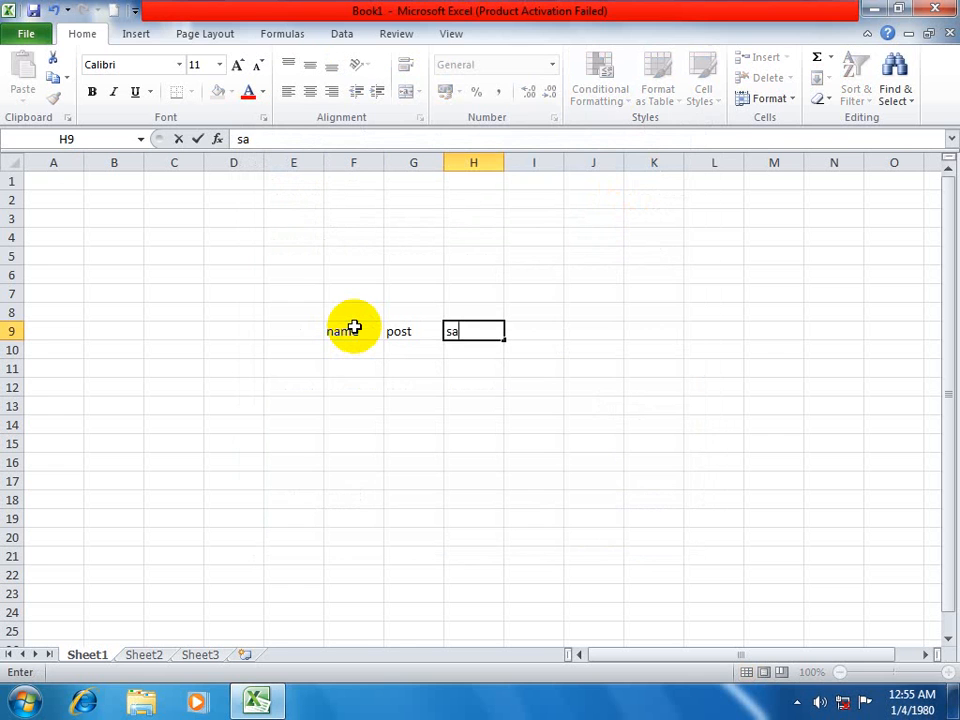
# Complete the salary heading in H9 and enter three people's first names in F10:F12 of the name column.
pyautogui.press('Return')
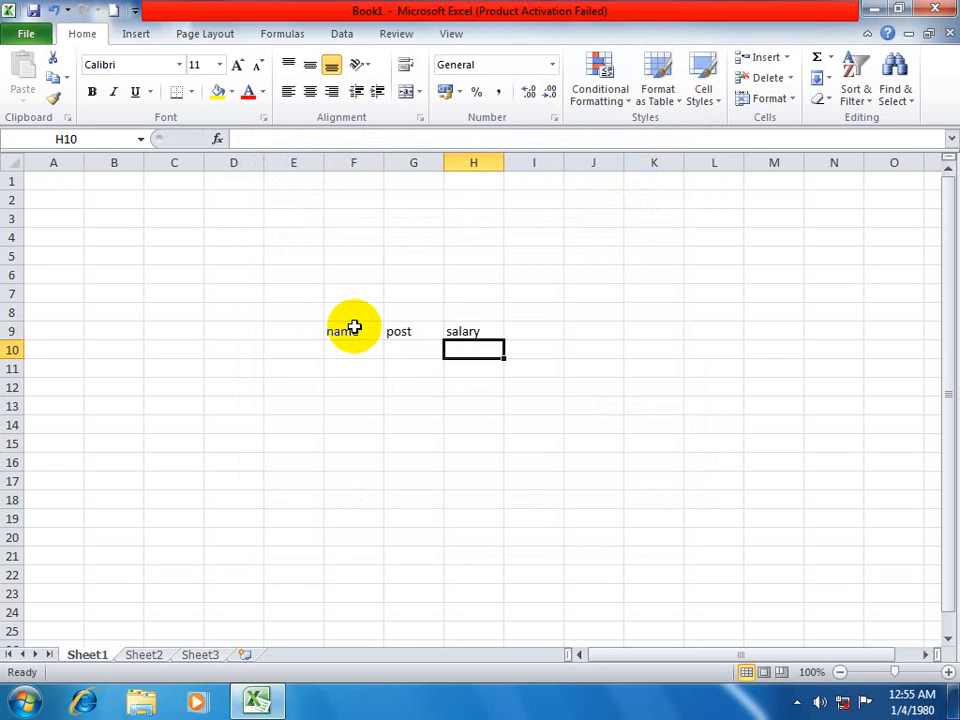
pyautogui.press('Left')
pyautogui.press('Left')
pyautogui.write('asad')
pyautogui.press('Return')
pyautogui.write('ati')
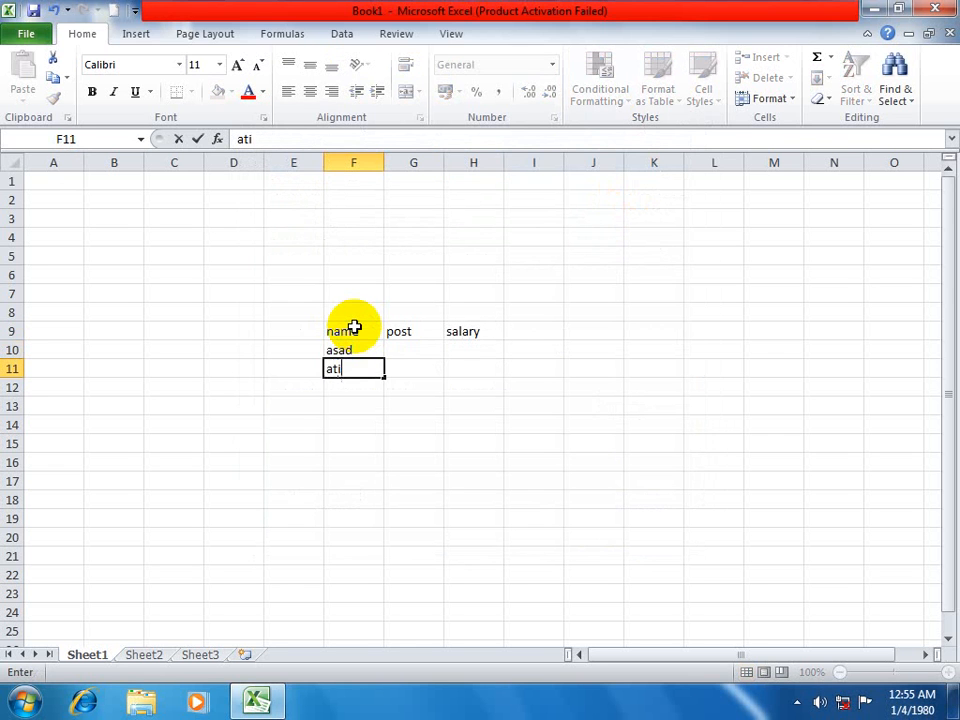
pyautogui.write('f')
pyautogui.press('Return')
pyautogui.write('wali')
pyautogui.press('Return')
# Enter a fourth person's first name in F13 below the other names.
pyautogui.write('nma')
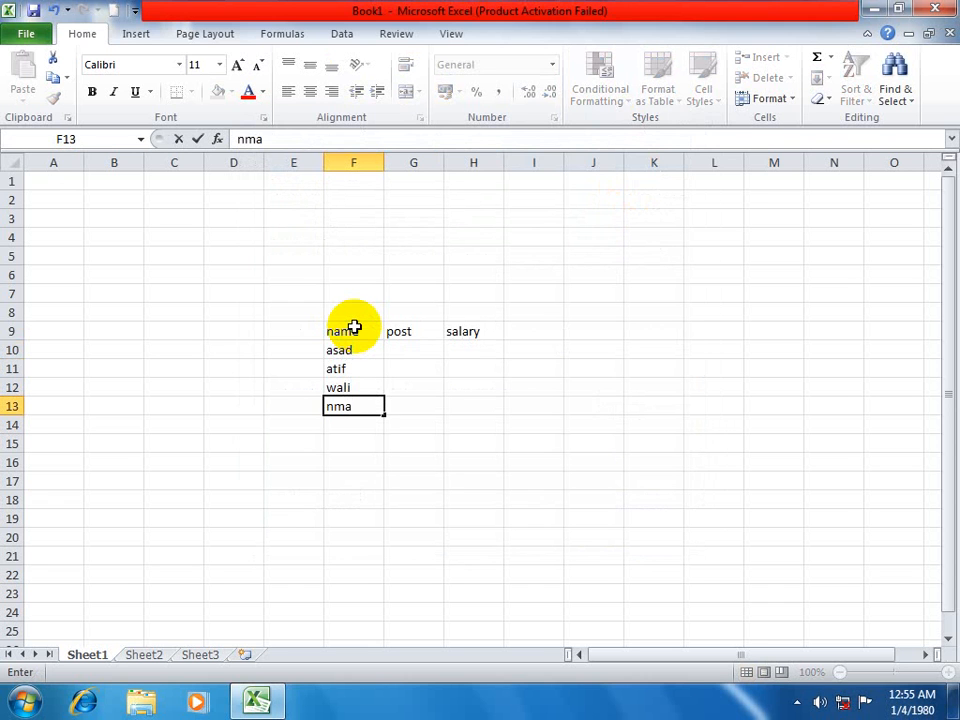
pyautogui.press('BackSpace')
pyautogui.press('BackSpace')
pyautogui.write('aee')
pyautogui.press('BackSpace')
pyautogui.press('BackSpace')
pyautogui.write('veed')
pyautogui.press('Return')
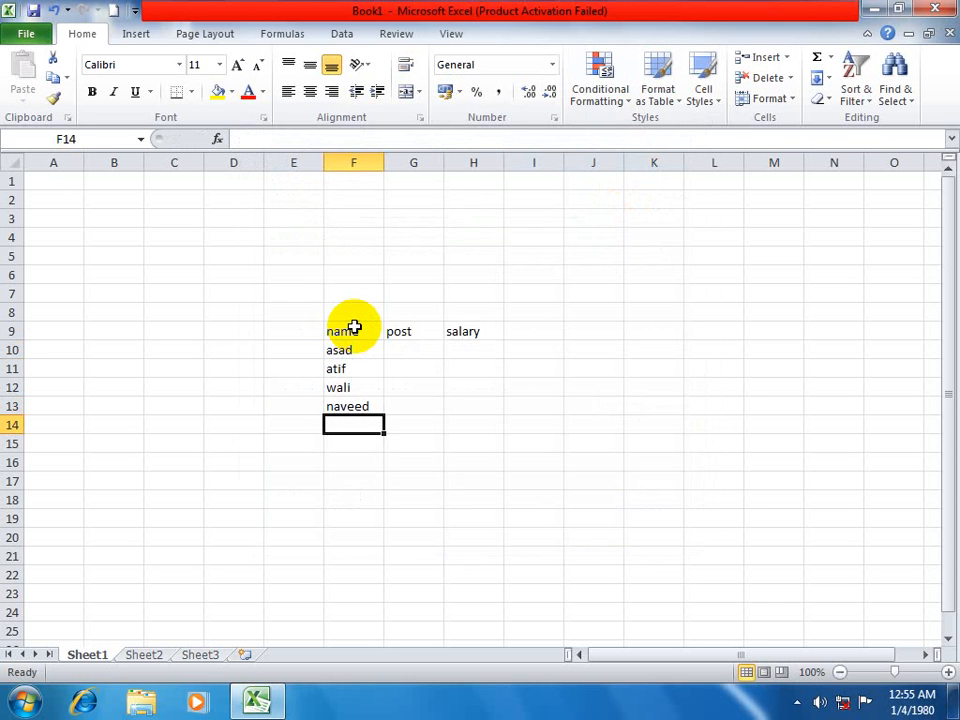
# Enter teacher as the post in G10 for the first person in the table.
pyautogui.press('Up')
pyautogui.press('Up')
pyautogui.press('Up')
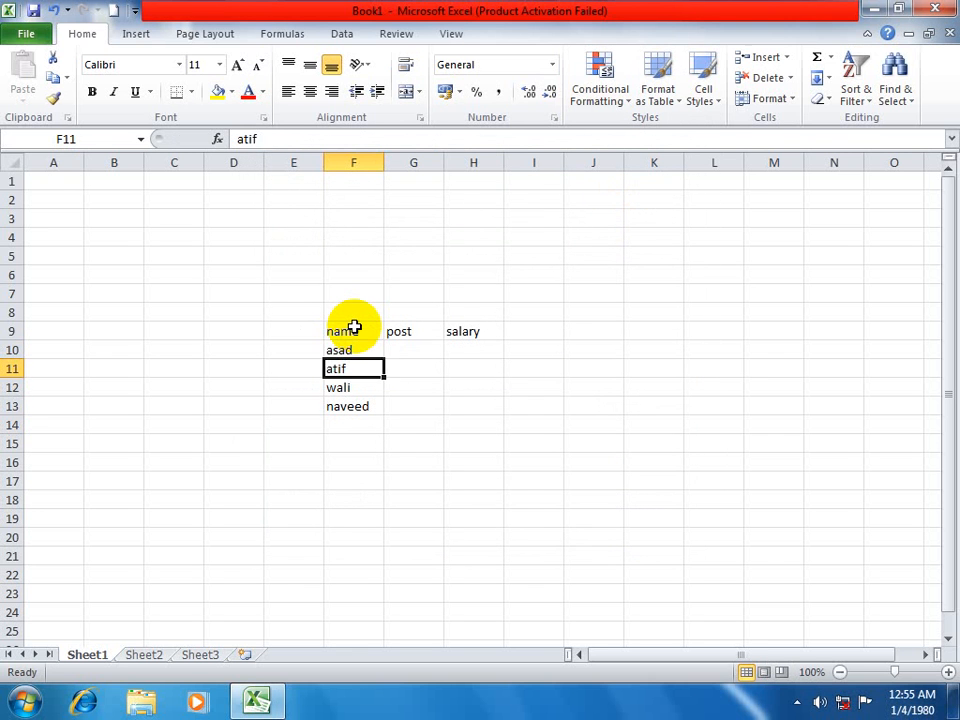
pyautogui.press('Up')
pyautogui.press('Right')
pyautogui.write('teachje')
pyautogui.press('BackSpace')
pyautogui.press('BackSpace')
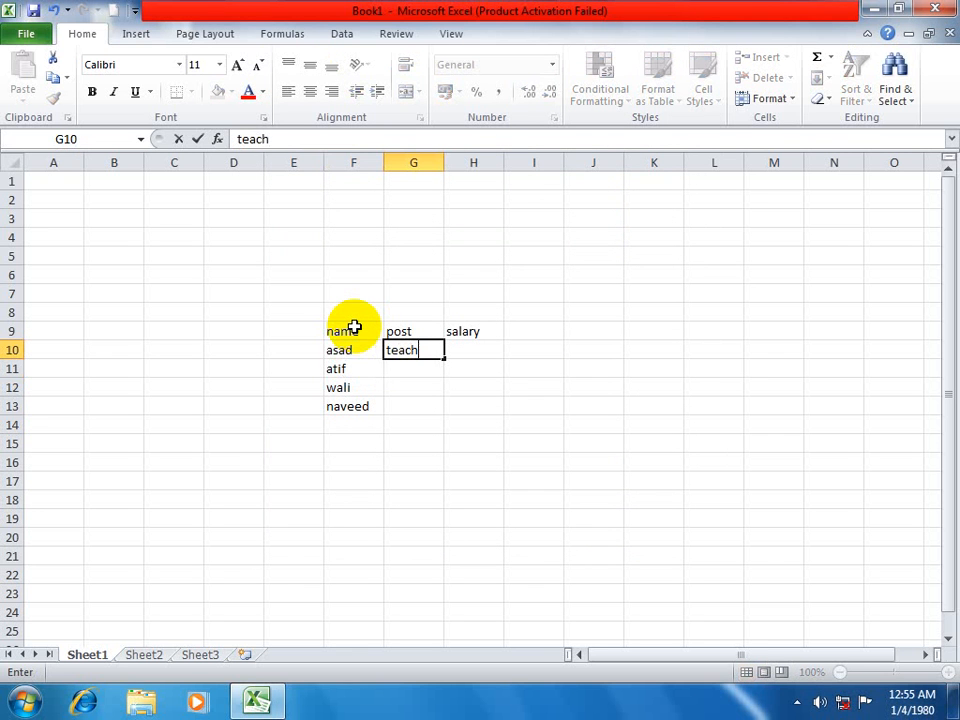
pyautogui.write('er')
pyautogui.press('Return')
# Enter director as the post in G11 for the second person in the table.
pyautogui.write('dri')
pyautogui.press('BackSpace')
pyautogui.press('BackSpace')
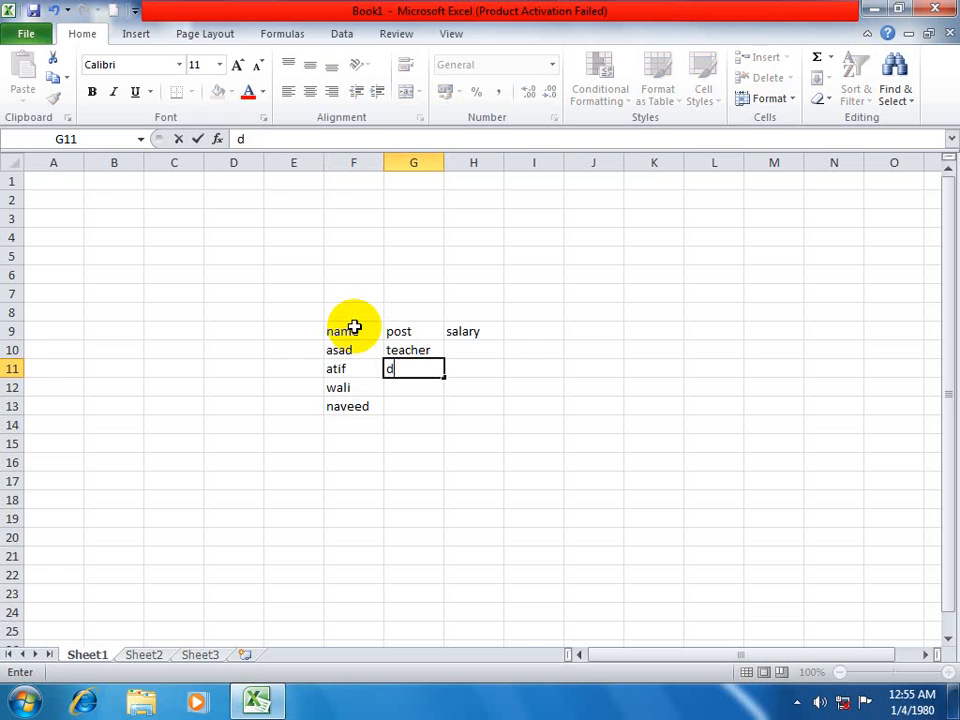
pyautogui.write('irectro')
pyautogui.press('BackSpace')
pyautogui.press('BackSpace')
pyautogui.write('or')
pyautogui.press('Return')
# Enter the posts driver in G12 and poen in G13.
pyautogui.write('dri')
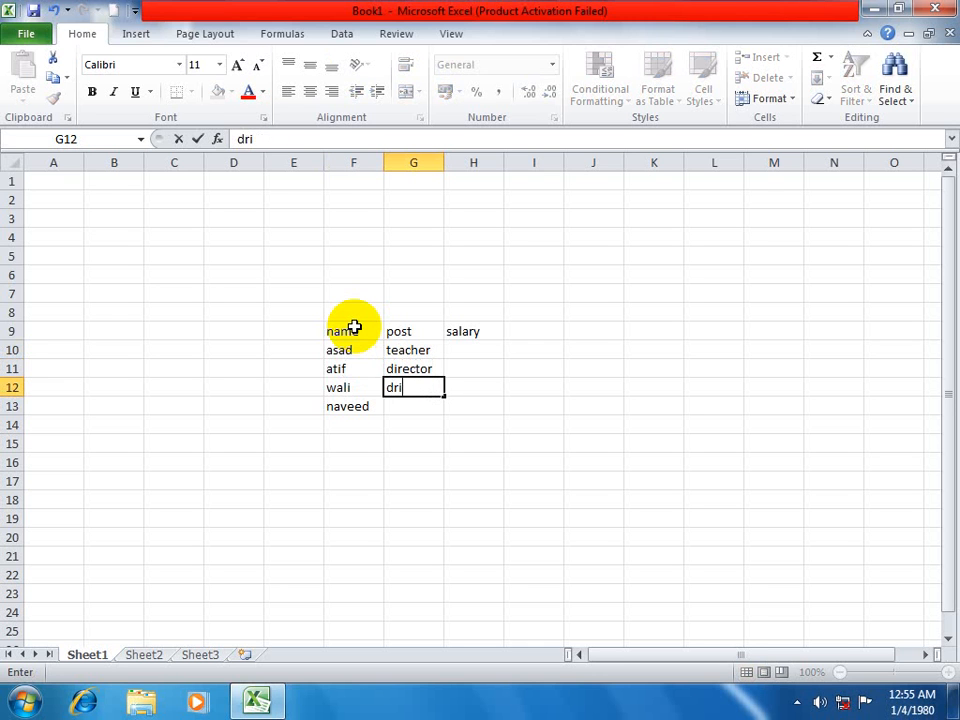
pyautogui.write('ver')
pyautogui.press('Return')
pyautogui.write('power')
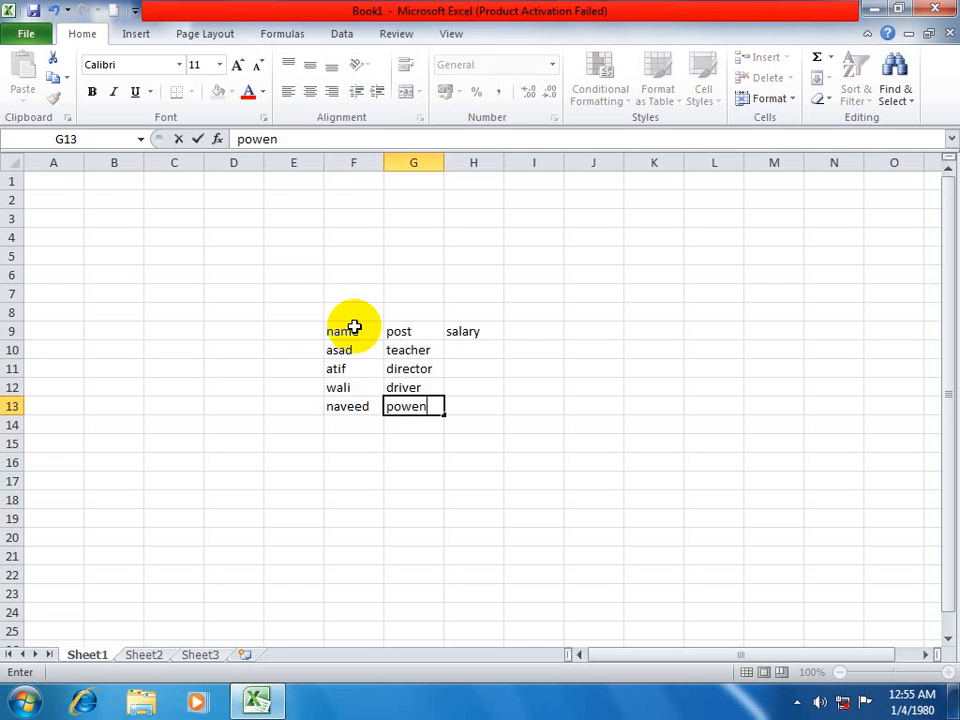
pyautogui.press('BackSpace')
pyautogui.press('BackSpace')
pyautogui.press('BackSpace')
pyautogui.write('en')
pyautogui.press('Return')
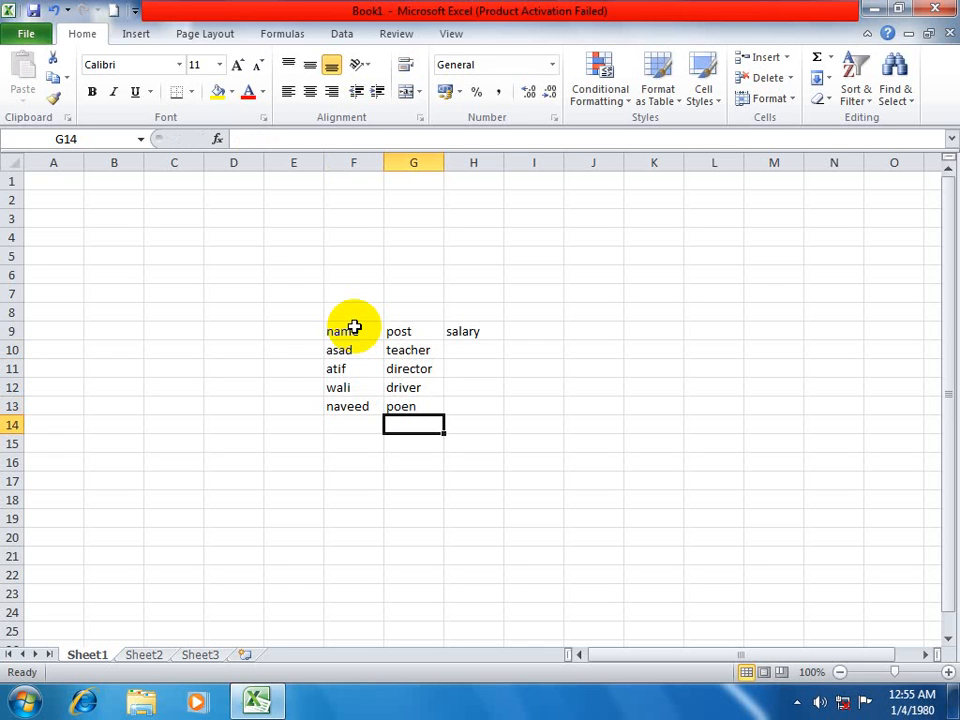
# Enter 1000 as the first salary in H10, keeping the salary heading above it.
pyautogui.press('Up')
pyautogui.press('Up')
pyautogui.press('Up')
pyautogui.press('Up')
pyautogui.press('Right')
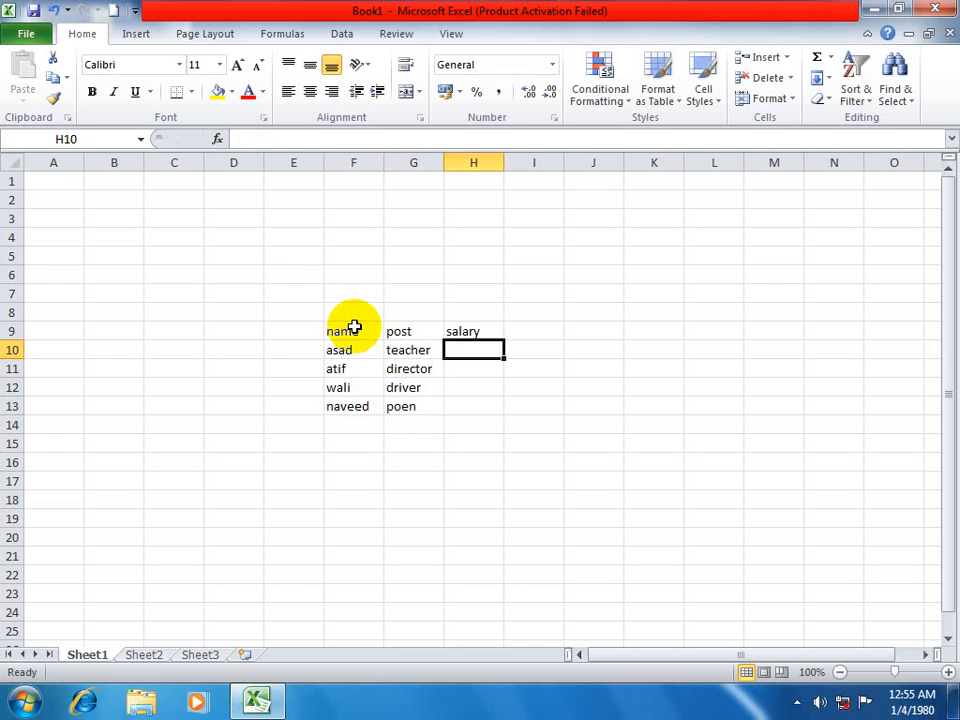
pyautogui.write('1000')
pyautogui.press('Up')
pyautogui.write('2')
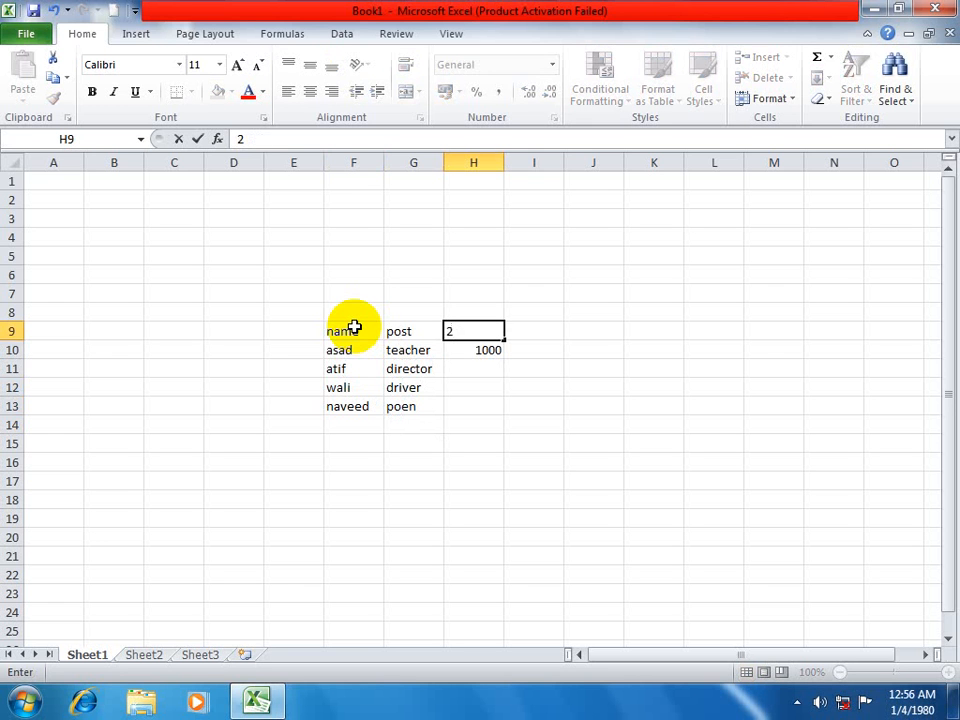
pyautogui.press('Escape')
# Enter 2000 in H11 and extend the salary series from H10:H11 down through H13.
pyautogui.press('Down')
pyautogui.press('Down')
pyautogui.write('2')
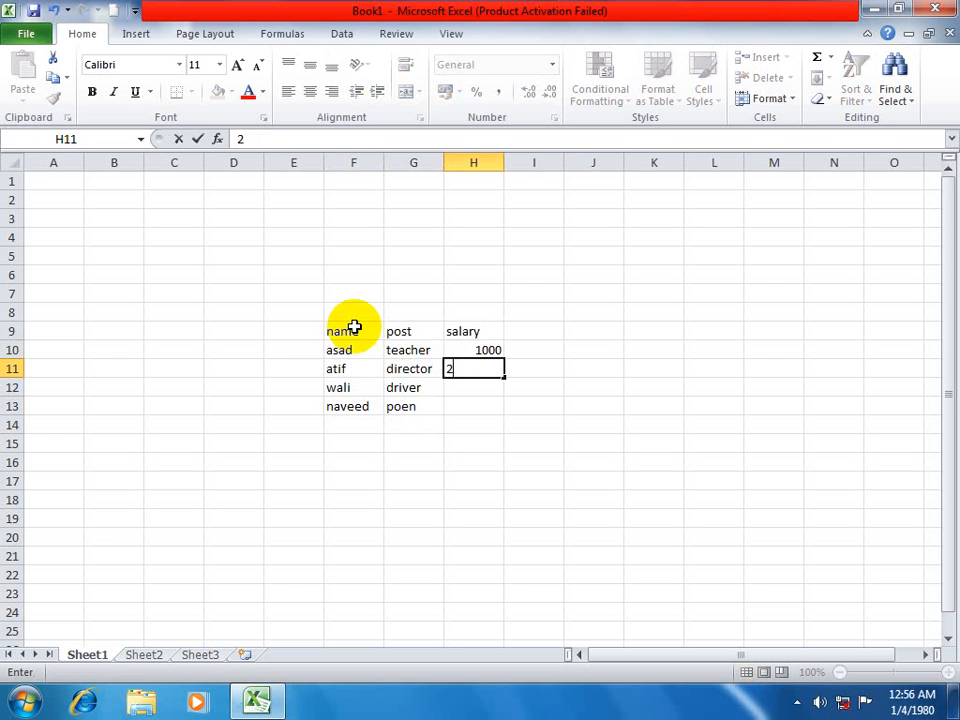
pyautogui.write('0000')
pyautogui.press('Return')
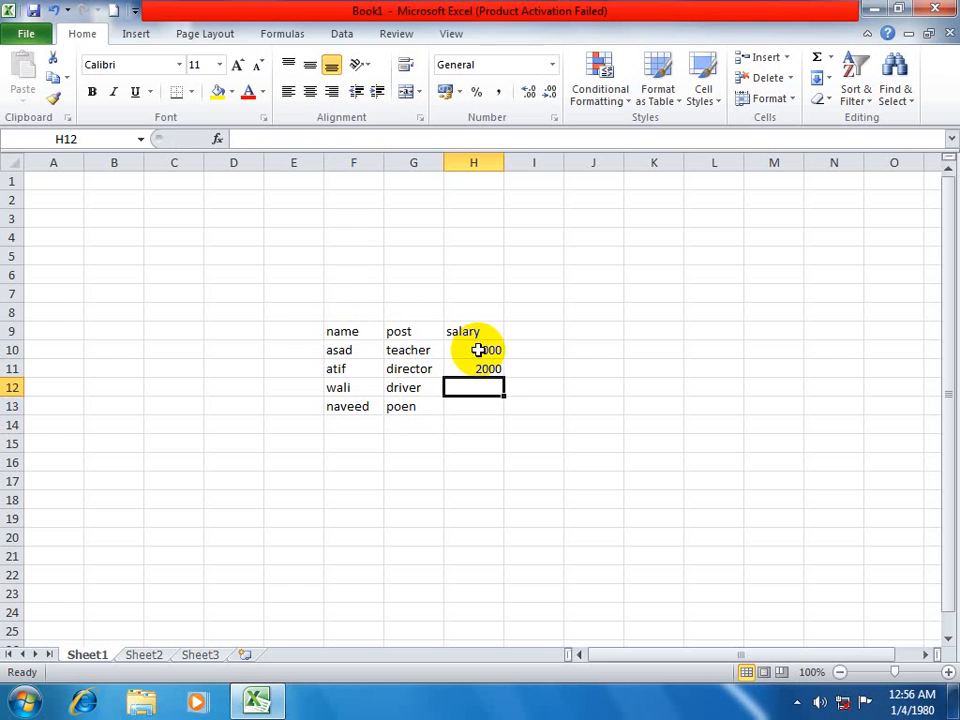
pyautogui.moveTo(478, 349); pyautogui.dragTo(479, 366)
pyautogui.doubleClick(504, 378)
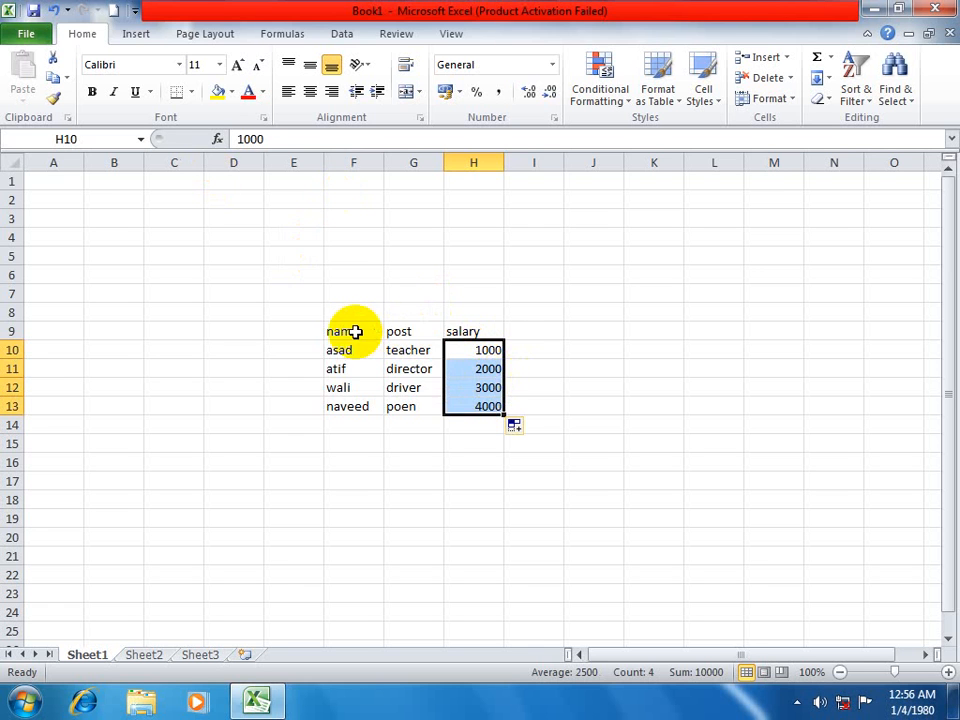
# Fill the whole table range F9:H13 with yellow.
pyautogui.moveTo(356, 332); pyautogui.dragTo(485, 406)
pyautogui.click(217, 91)
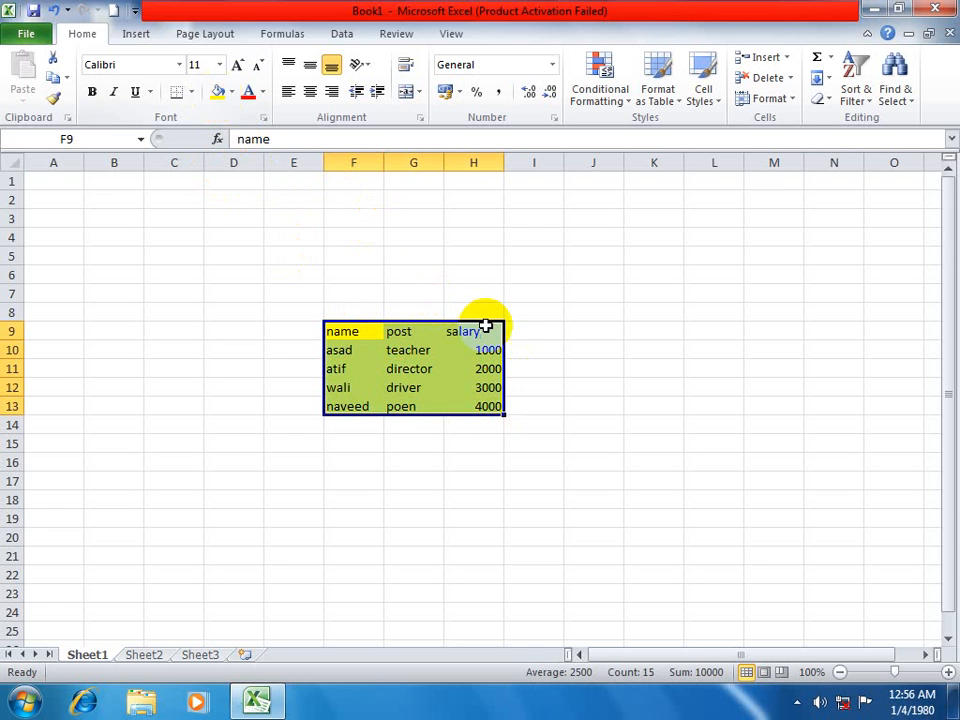
# Insert a blank cell at G11 with the Shift cells down option, and undo the insertion.
pyautogui.click(414, 369)
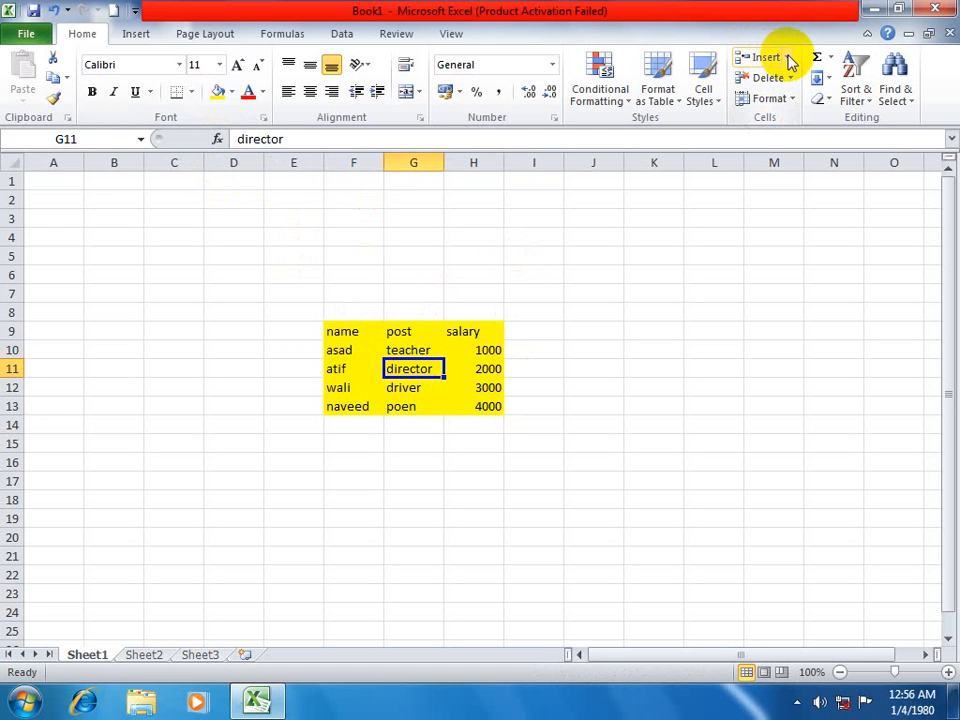
pyautogui.click(788, 58)
pyautogui.click(783, 84)
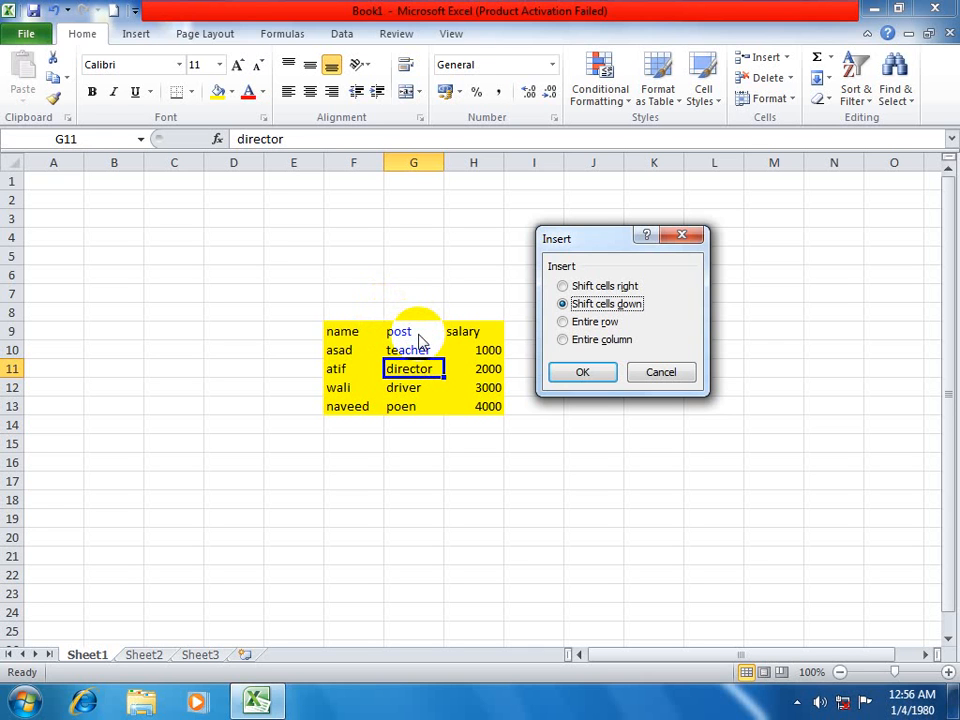
pyautogui.moveTo(600, 240); pyautogui.dragTo(758, 158)
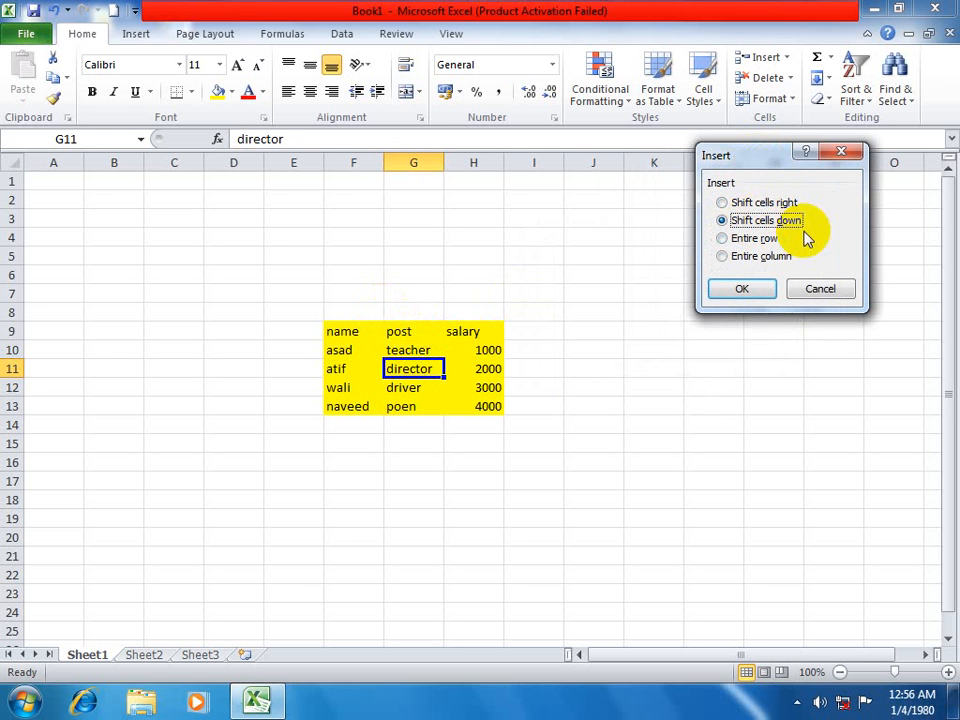
pyautogui.moveTo(753, 160); pyautogui.dragTo(686, 168)
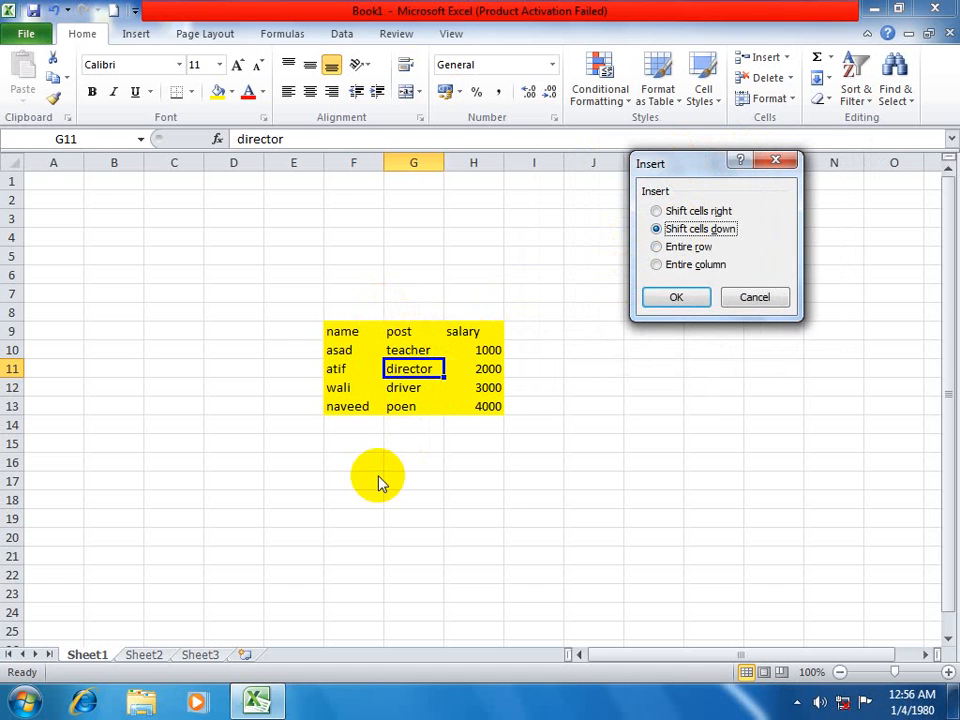
pyautogui.click(662, 297)
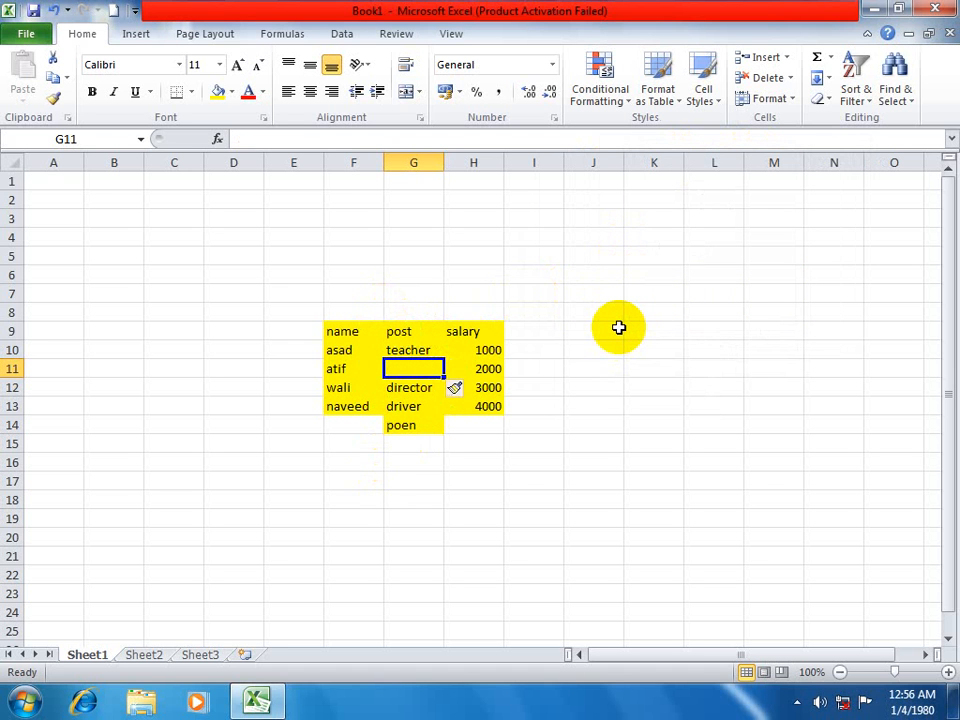
pyautogui.hotkey('ctrl', 'z')
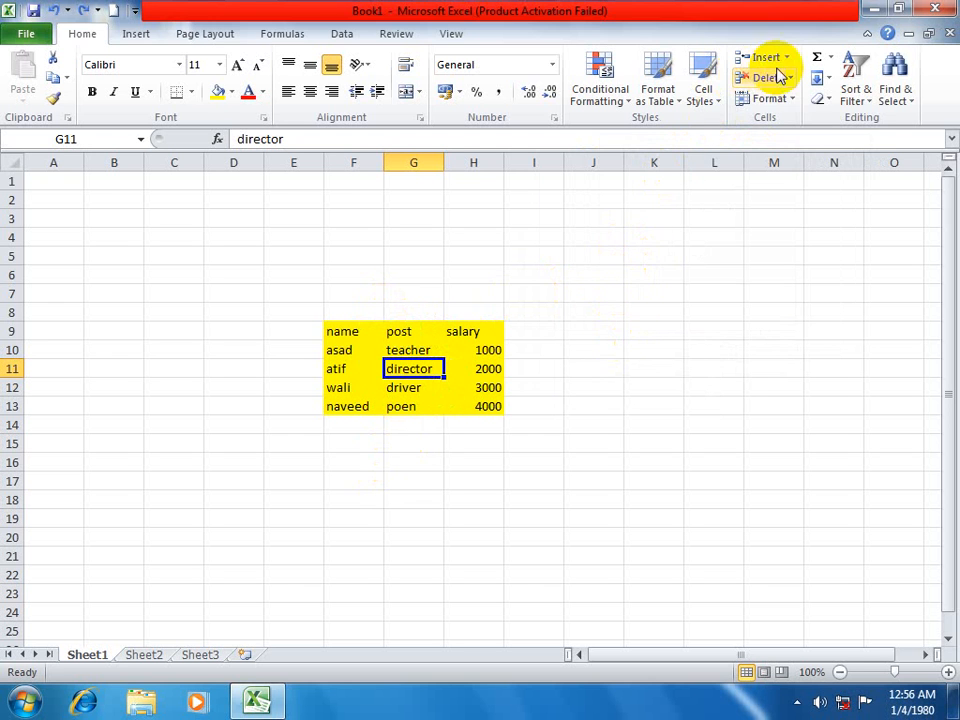
# Insert a blank cell at G11 with the Shift cells right option, and undo the insertion.
pyautogui.click(784, 58)
pyautogui.click(780, 79)
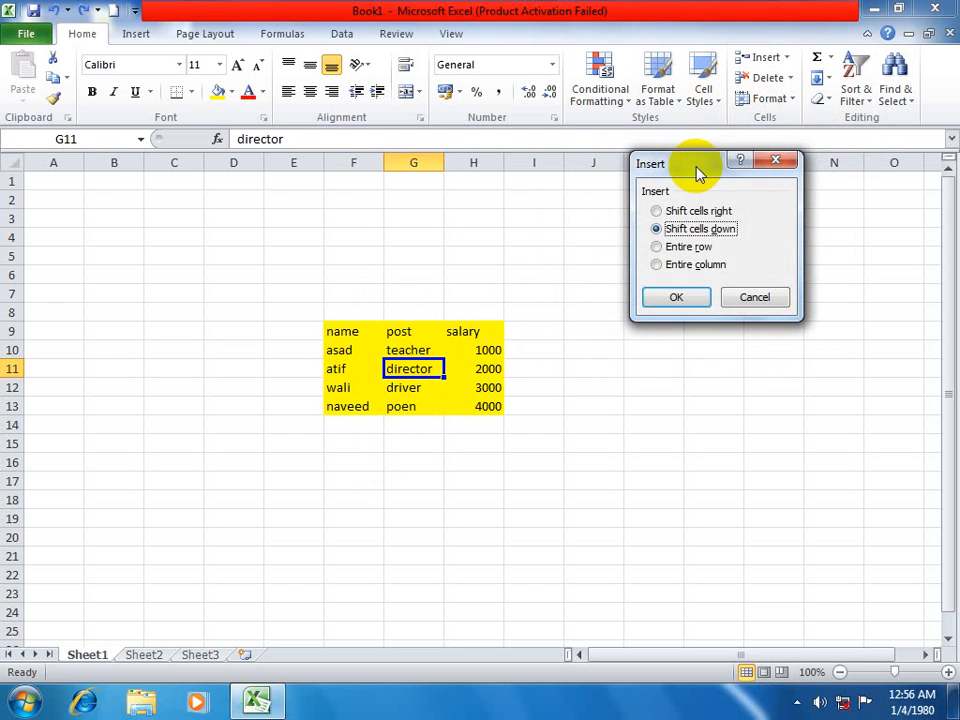
pyautogui.moveTo(698, 172); pyautogui.dragTo(792, 122)
pyautogui.click(786, 161)
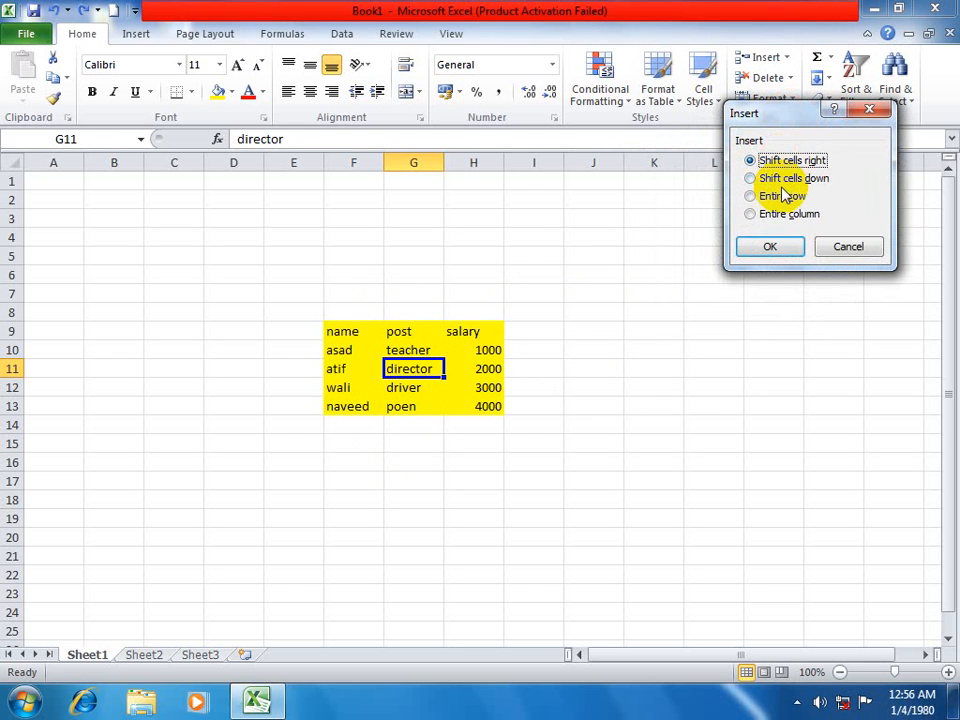
pyautogui.click(789, 244)
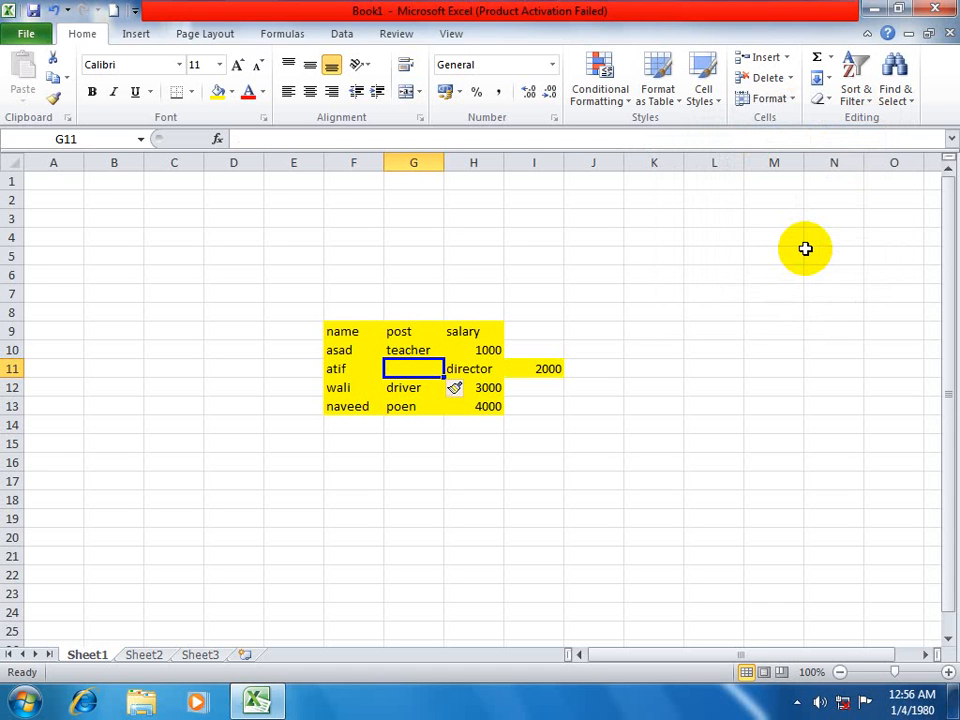
pyautogui.hotkey('ctrl', 'z')
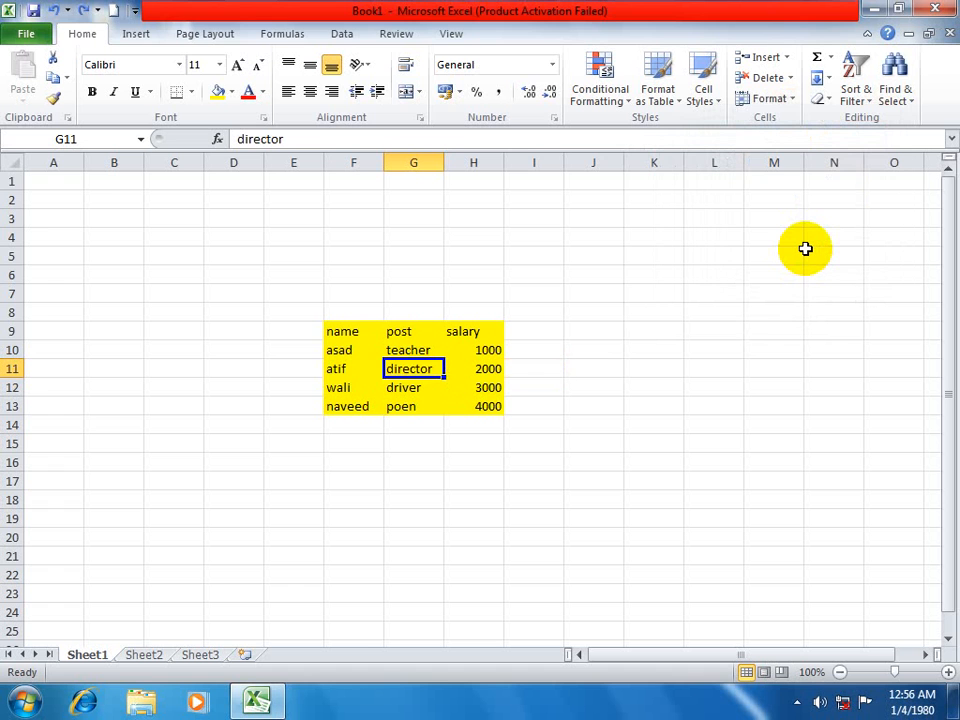
pyautogui.hotkey('ctrl', 'shift', '+')
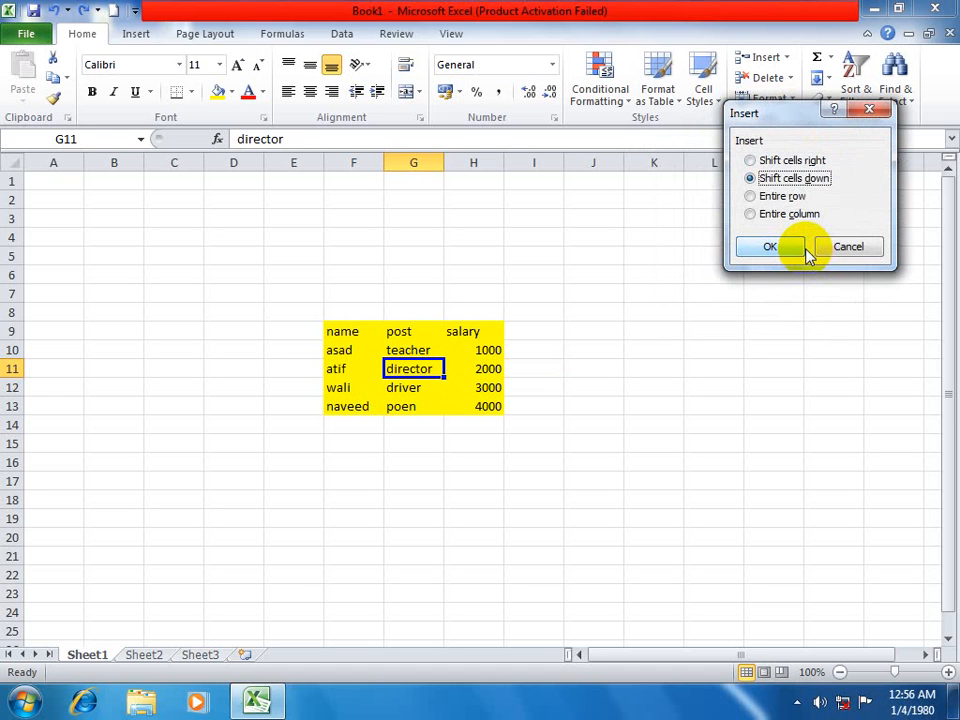
pyautogui.press('Escape')
pyautogui.click(791, 57)
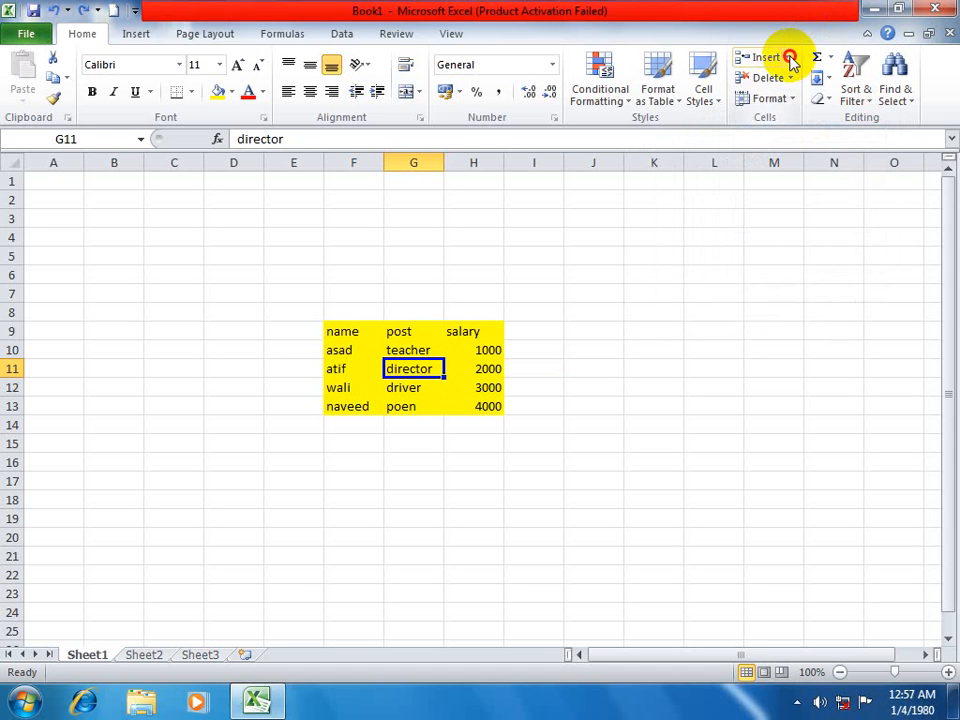
pyautogui.click(791, 58)
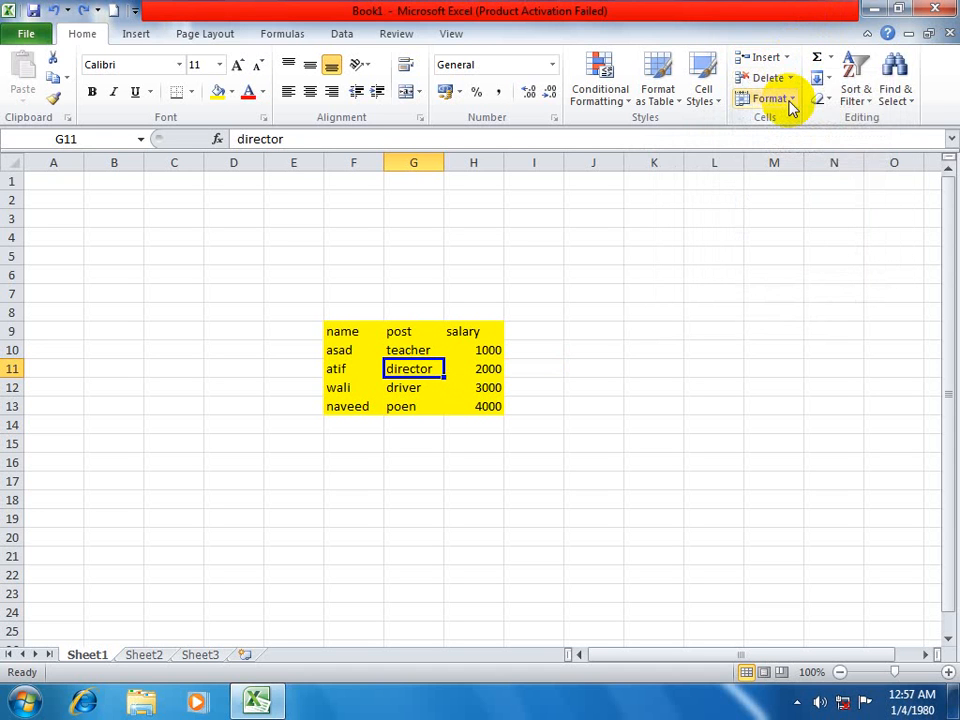
pyautogui.hotkey('ctrl', 'shift', '+')
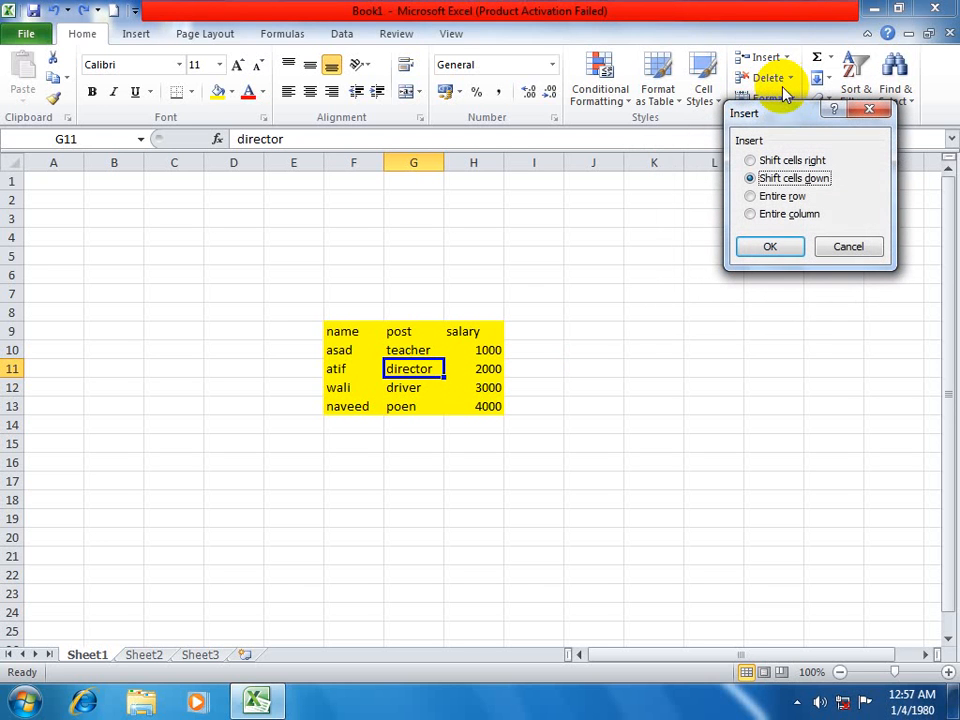
pyautogui.moveTo(753, 105); pyautogui.dragTo(606, 96)
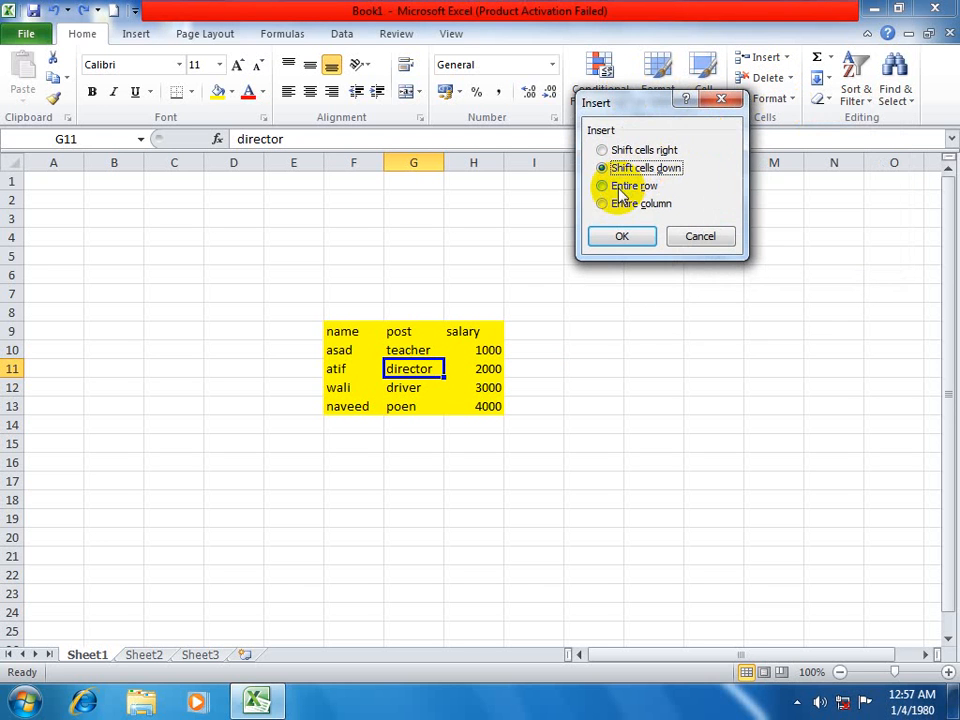
pyautogui.press('Escape')
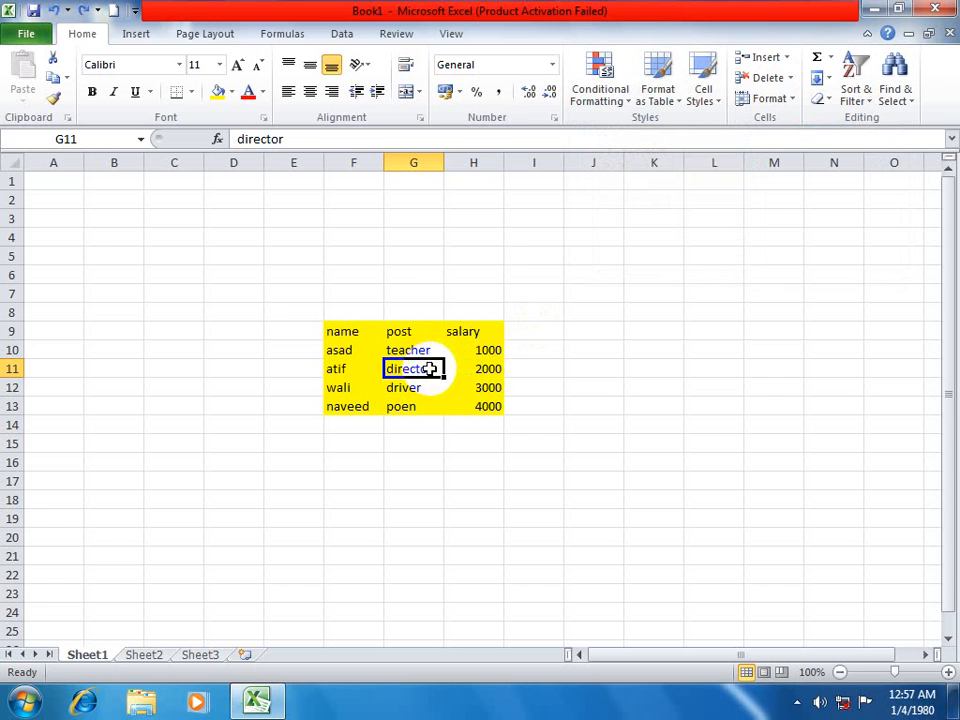
# Insert an entire row at G11 using the Entire row option, and undo the insertion.
pyautogui.click(787, 58)
pyautogui.click(780, 79)
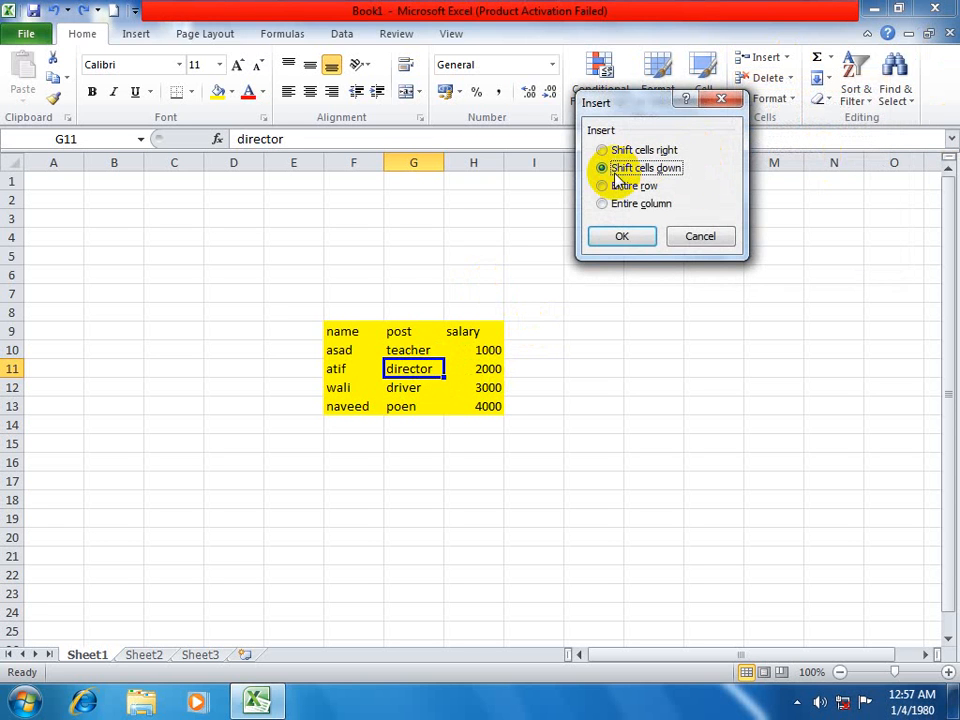
pyautogui.click(616, 188)
pyautogui.click(624, 236)
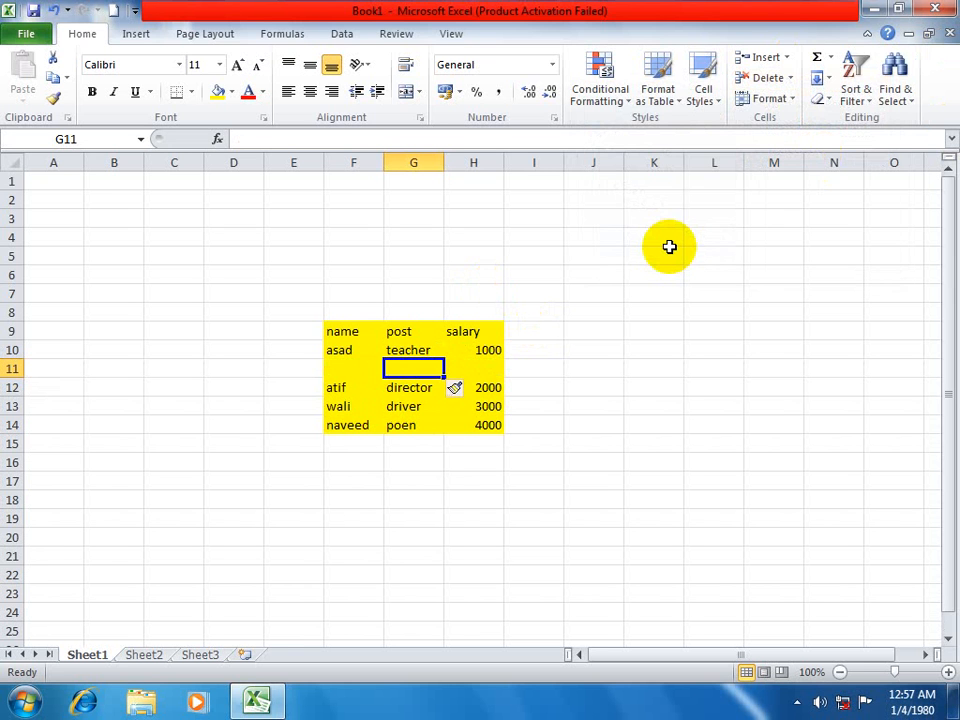
pyautogui.hotkey('ctrl', 'z')
# Insert an entire column at G11 using the Entire column option, and undo the insertion.
pyautogui.click(786, 58)
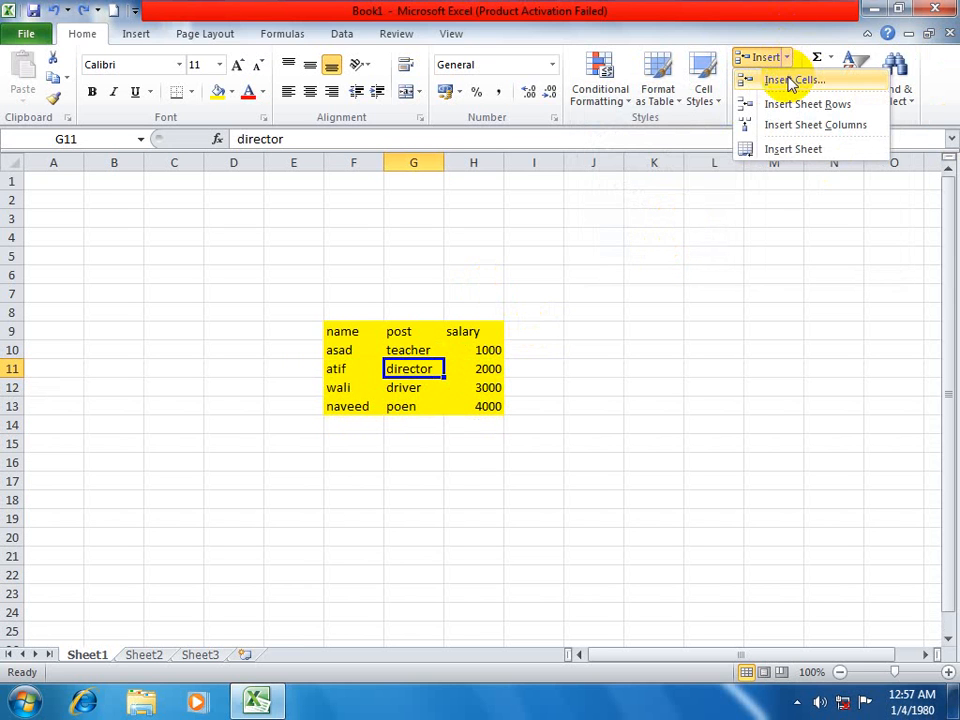
pyautogui.click(790, 82)
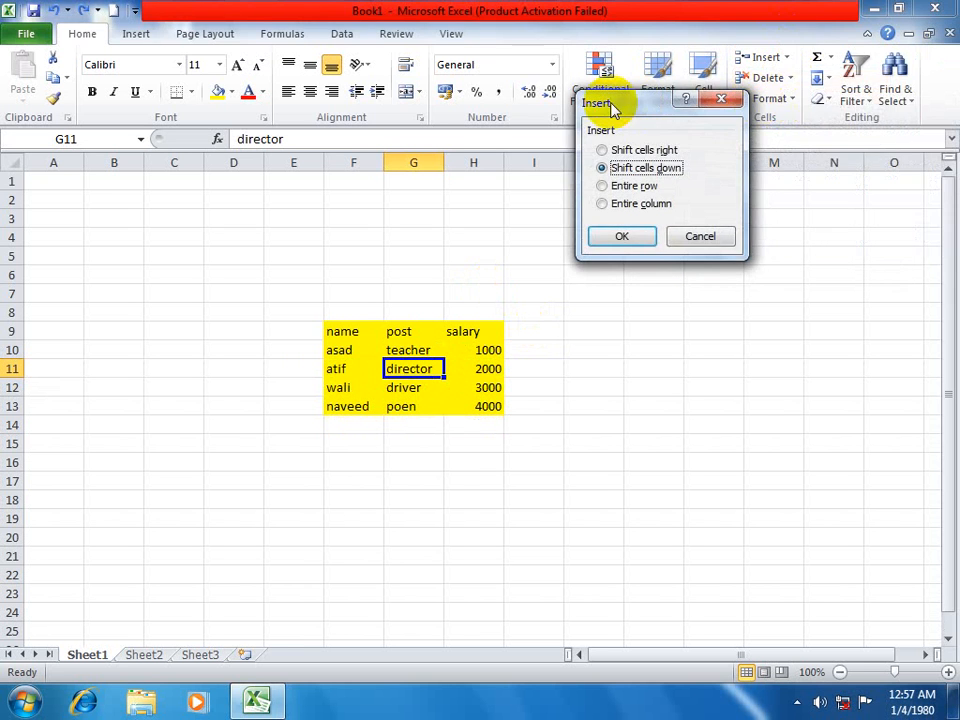
pyautogui.moveTo(606, 96); pyautogui.dragTo(695, 80)
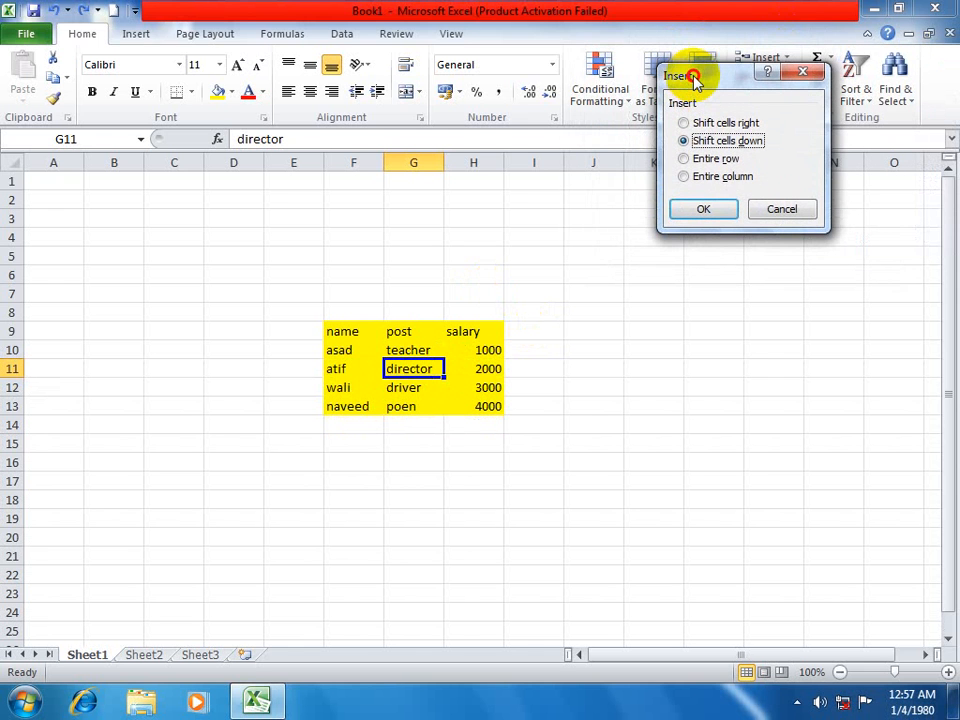
pyautogui.click(724, 177)
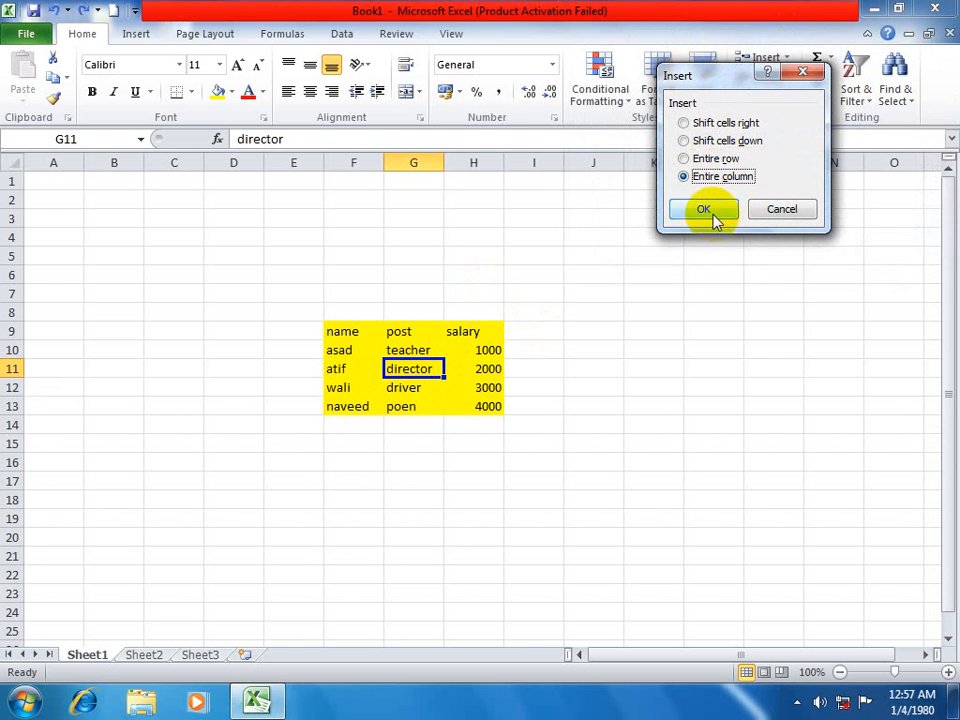
pyautogui.click(711, 212)
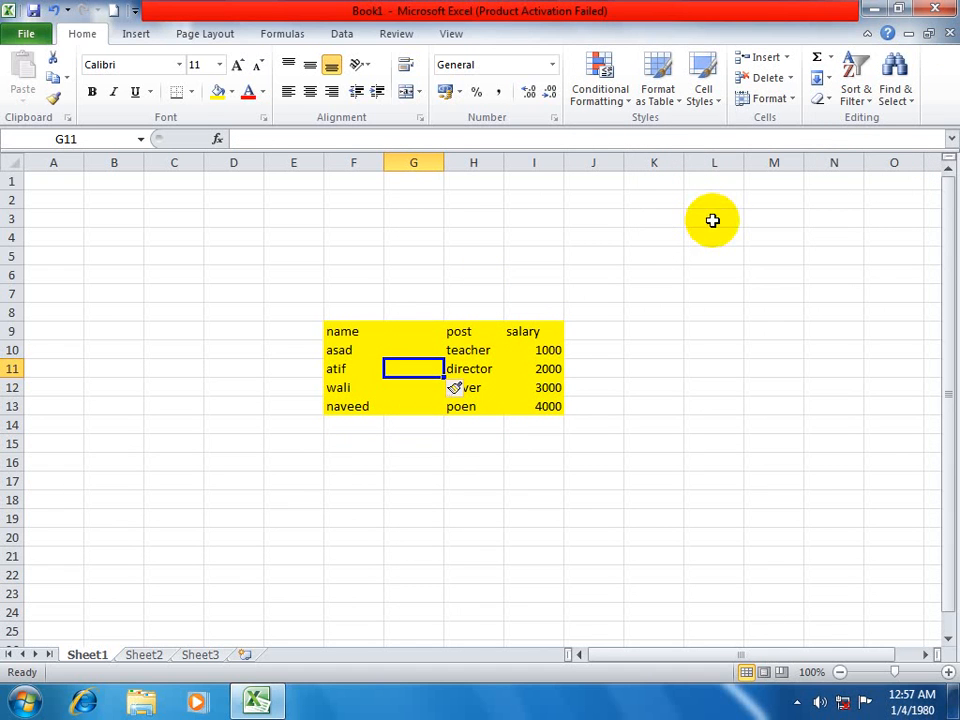
pyautogui.hotkey('ctrl', 'z')
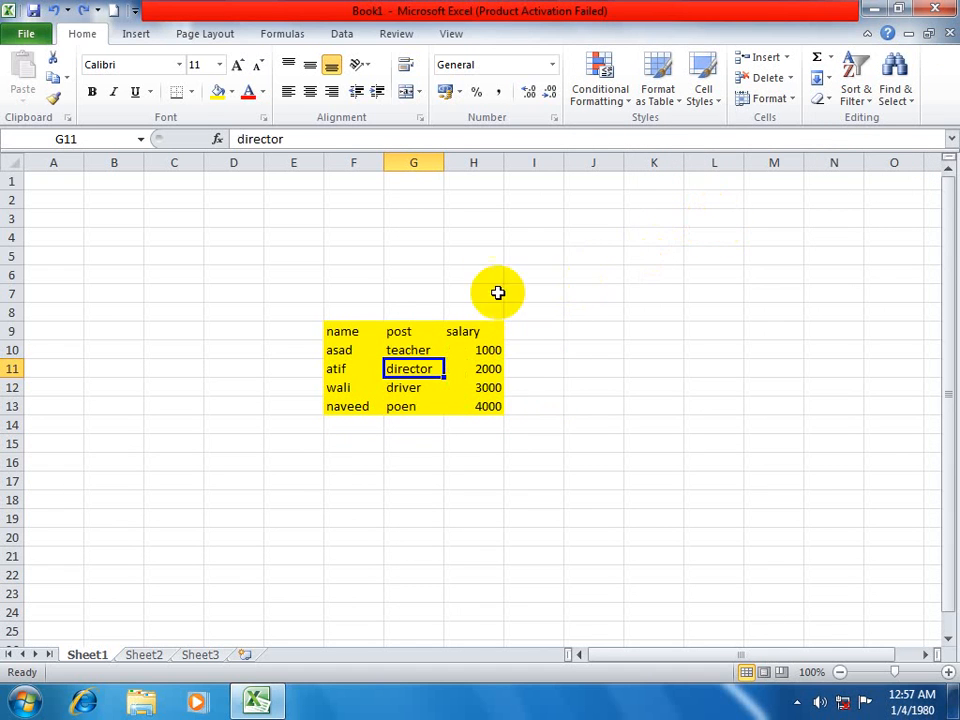
# Insert a blank column at column G, in front of the post column, and undo and redo the insertion.
pyautogui.click(405, 331)
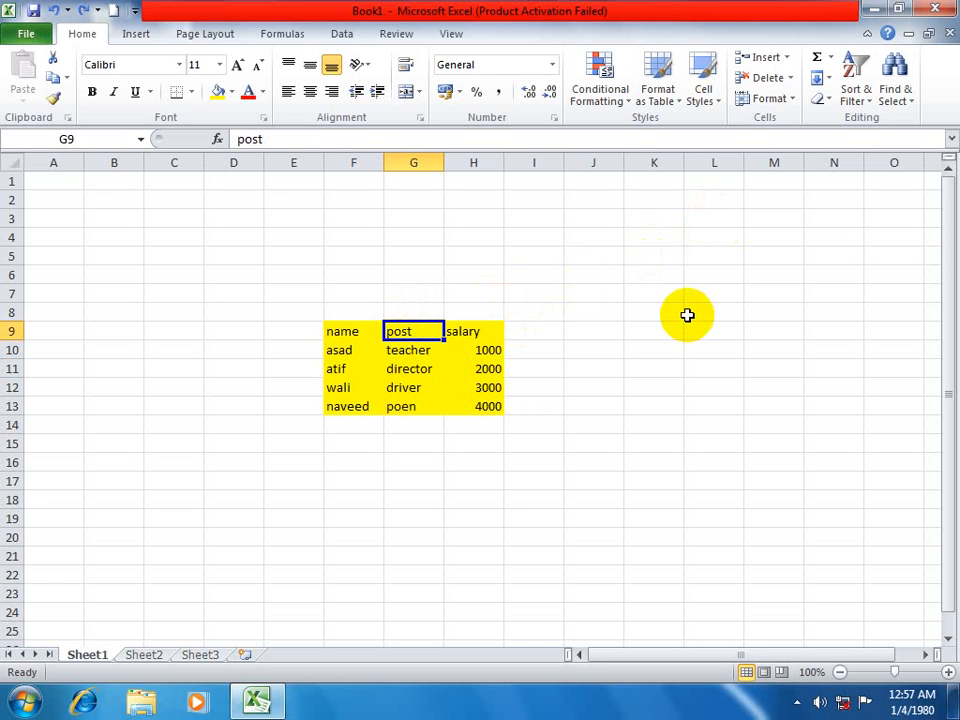
pyautogui.click(430, 180)
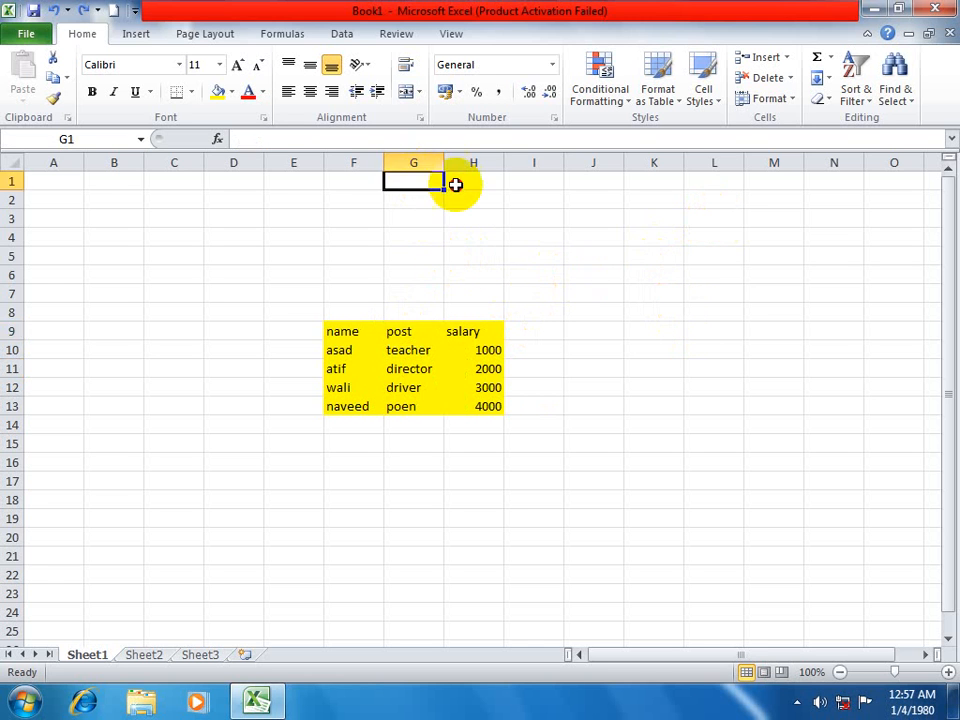
pyautogui.click(412, 162)
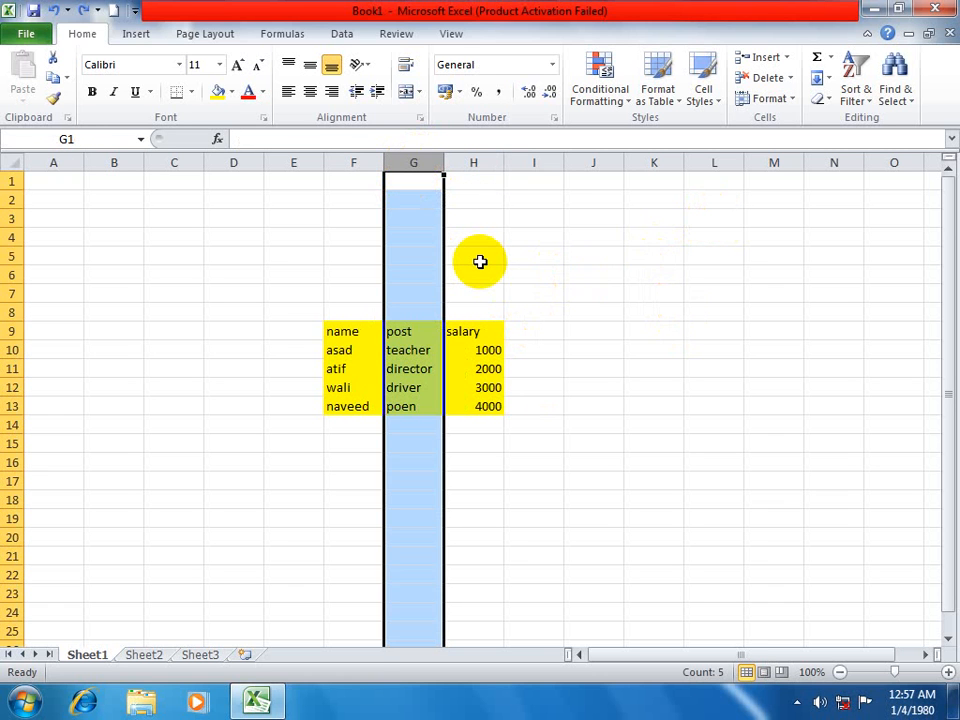
pyautogui.hotkey('ctrl', 'shift', '+')
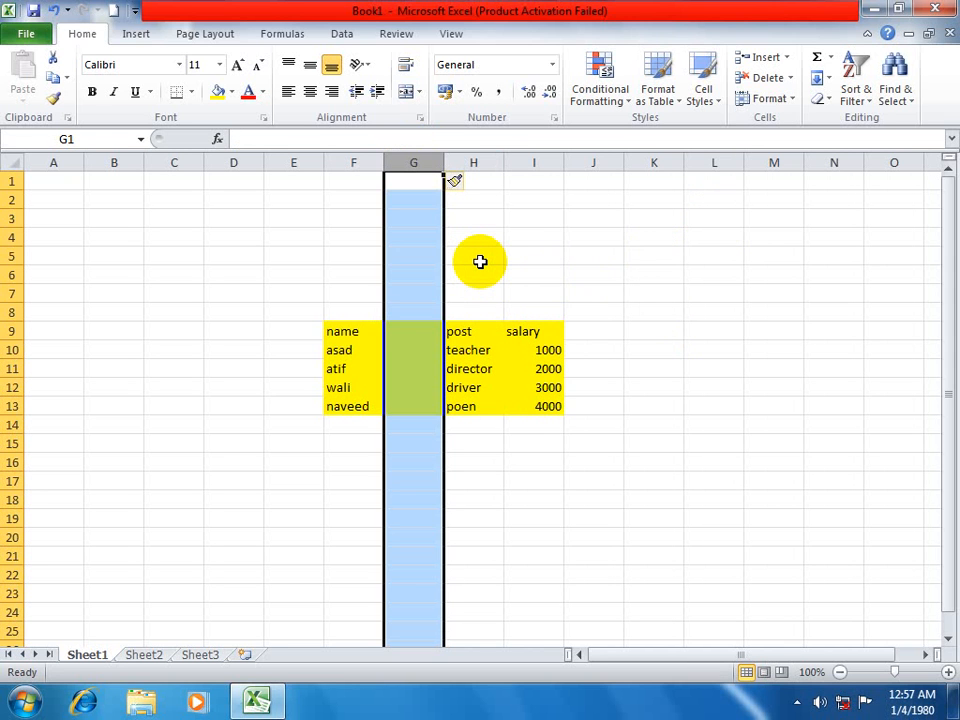
pyautogui.hotkey('ctrl', 'z')
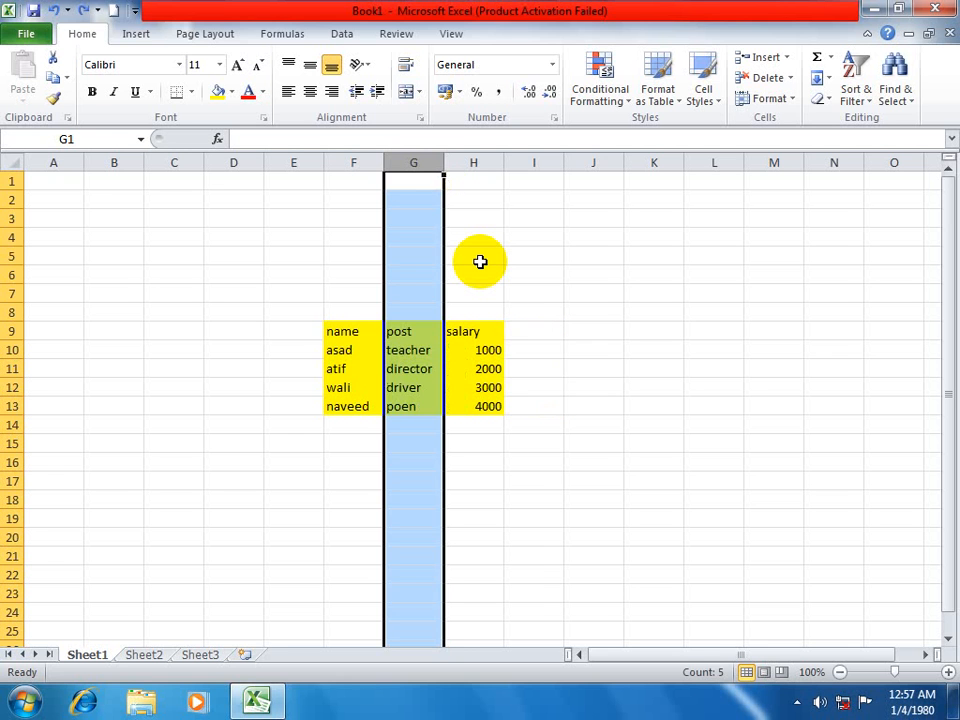
pyautogui.hotkey('ctrl', 'y')
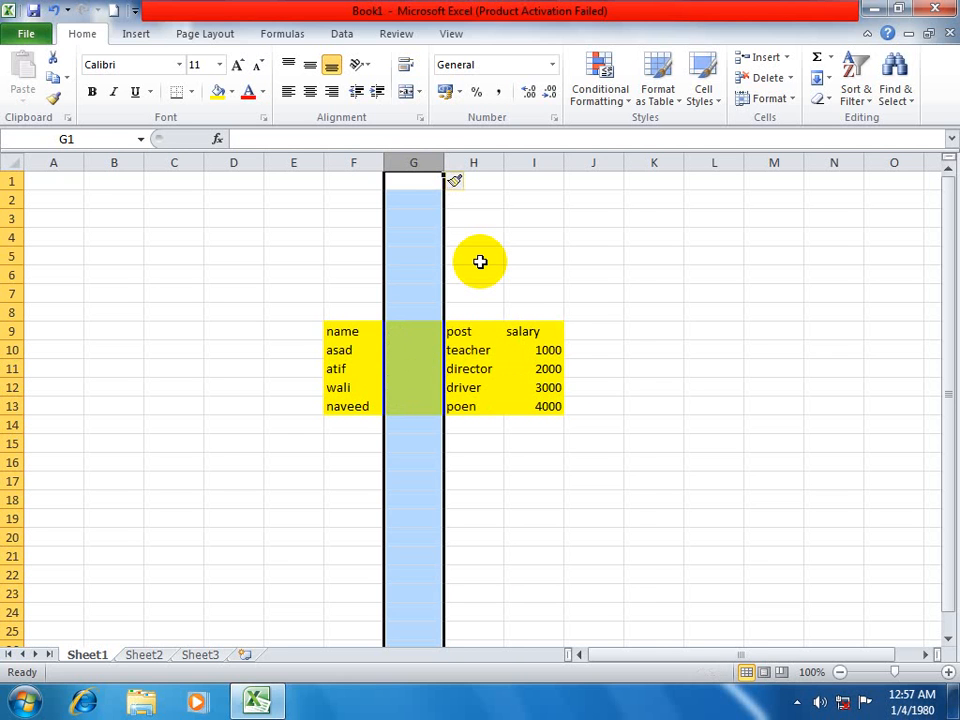
pyautogui.hotkey('ctrl', 'z')
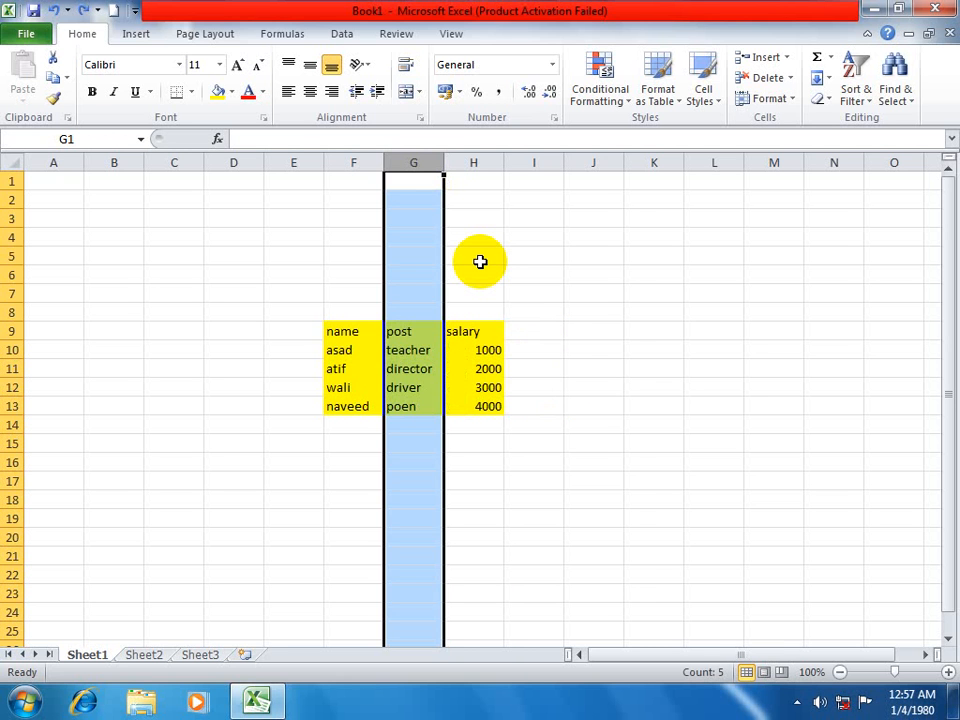
pyautogui.hotkey('ctrl', 'y')
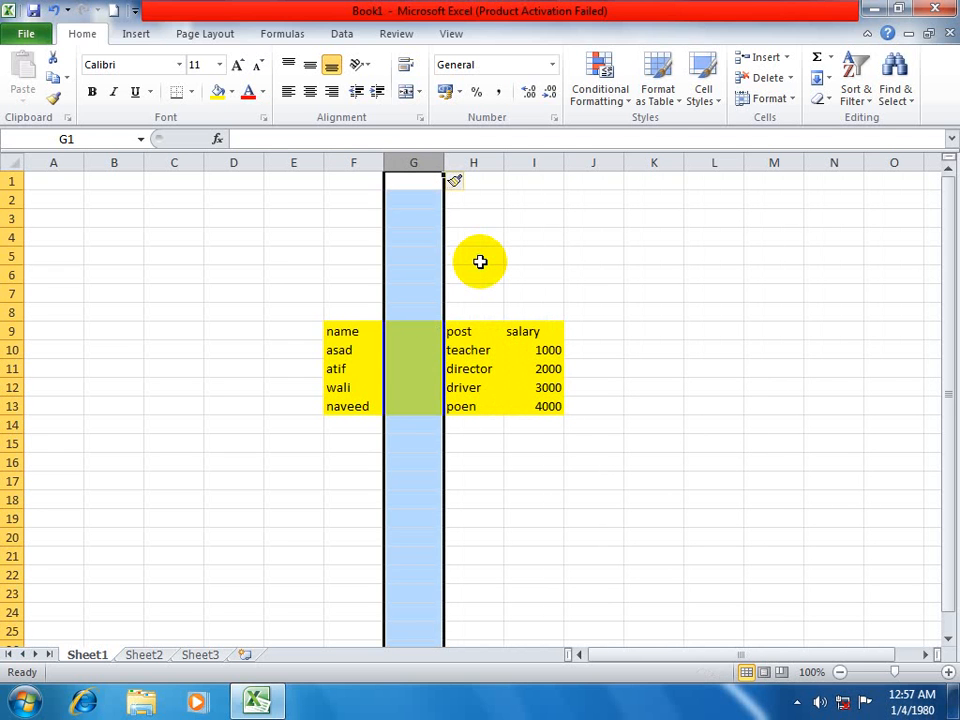
pyautogui.press('super+r')
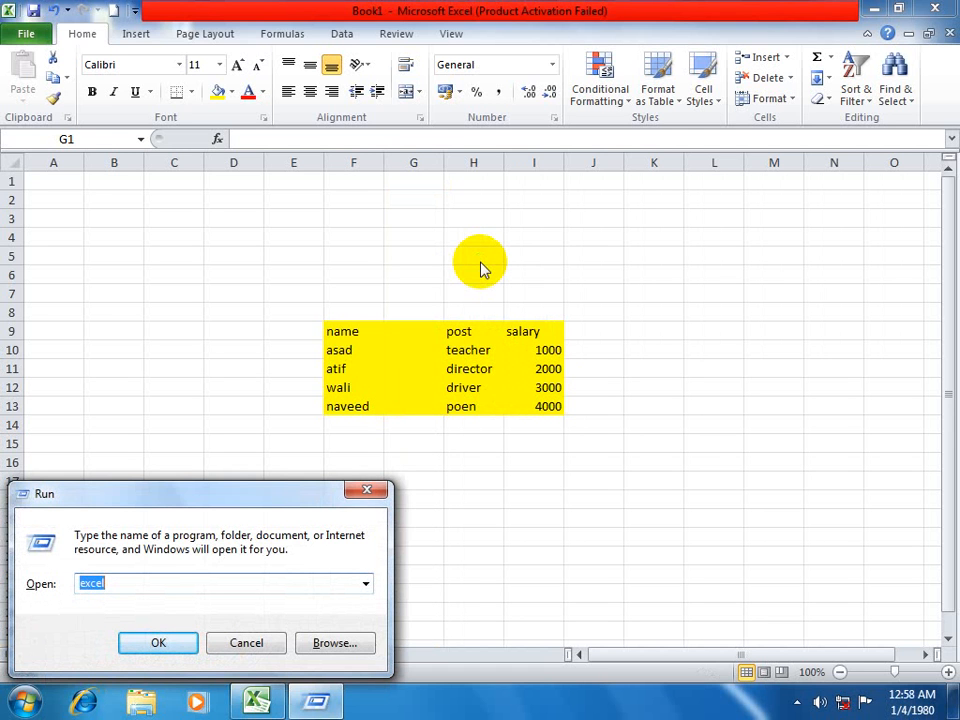
pyautogui.press('Escape')
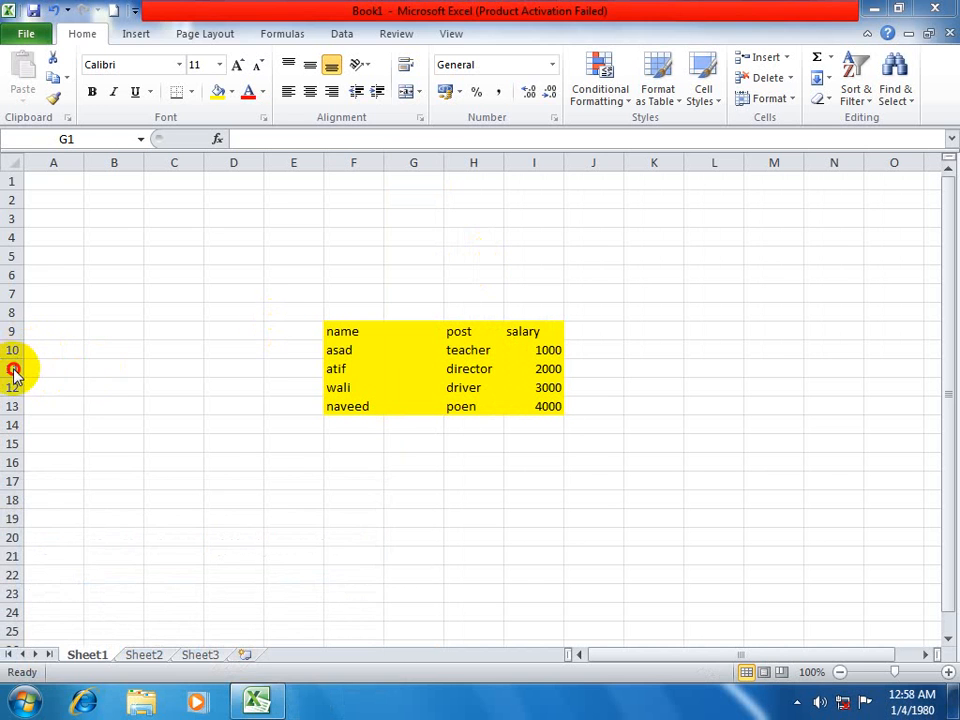
# Insert a blank sheet row at row 11 and remove it again, doing this twice.
pyautogui.click(10, 368)
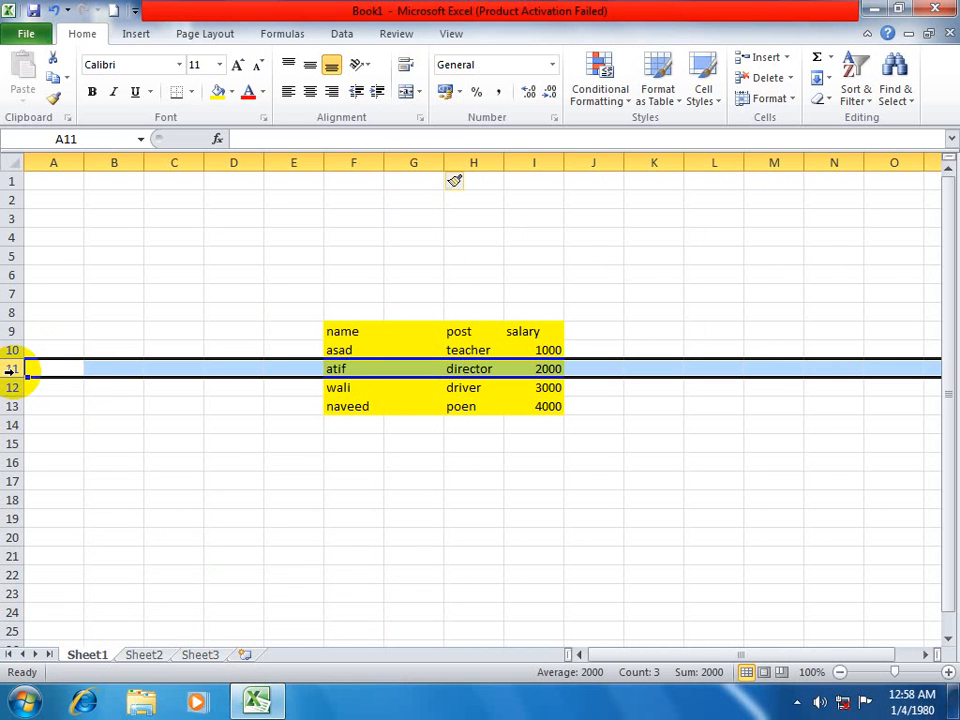
pyautogui.hotkey('ctrl', 'shift', '+')
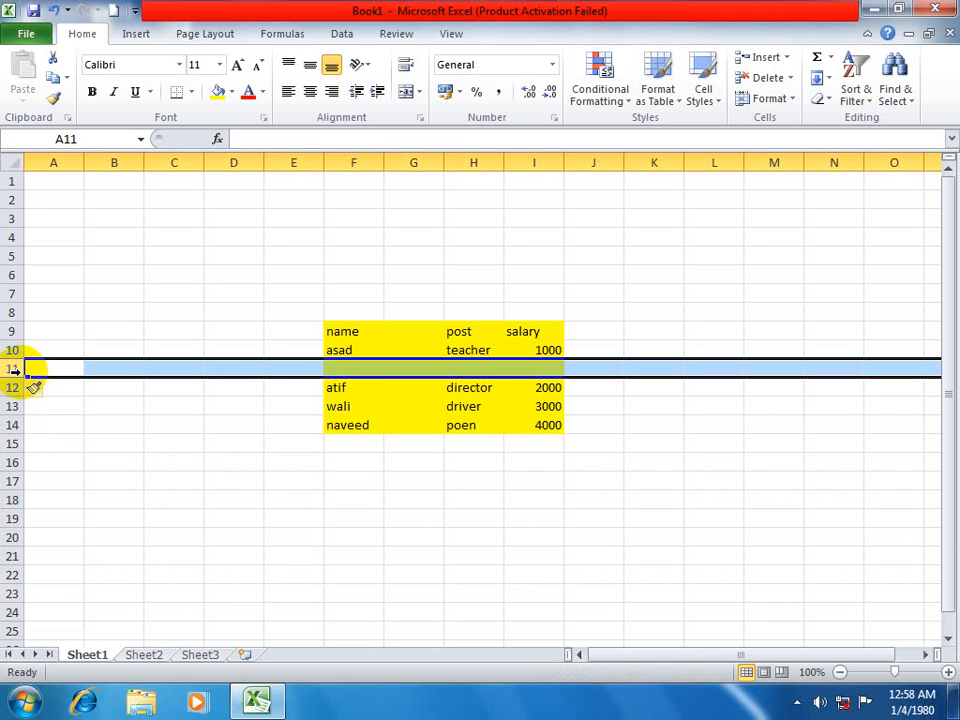
pyautogui.hotkey('ctrl', '-')
pyautogui.click(790, 58)
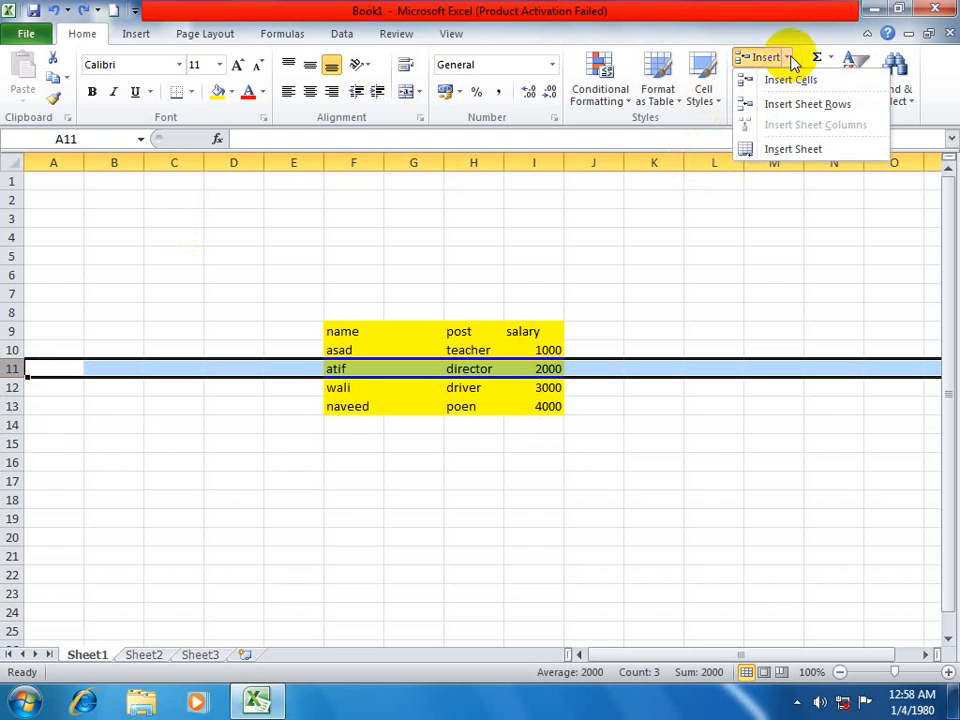
pyautogui.click(778, 104)
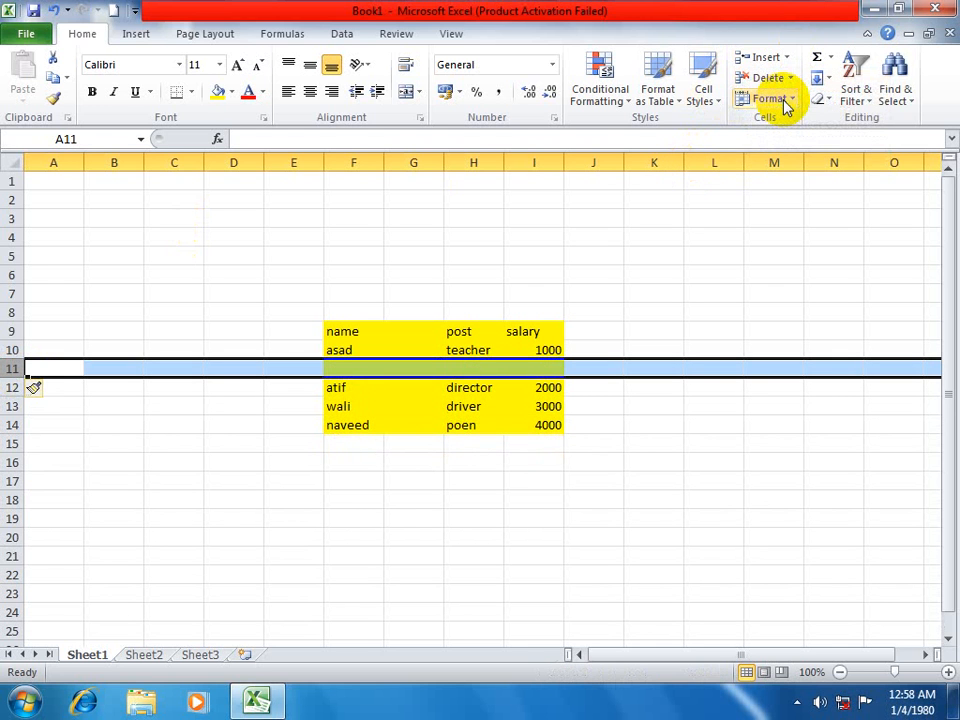
pyautogui.hotkey('ctrl', '-')
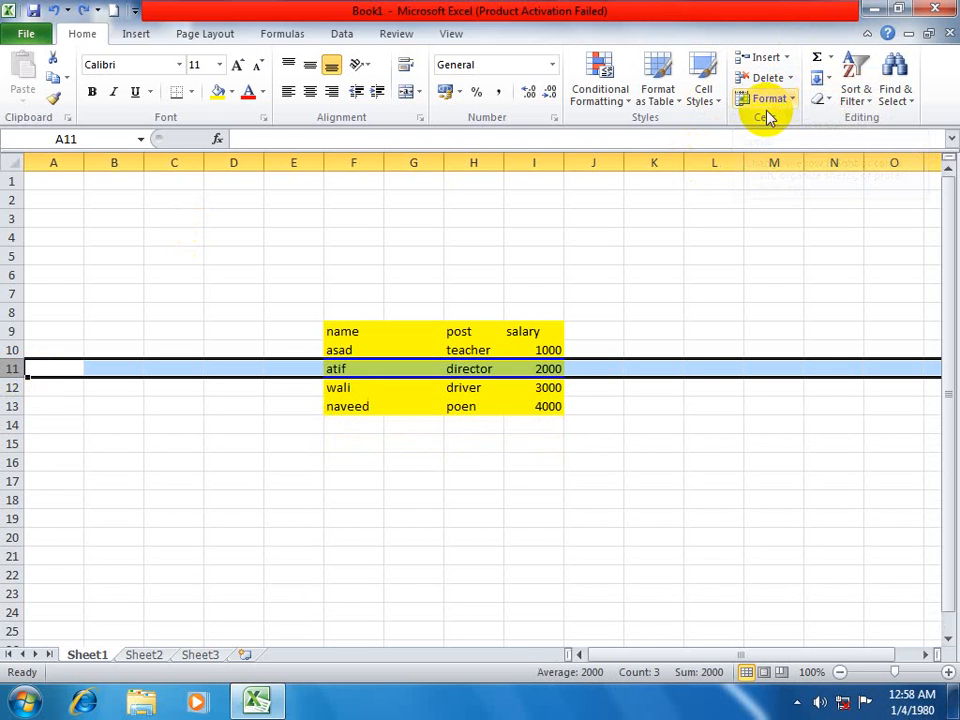
# Review the available insert options for cell H11 and close them without inserting anything.
pyautogui.click(478, 366)
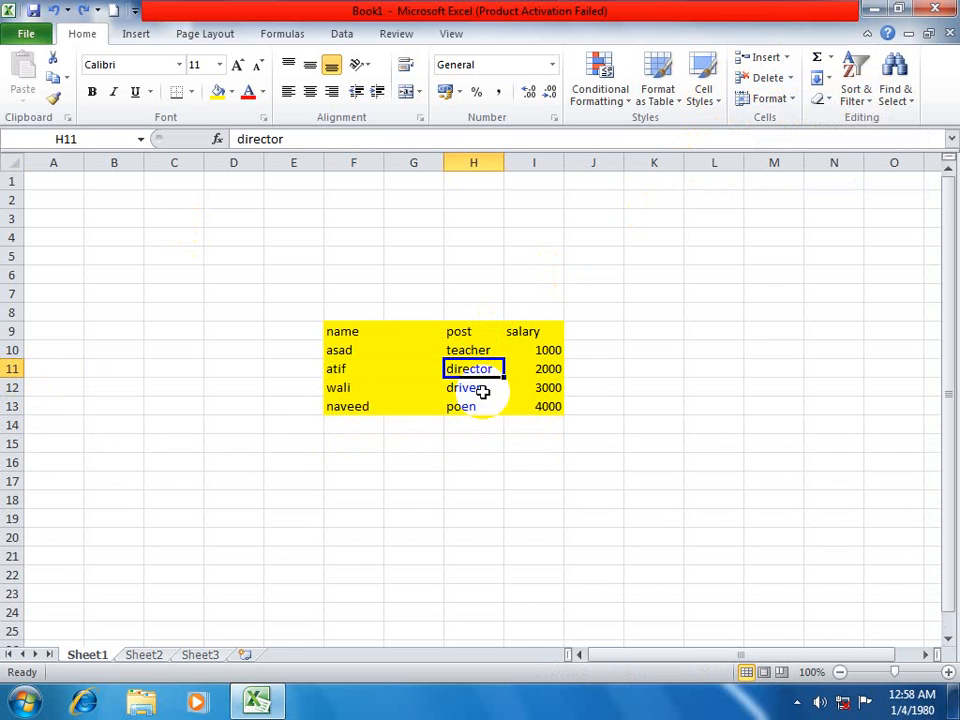
pyautogui.click(786, 57)
pyautogui.click(804, 81)
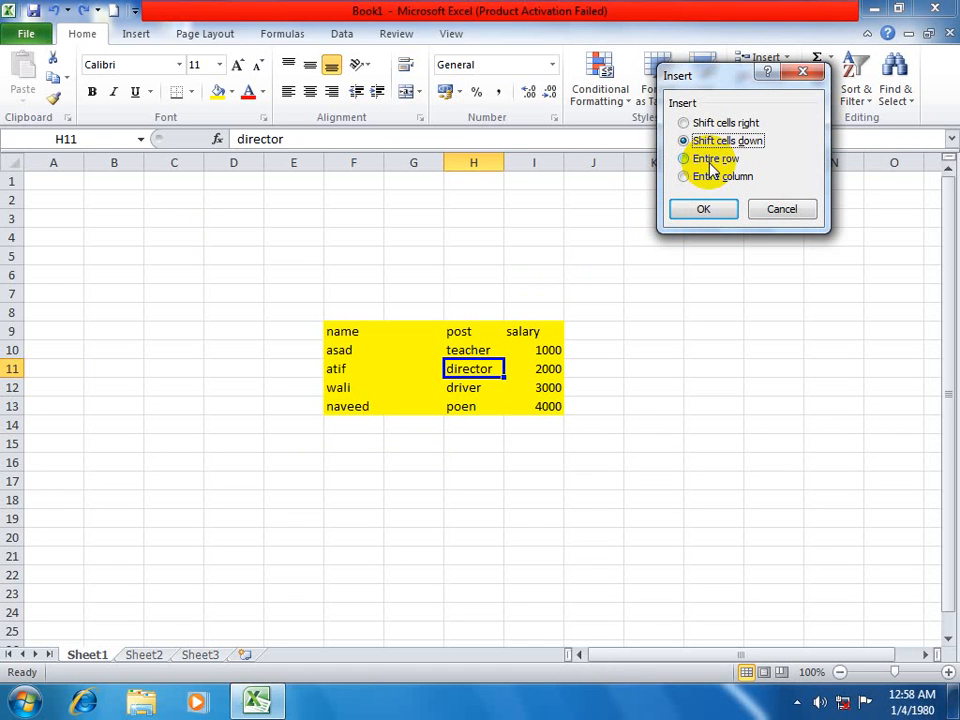
pyautogui.click(780, 206)
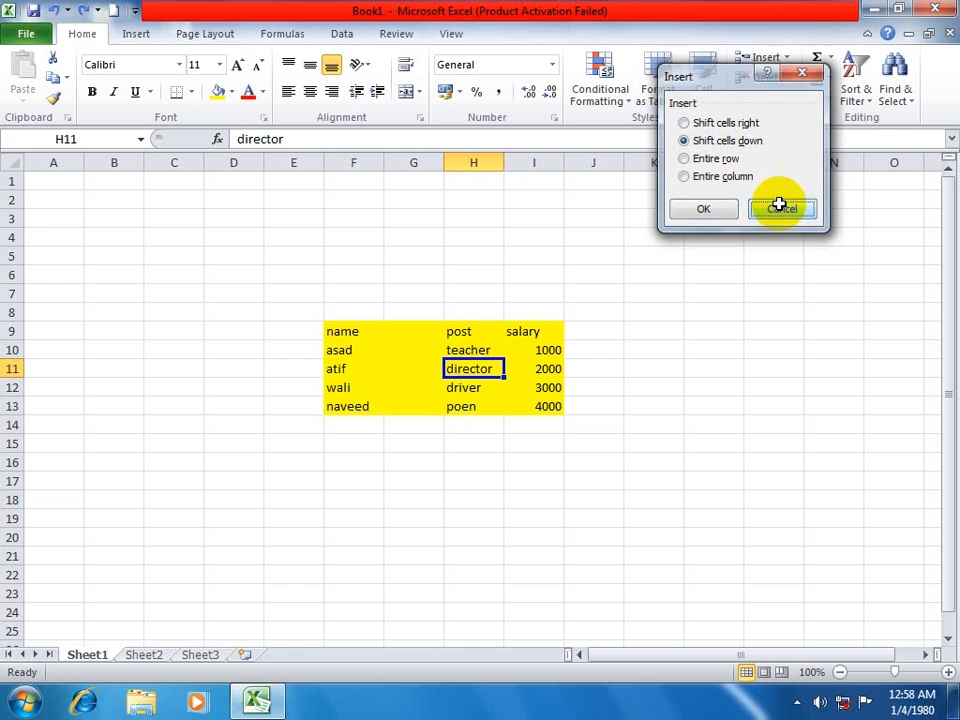
pyautogui.click(788, 59)
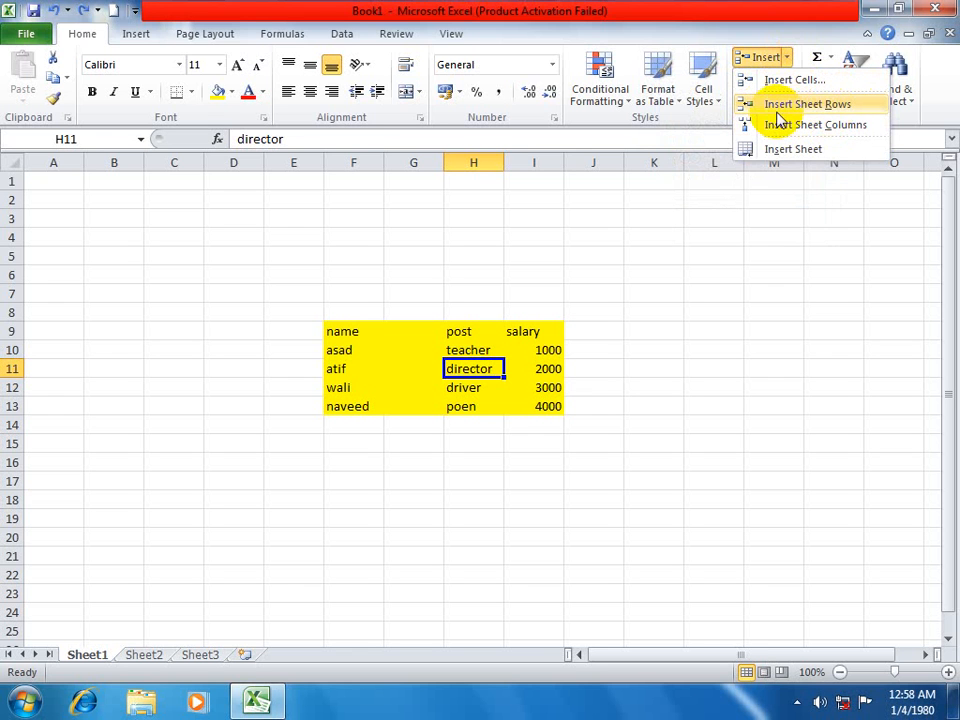
pyautogui.click(11, 343)
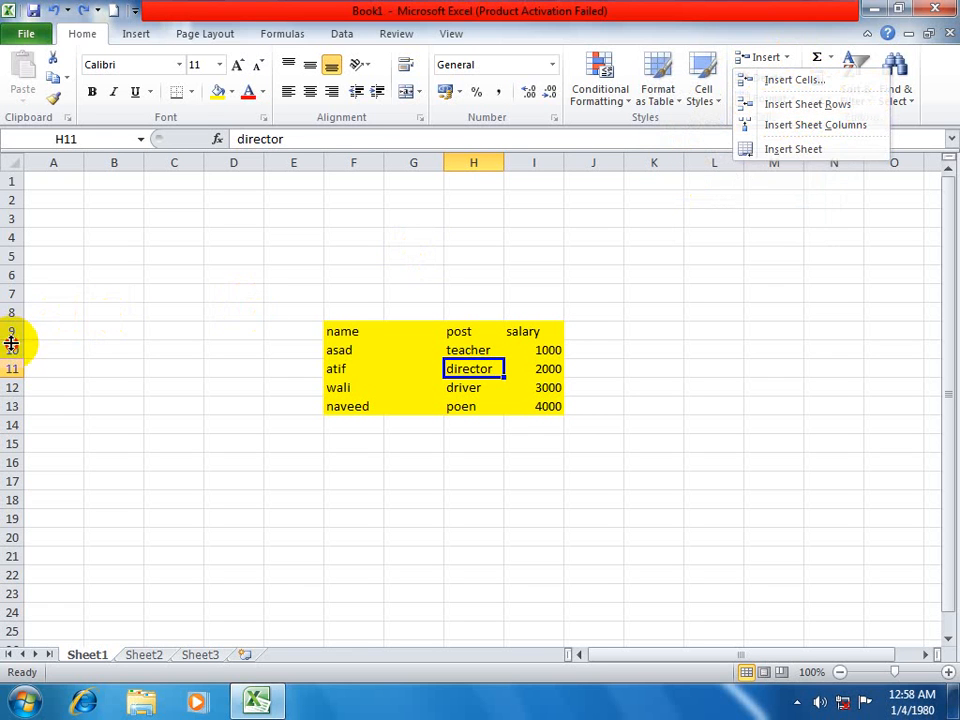
# Insert six blank sheet rows at rows 8 to 13, and undo and redo the insertion.
pyautogui.moveTo(15, 340); pyautogui.dragTo(10, 400)
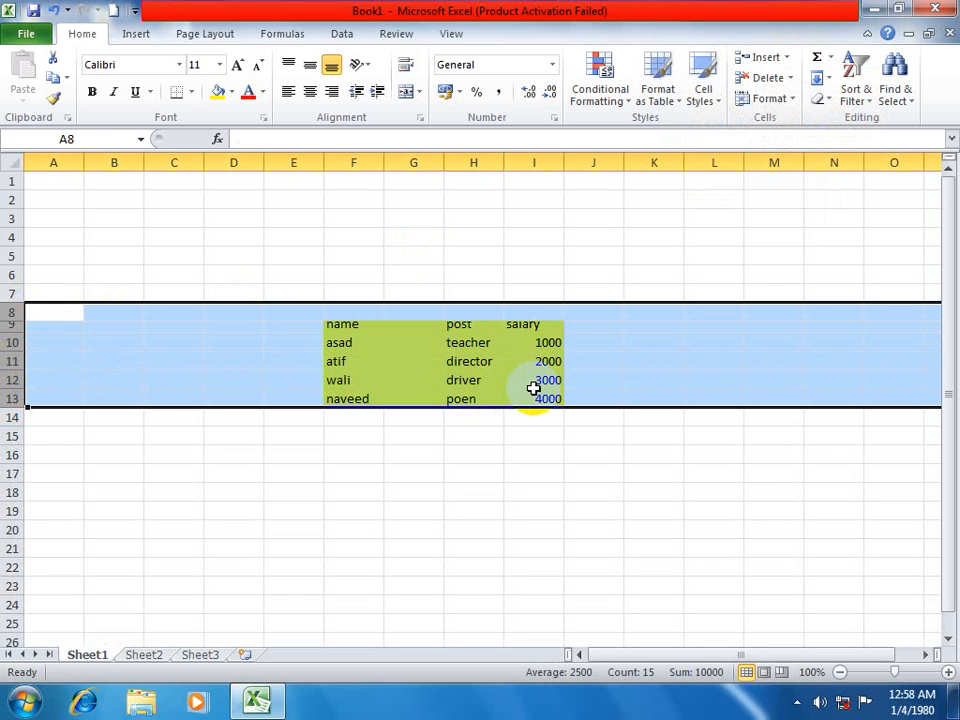
pyautogui.click(787, 58)
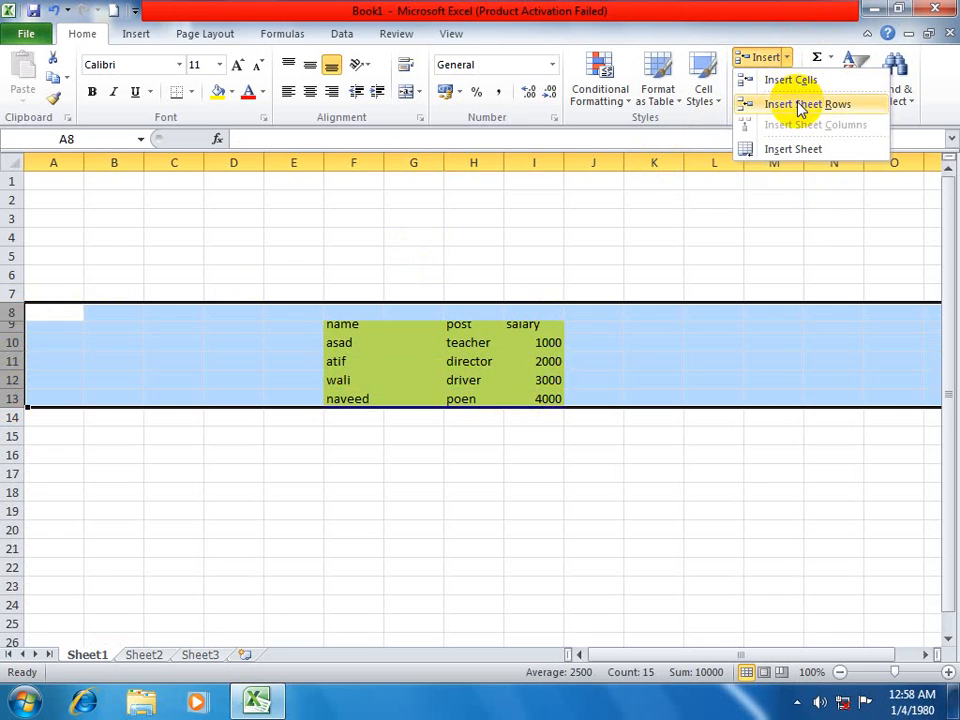
pyautogui.click(805, 104)
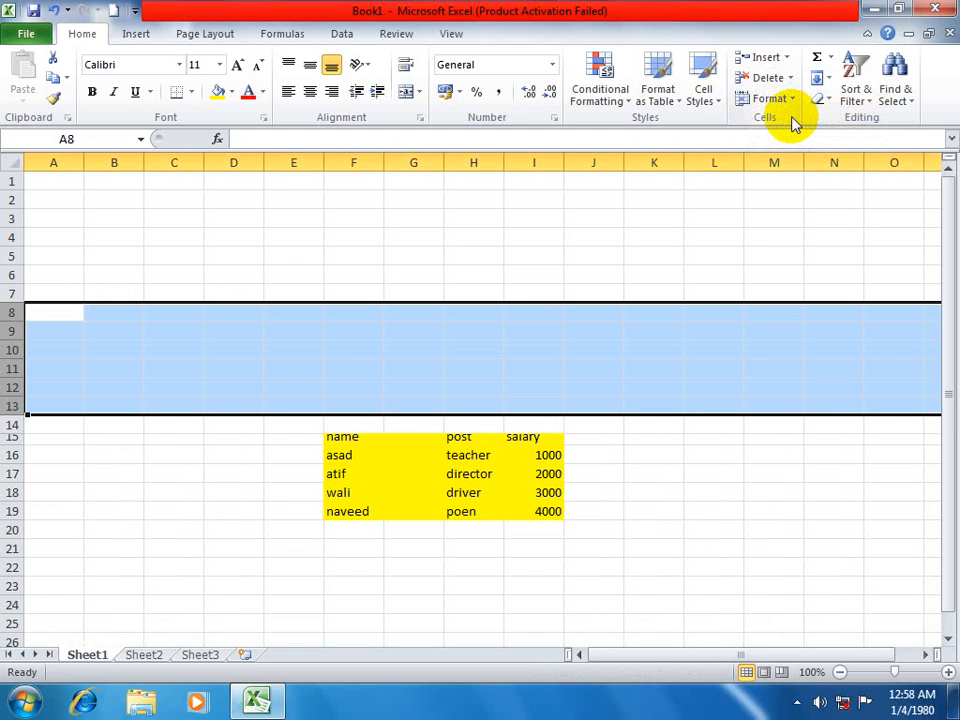
pyautogui.hotkey('ctrl', 'z')
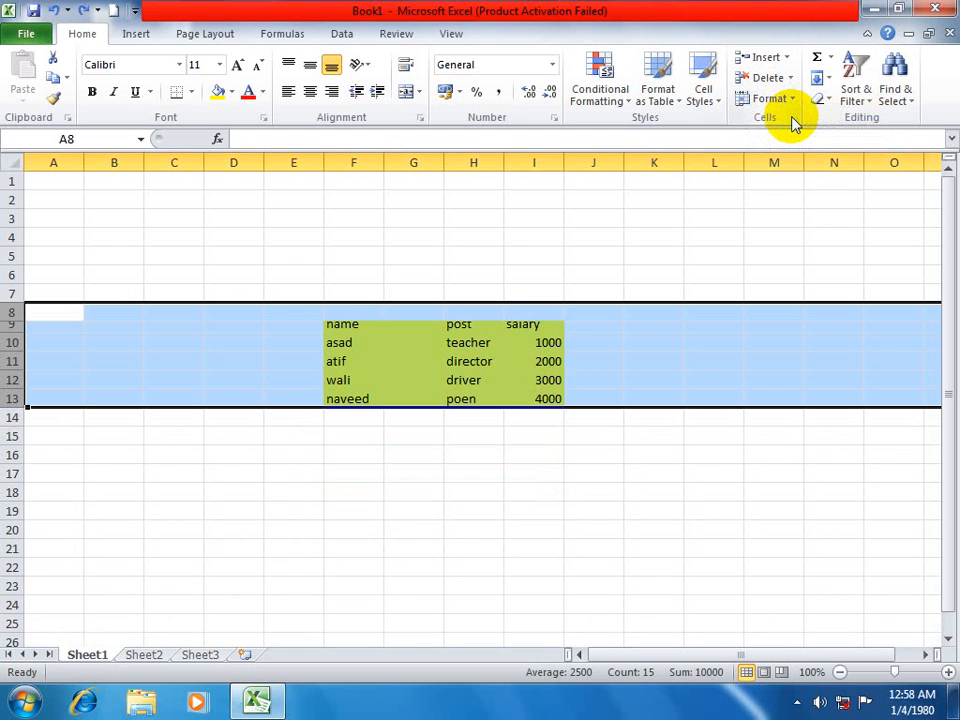
pyautogui.hotkey('ctrl', 'y')
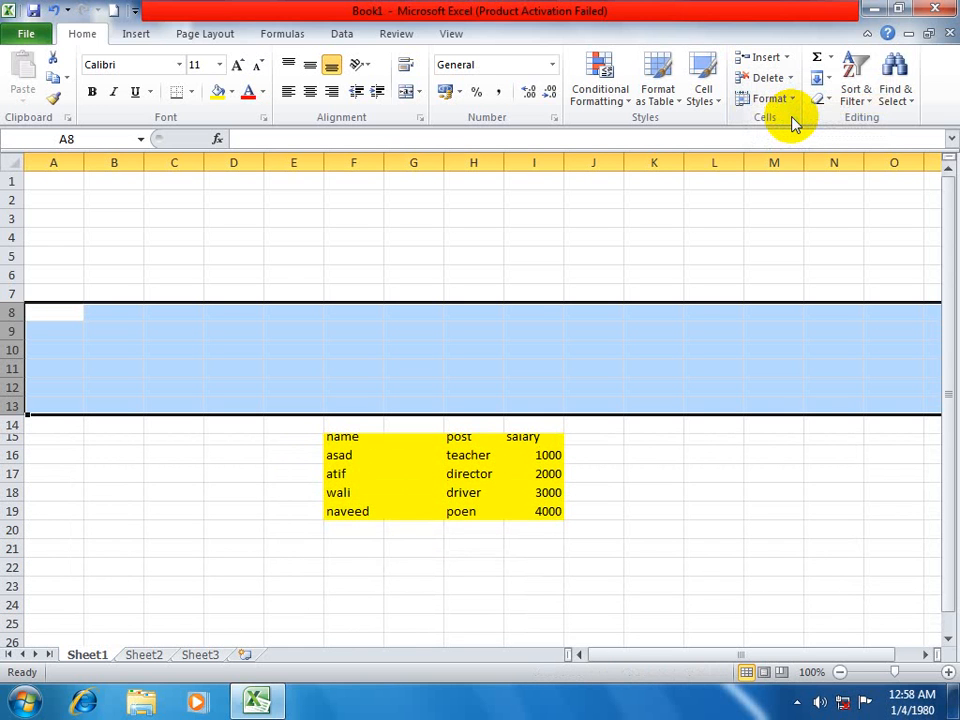
# Launch the On-Screen Keyboard with the osk command, activate its Ctrl and Shift modifiers, and reposition its window.
pyautogui.press('super+r')
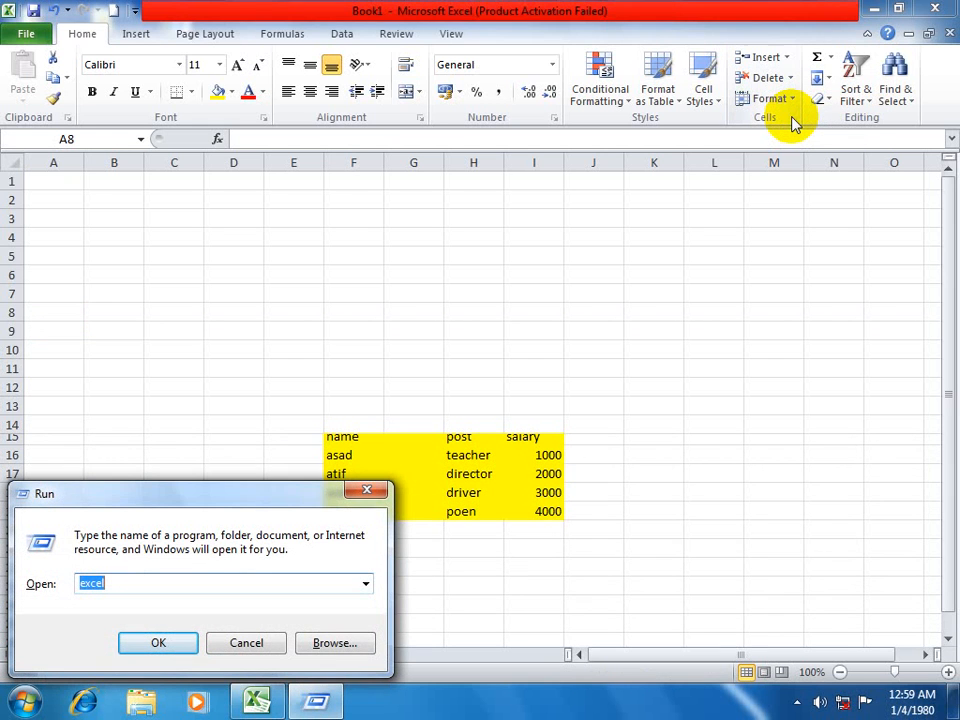
pyautogui.write('osk')
pyautogui.press('Return')
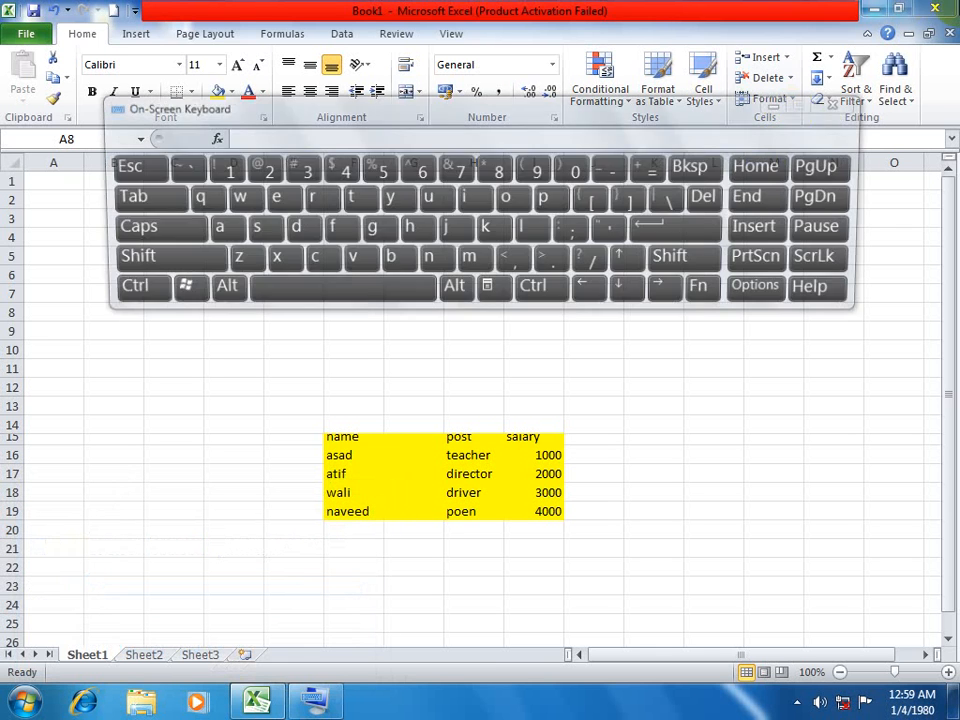
pyautogui.click(139, 292)
pyautogui.click(171, 261)
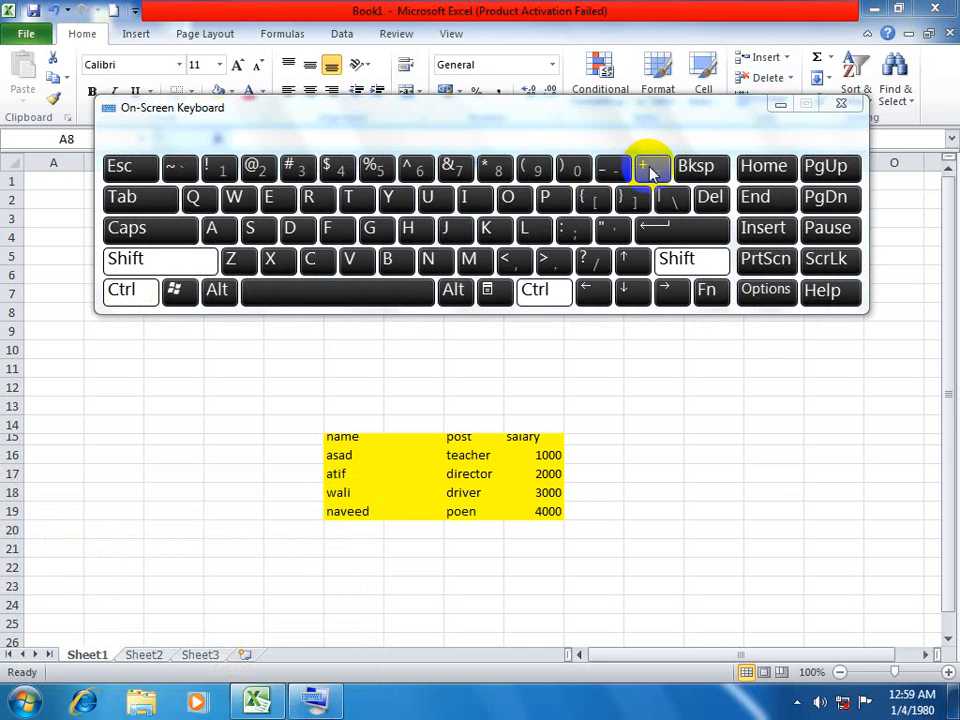
pyautogui.moveTo(692, 119); pyautogui.dragTo(604, 119)
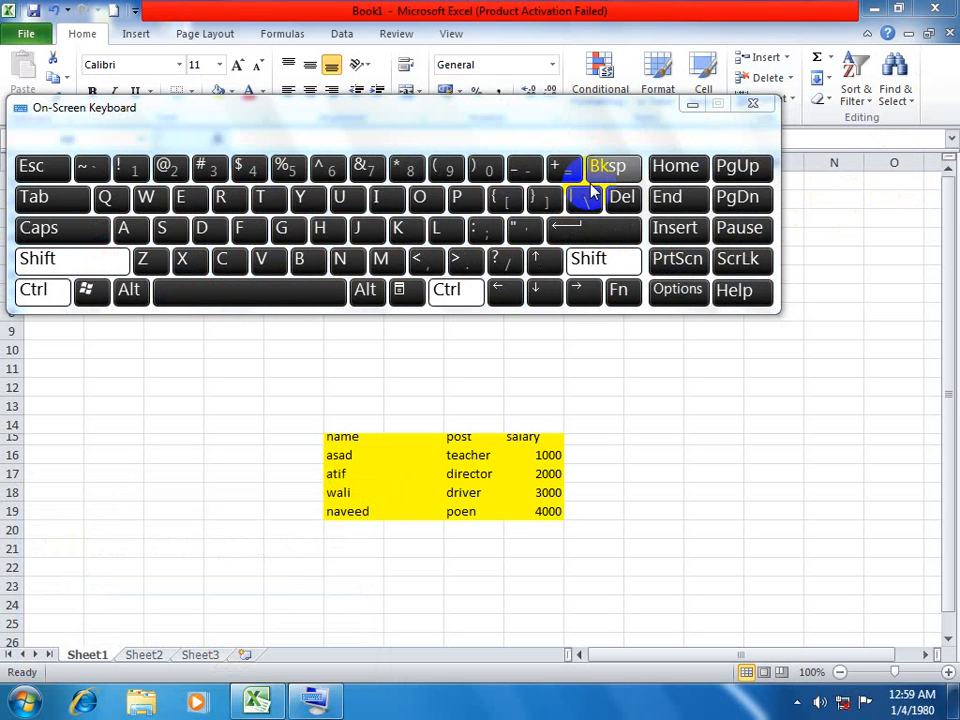
# Close the On-Screen Keyboard to return to the worksheet.
pyautogui.click(753, 104)
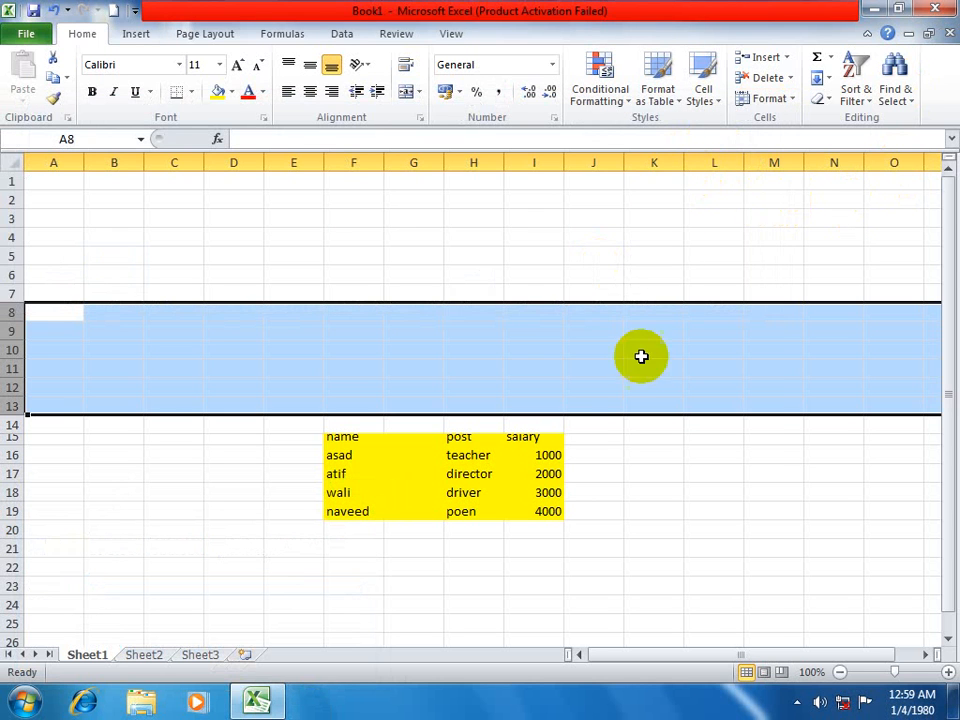
# Insert two blank sheet columns at columns H and I, and undo the insertion.
pyautogui.moveTo(480, 164); pyautogui.dragTo(560, 175)
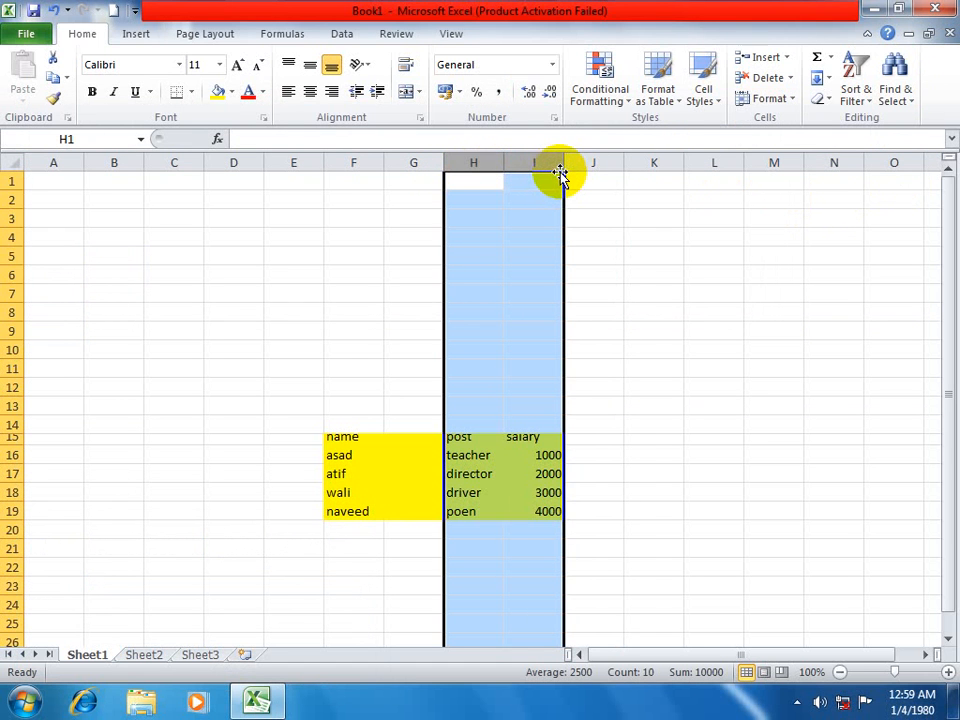
pyautogui.hotkey('ctrl', 'shift', '+')
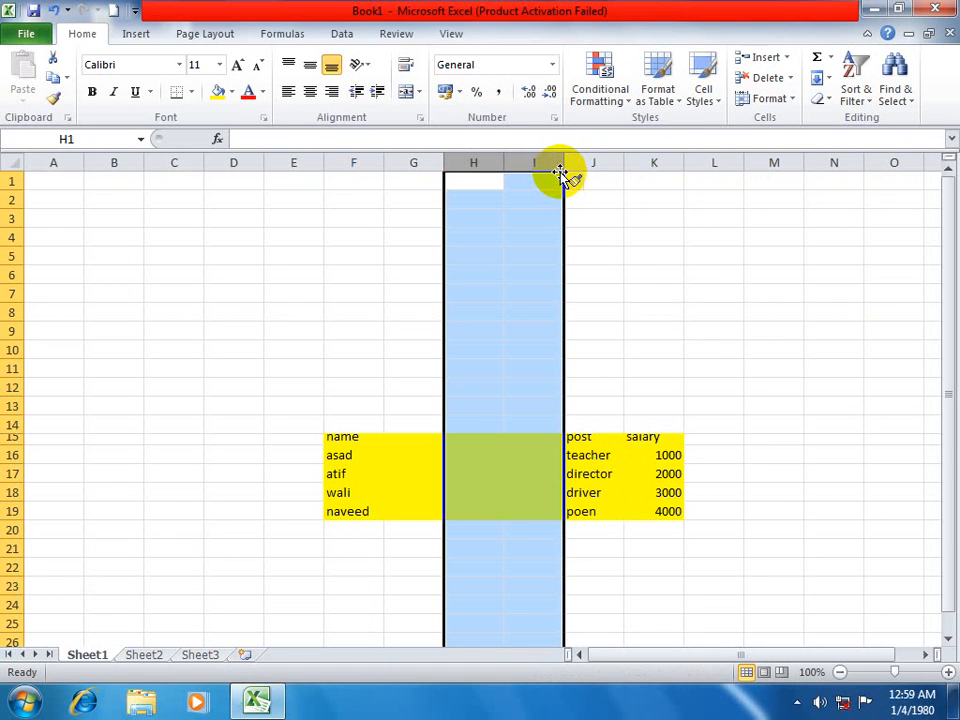
pyautogui.hotkey('ctrl', 'z')
# Select cell H17 and insert 18 new blank worksheets in front of Sheet1.
pyautogui.click(473, 473)
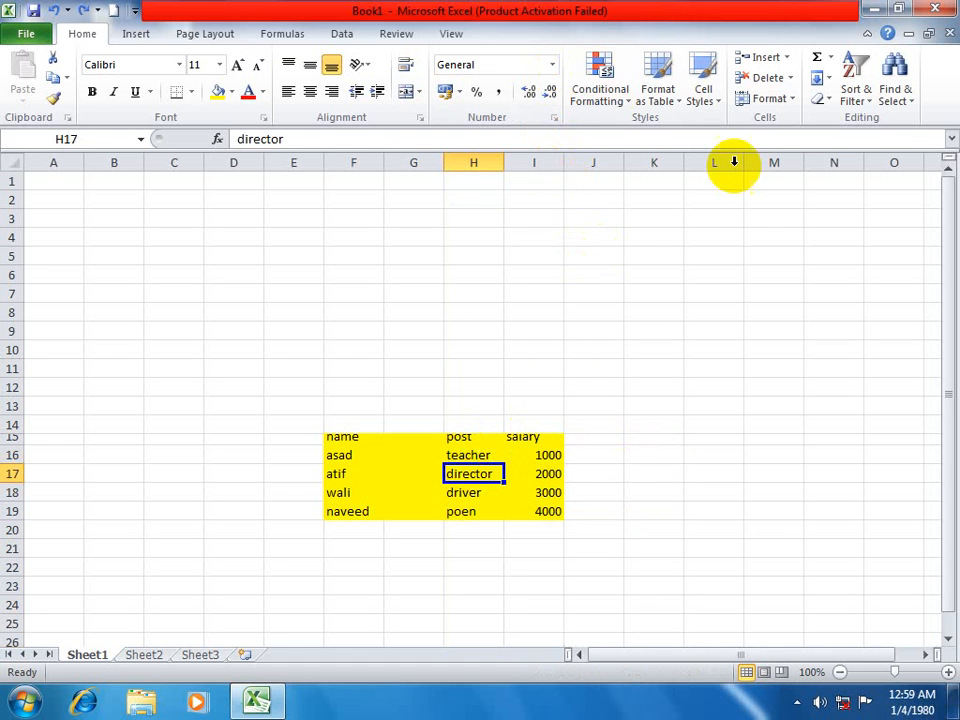
pyautogui.click(785, 57)
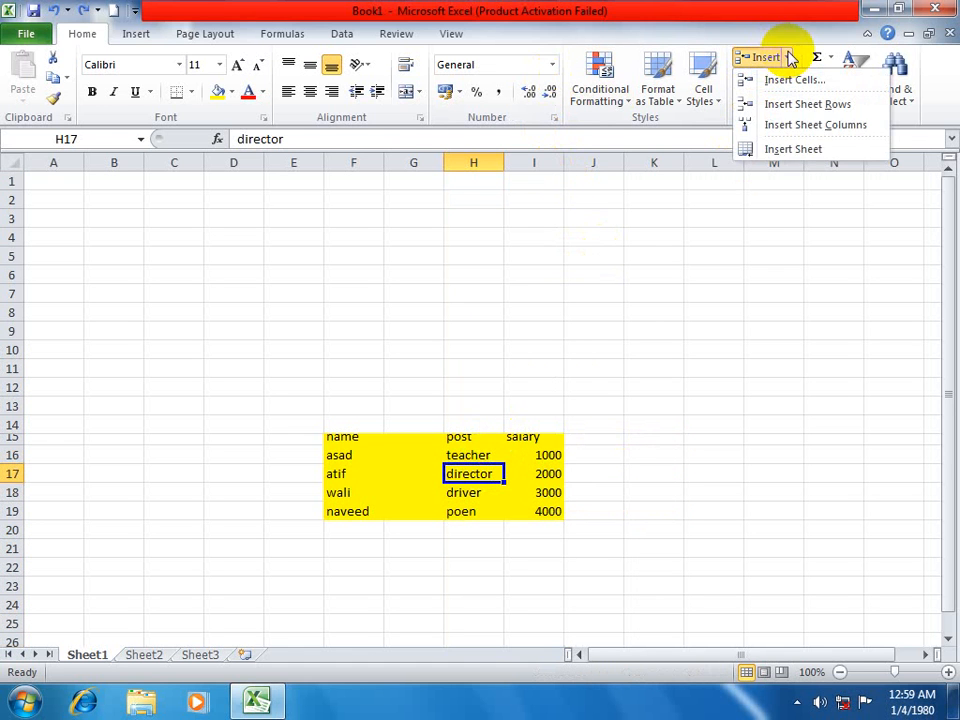
pyautogui.click(822, 153)
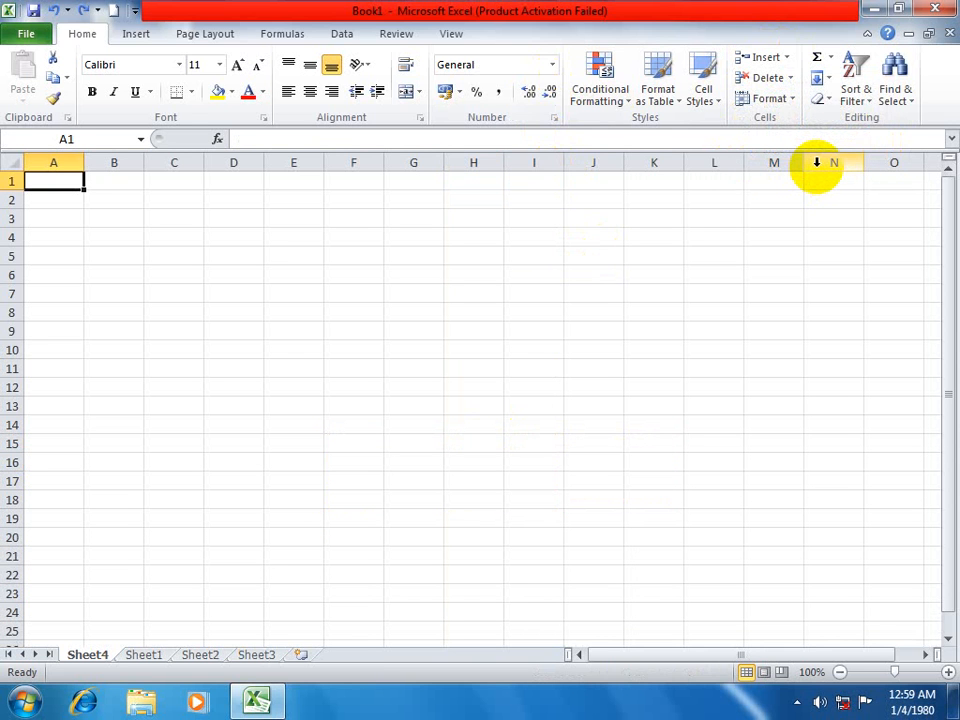
pyautogui.hotkey('shift', 'F11')
pyautogui.hotkey('shift', 'F11')
pyautogui.hotkey('shift', 'F11')
pyautogui.hotkey('shift', 'F11')
pyautogui.hotkey('shift', 'F11')
pyautogui.hotkey('shift', 'F11')
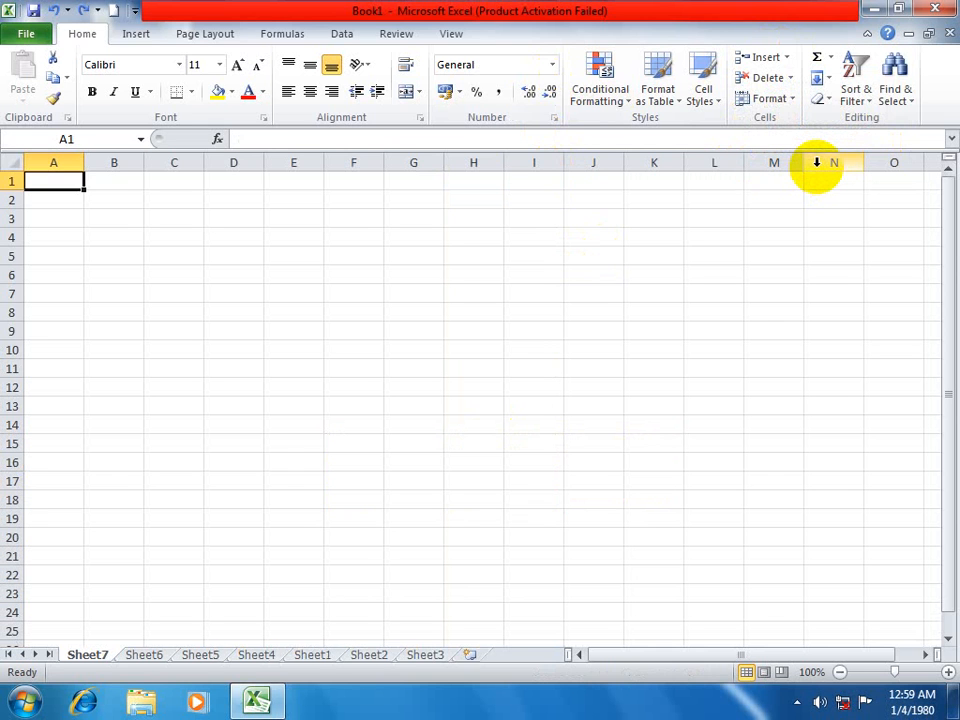
pyautogui.hotkey('shift', 'F11')
pyautogui.hotkey('shift', 'F11')
pyautogui.hotkey('shift', 'F11')
pyautogui.hotkey('shift', 'F11')
pyautogui.hotkey('shift', 'F11')
pyautogui.hotkey('shift', 'F11')
pyautogui.hotkey('shift', 'F11')
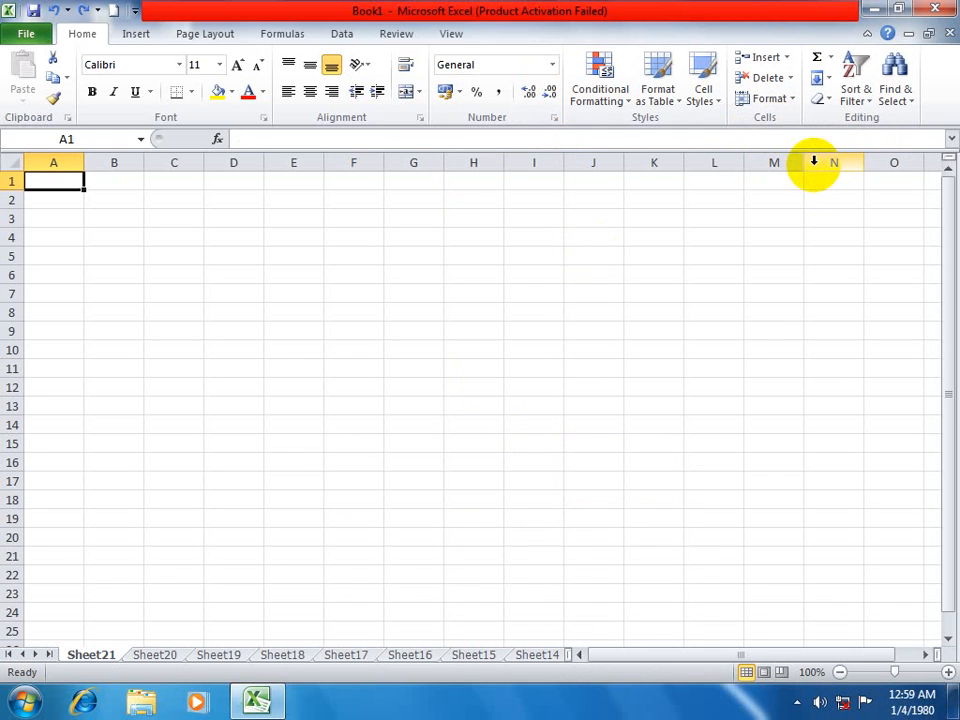
# Enter the number 255 in cell H10 of Sheet21.
pyautogui.click(473, 351)
pyautogui.write('255')
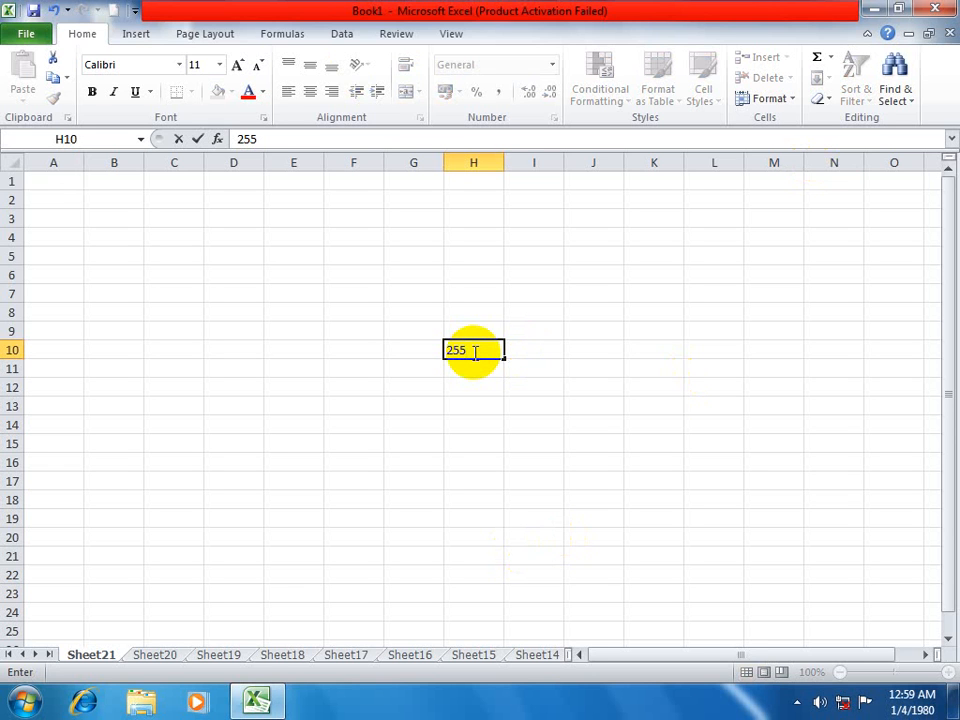
pyautogui.click(425, 260)
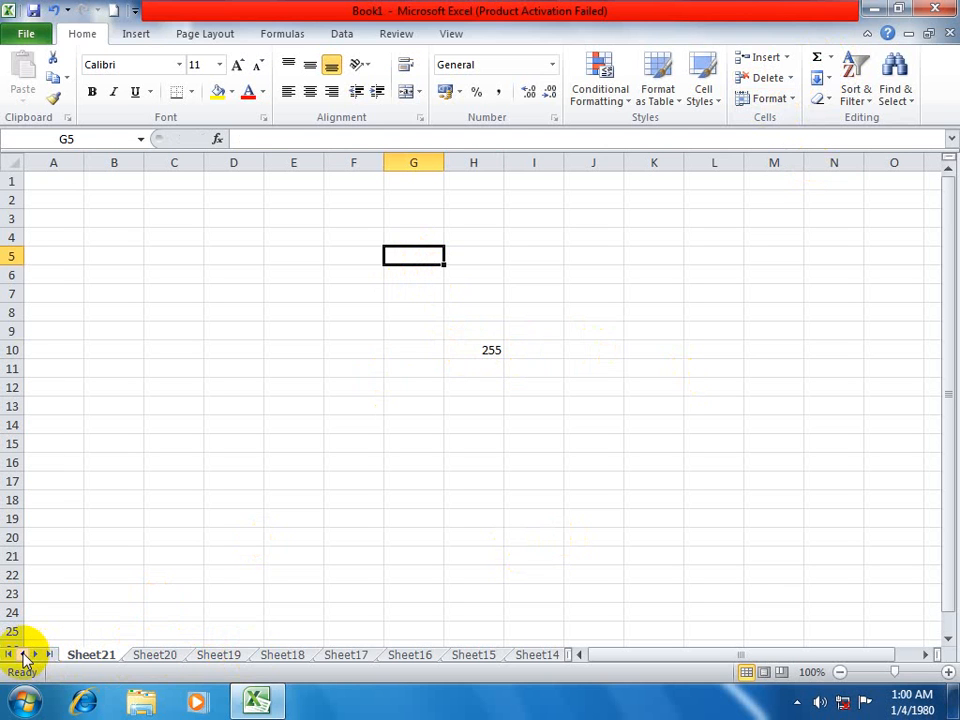
# Open Sheet15, bring the last worksheets into reach, and return to Sheet1.
pyautogui.click(133, 644)
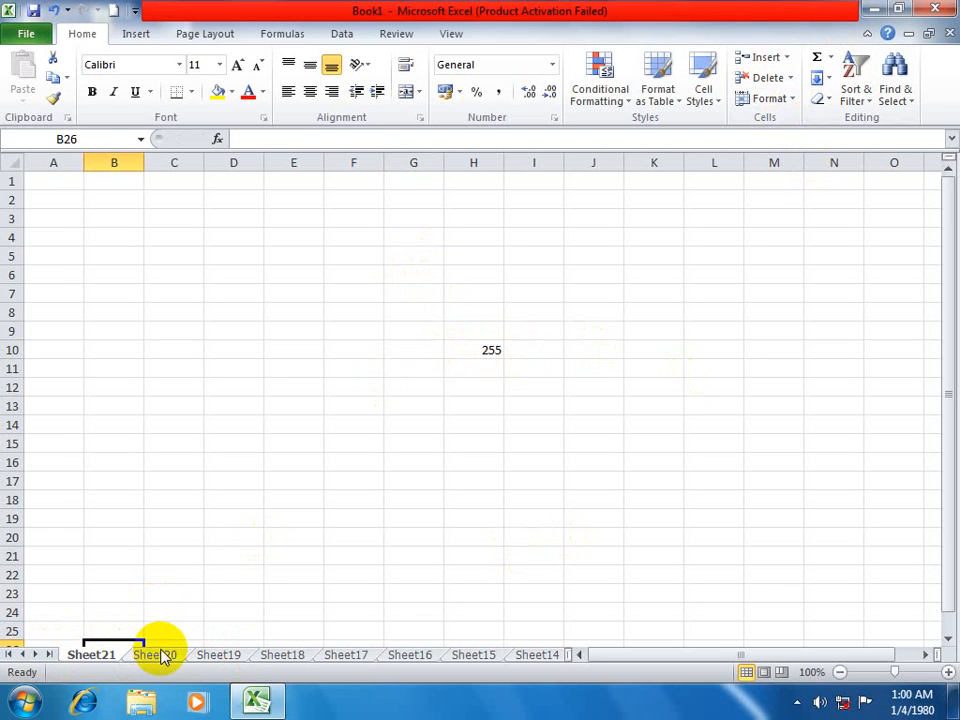
pyautogui.click(489, 655)
pyautogui.click(49, 654)
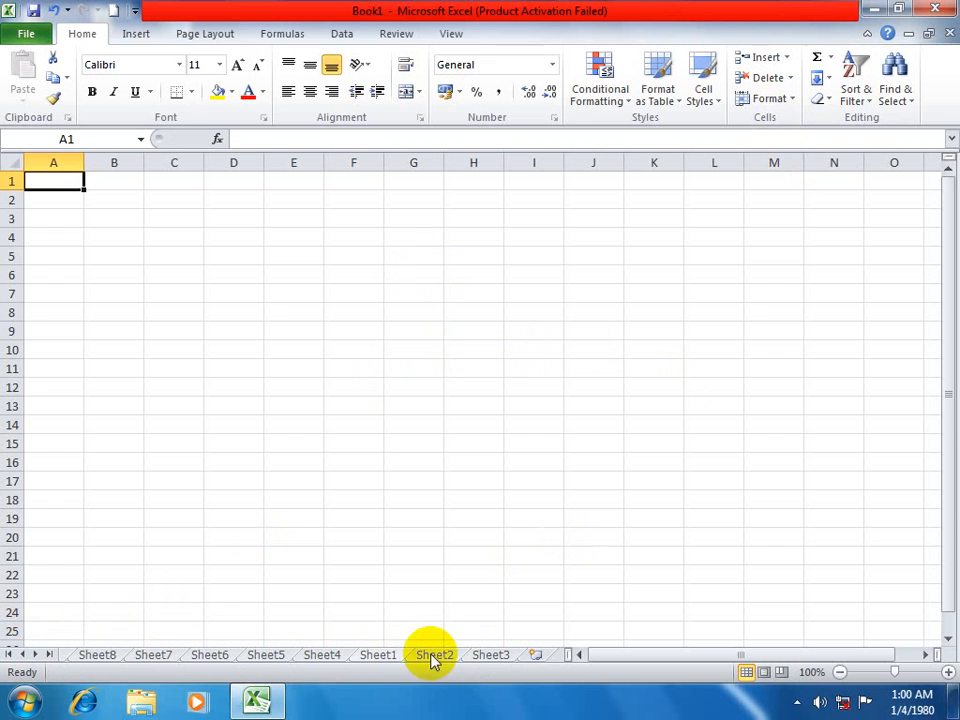
pyautogui.click(378, 654)
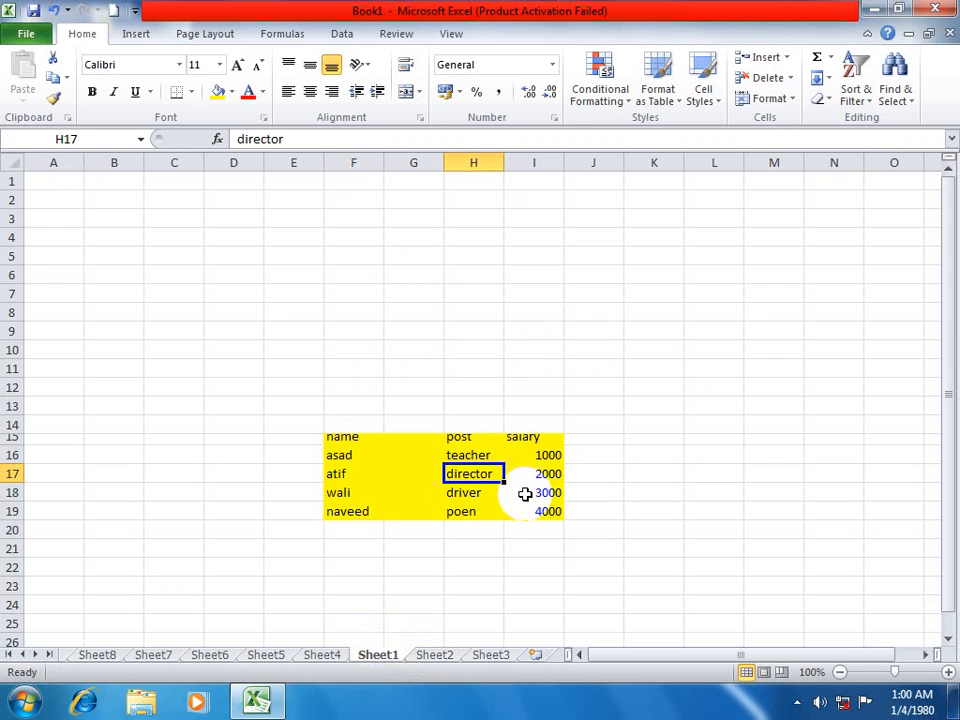
# Delete cell H17 with the Shift cells up option, and undo the deletion.
pyautogui.click(793, 84)
pyautogui.click(799, 101)
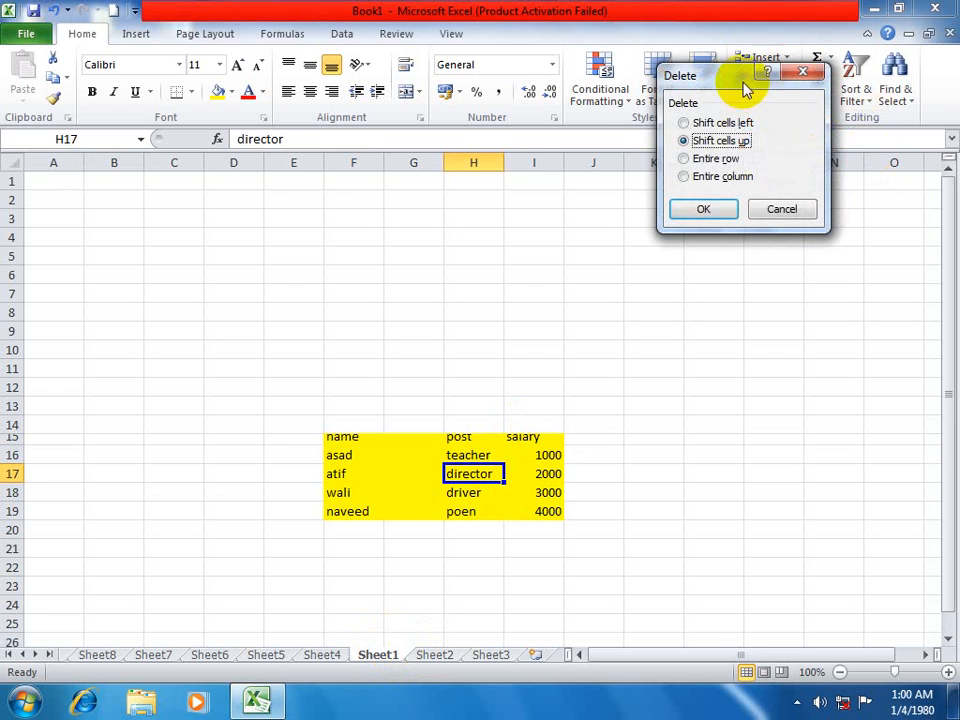
pyautogui.moveTo(744, 83); pyautogui.dragTo(836, 77)
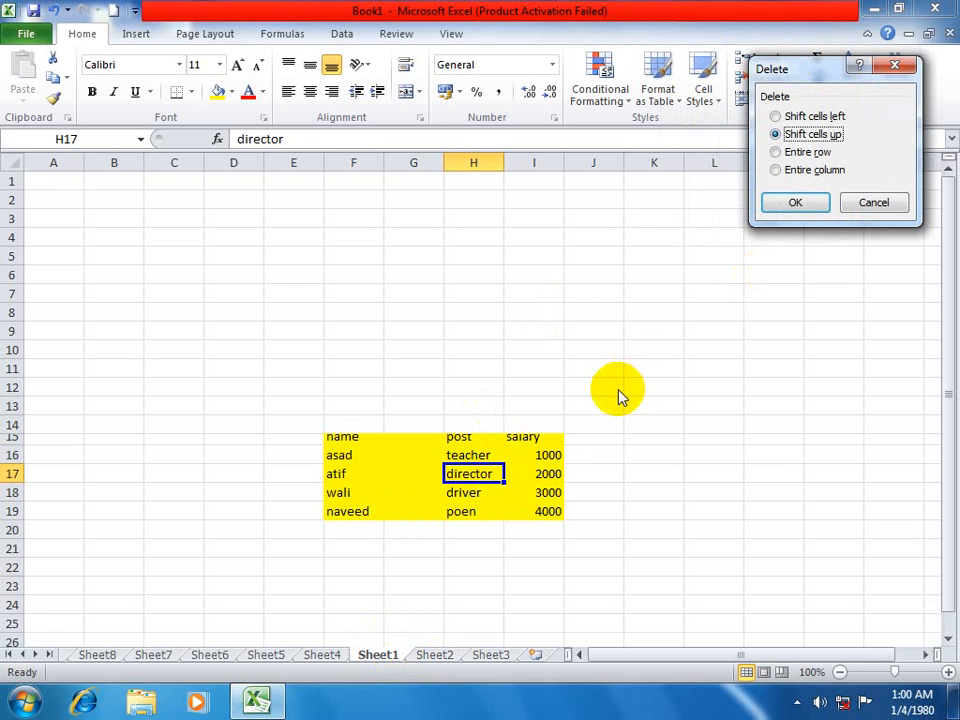
pyautogui.click(788, 214)
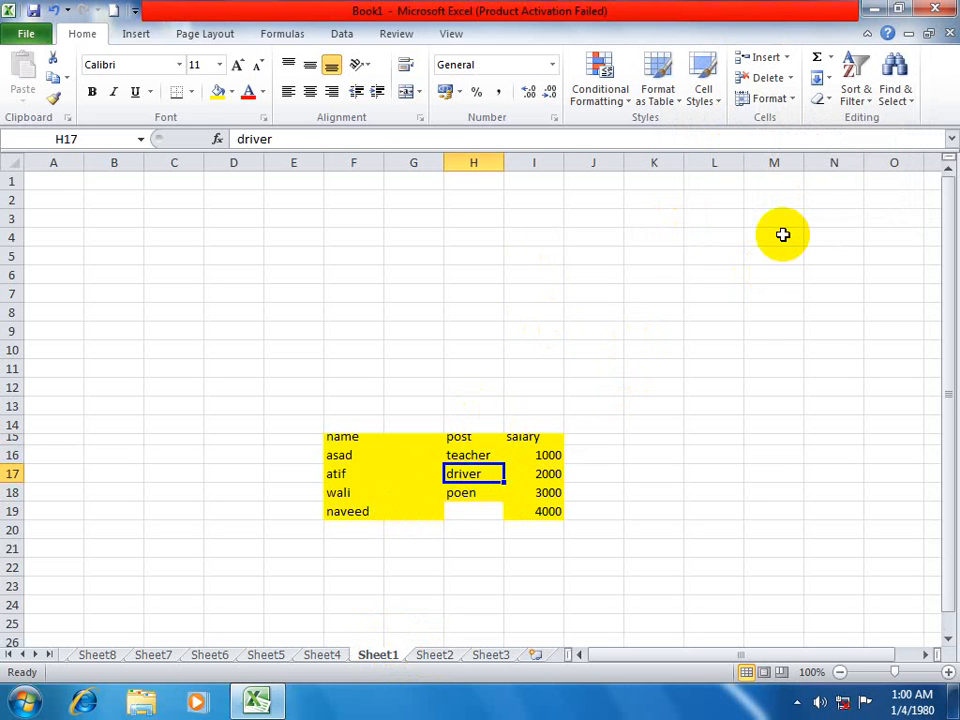
pyautogui.hotkey('ctrl', 'z')
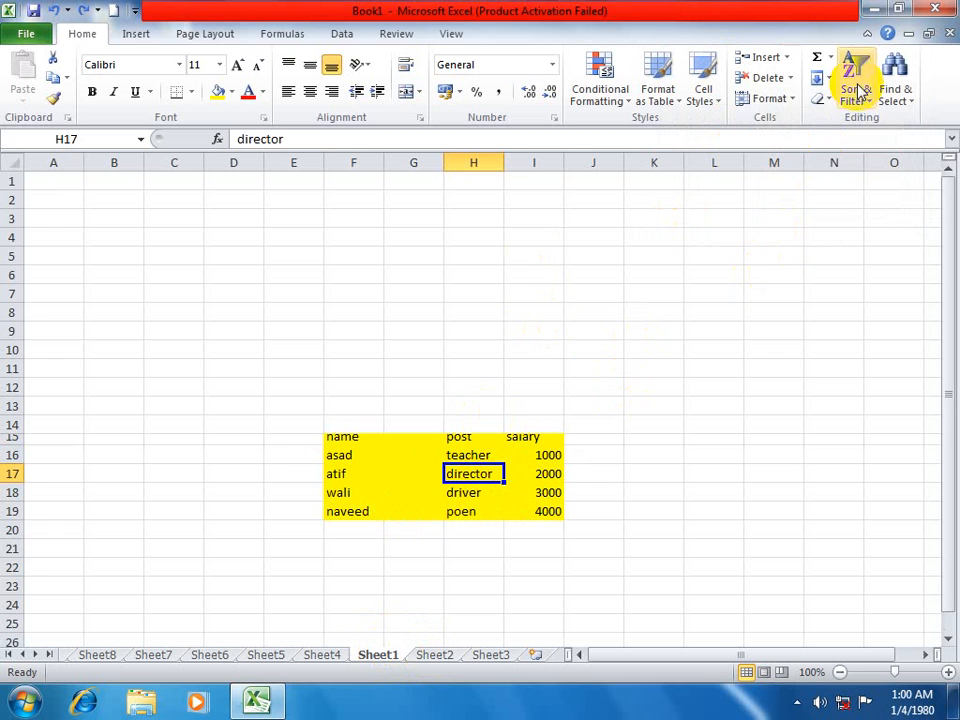
# Delete cell H17 with the Shift cells left option, and undo the deletion.
pyautogui.click(789, 78)
pyautogui.click(793, 101)
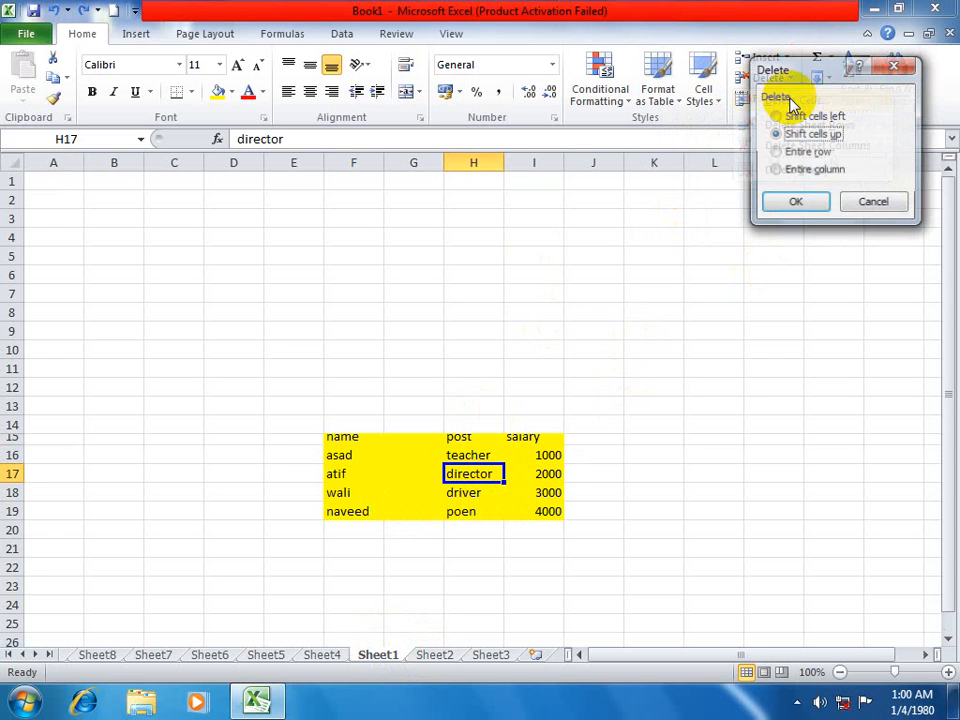
pyautogui.click(805, 116)
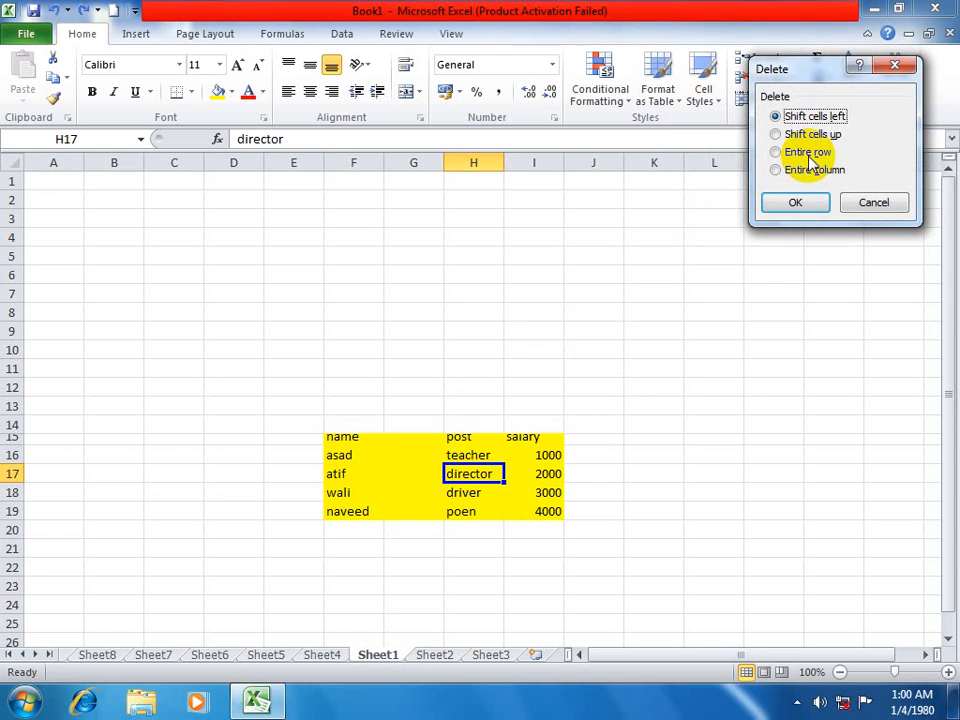
pyautogui.click(802, 206)
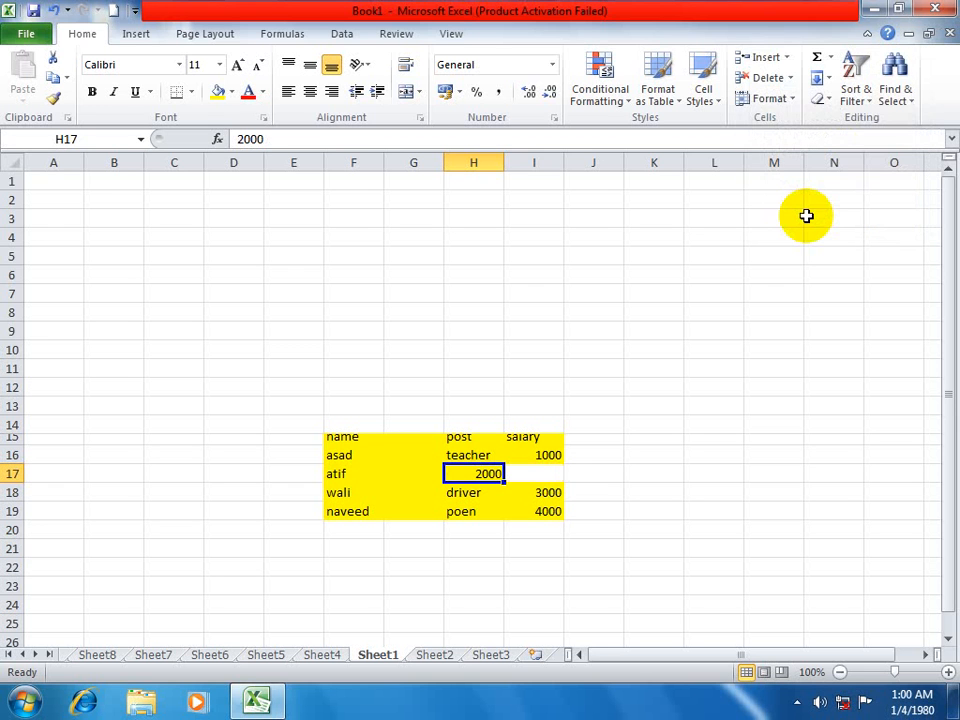
pyautogui.hotkey('ctrl', 'z')
# Delete the entire row of cell H17 with the Delete Cells command, and undo the deletion.
pyautogui.click(789, 78)
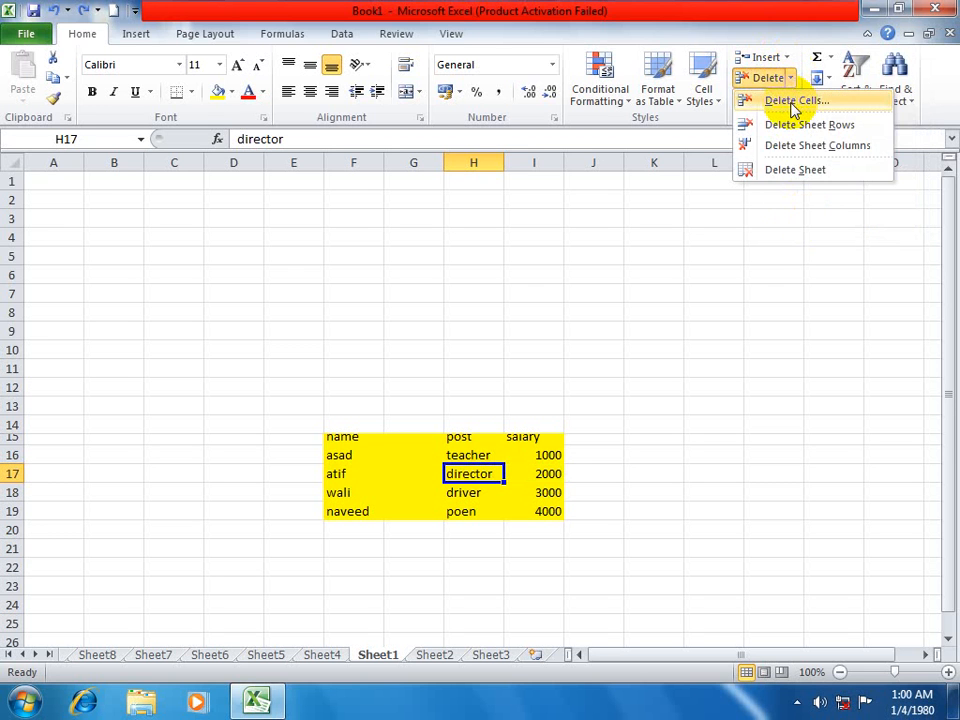
pyautogui.click(793, 102)
pyautogui.click(790, 154)
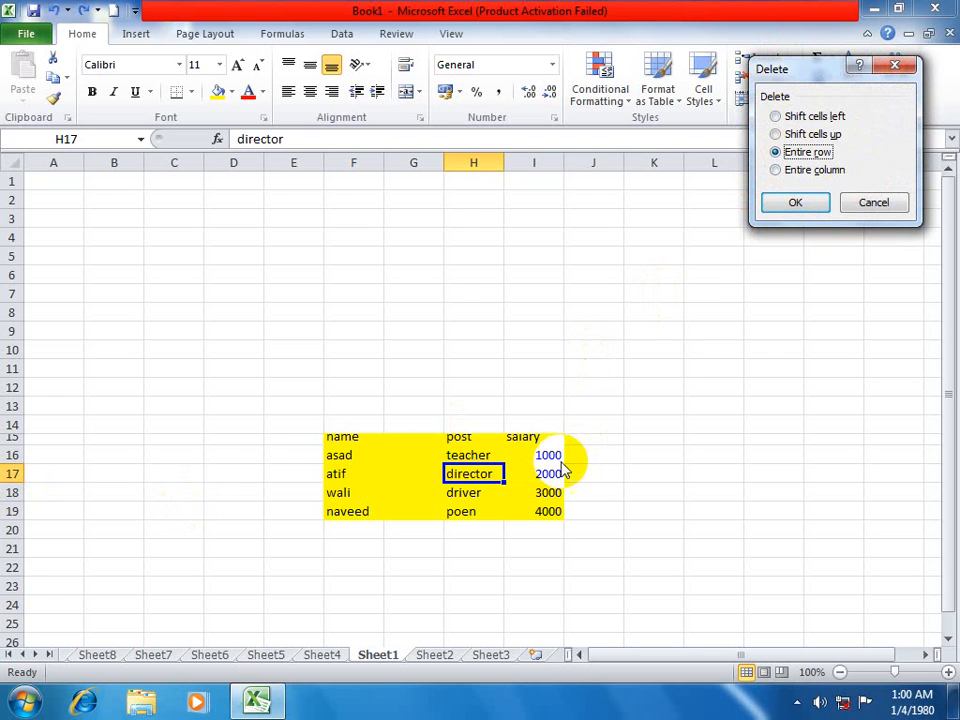
pyautogui.click(800, 205)
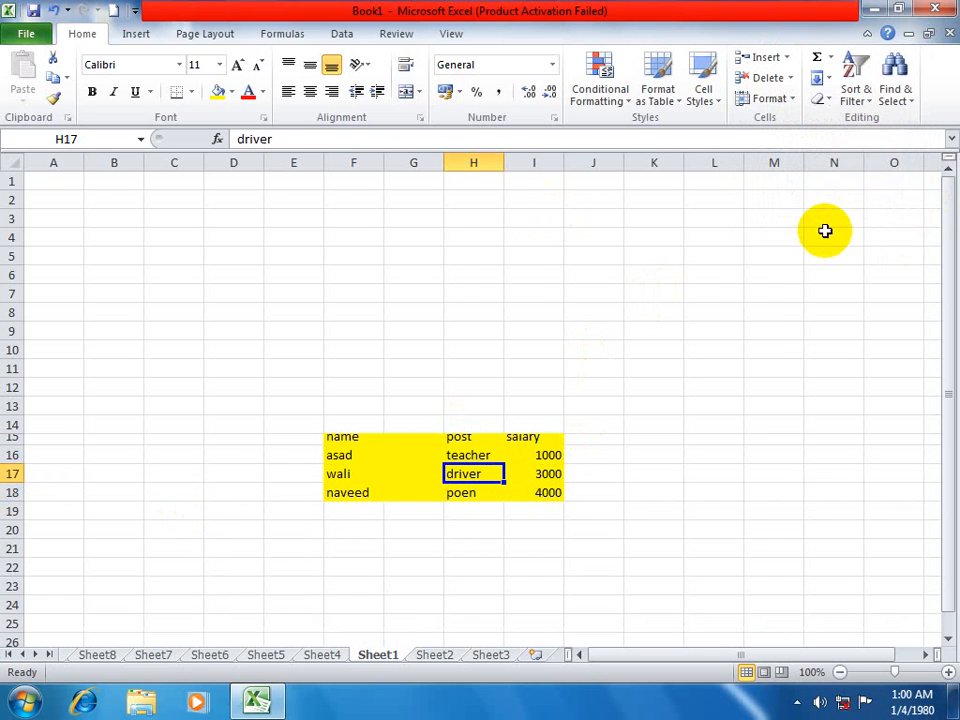
pyautogui.hotkey('ctrl', 'z')
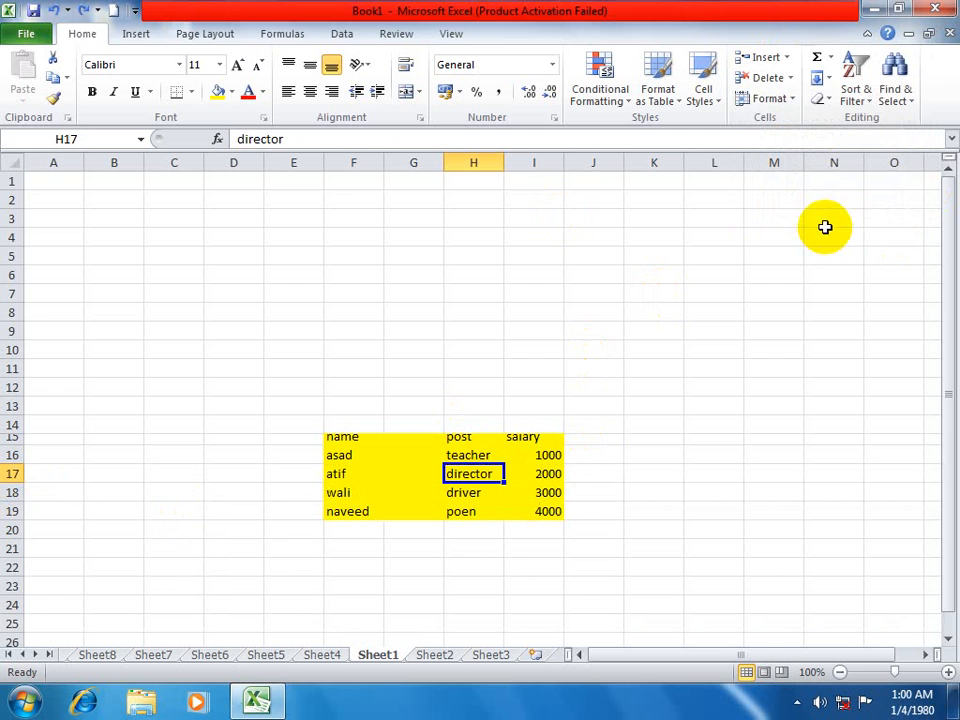
# Delete the entire column of cell H17 with the Delete Cells command, and undo the deletion.
pyautogui.click(789, 78)
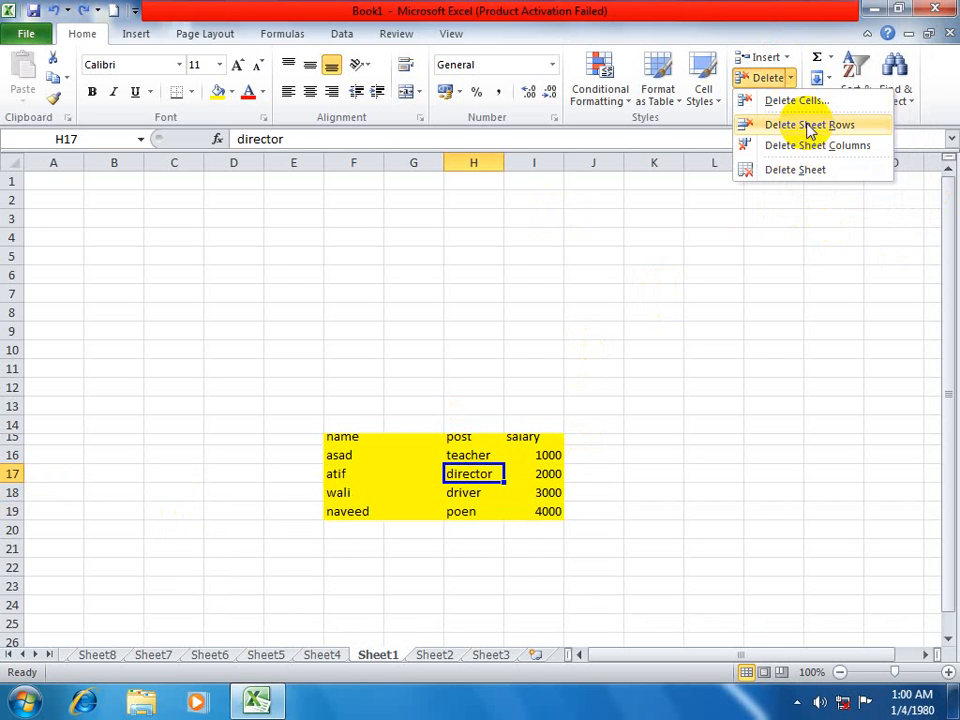
pyautogui.click(799, 100)
pyautogui.click(805, 172)
pyautogui.click(795, 202)
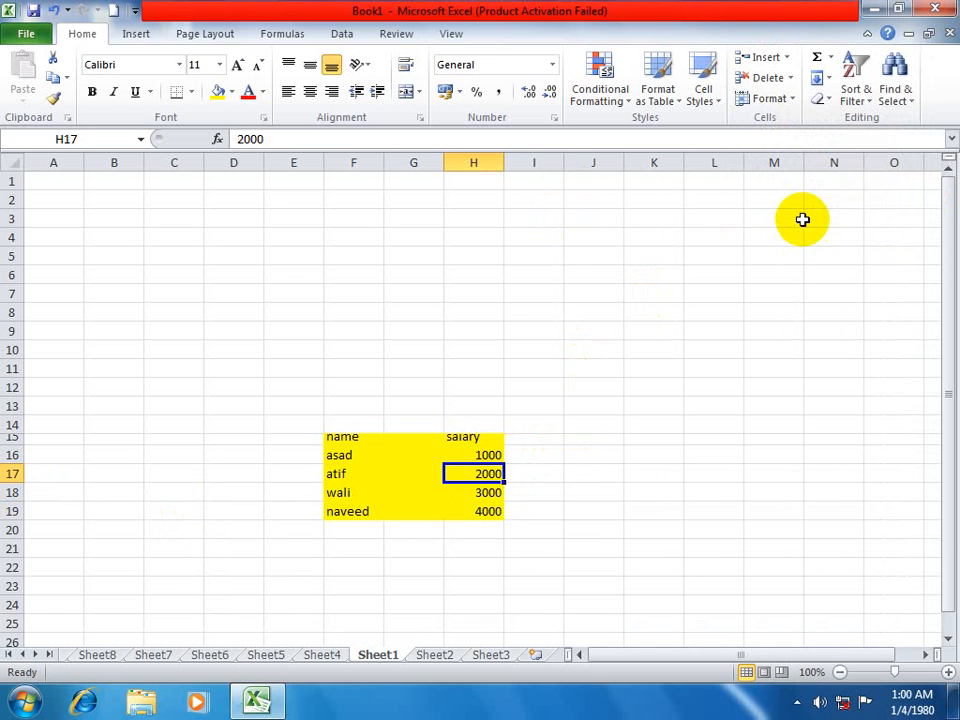
pyautogui.hotkey('ctrl', 'z')
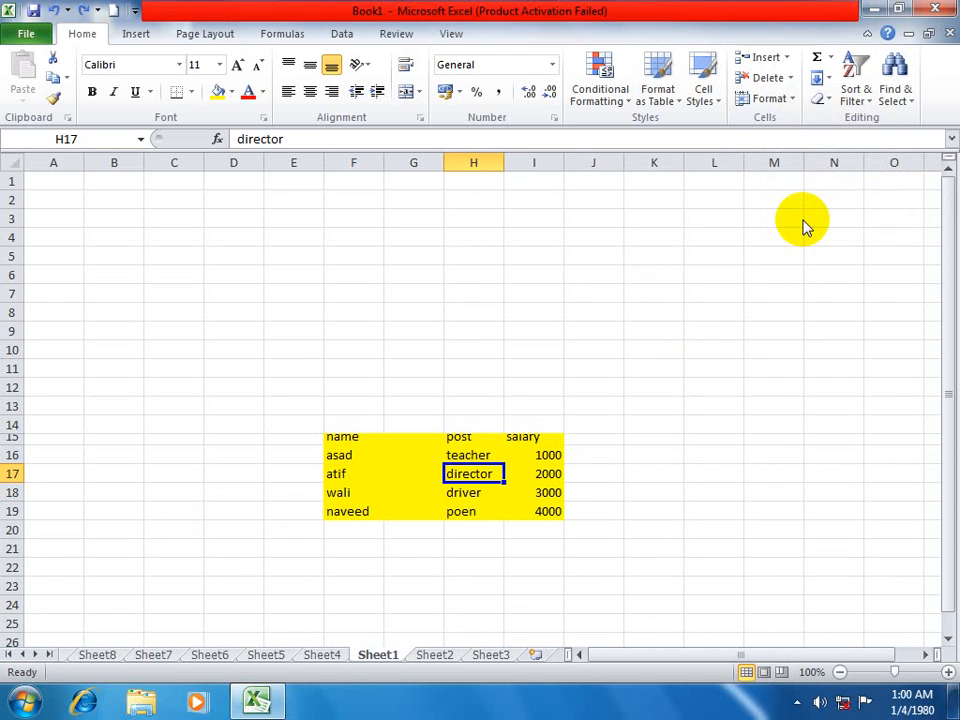
# Review the delete options twice and the insert options once for cell H17, closing each dialog without changing anything.
pyautogui.hotkey('ctrl', '-')
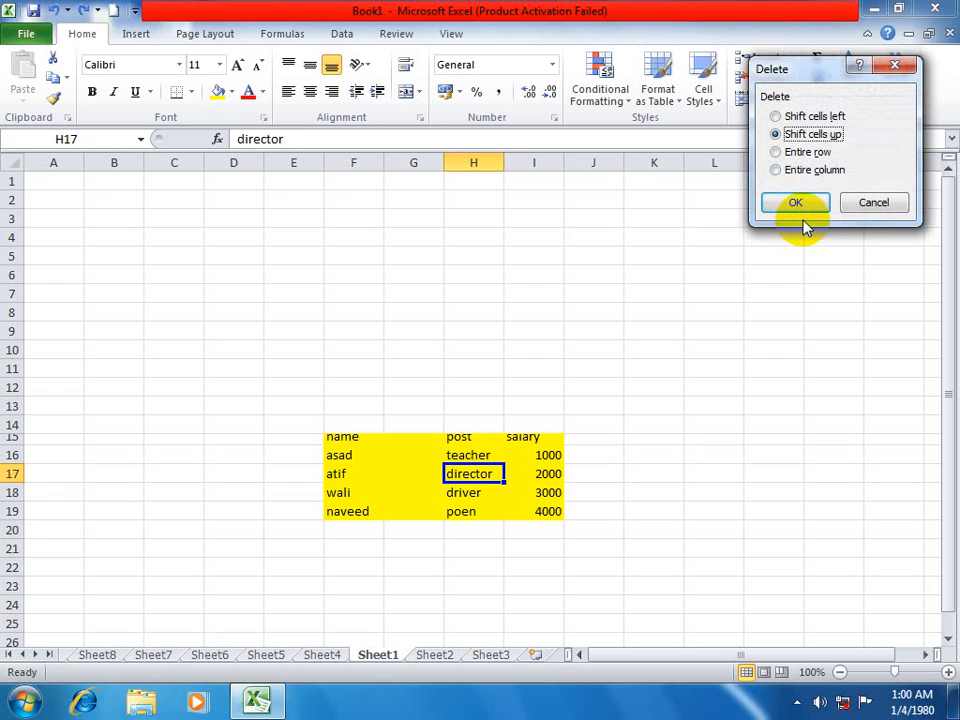
pyautogui.press('Escape')
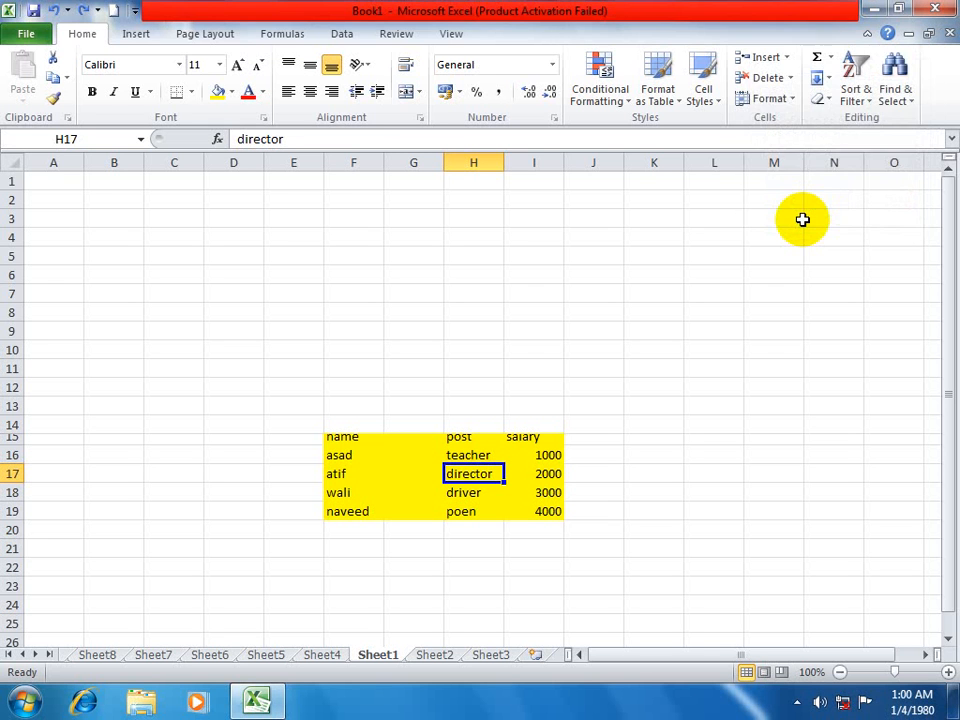
pyautogui.hotkey('ctrl', '-')
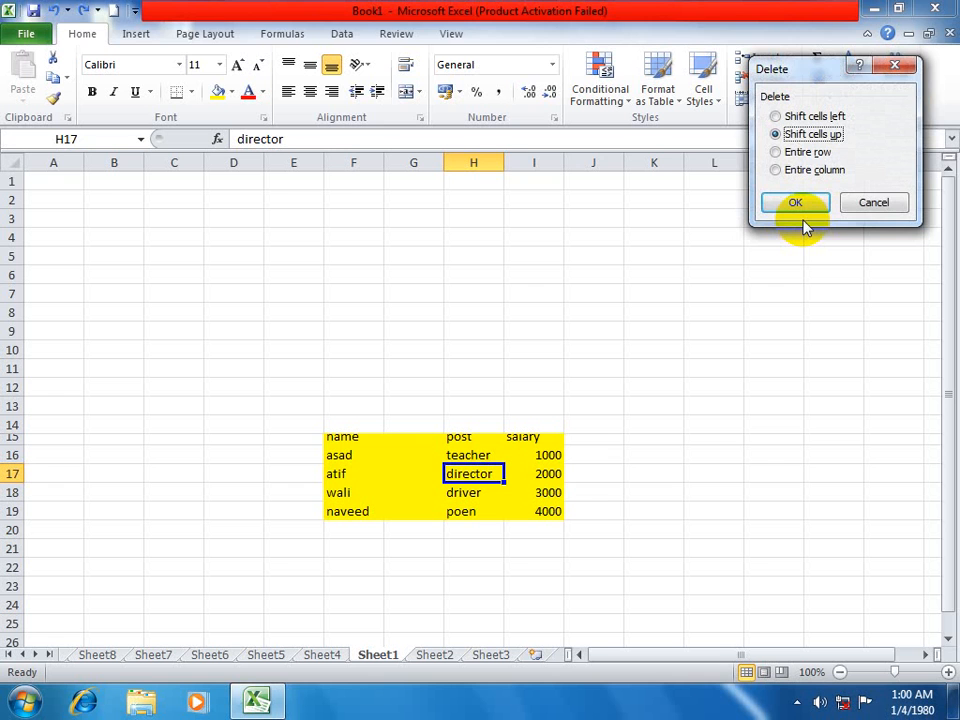
pyautogui.press('Escape')
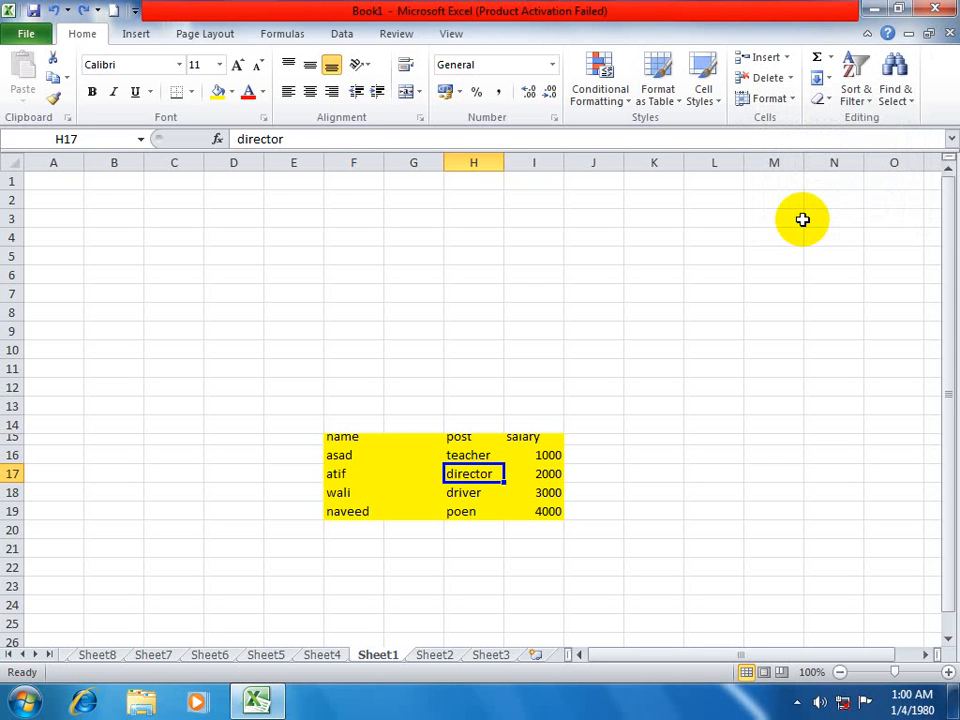
pyautogui.hotkey('ctrl', 'shift', '+')
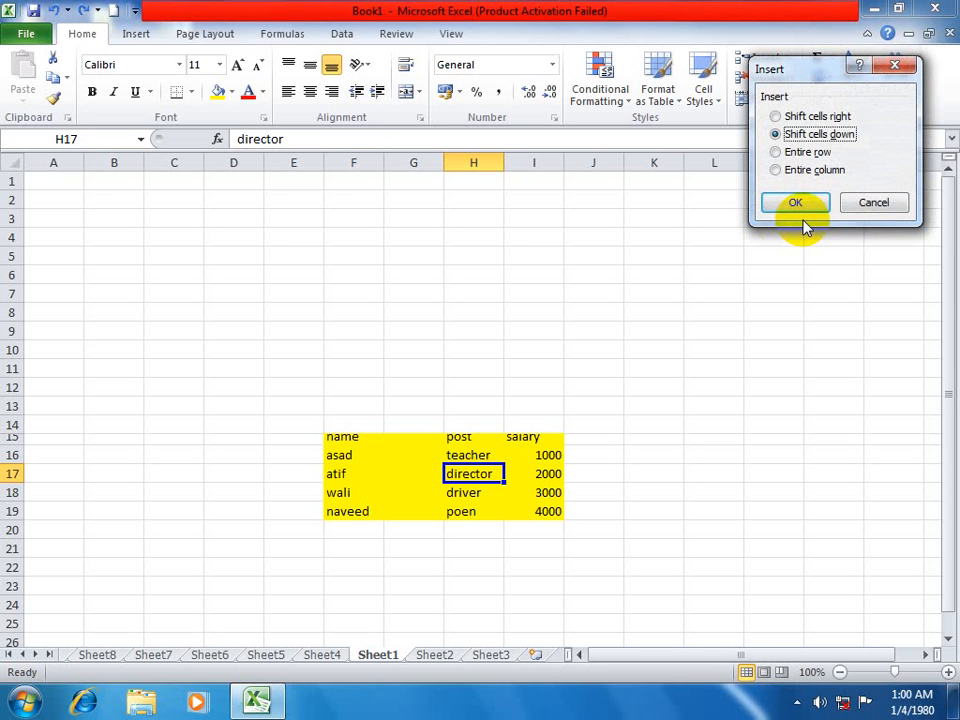
pyautogui.click(866, 200)
# Delete sheet columns H and I together, and undo the deletion.
pyautogui.moveTo(470, 163); pyautogui.dragTo(530, 165)
pyautogui.click(792, 80)
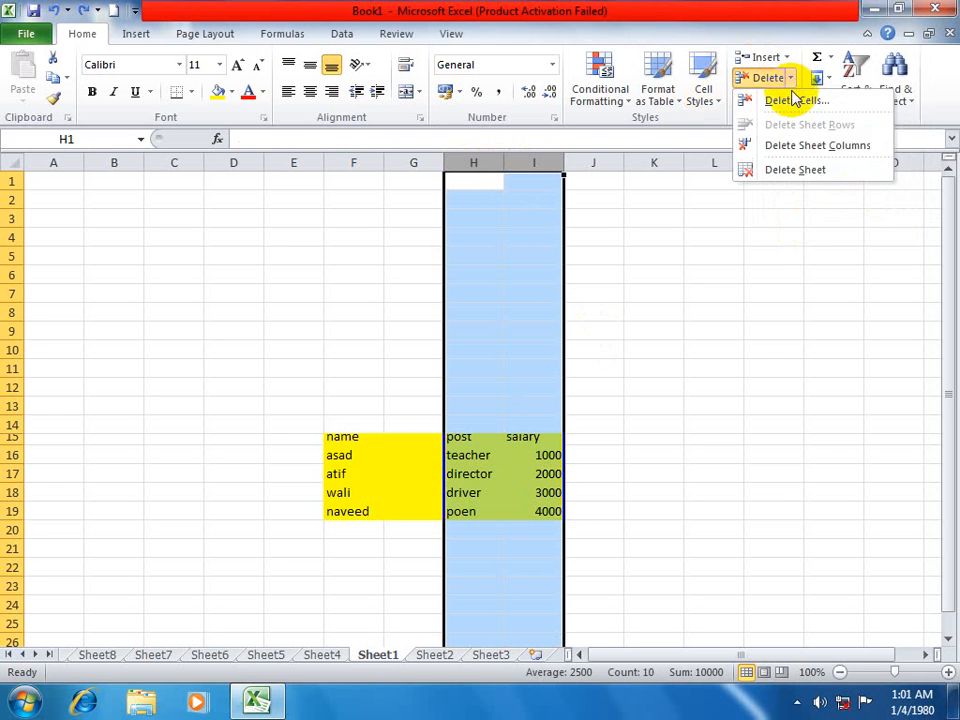
pyautogui.click(837, 147)
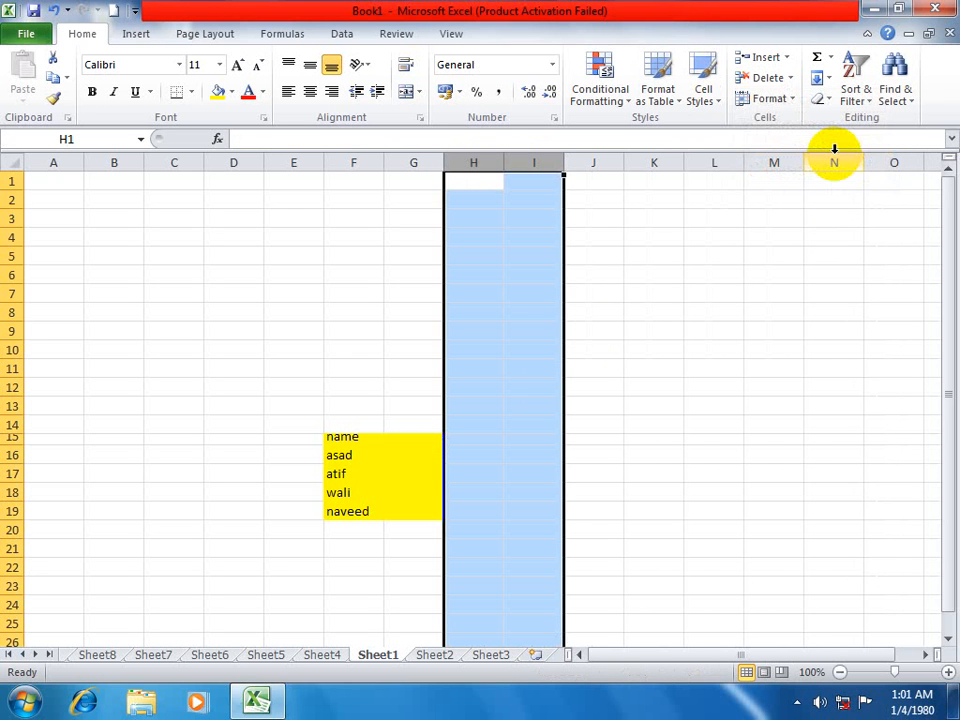
pyautogui.hotkey('ctrl', 'z')
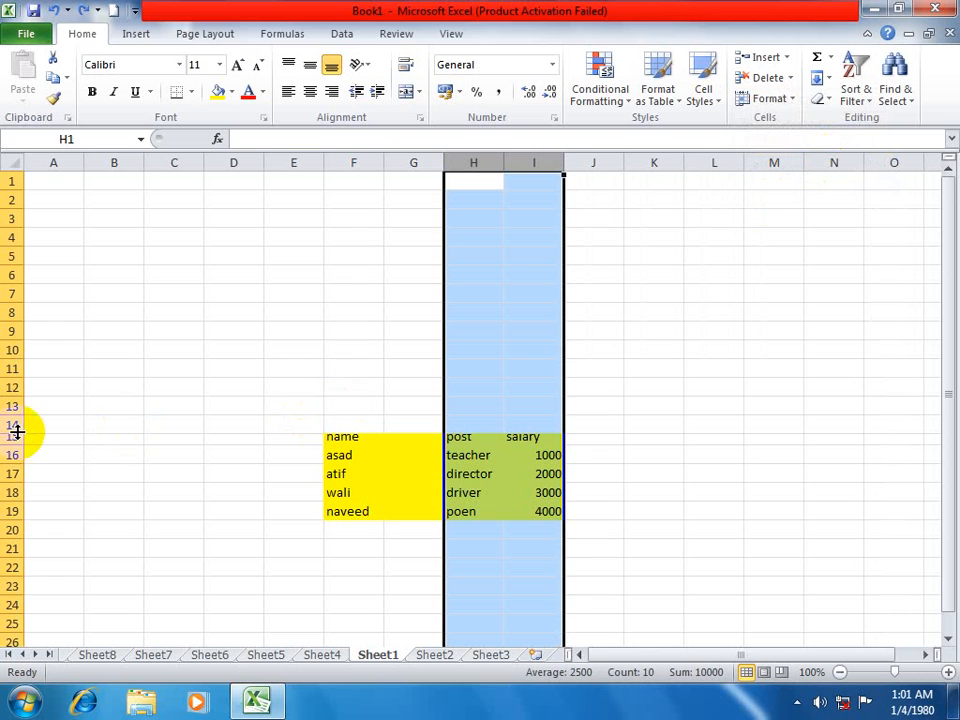
# Delete sheet rows 14 to 18 together, and undo the deletion.
pyautogui.click(86, 454)
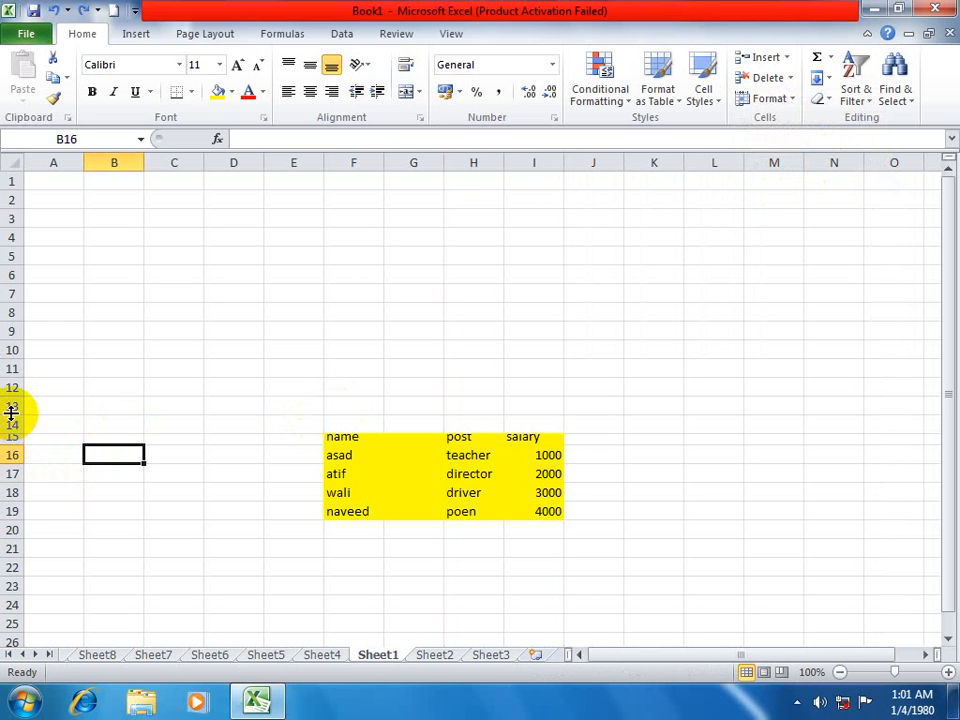
pyautogui.moveTo(11, 424); pyautogui.dragTo(17, 482)
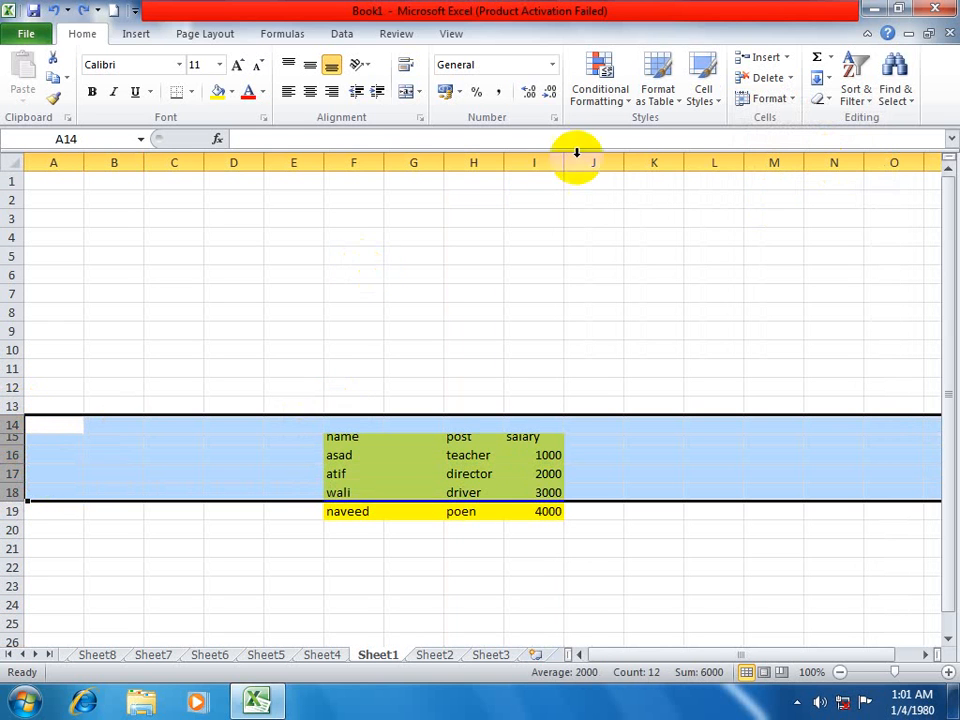
pyautogui.click(791, 78)
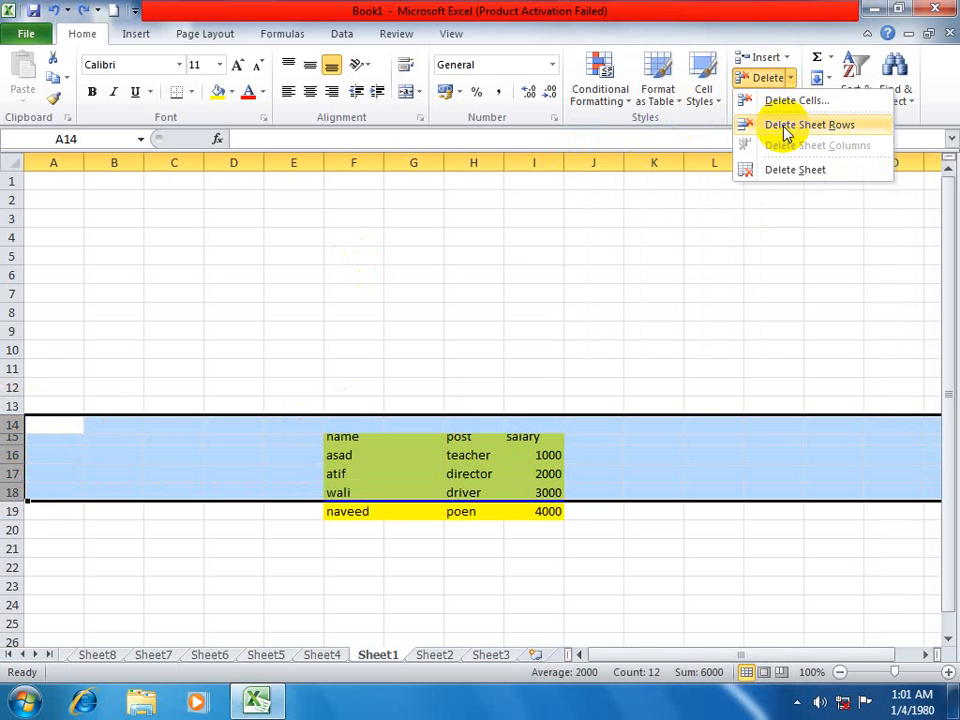
pyautogui.click(838, 124)
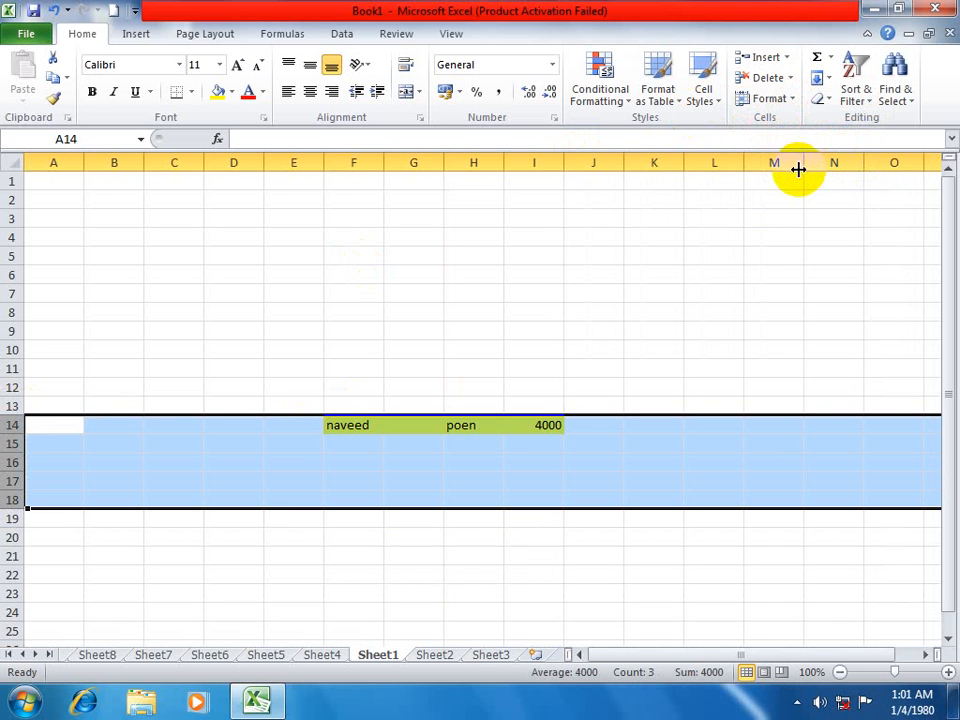
pyautogui.hotkey('ctrl', 'z')
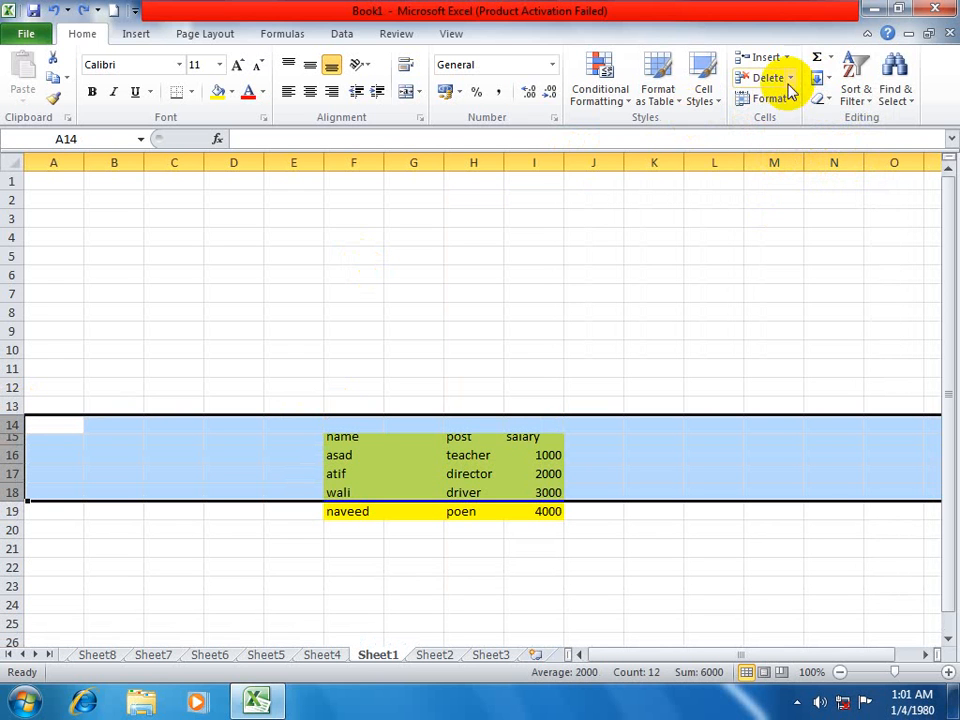
# Delete Sheet1 together with its data, and delete Sheet6.
pyautogui.click(790, 80)
pyautogui.click(790, 168)
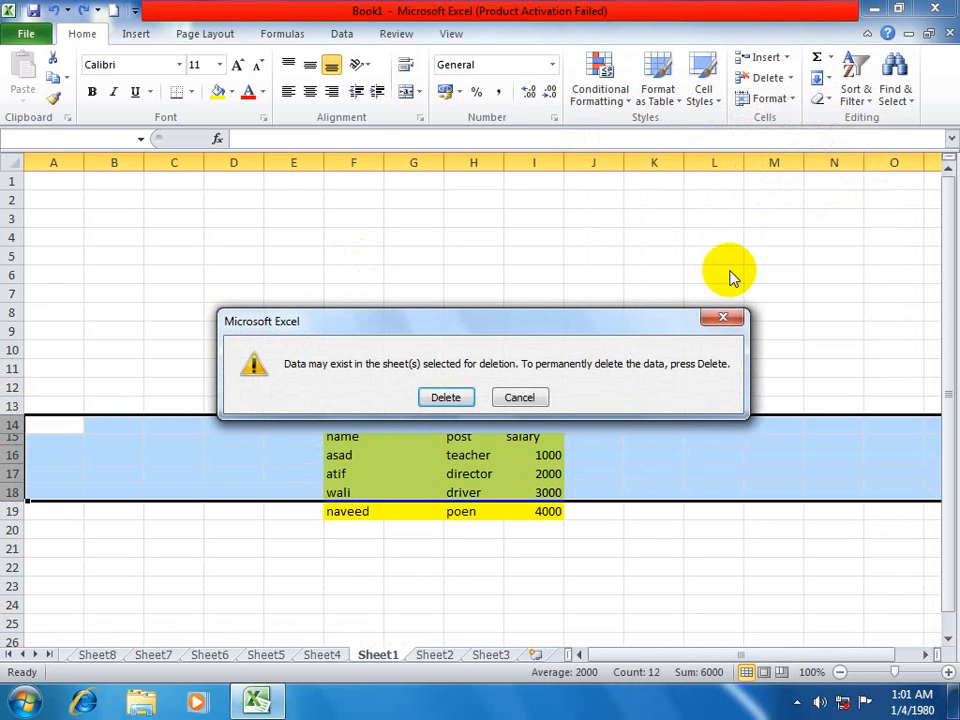
pyautogui.click(445, 397)
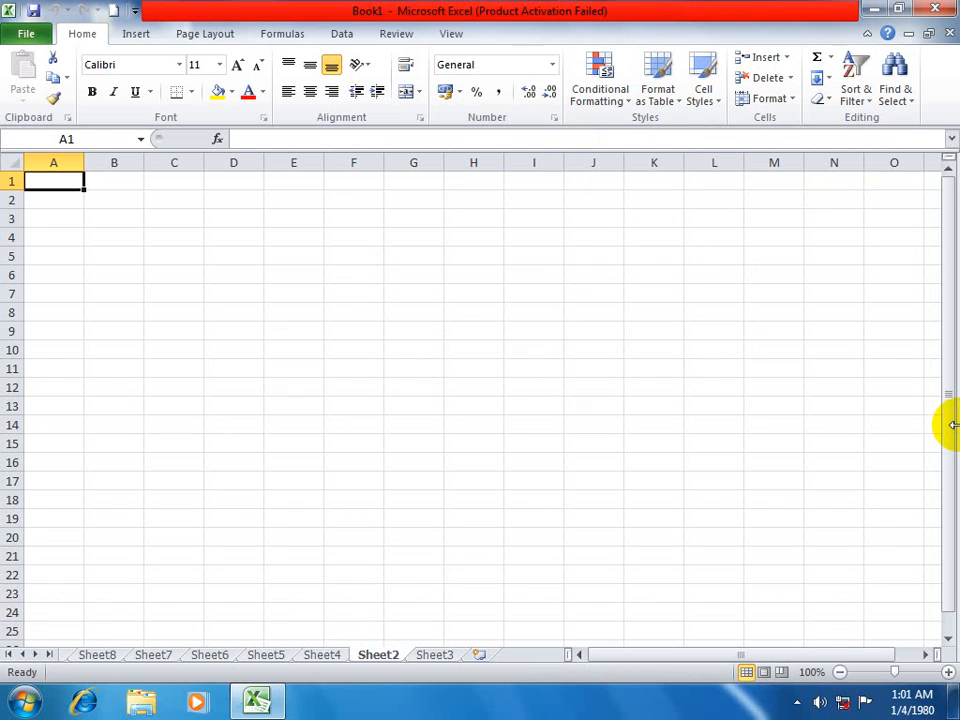
pyautogui.rightClick(214, 655)
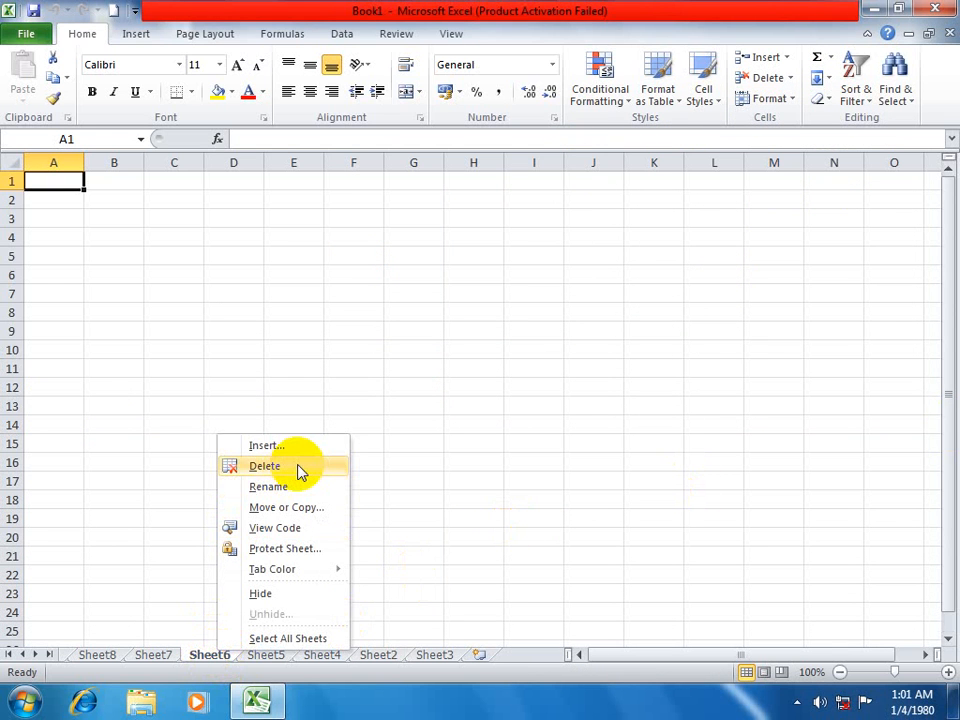
pyautogui.click(265, 466)
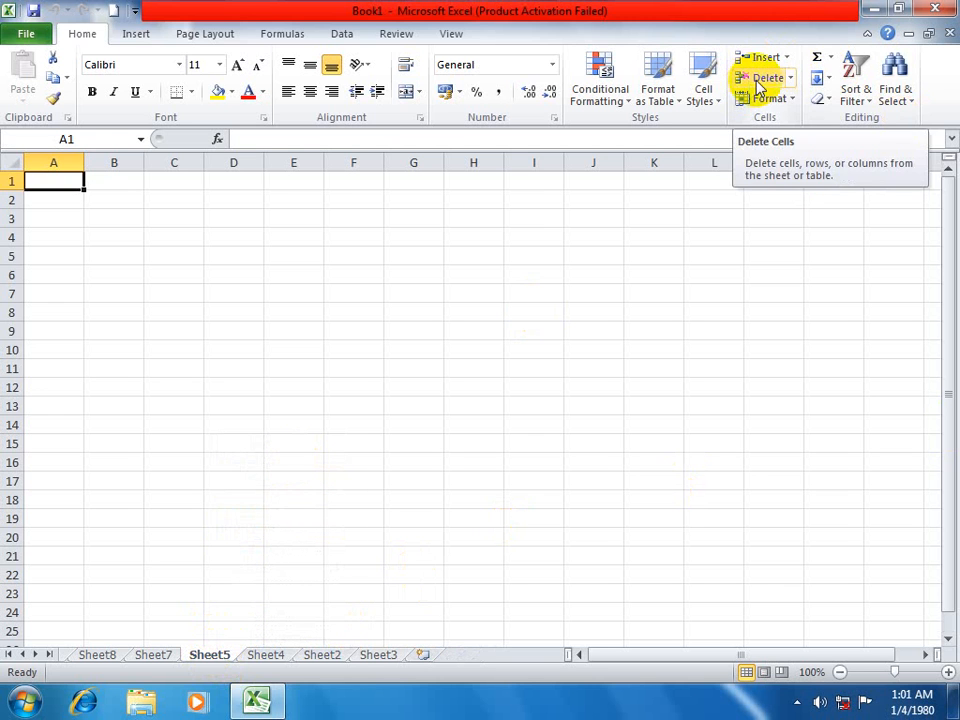
pyautogui.click(795, 79)
pyautogui.click(796, 80)
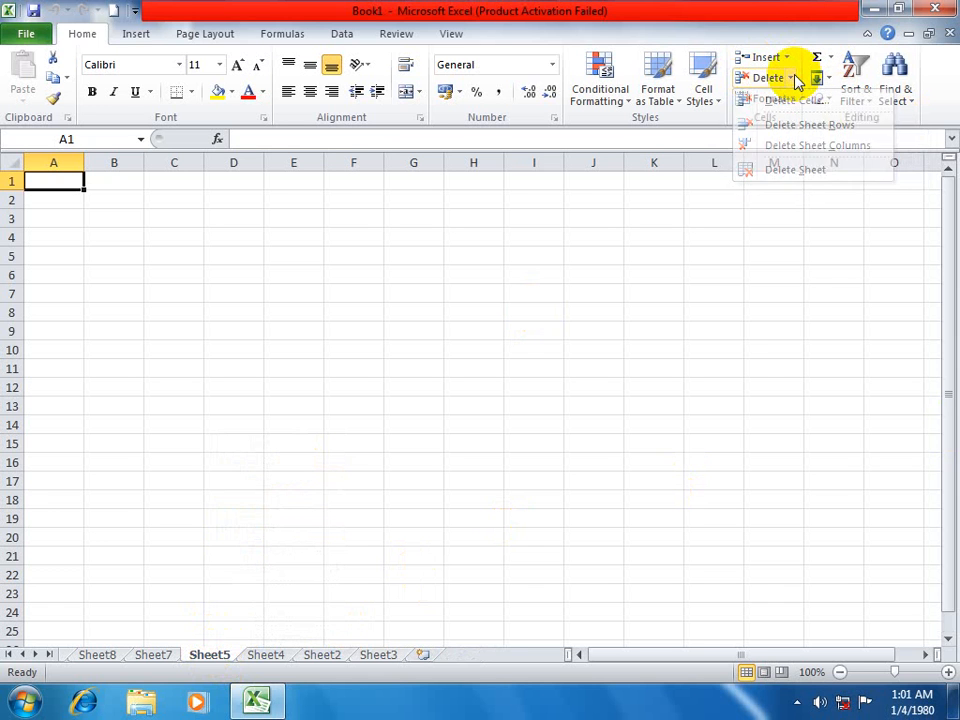
pyautogui.click(791, 100)
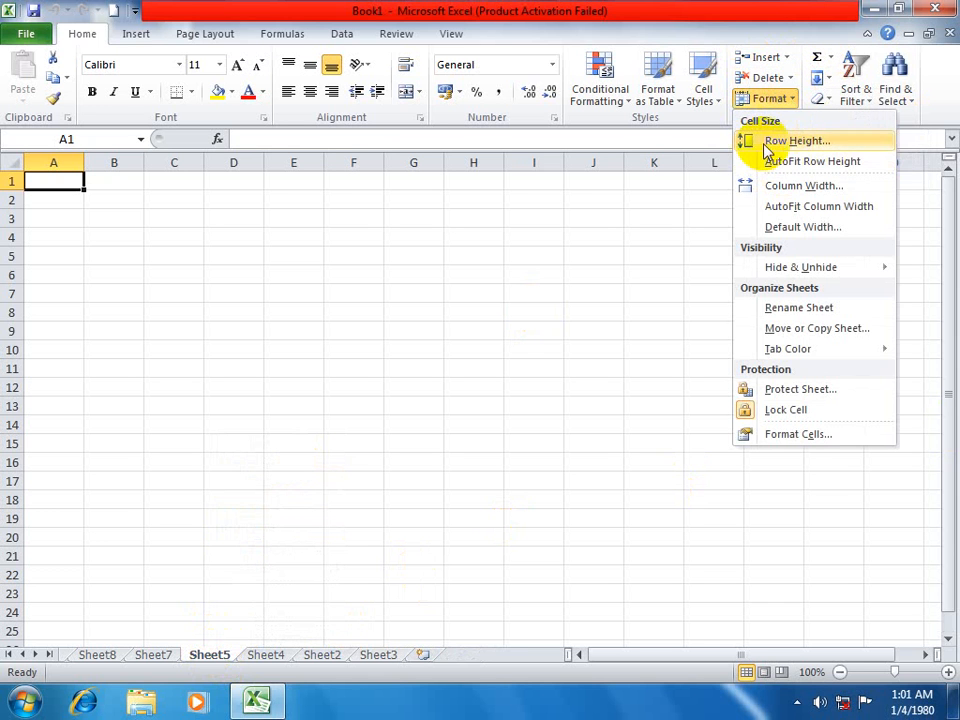
pyautogui.click(451, 314)
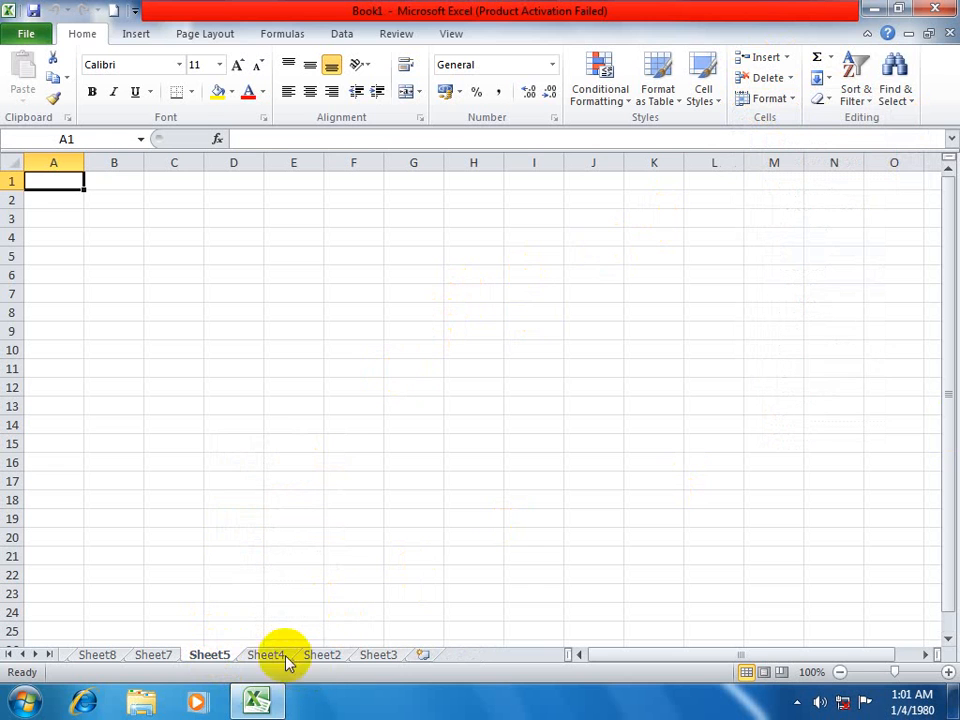
# On Sheet2, increase the row height of cell H11, and reset it with AutoFit Row Height.
pyautogui.click(322, 654)
pyautogui.click(488, 367)
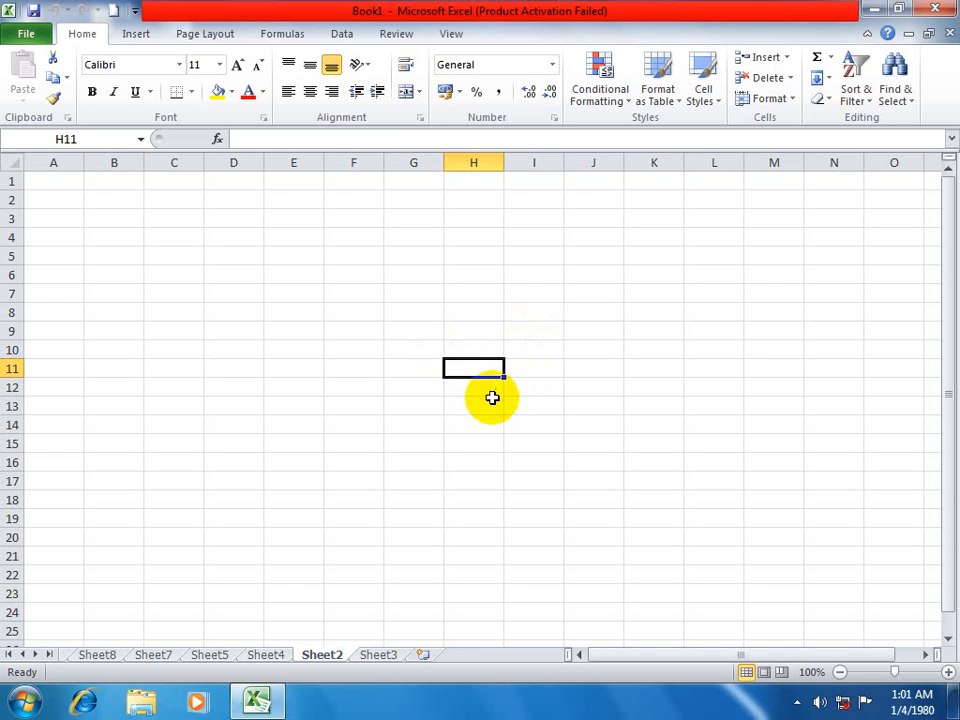
pyautogui.click(536, 402)
pyautogui.click(470, 374)
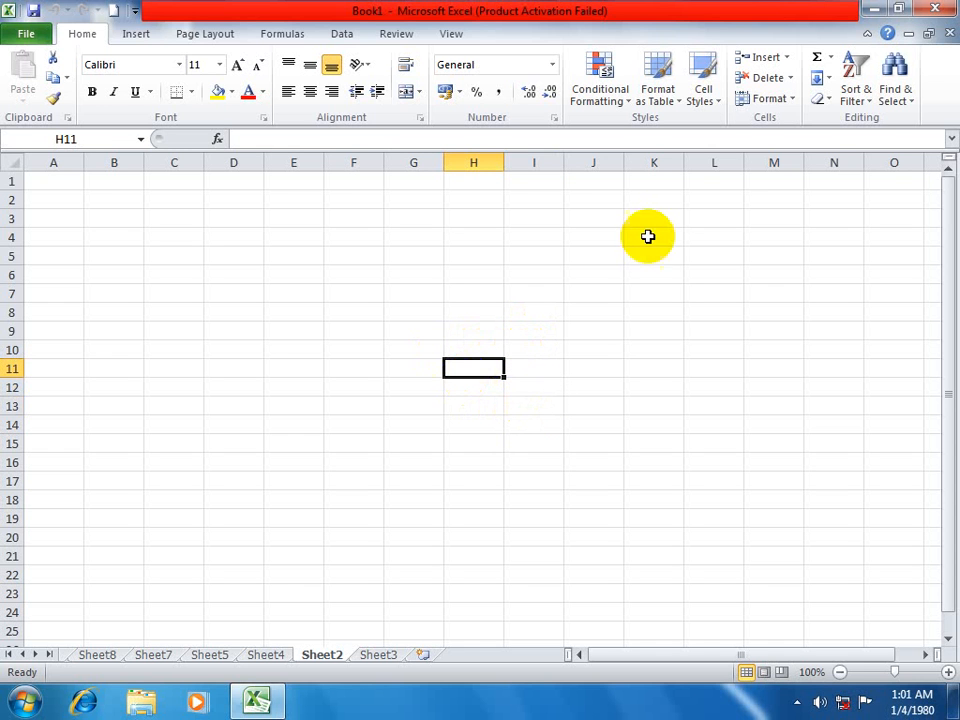
pyautogui.click(780, 99)
pyautogui.click(790, 141)
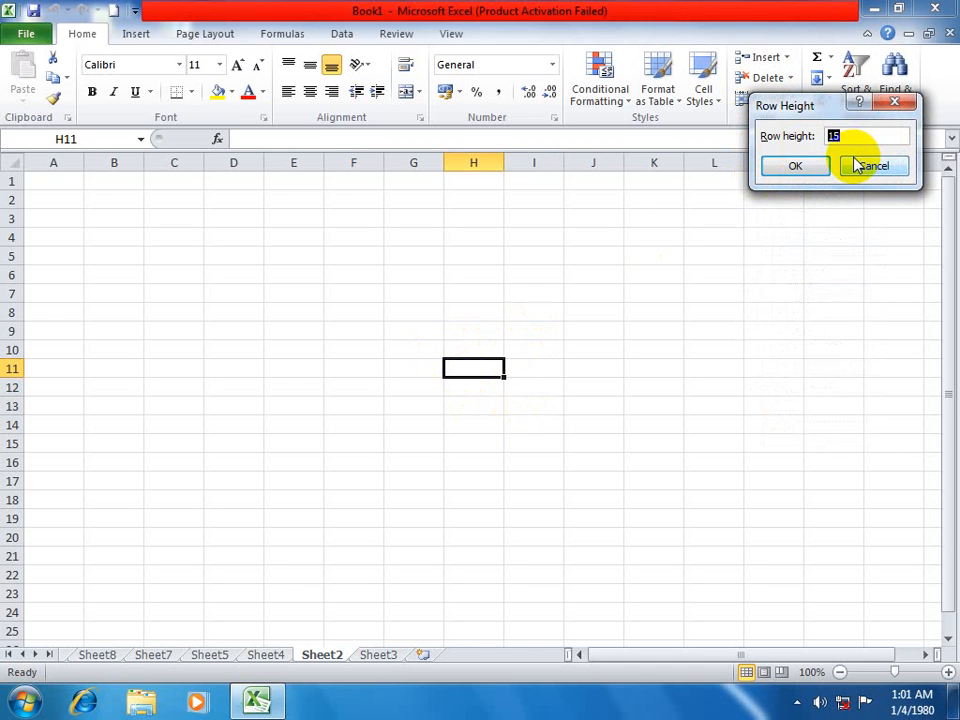
pyautogui.click(796, 170)
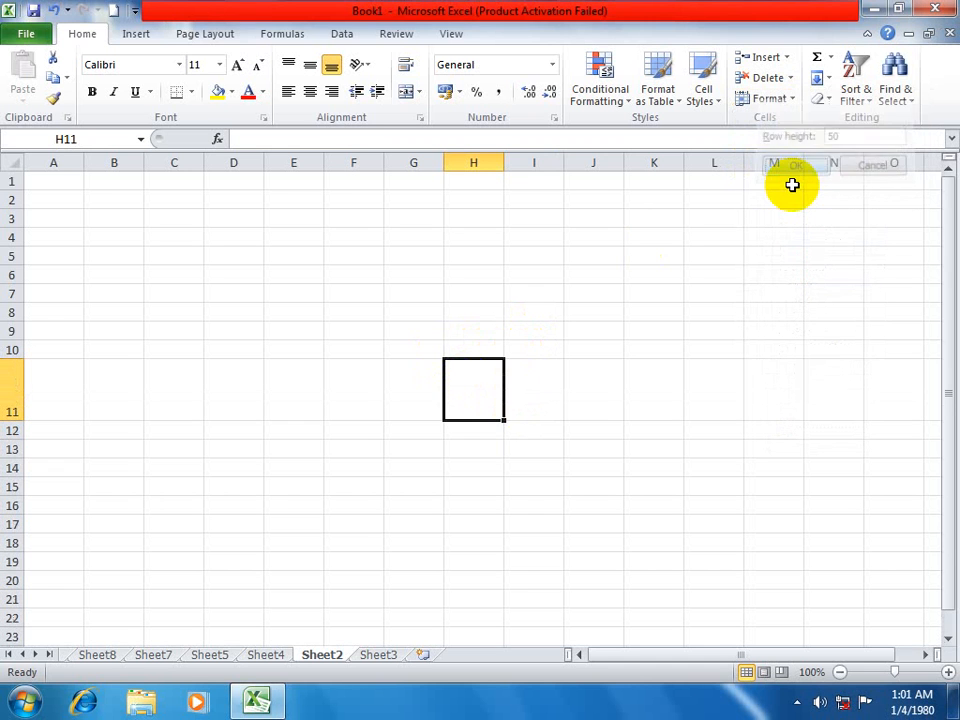
pyautogui.click(786, 99)
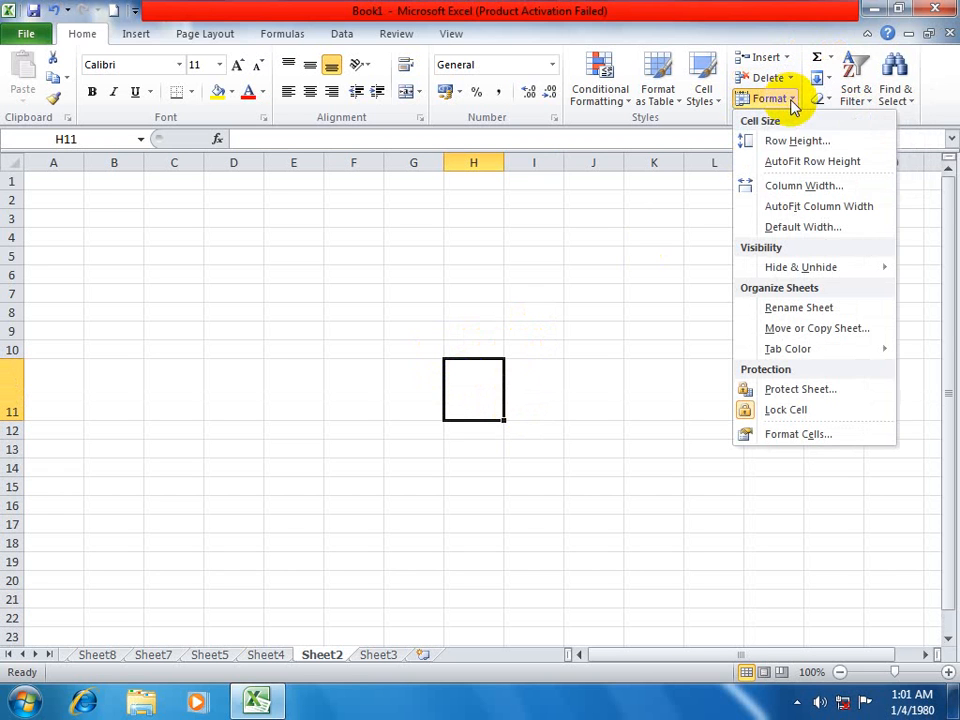
pyautogui.click(805, 165)
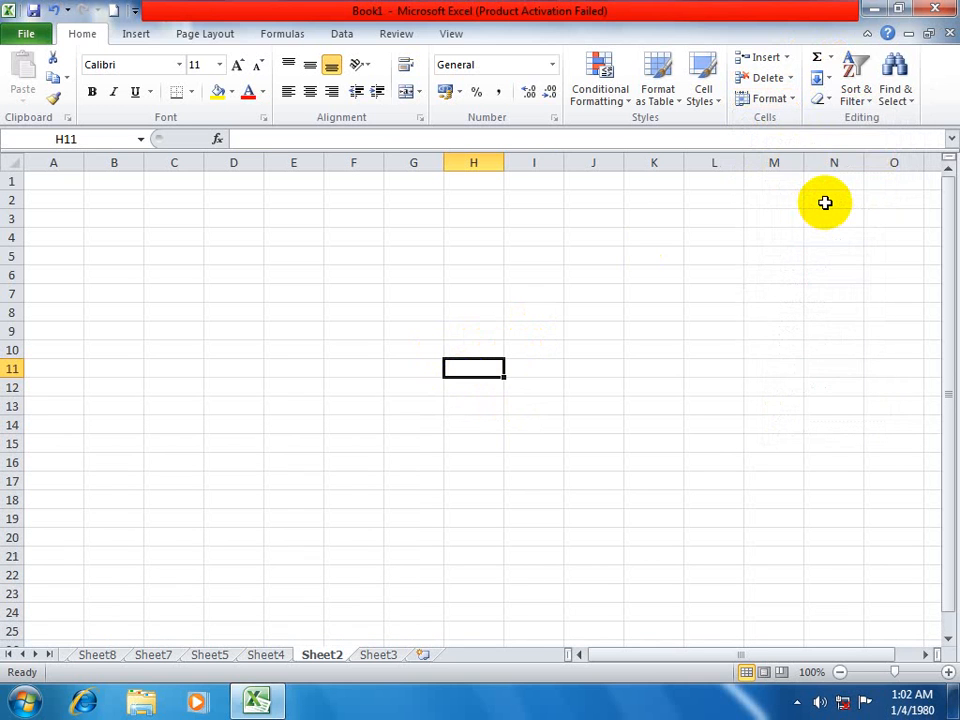
# Set the width of column H to 50, and try AutoFit Column Width on empty cell H11.
pyautogui.click(790, 100)
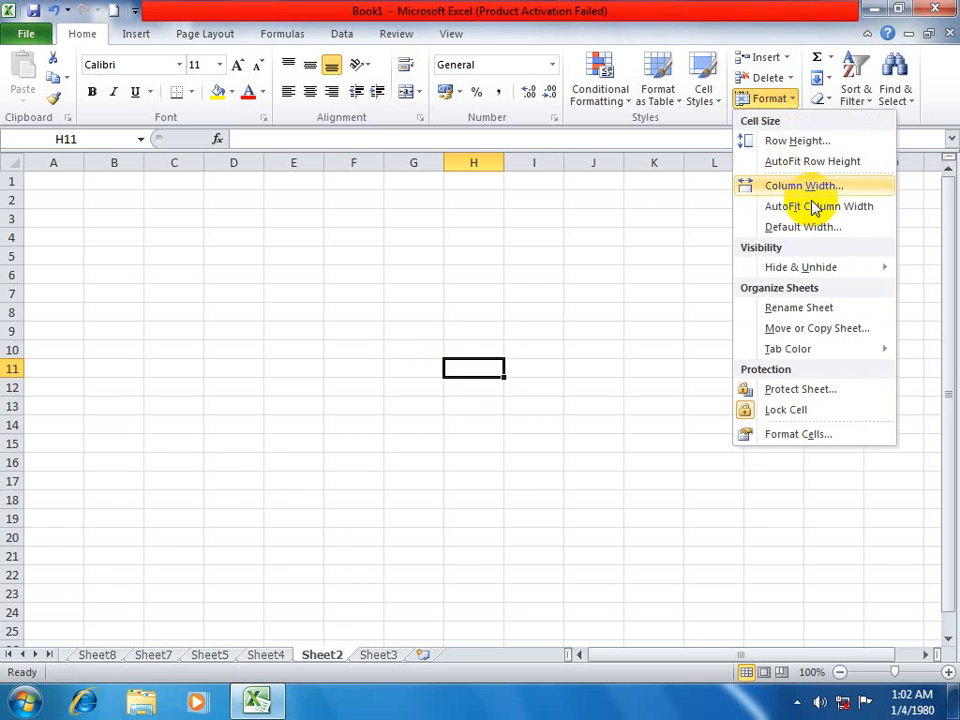
pyautogui.click(803, 188)
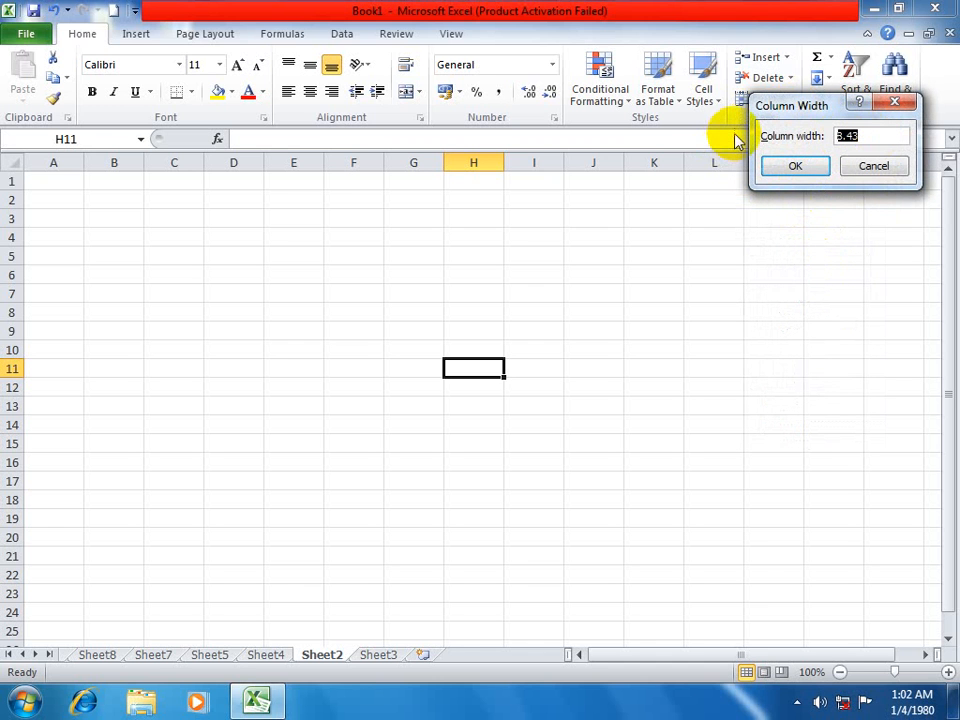
pyautogui.write('50')
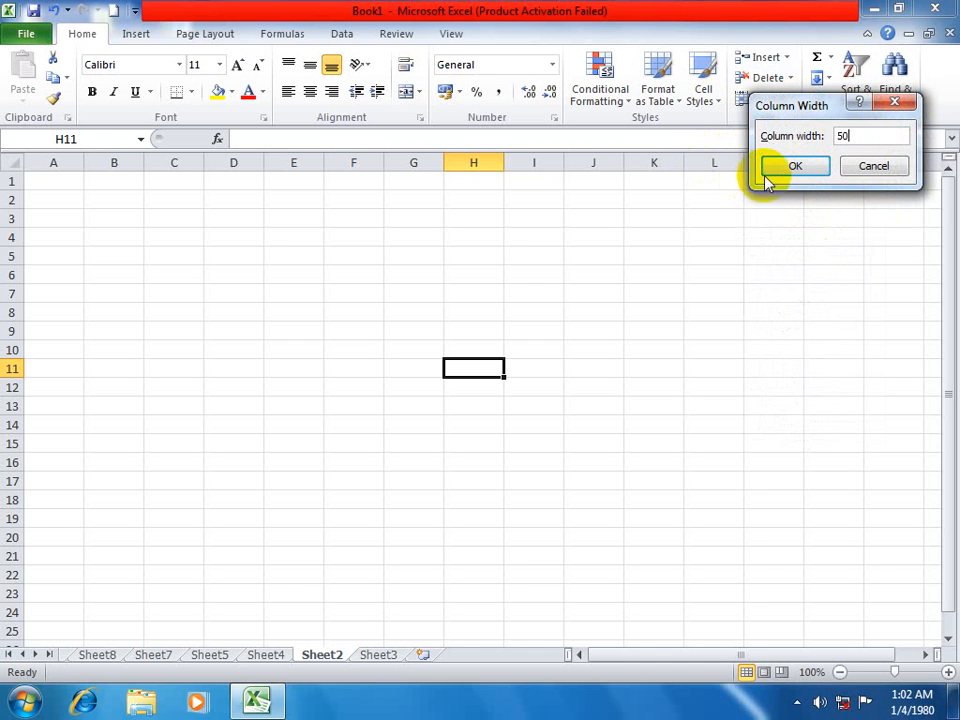
pyautogui.click(780, 169)
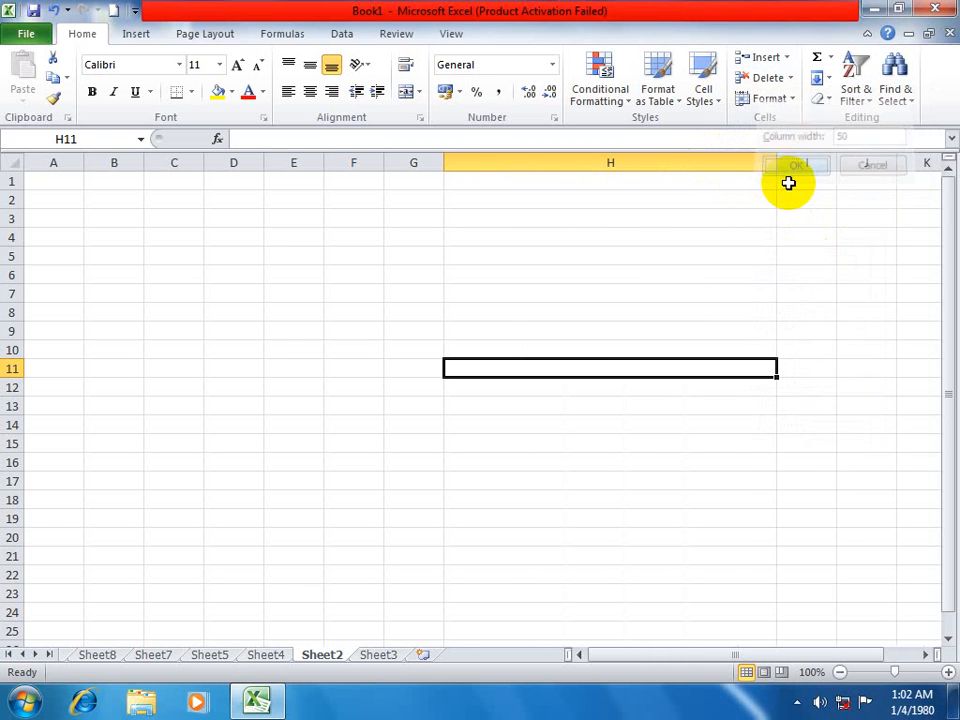
pyautogui.click(792, 100)
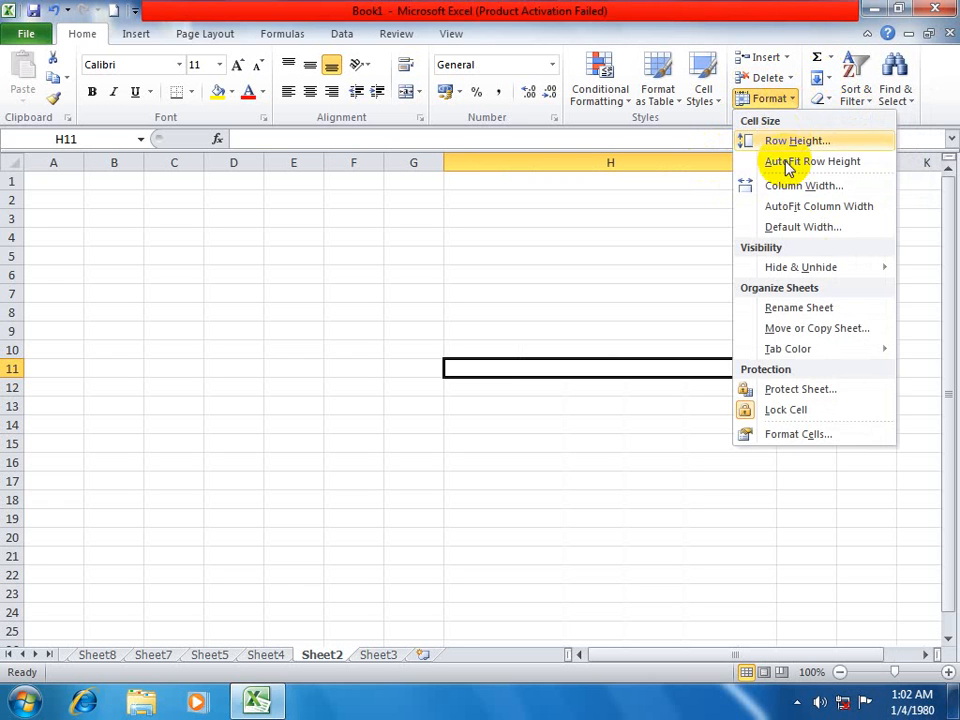
pyautogui.click(785, 207)
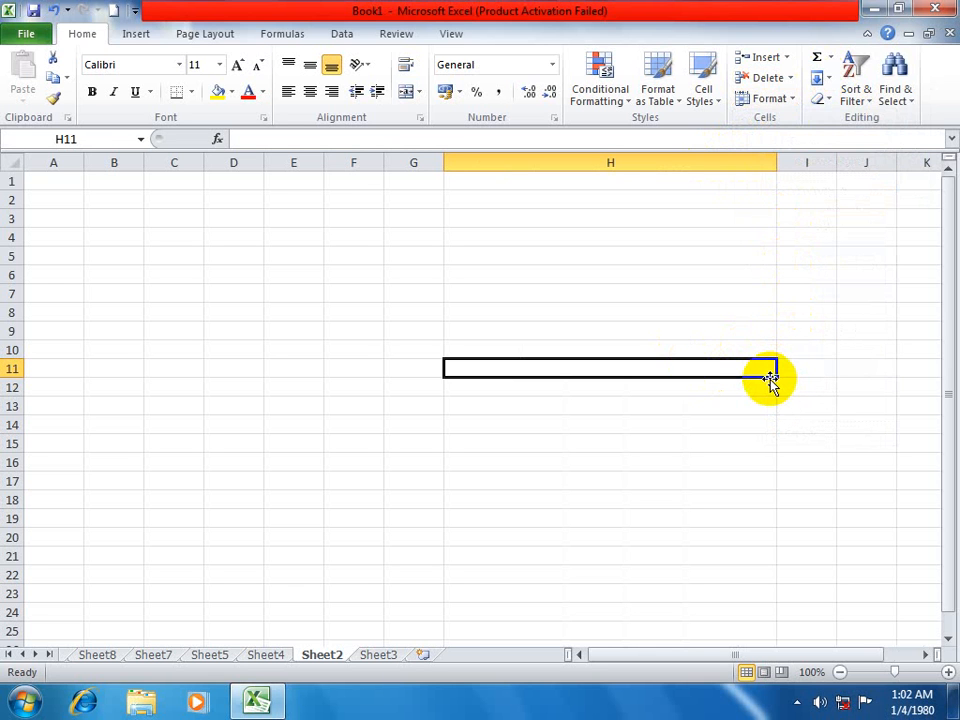
# Create a new blank workbook and enter a person's first name in cell G8 of Sheet1.
pyautogui.click(251, 355)
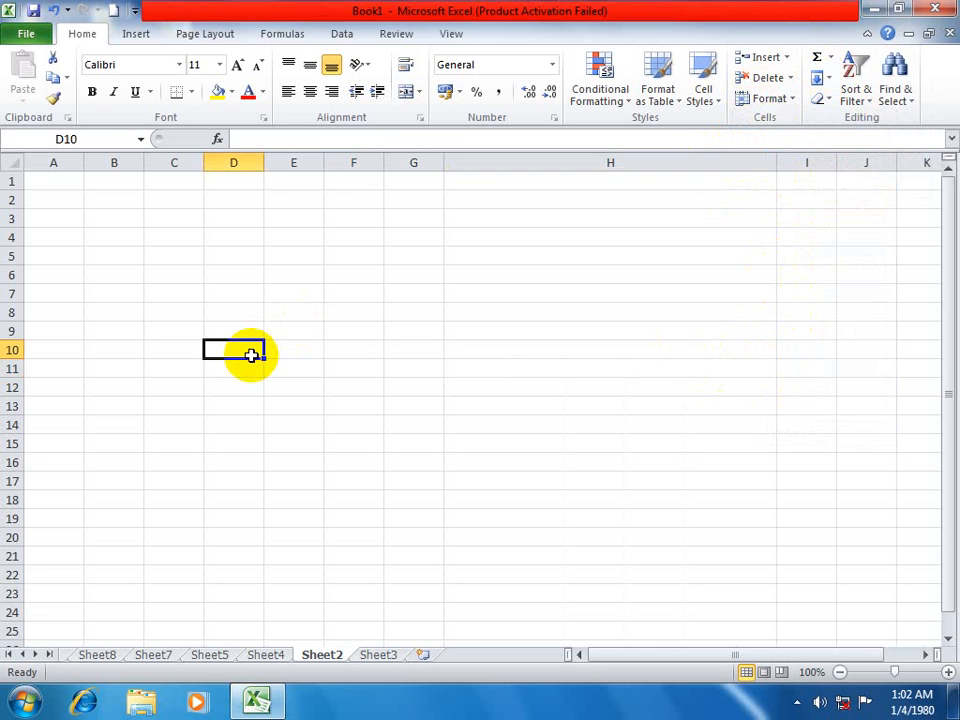
pyautogui.hotkey('ctrl', 'n')
pyautogui.click(397, 317)
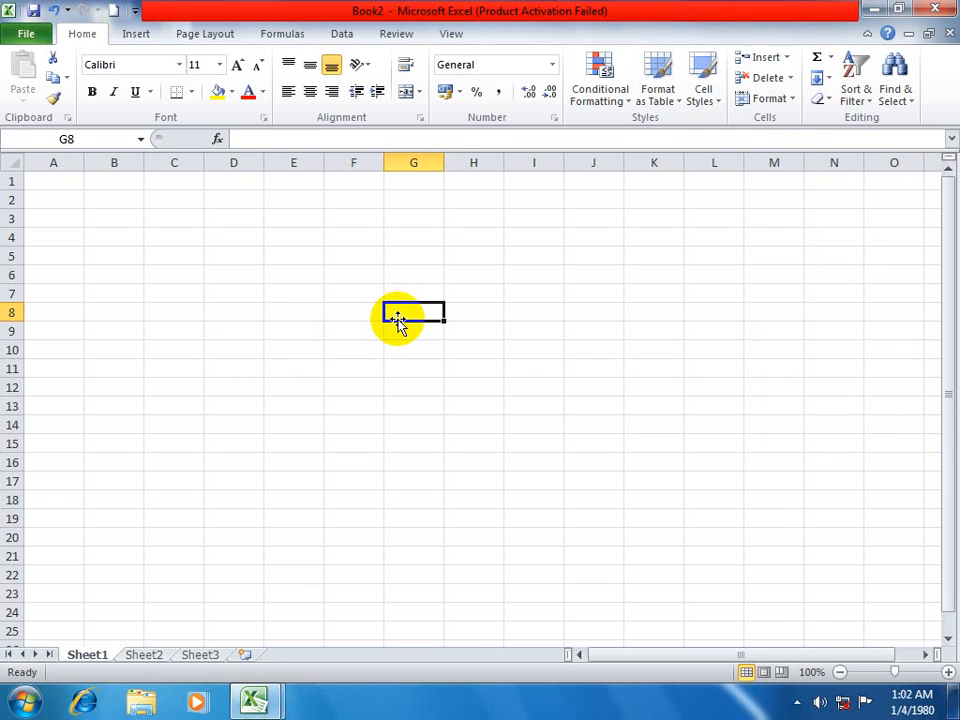
pyautogui.write('asd')
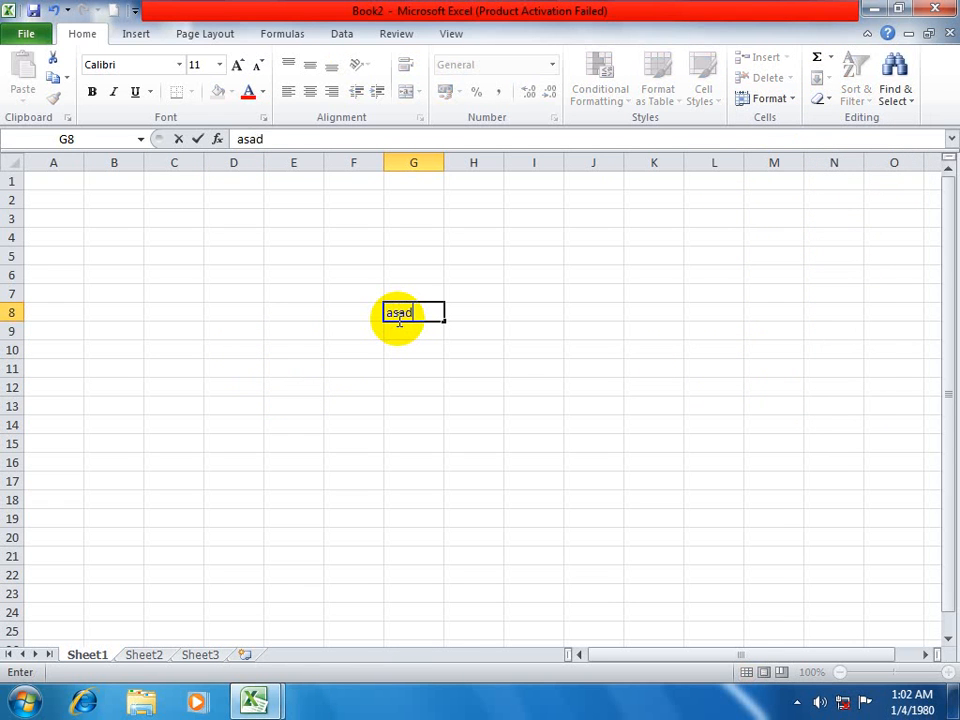
pyautogui.press('Return')
# Set the width of column G to 40, and shrink it to the text in G8 with AutoFit Column Width.
pyautogui.click(401, 313)
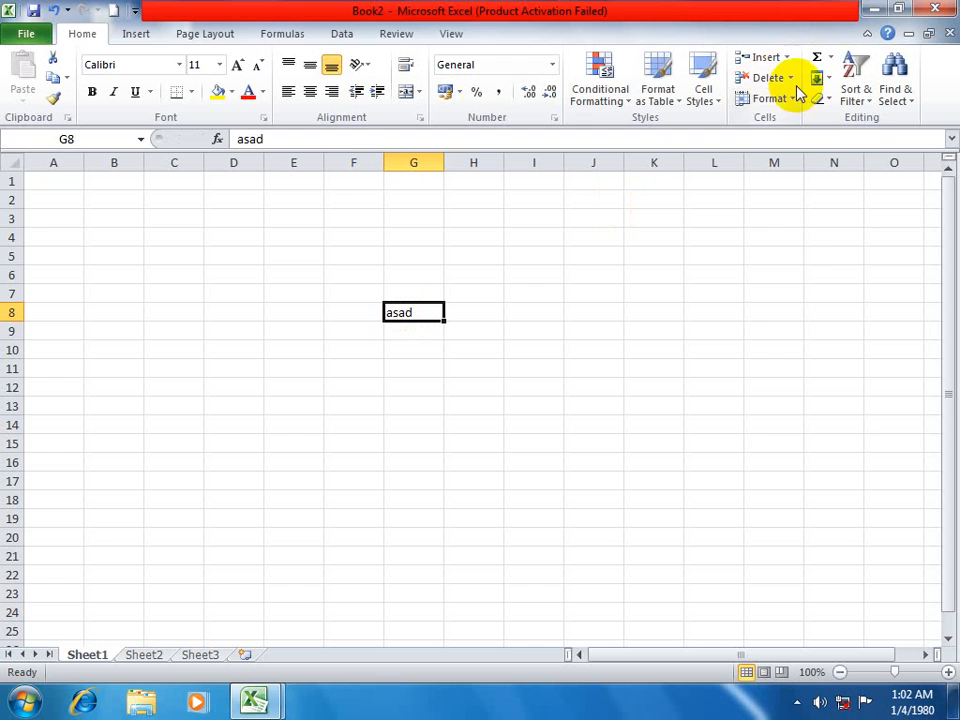
pyautogui.click(776, 98)
pyautogui.click(815, 186)
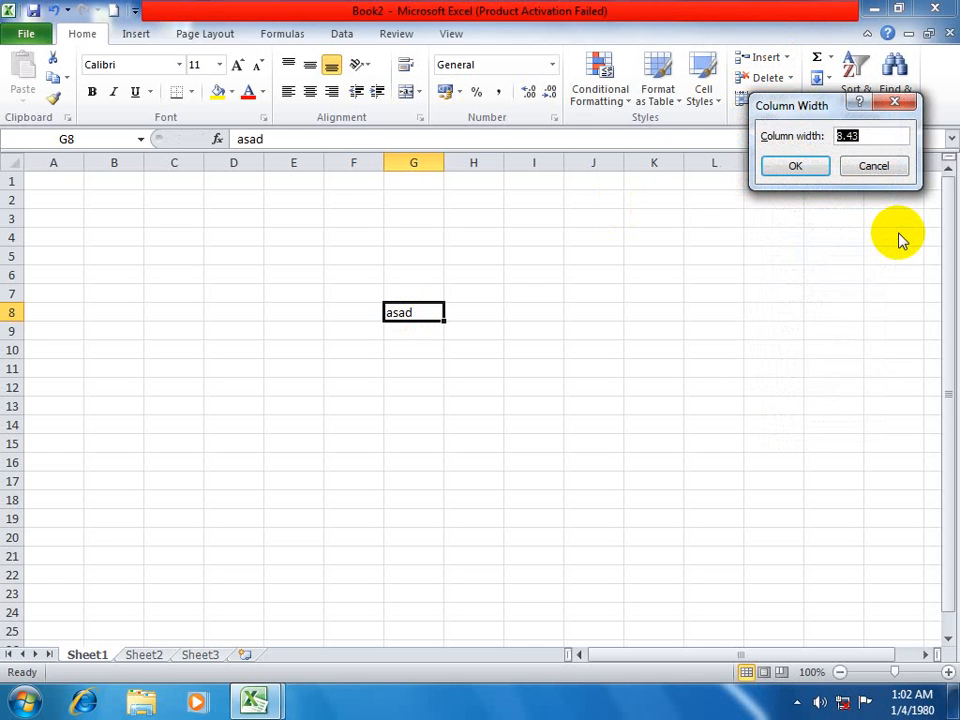
pyautogui.write('40')
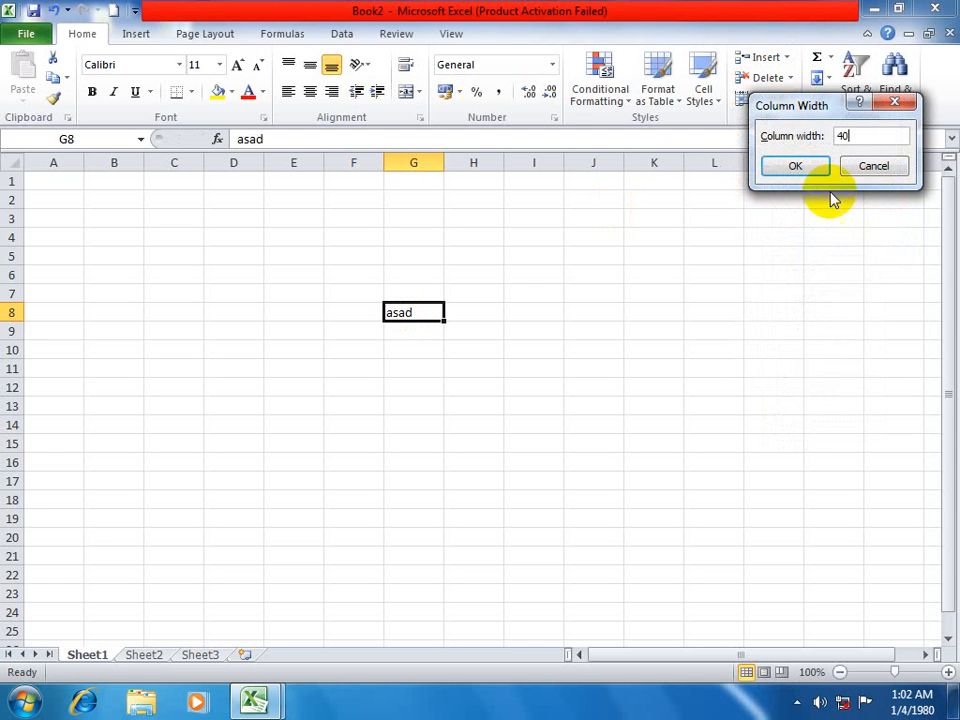
pyautogui.click(806, 170)
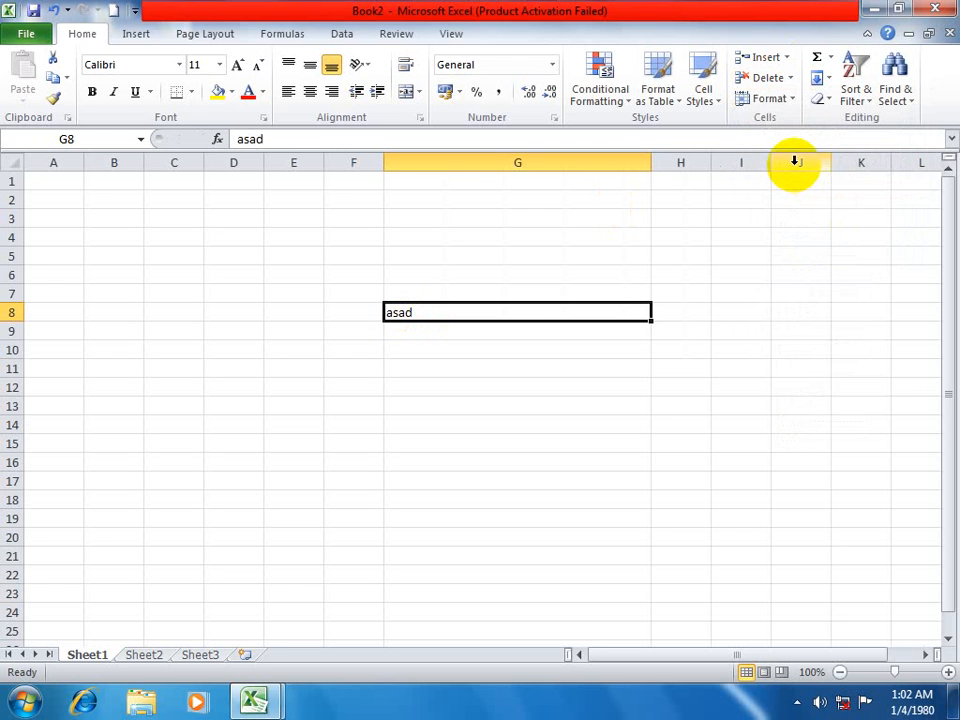
pyautogui.click(786, 100)
pyautogui.click(797, 207)
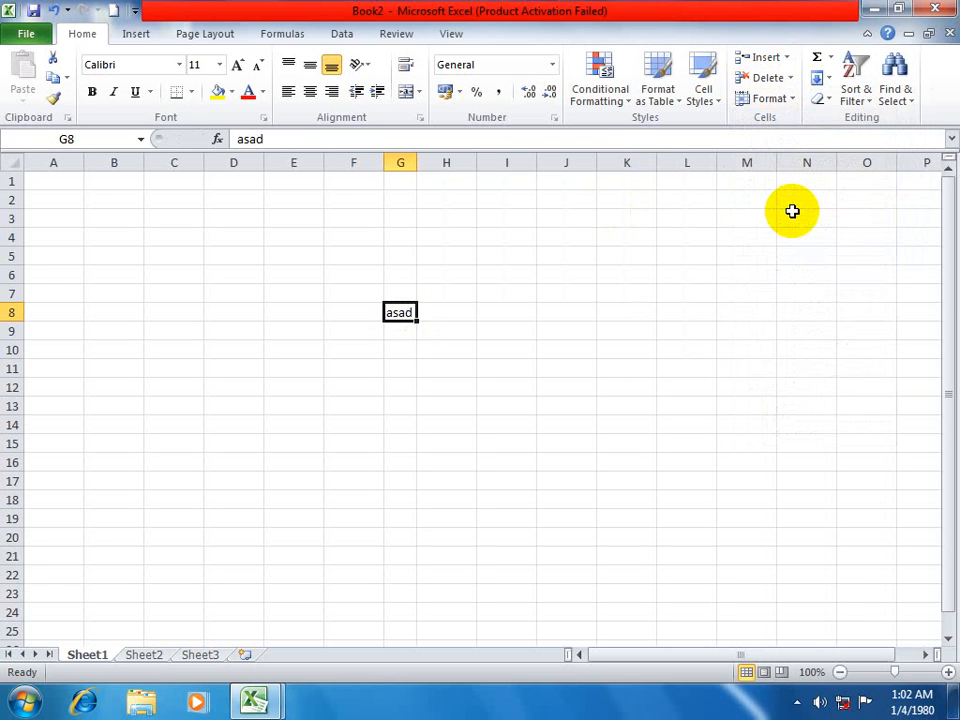
pyautogui.click(787, 101)
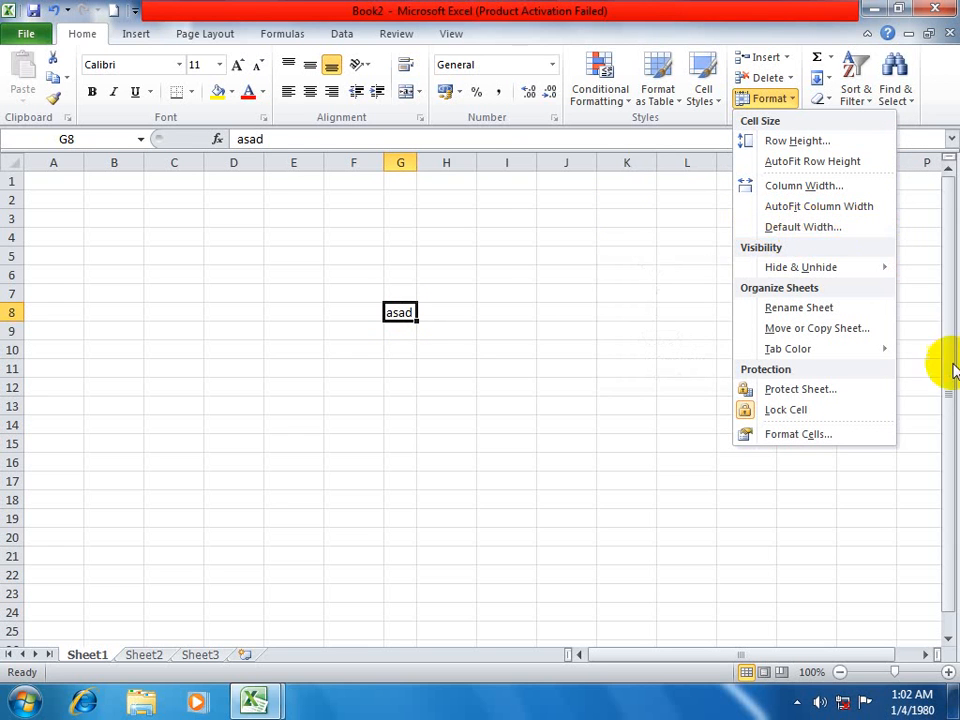
pyautogui.moveTo(955, 373)
pyautogui.mouseDown()
pyautogui.moveTo(950, 358)
pyautogui.moveTo(885, 386)
pyautogui.moveTo(917, 379)
pyautogui.mouseUp()
pyautogui.moveTo(746, 275); pyautogui.dragTo(857, 450)
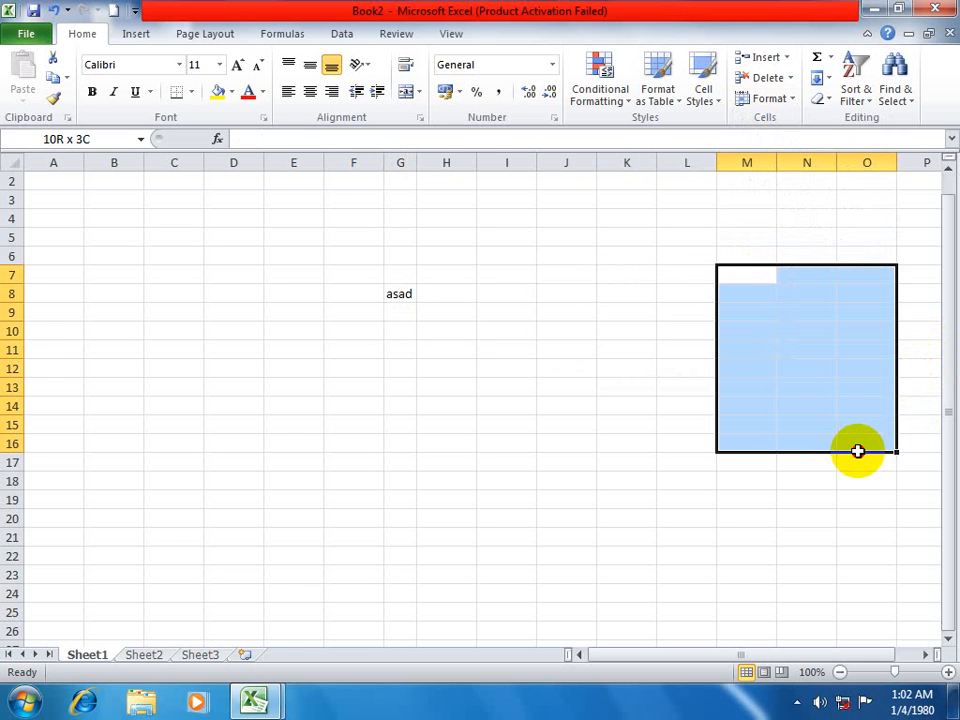
# Set the standard column width of Sheet1 to 40.
pyautogui.click(606, 292)
pyautogui.click(792, 104)
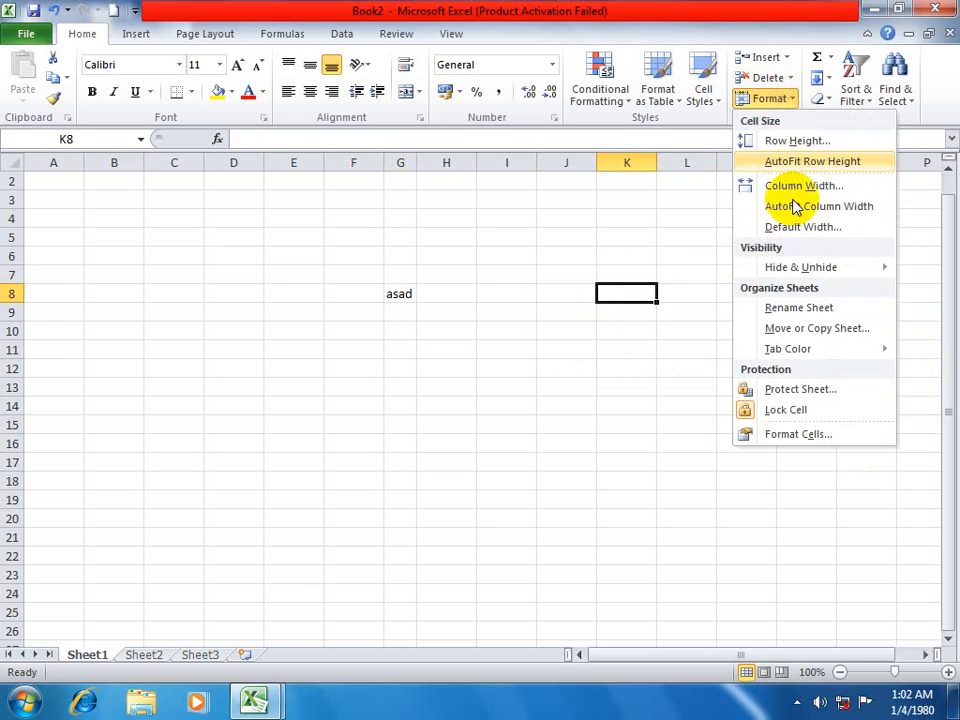
pyautogui.click(792, 230)
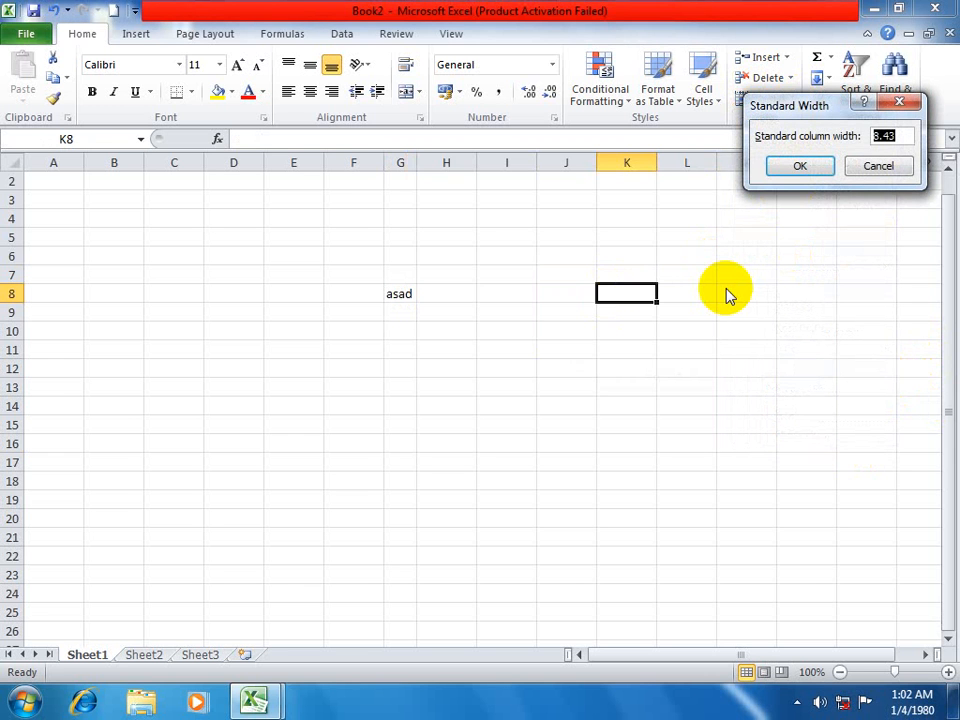
pyautogui.write('40')
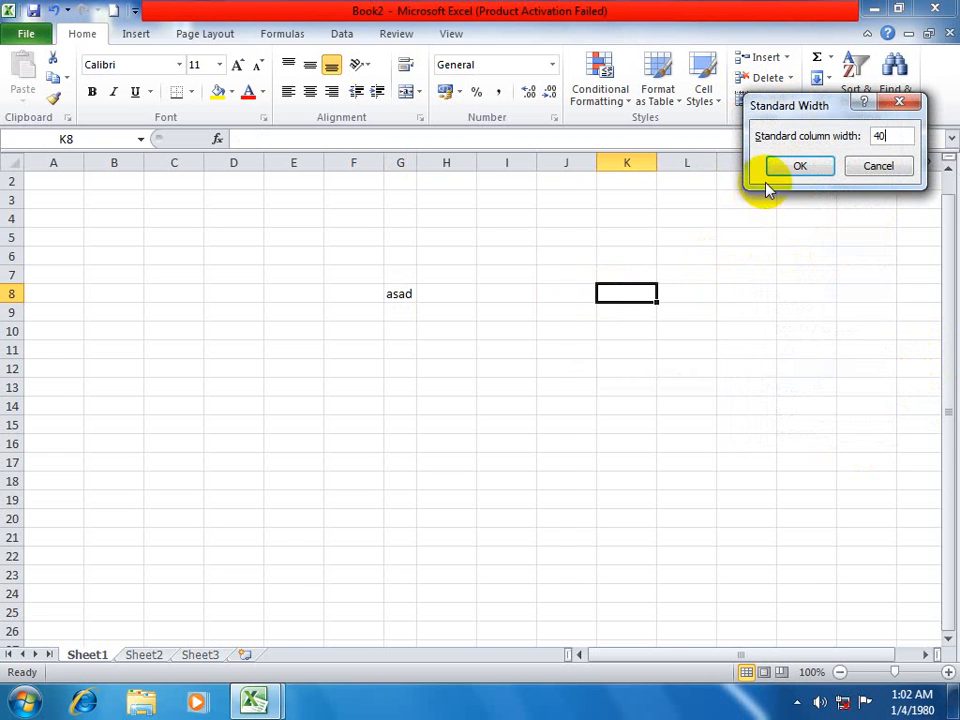
pyautogui.click(790, 169)
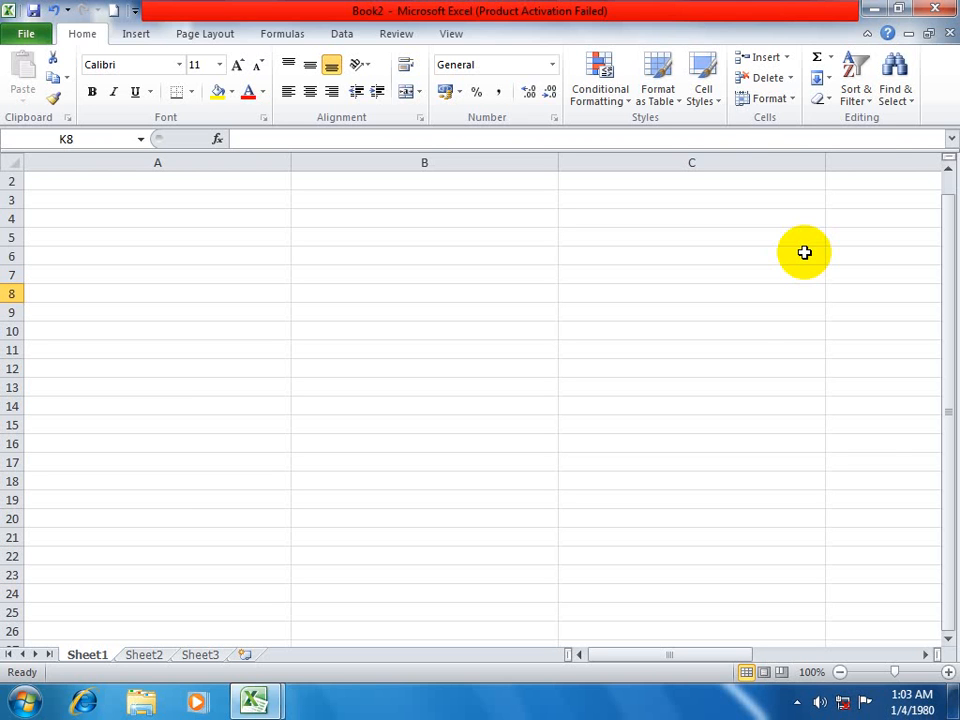
pyautogui.click(790, 97)
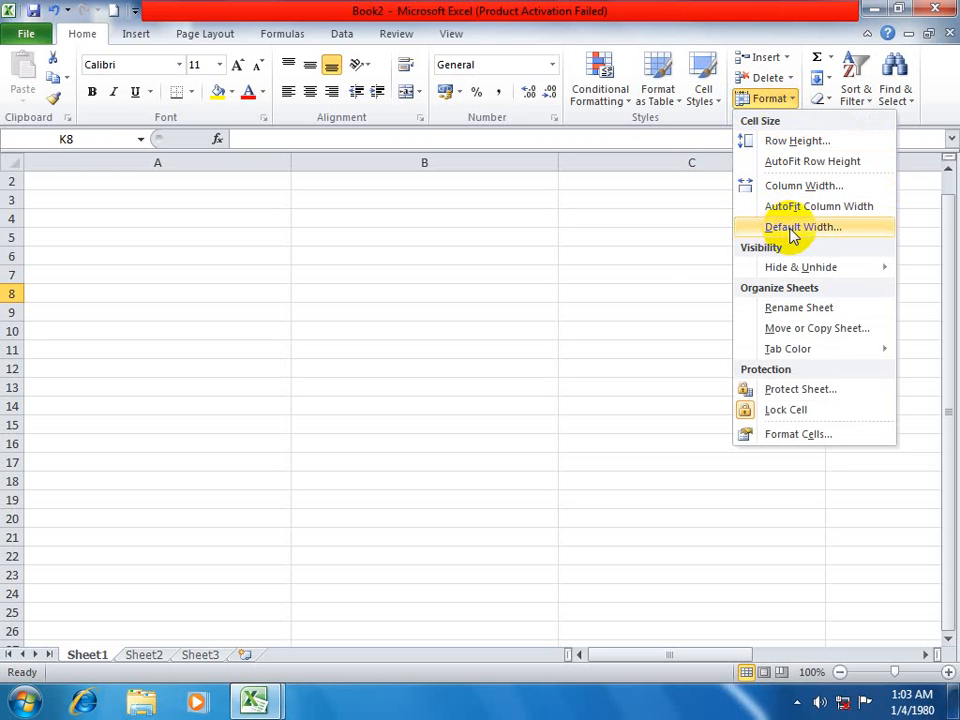
pyautogui.moveTo(799, 270)
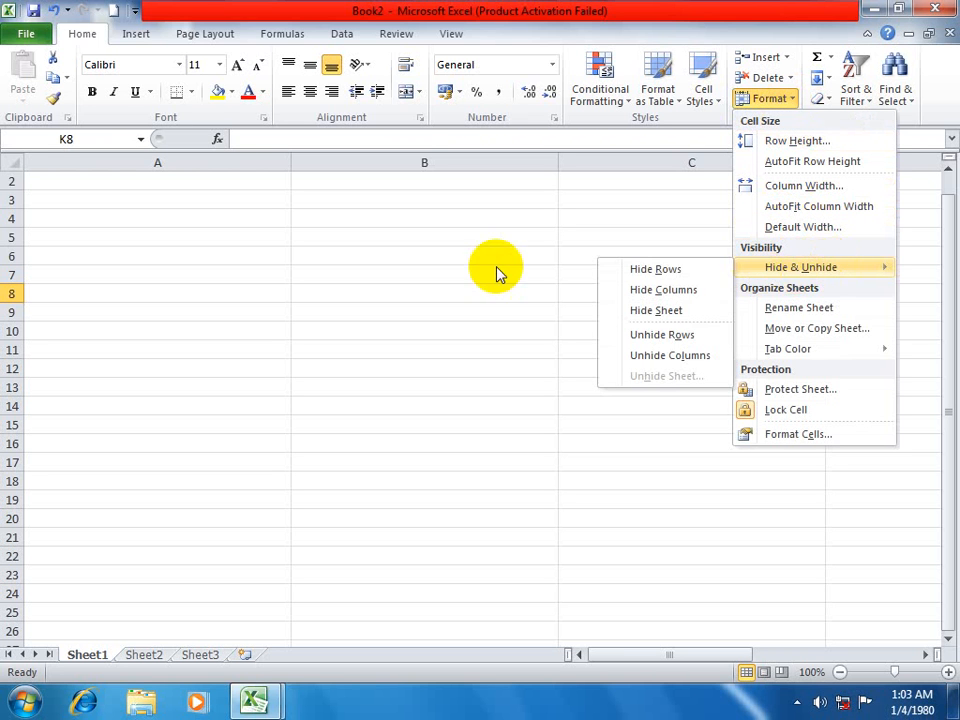
pyautogui.click(390, 273)
# On Sheet2, fill every cell of the range E7:M19 with a person's first name.
pyautogui.click(148, 655)
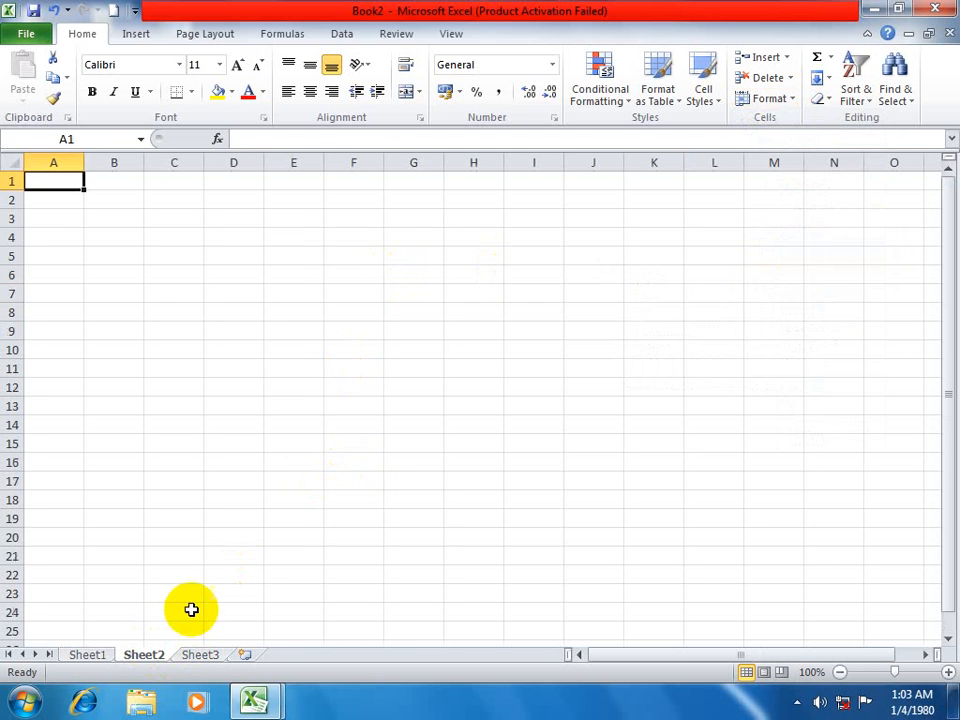
pyautogui.click(293, 293)
pyautogui.keyDown('shift'); pyautogui.click(776, 517); pyautogui.keyUp('shift')
pyautogui.write('asad')
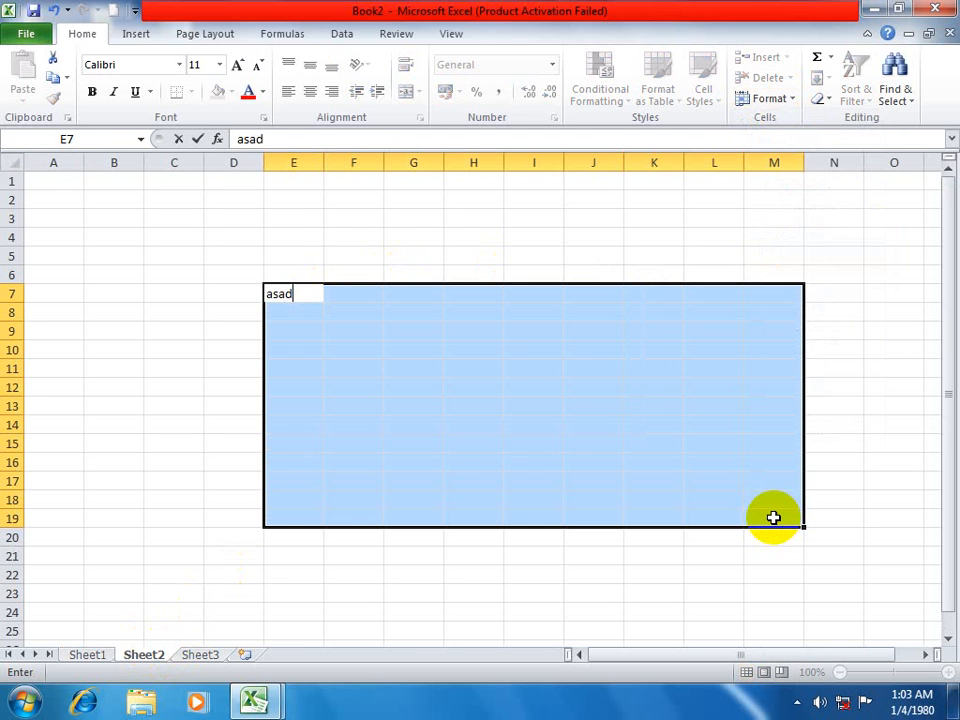
pyautogui.hotkey('ctrl', 'Return')
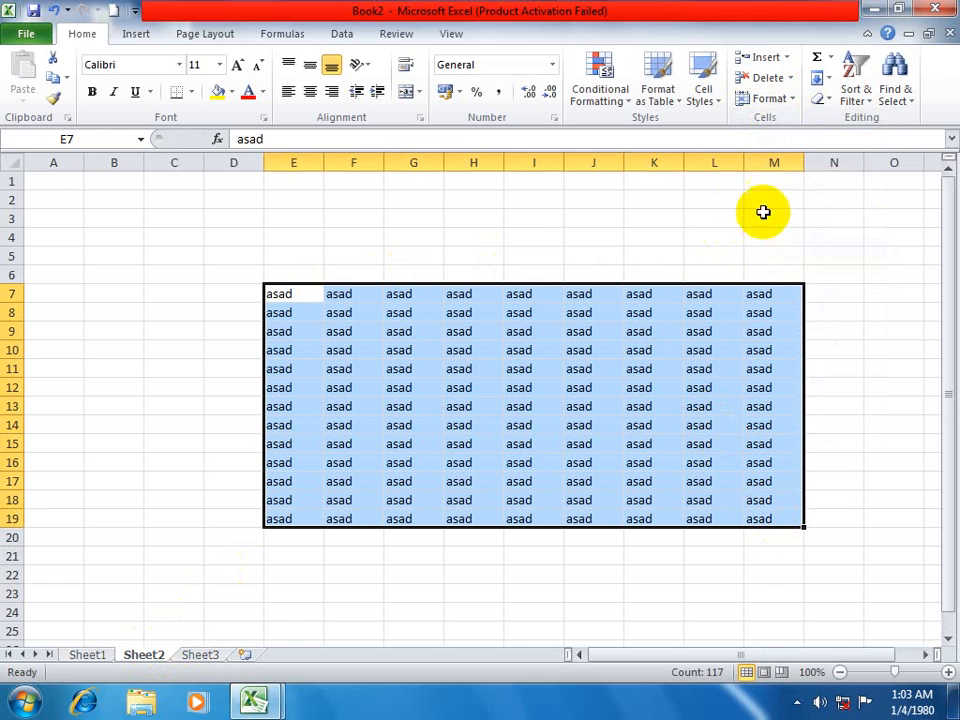
pyautogui.click(795, 98)
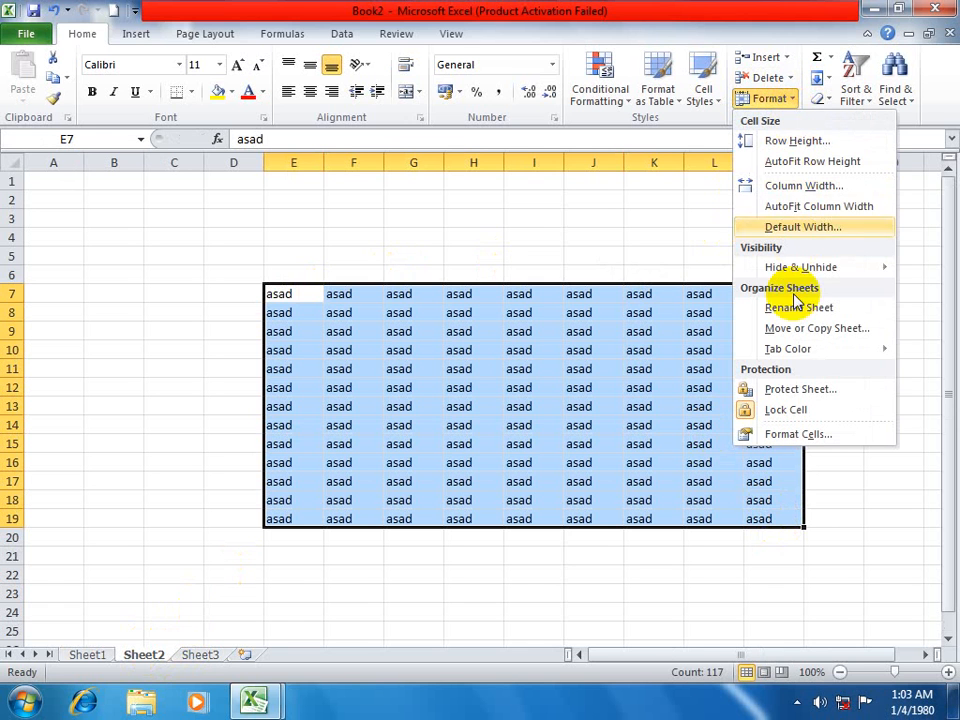
pyautogui.click(782, 98)
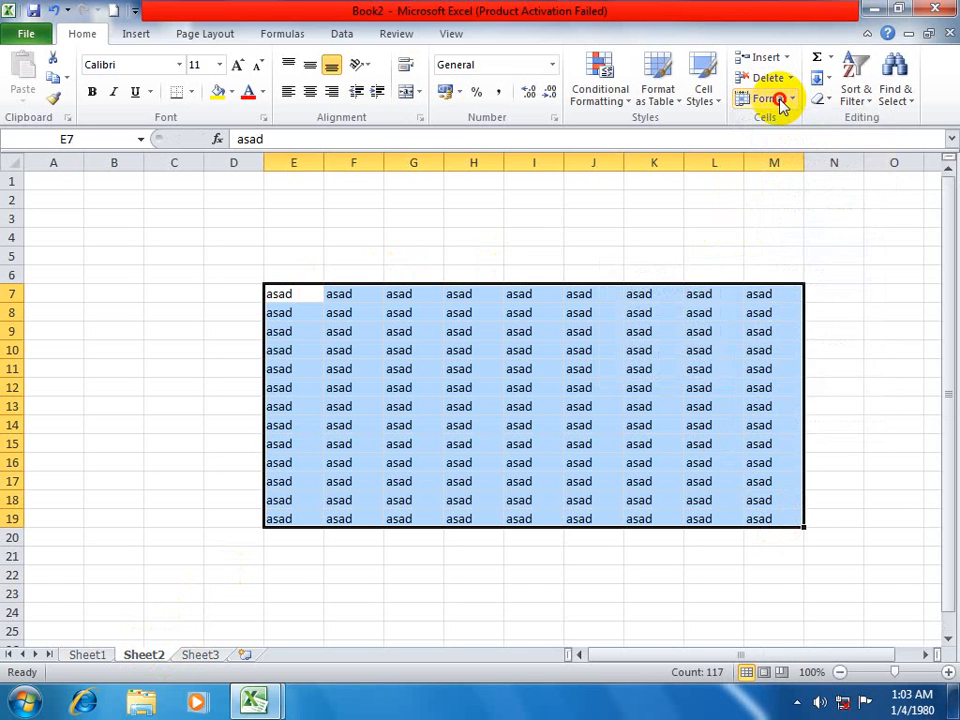
pyautogui.click(782, 98)
pyautogui.moveTo(818, 275)
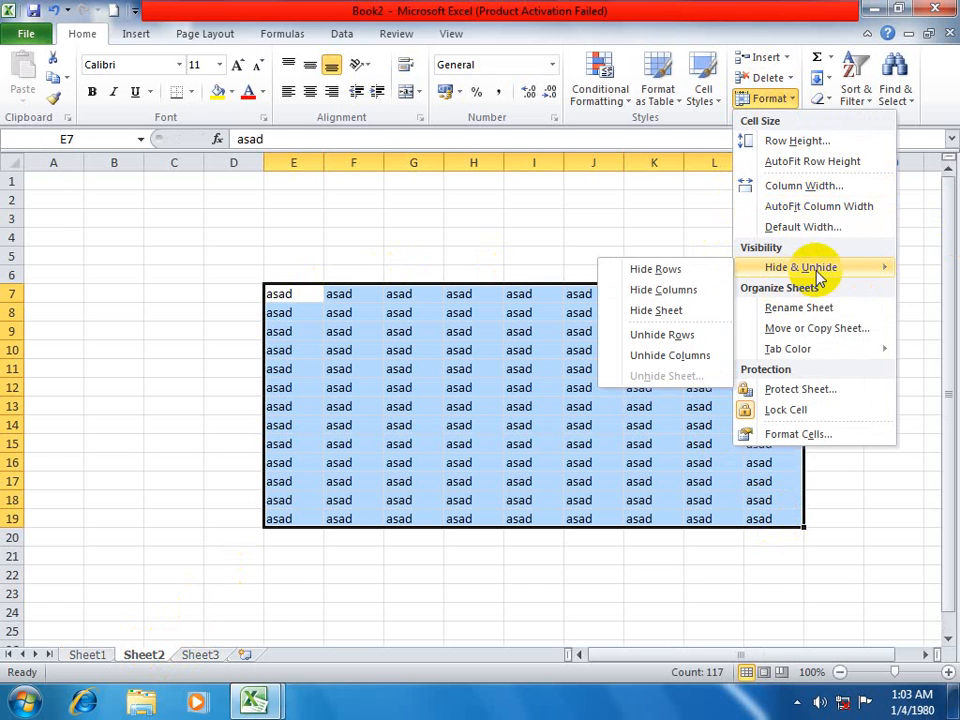
pyautogui.click(328, 396)
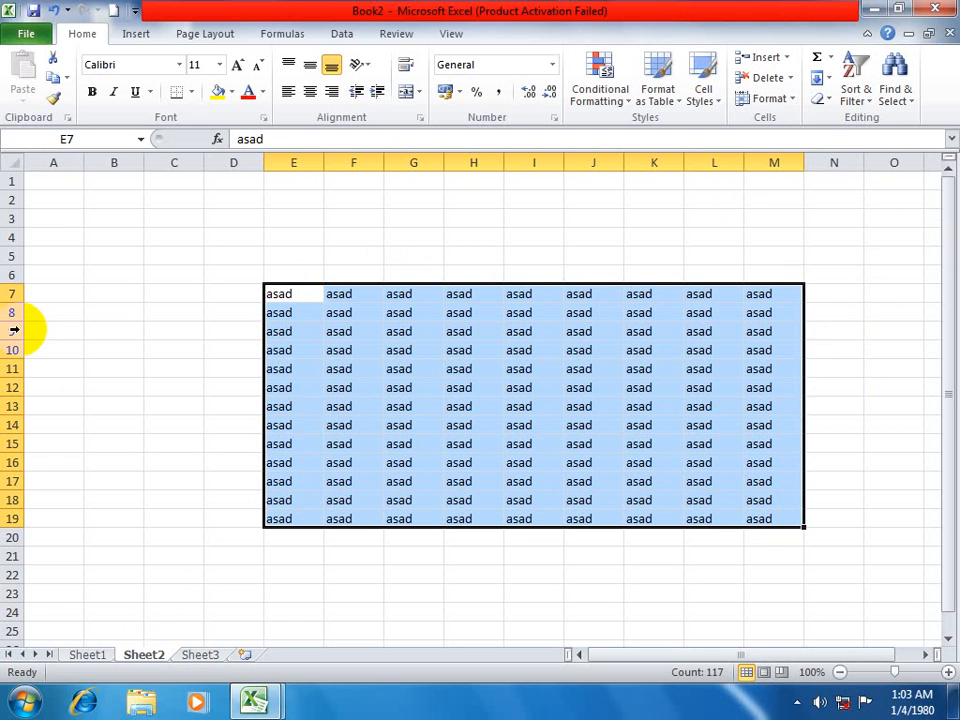
# Hide rows 9 to 12 of Sheet2, and unhide them with the Hide & Unhide commands.
pyautogui.moveTo(12, 330); pyautogui.dragTo(14, 388)
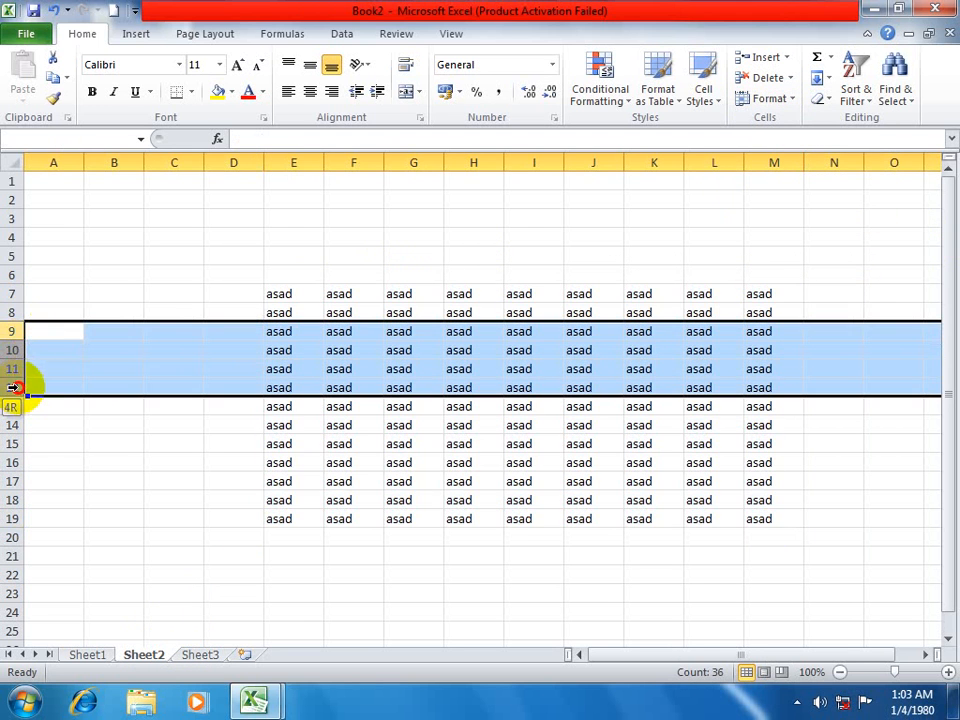
pyautogui.click(782, 99)
pyautogui.moveTo(800, 281)
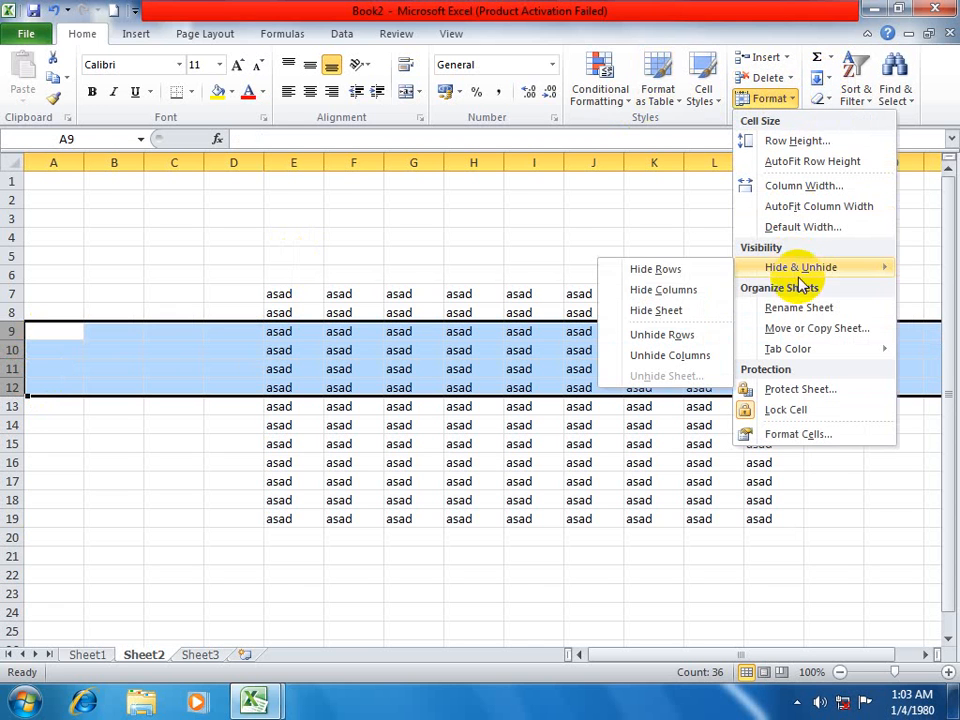
pyautogui.click(672, 272)
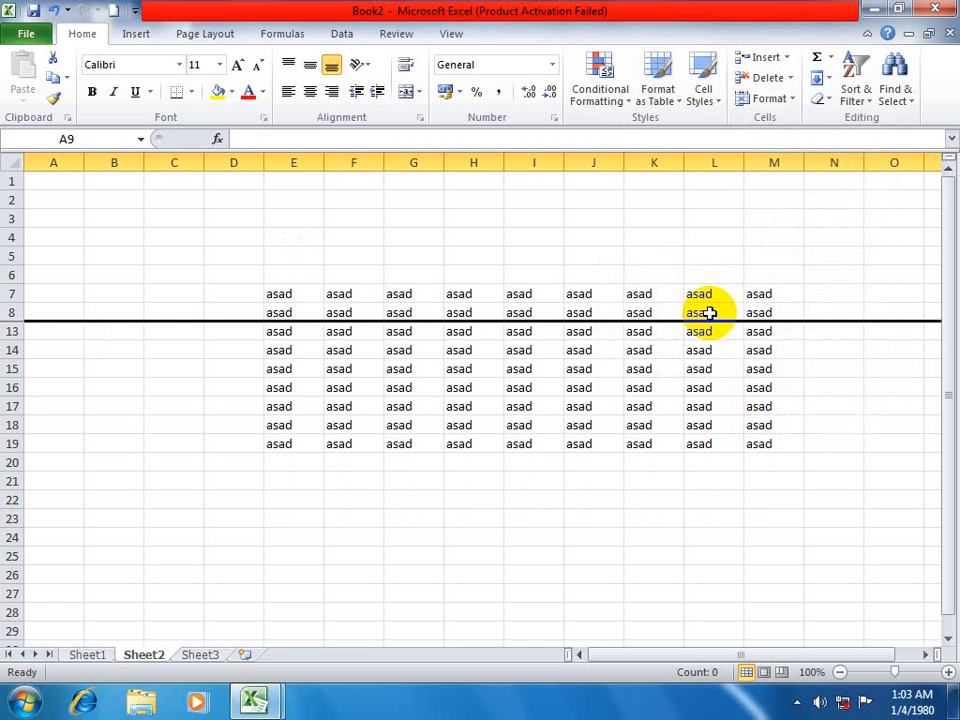
pyautogui.click(778, 99)
pyautogui.moveTo(766, 270)
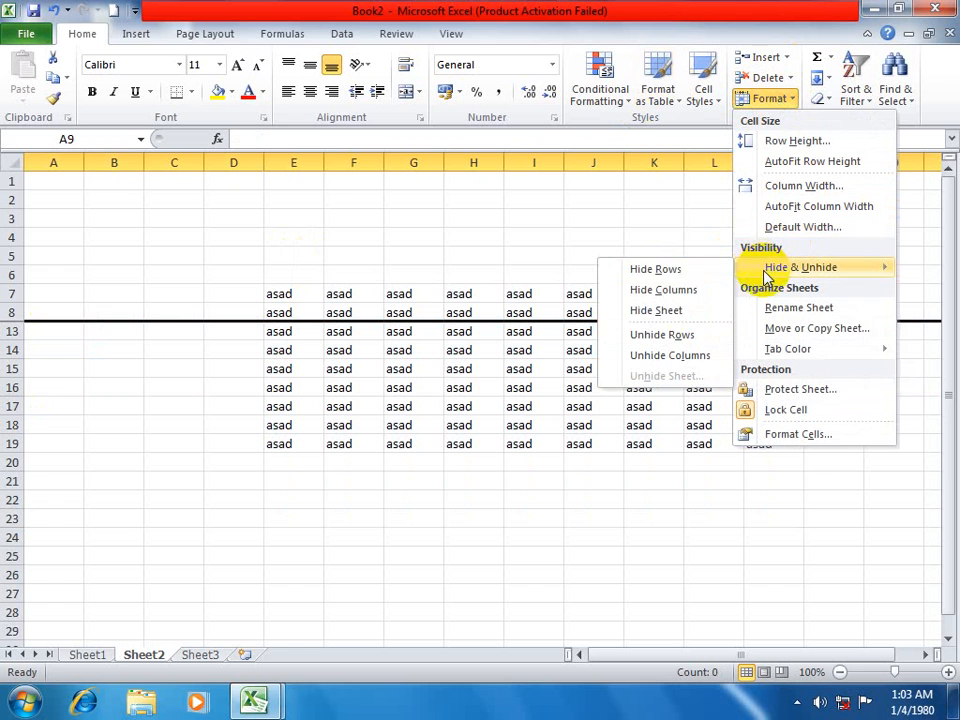
pyautogui.click(668, 335)
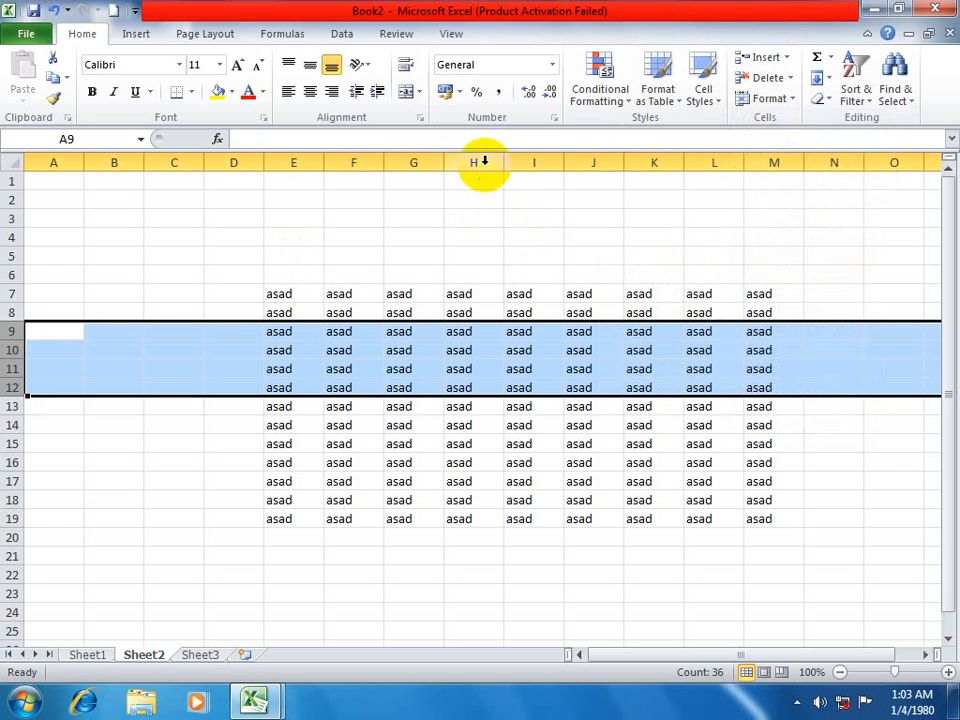
# Hide columns H and I of Sheet2, and unhide them with the Hide & Unhide commands.
pyautogui.moveTo(484, 163); pyautogui.dragTo(536, 165)
pyautogui.click(775, 98)
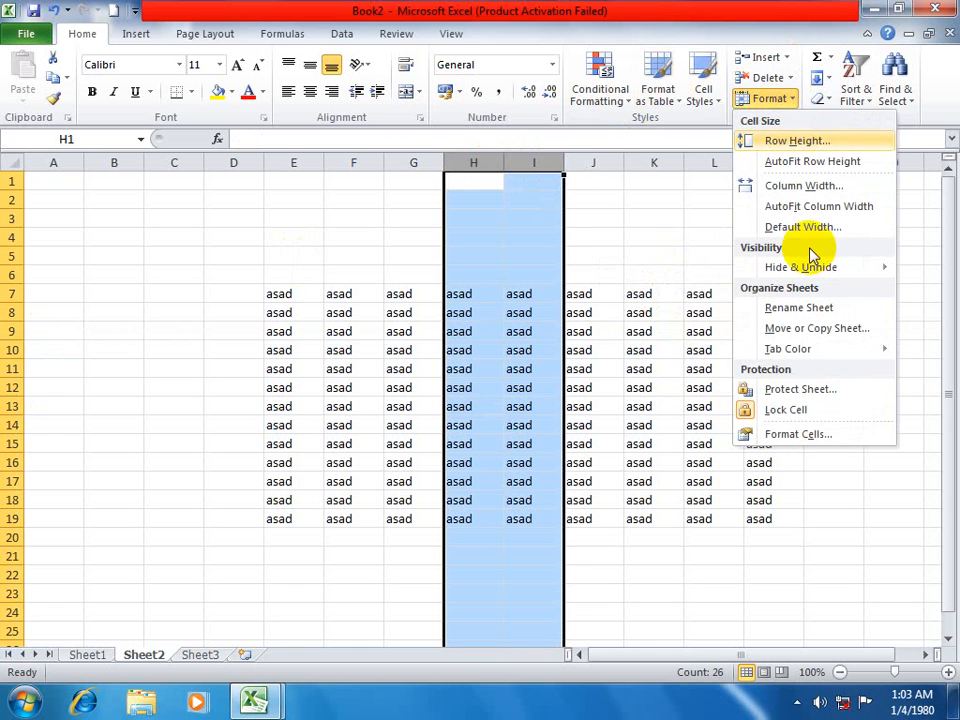
pyautogui.moveTo(777, 272)
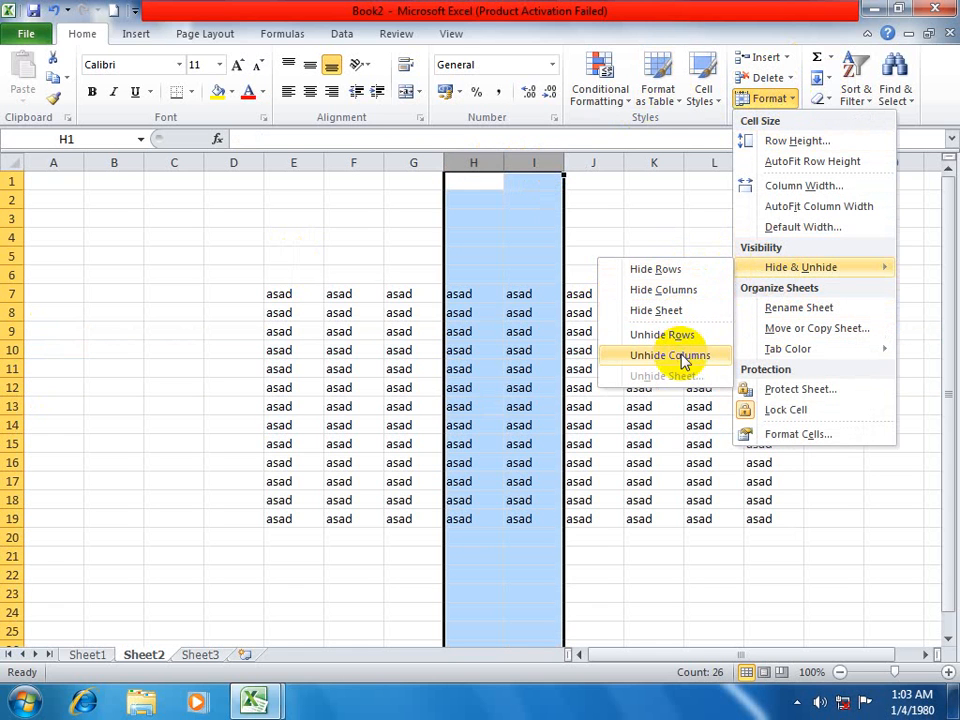
pyautogui.click(677, 291)
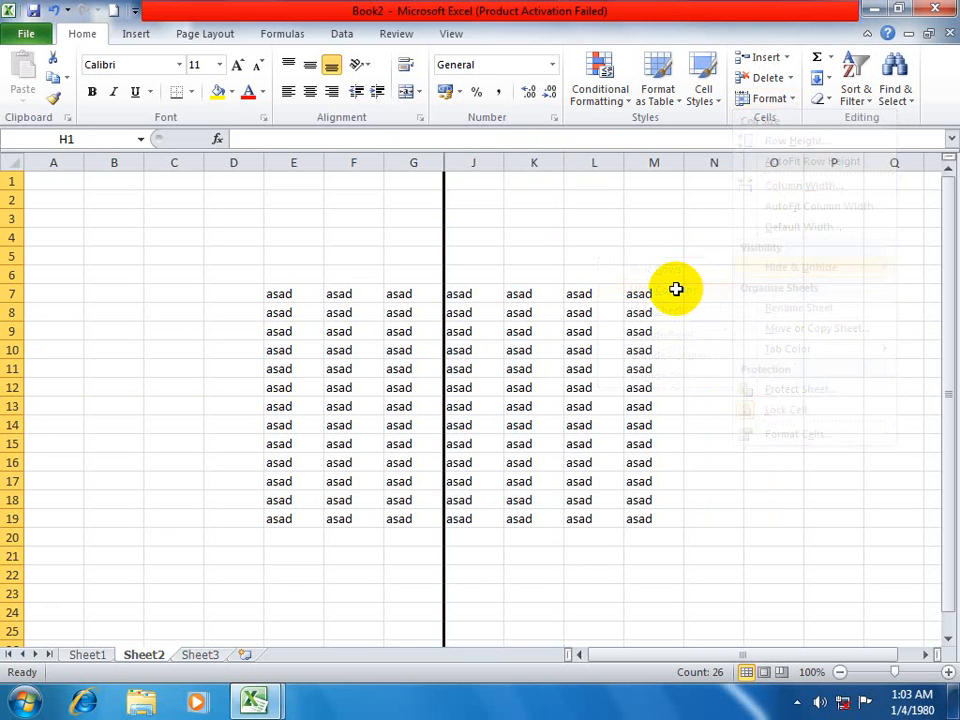
pyautogui.click(770, 98)
pyautogui.moveTo(772, 279)
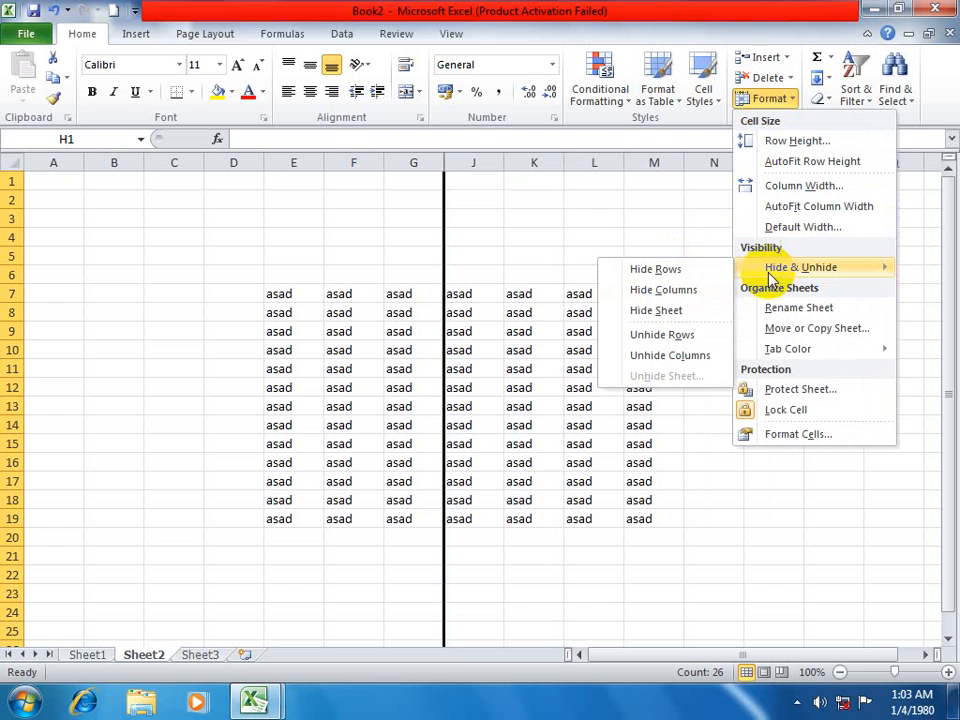
pyautogui.click(672, 356)
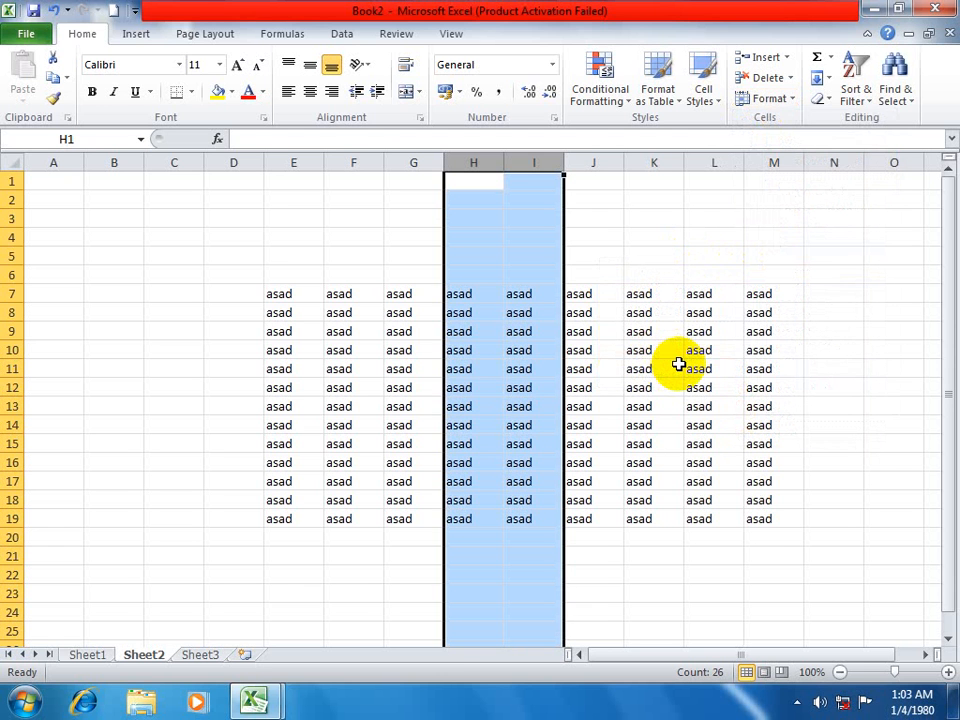
# Hide and unhide rows 9 to 13 of Sheet2 twice.
pyautogui.click(343, 408)
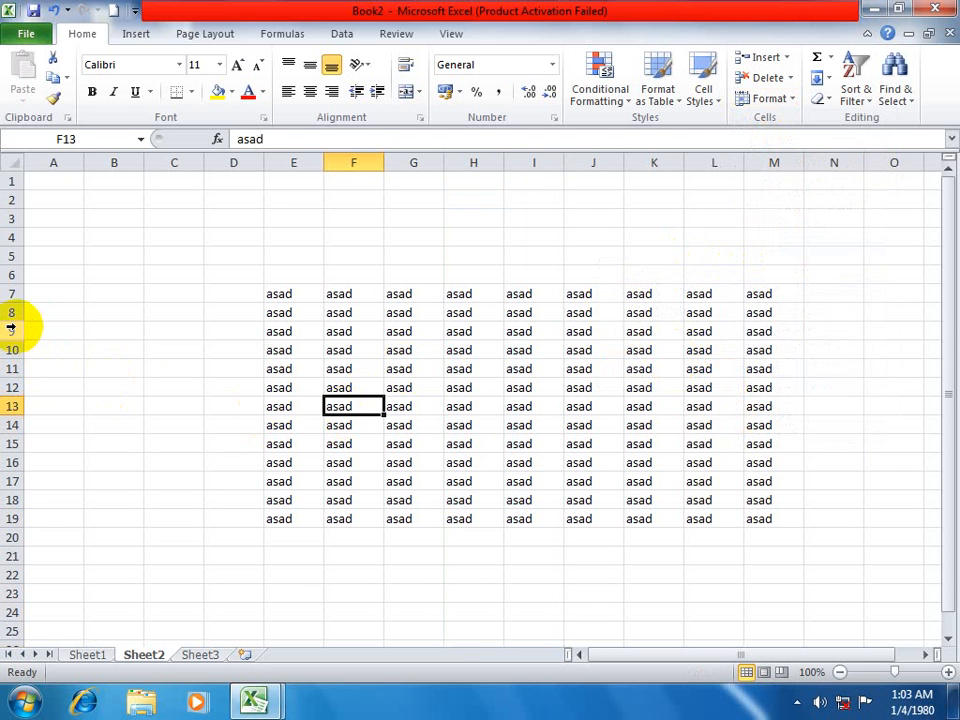
pyautogui.moveTo(12, 328); pyautogui.dragTo(15, 410)
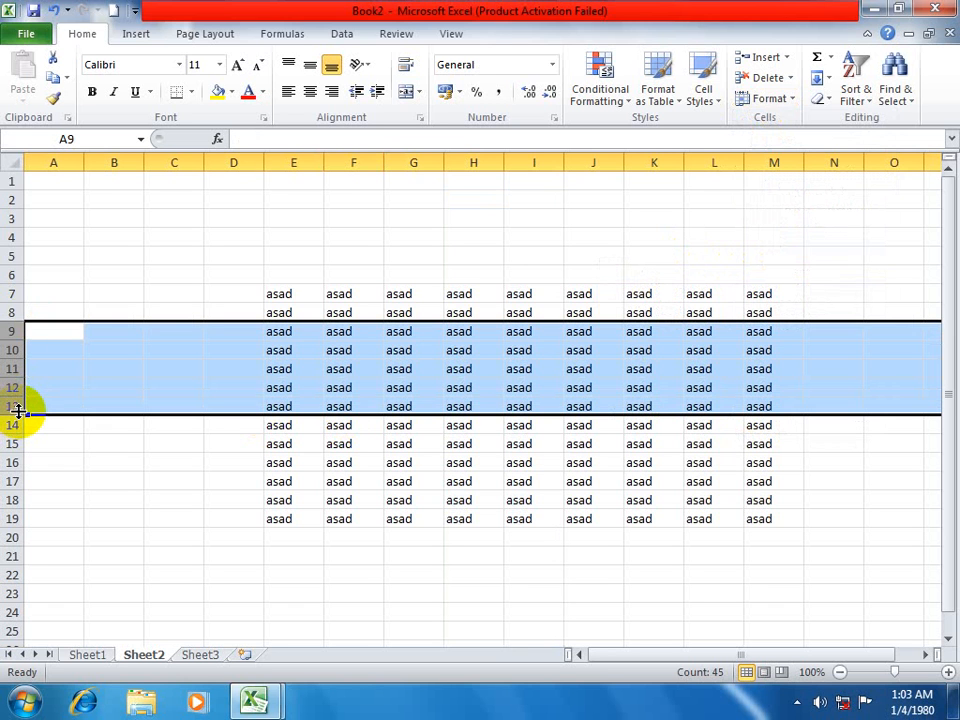
pyautogui.hotkey('ctrl', '9')
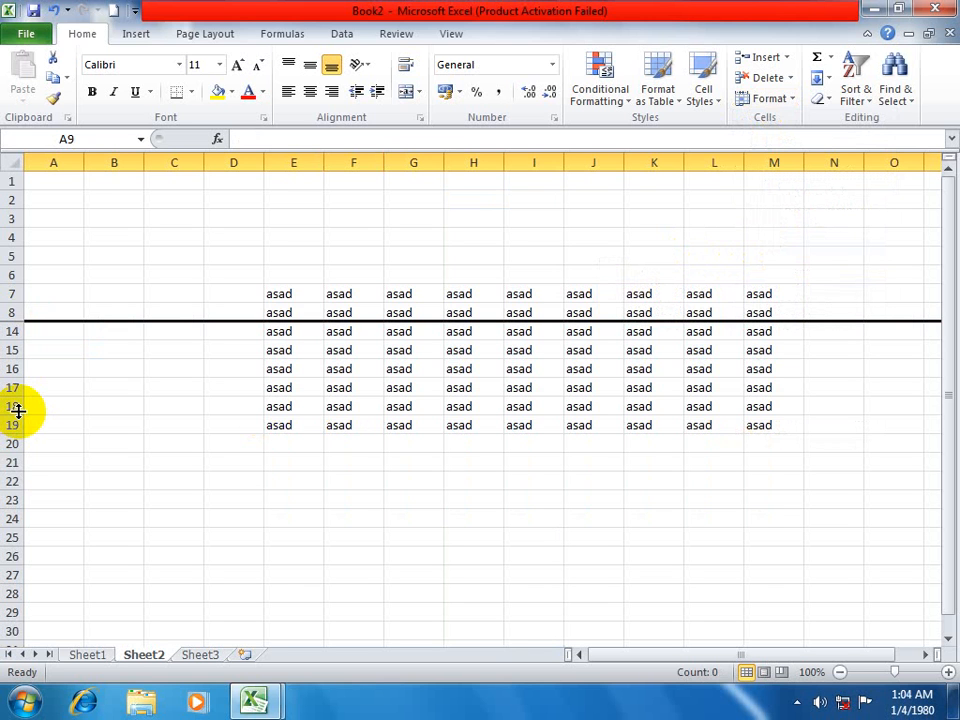
pyautogui.hotkey('ctrl', 'shift', '9')
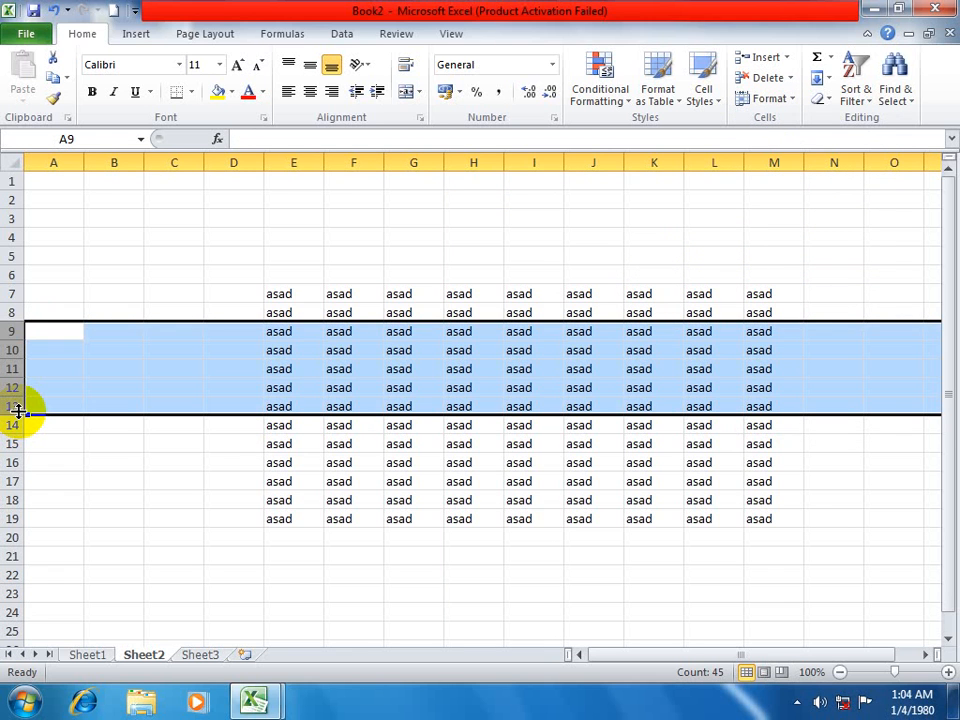
pyautogui.hotkey('ctrl', '9')
pyautogui.hotkey('ctrl', 'shift', '9')
# Hide columns F and G of Sheet2.
pyautogui.moveTo(360, 162); pyautogui.dragTo(413, 162)
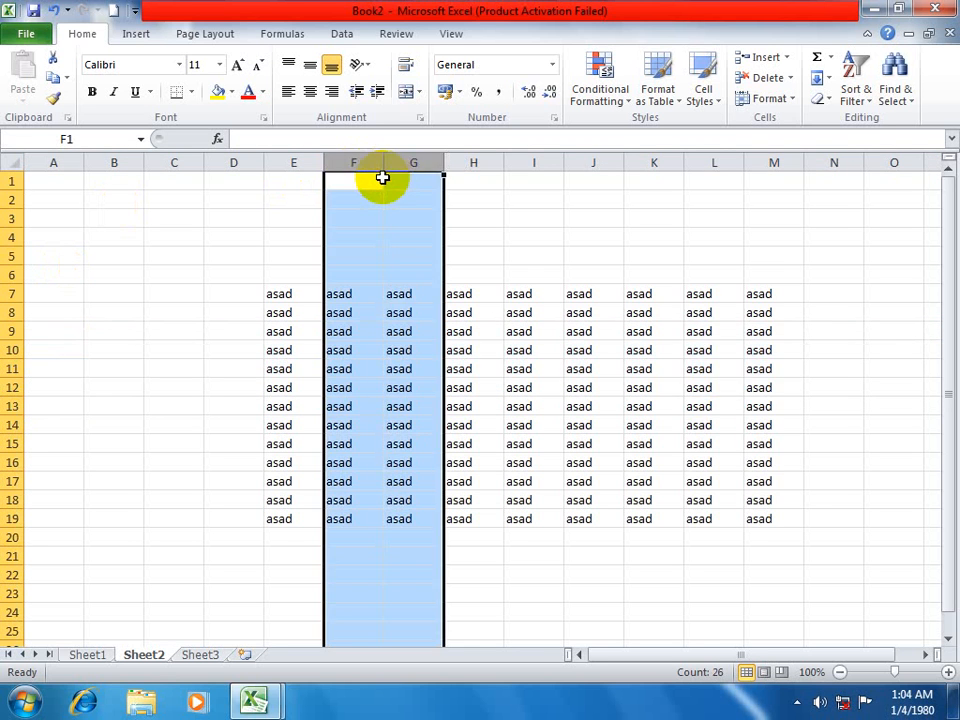
pyautogui.hotkey('ctrl', '0')
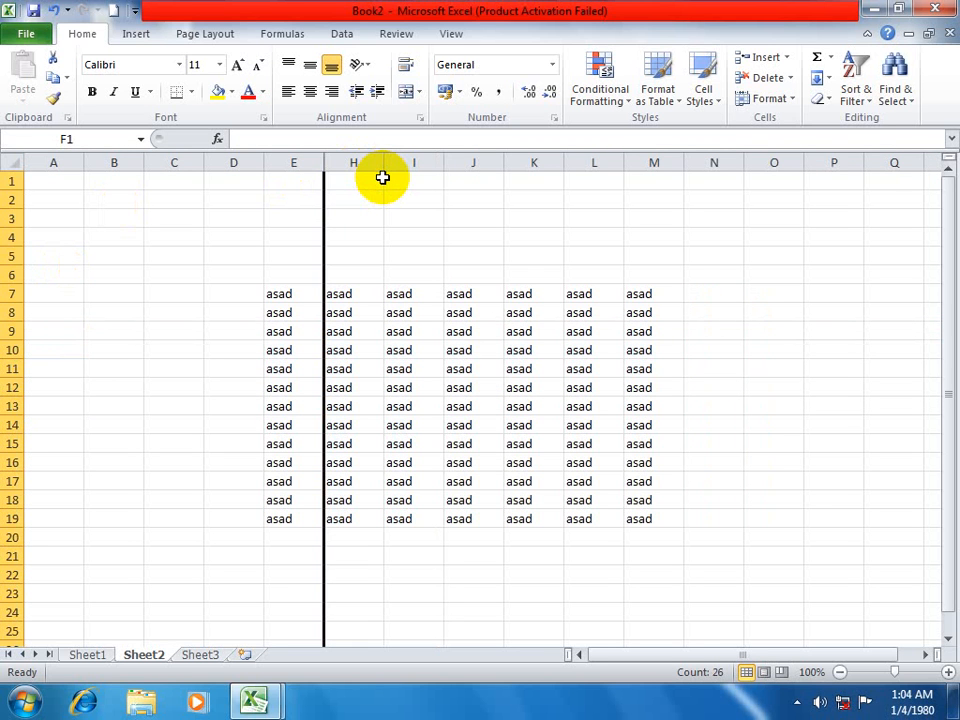
# Create a new blank workbook and fill the range F6:M20 of Sheet1 with a person's first name.
pyautogui.hotkey('ctrl', 'n')
pyautogui.moveTo(371, 270); pyautogui.dragTo(760, 542)
pyautogui.write('asad')
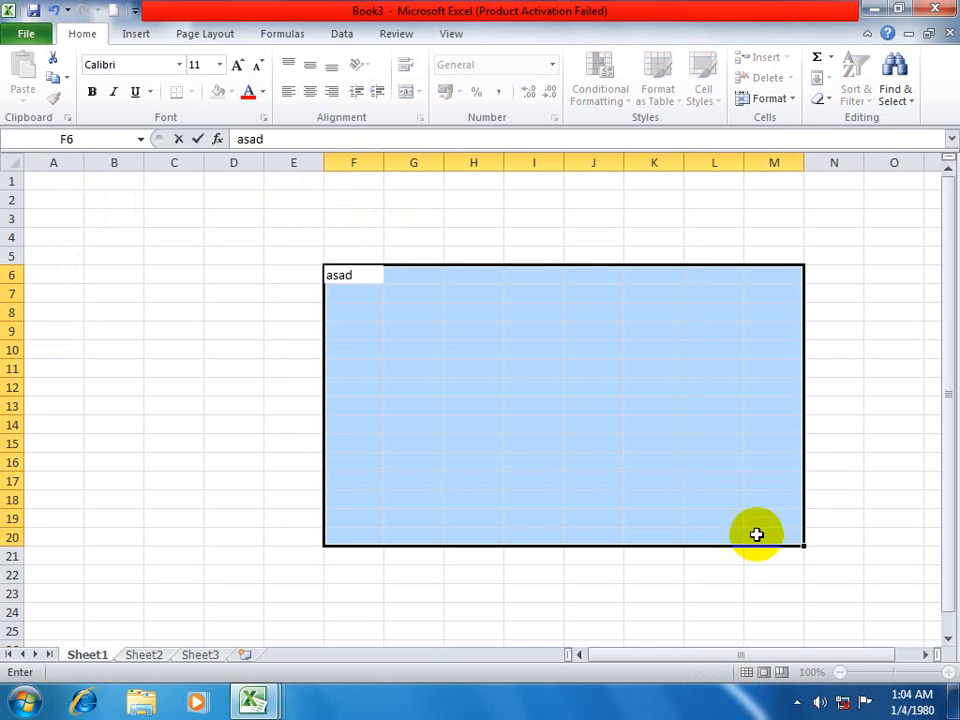
pyautogui.hotkey('ctrl', 'Return')
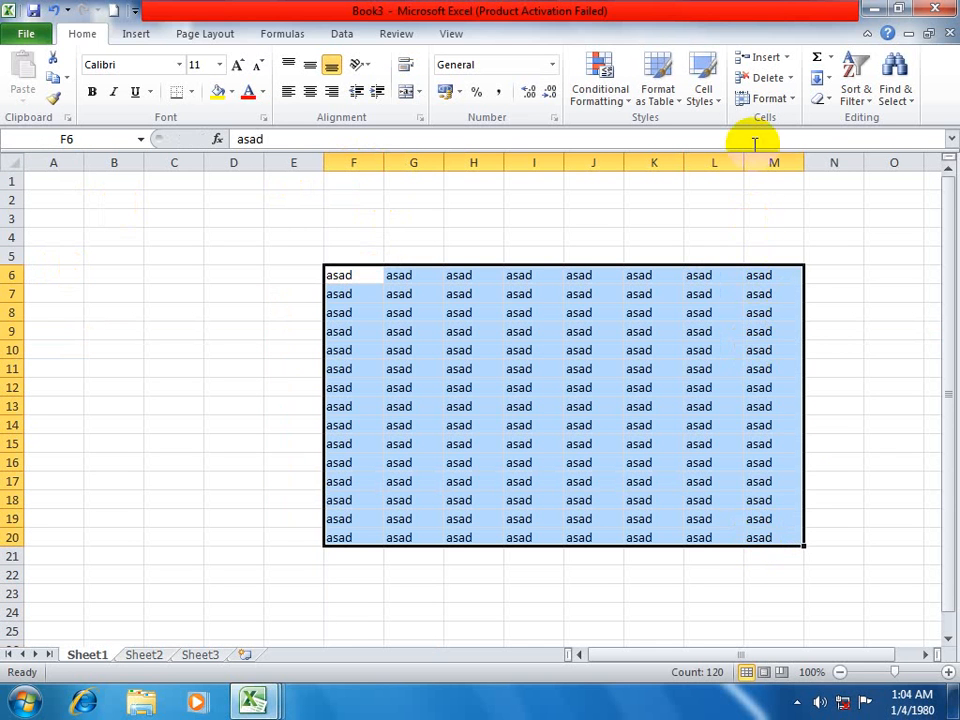
# Hide the filled Sheet1 in the new workbook.
pyautogui.click(785, 99)
pyautogui.moveTo(810, 276)
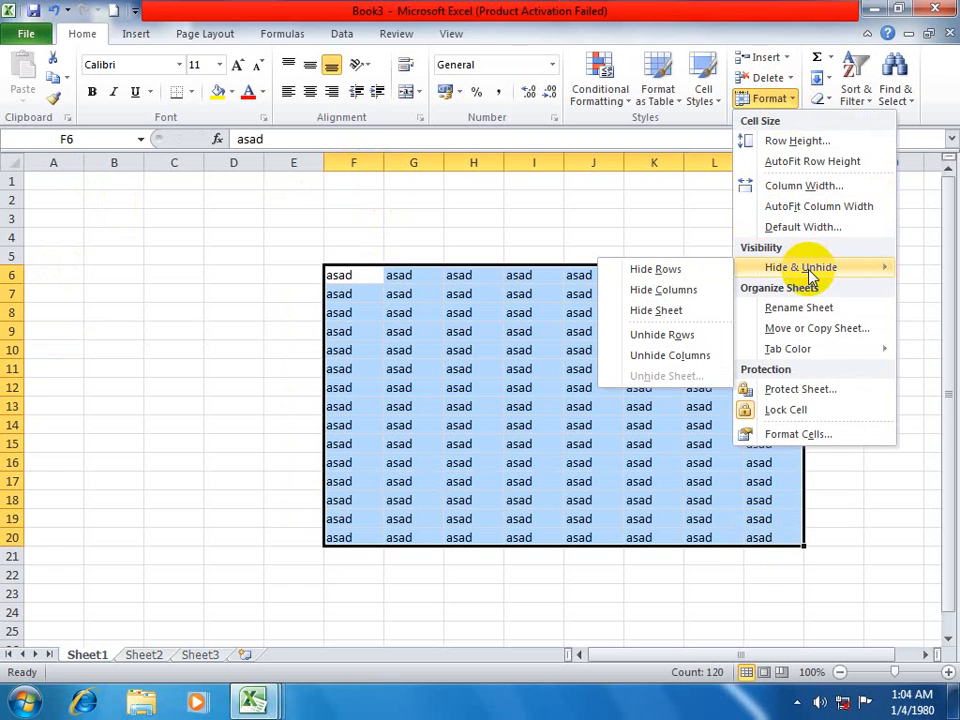
pyautogui.click(676, 313)
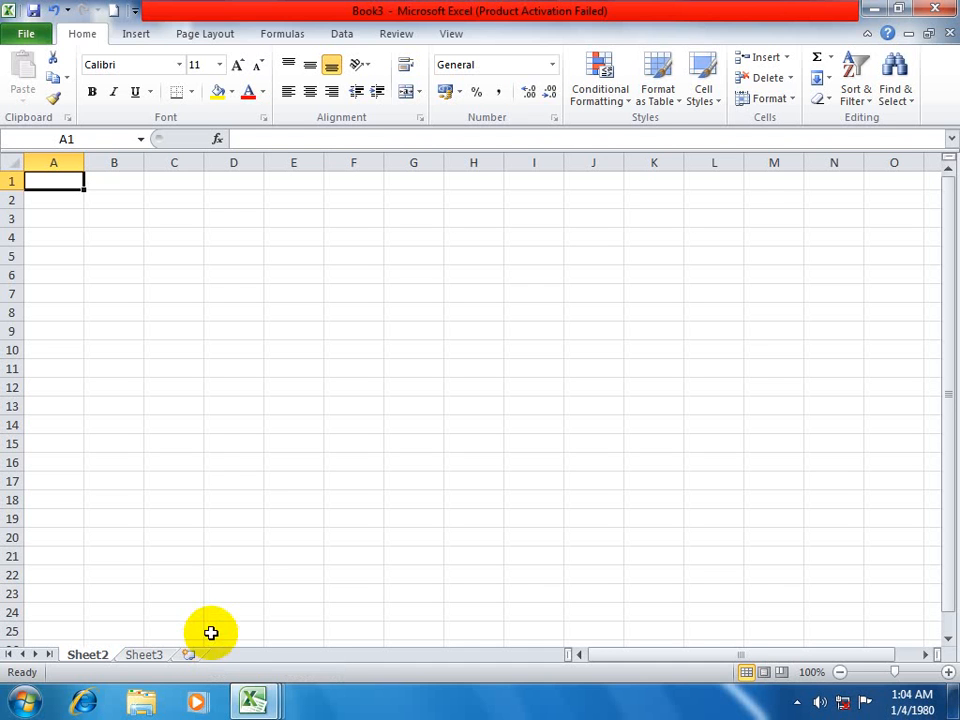
# Unhide the hidden Sheet1.
pyautogui.click(769, 98)
pyautogui.moveTo(790, 272)
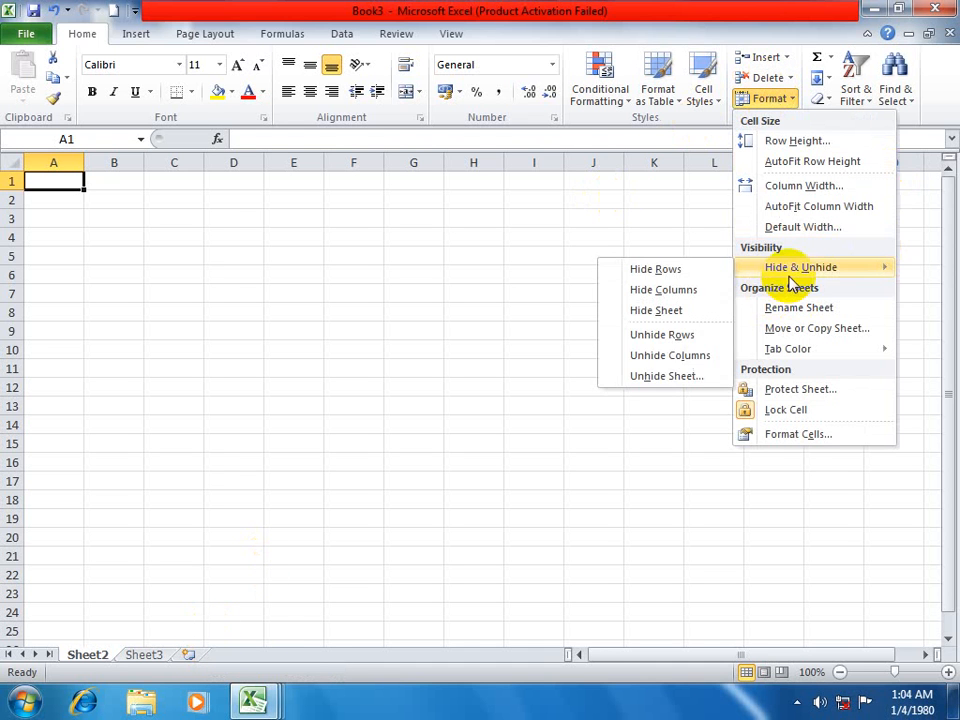
pyautogui.click(676, 378)
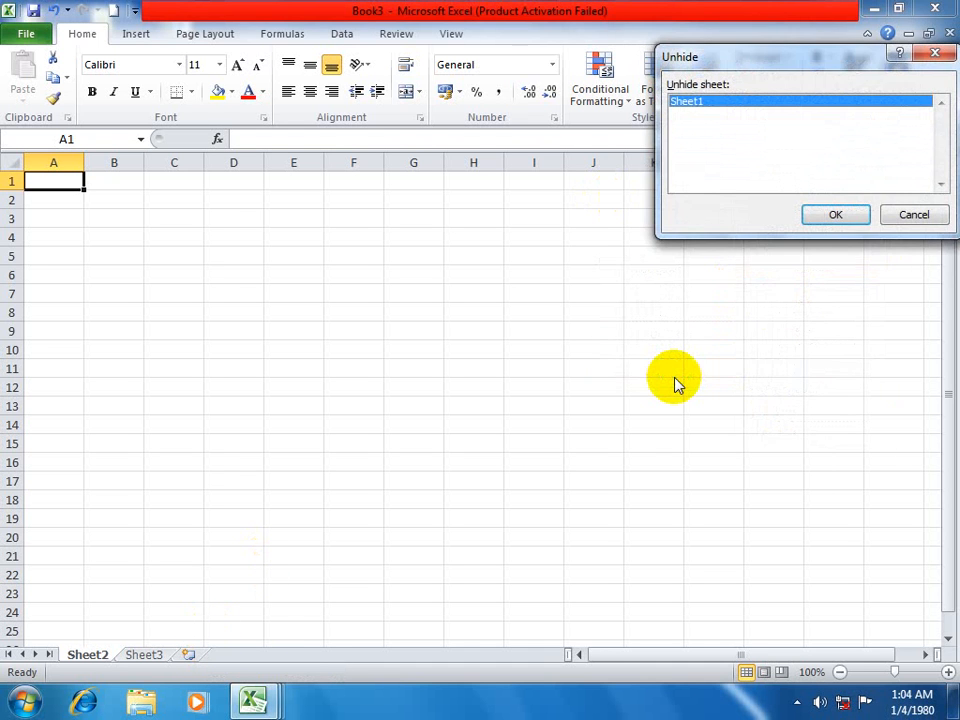
pyautogui.click(858, 214)
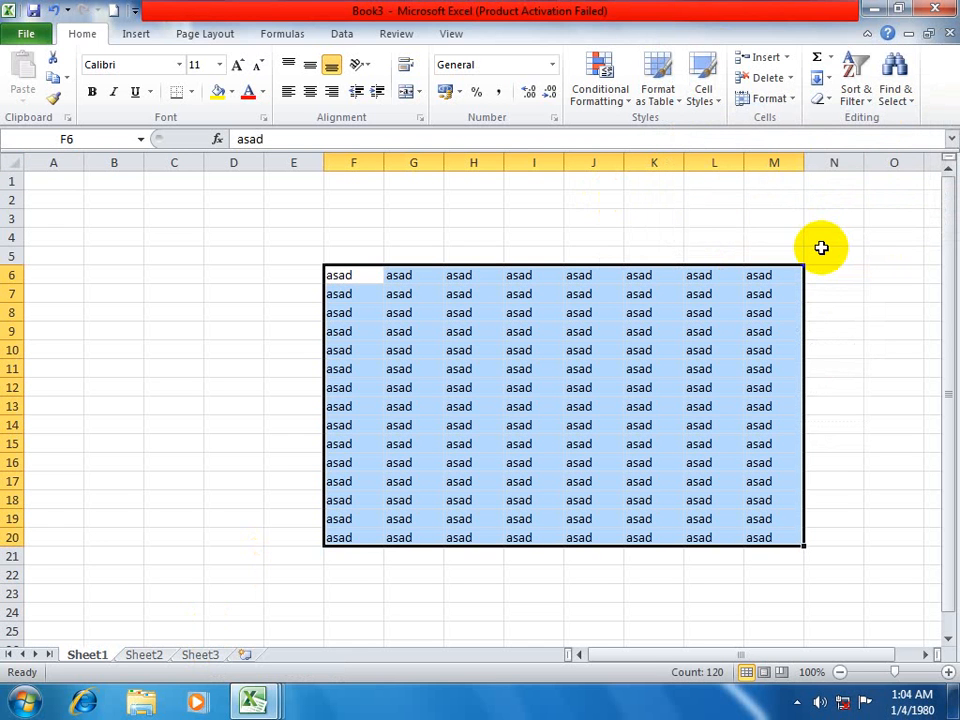
pyautogui.click(765, 98)
pyautogui.moveTo(787, 277)
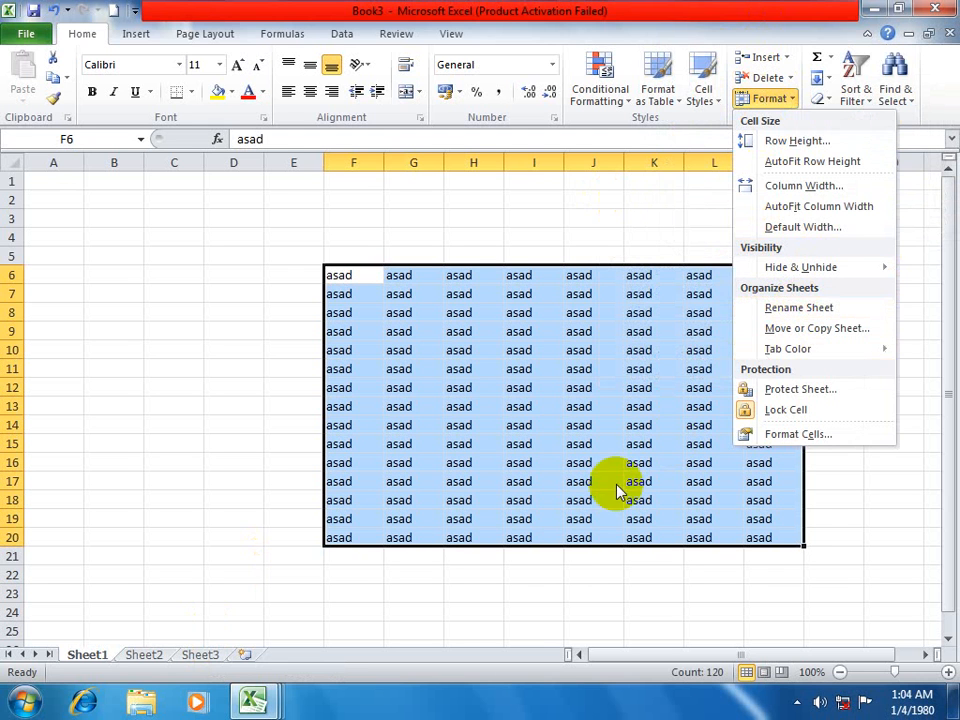
pyautogui.click(566, 520)
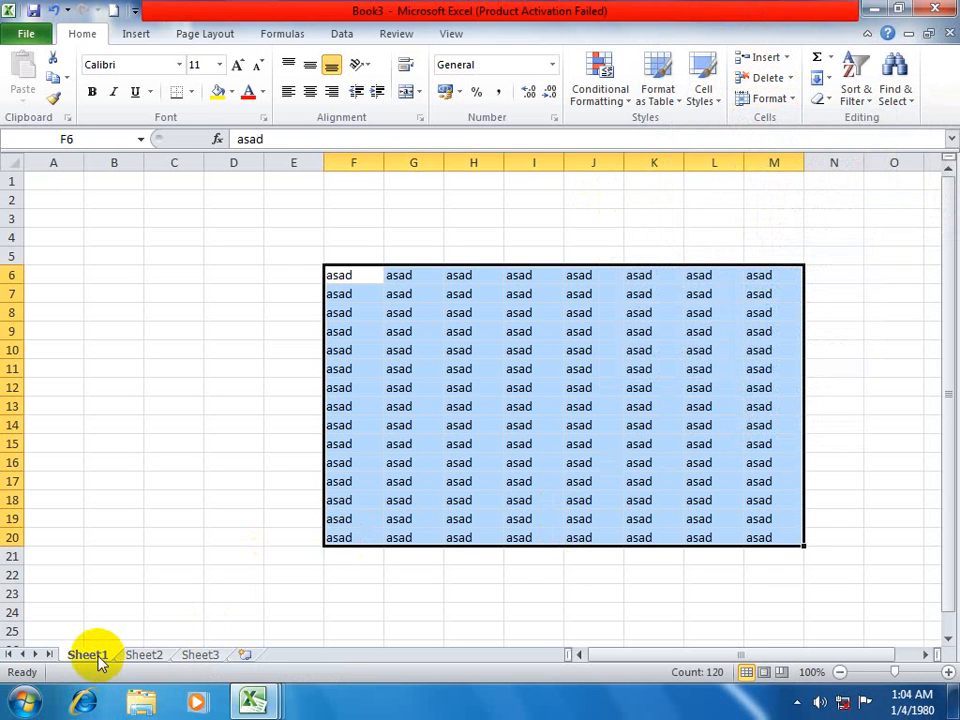
# Rename Sheet1 as january.
pyautogui.click(765, 98)
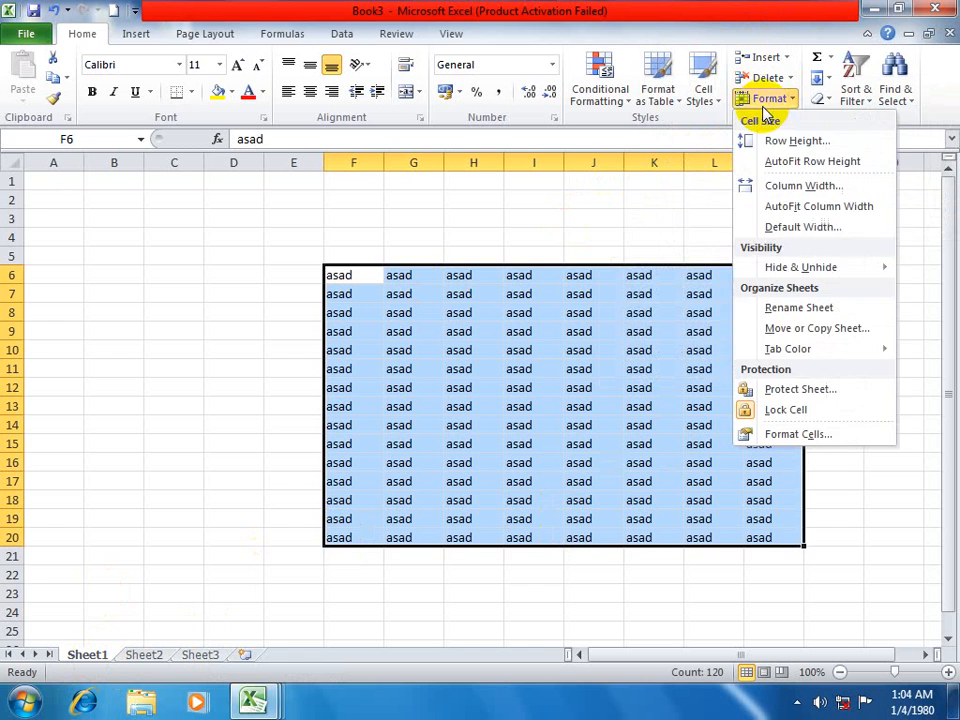
pyautogui.click(768, 310)
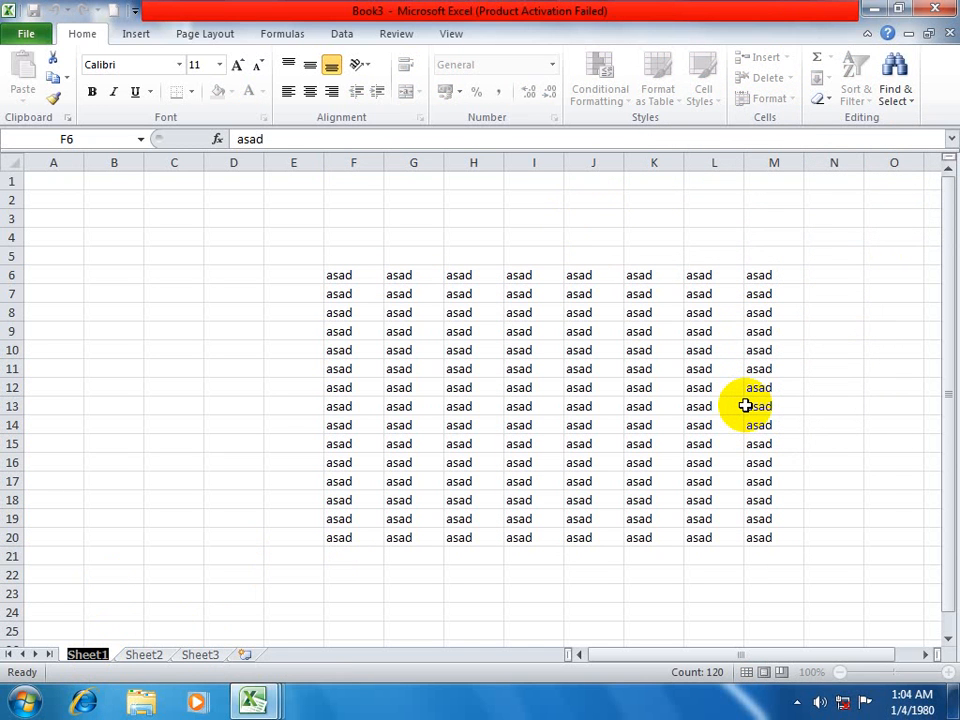
pyautogui.write('janu')
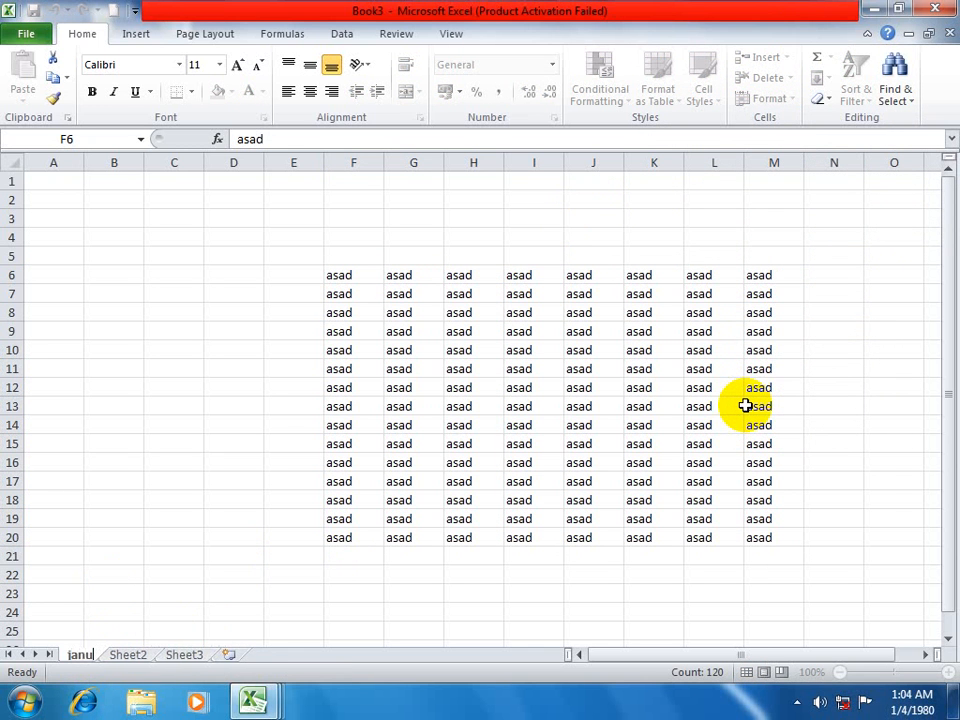
pyautogui.write('ary')
pyautogui.press('Return')
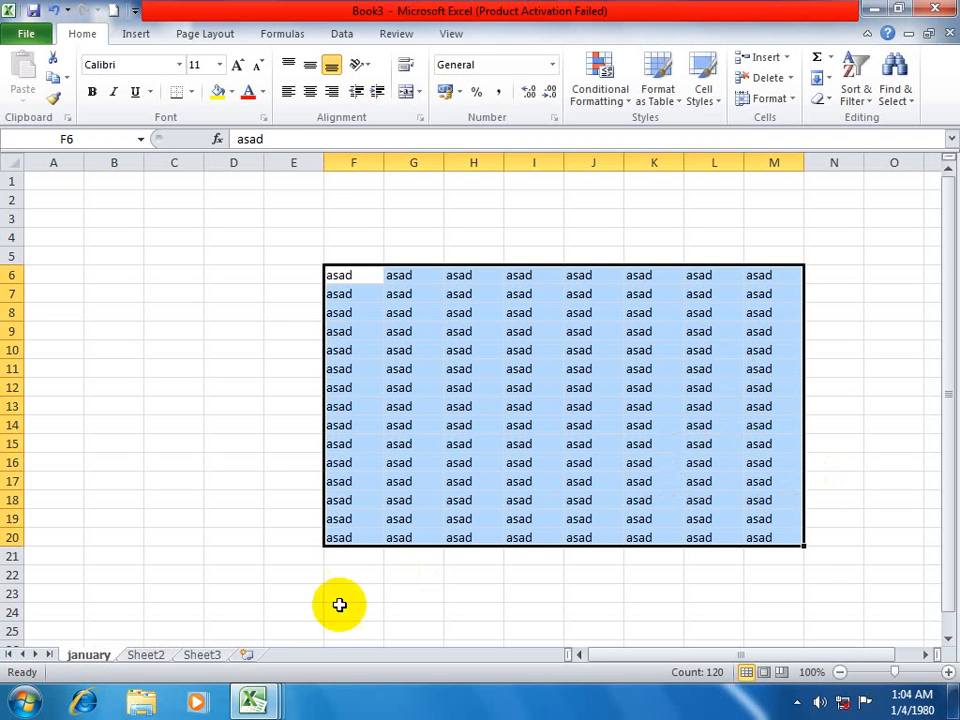
pyautogui.click(203, 656)
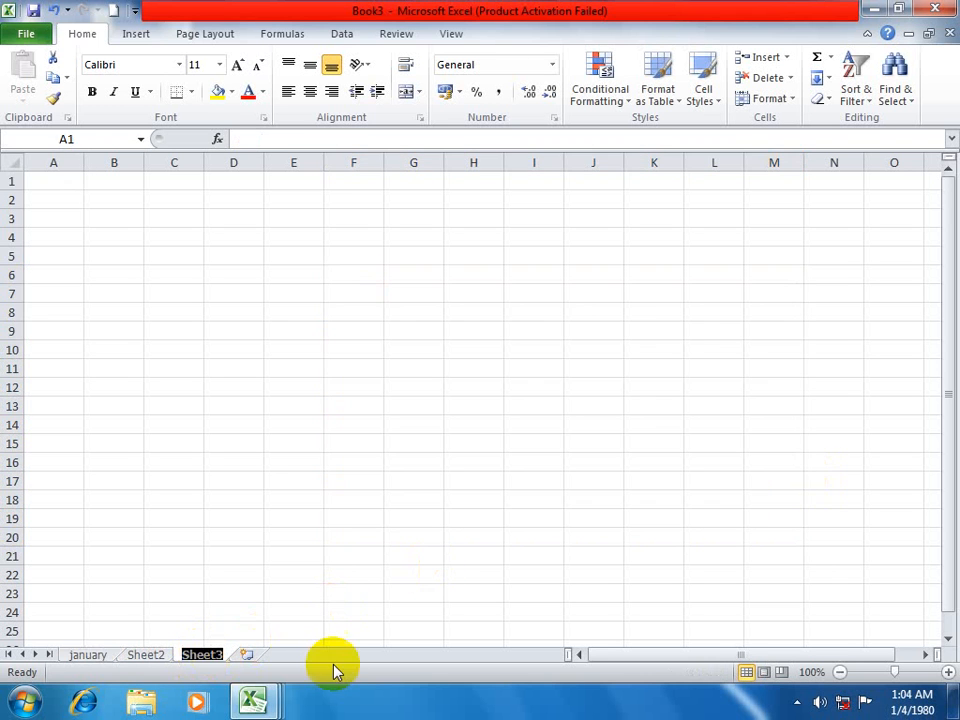
pyautogui.click(332, 498)
pyautogui.doubleClick(146, 656)
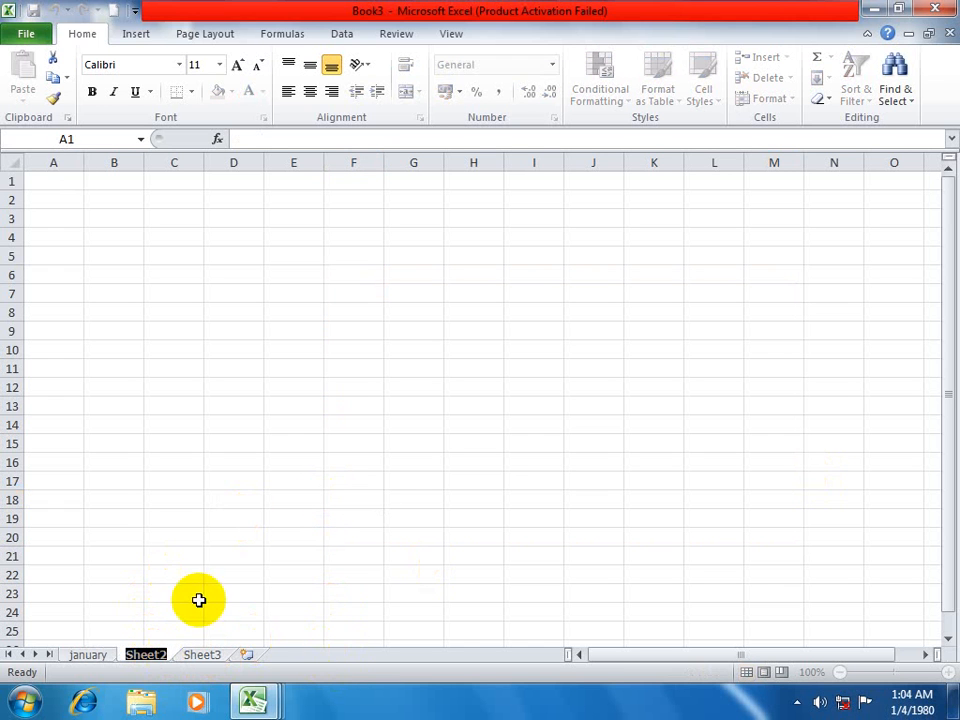
pyautogui.click(398, 423)
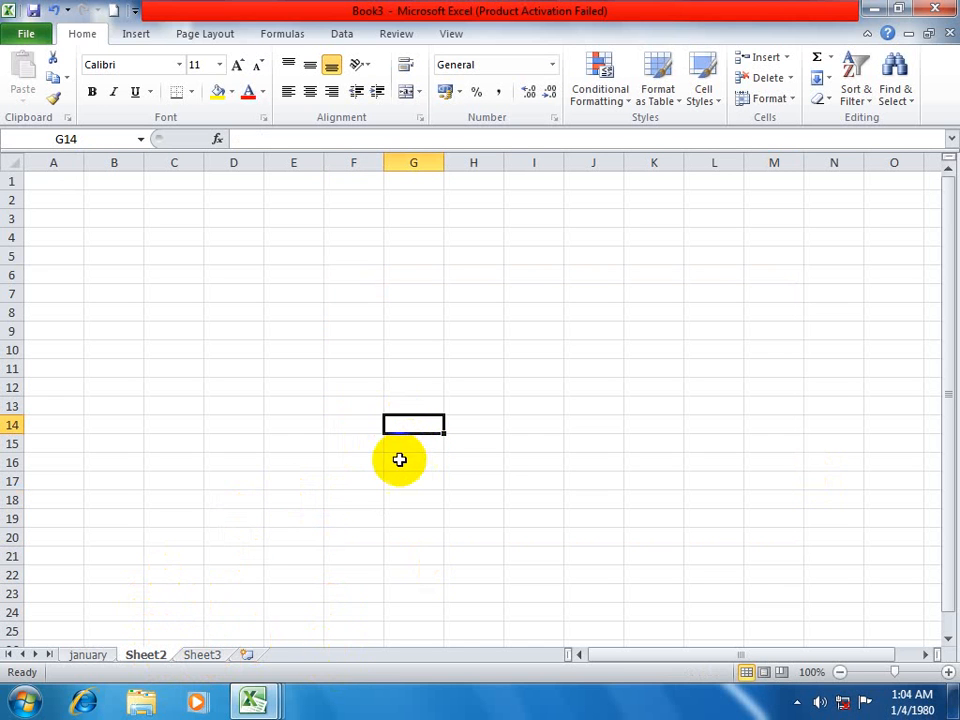
pyautogui.click(200, 654)
pyautogui.click(200, 654)
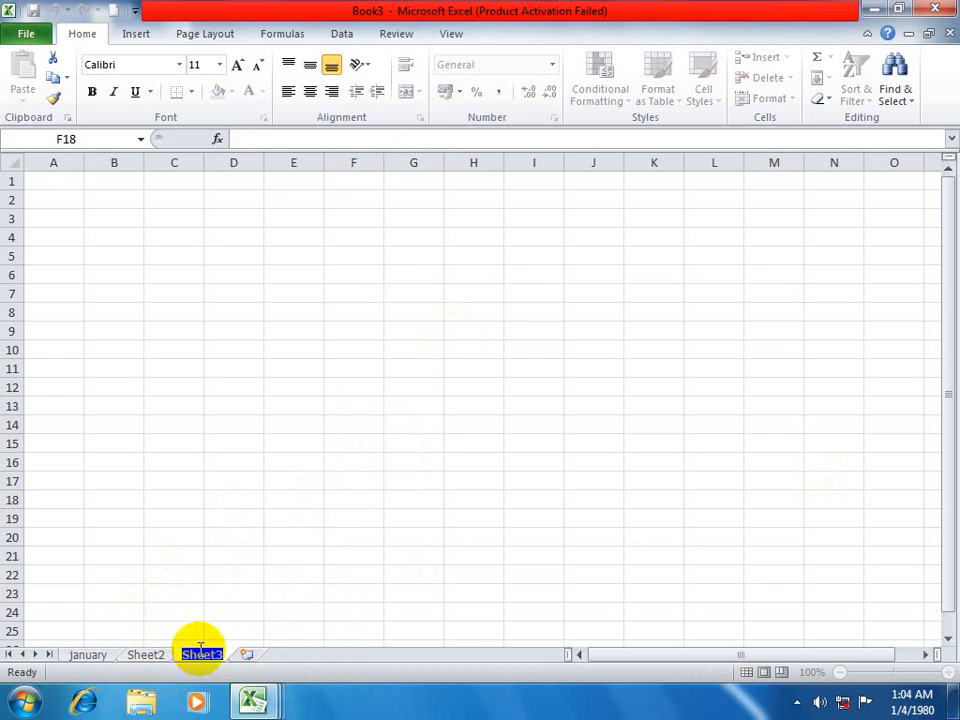
pyautogui.click(399, 480)
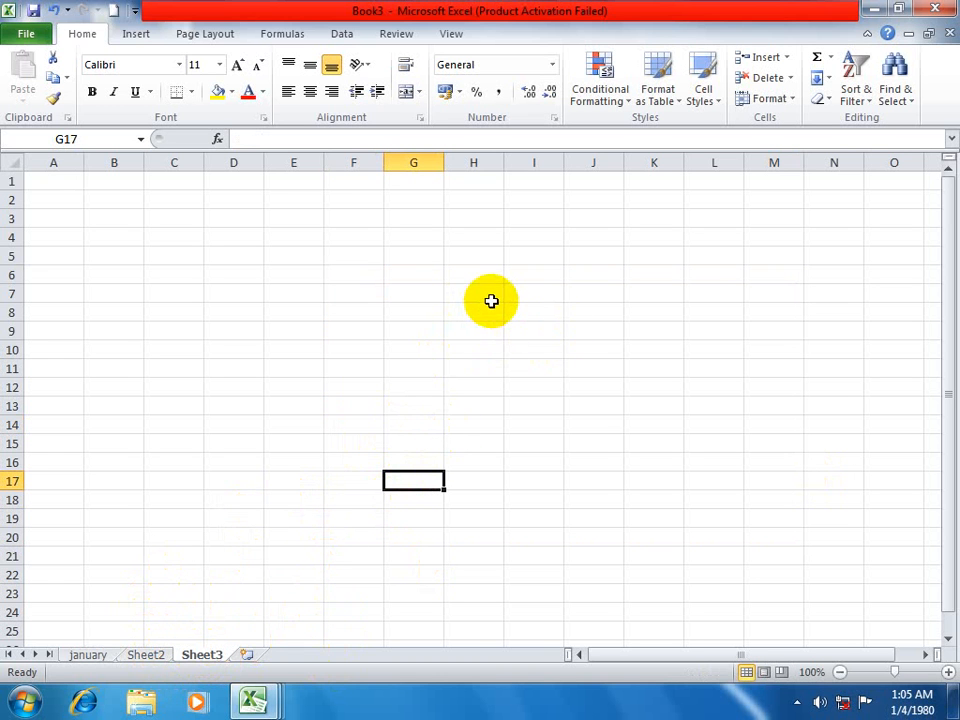
pyautogui.doubleClick(146, 657)
pyautogui.doubleClick(92, 658)
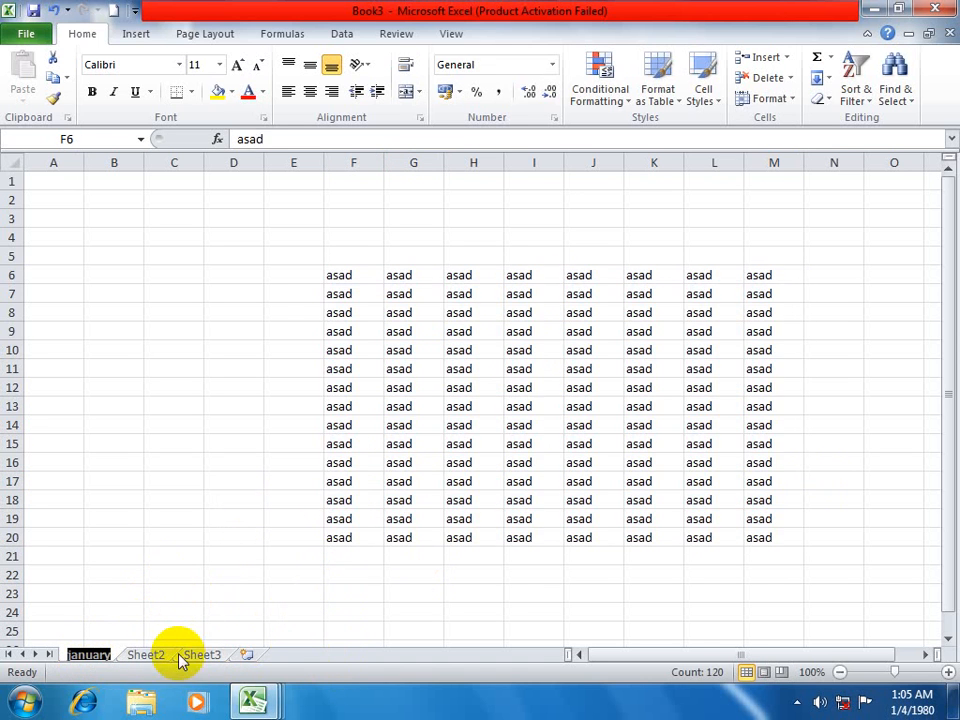
# Rename Sheet3 as sdfsdf.
pyautogui.click(195, 655)
pyautogui.doubleClick(195, 655)
pyautogui.write('sdfsdf')
pyautogui.click(305, 520)
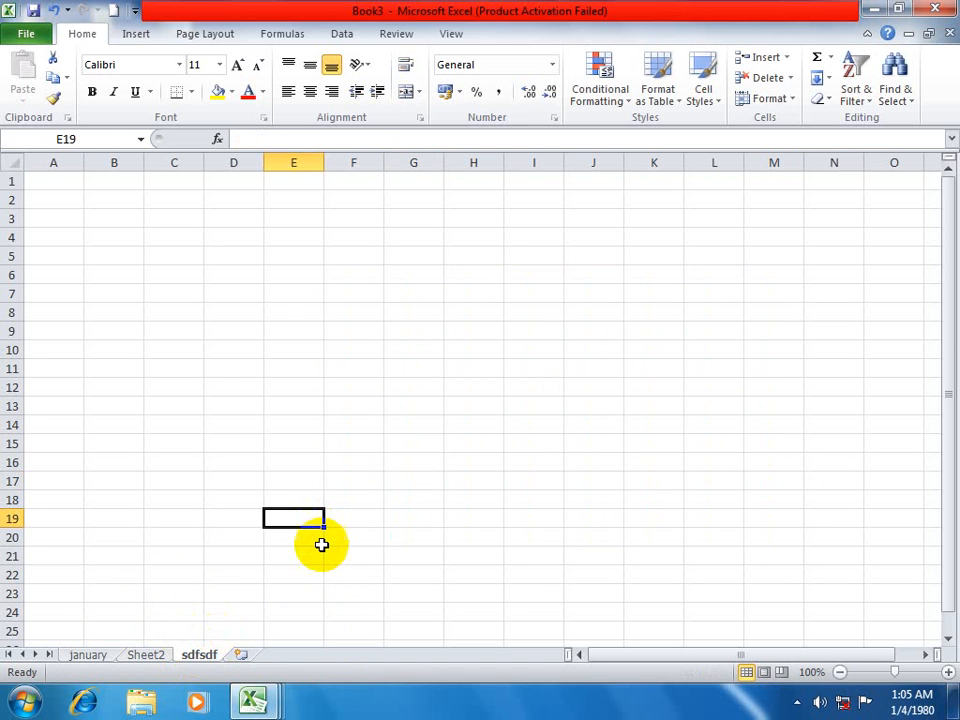
# Create a copy of the january sheet and place it before Sheet2 in the same workbook.
pyautogui.click(94, 657)
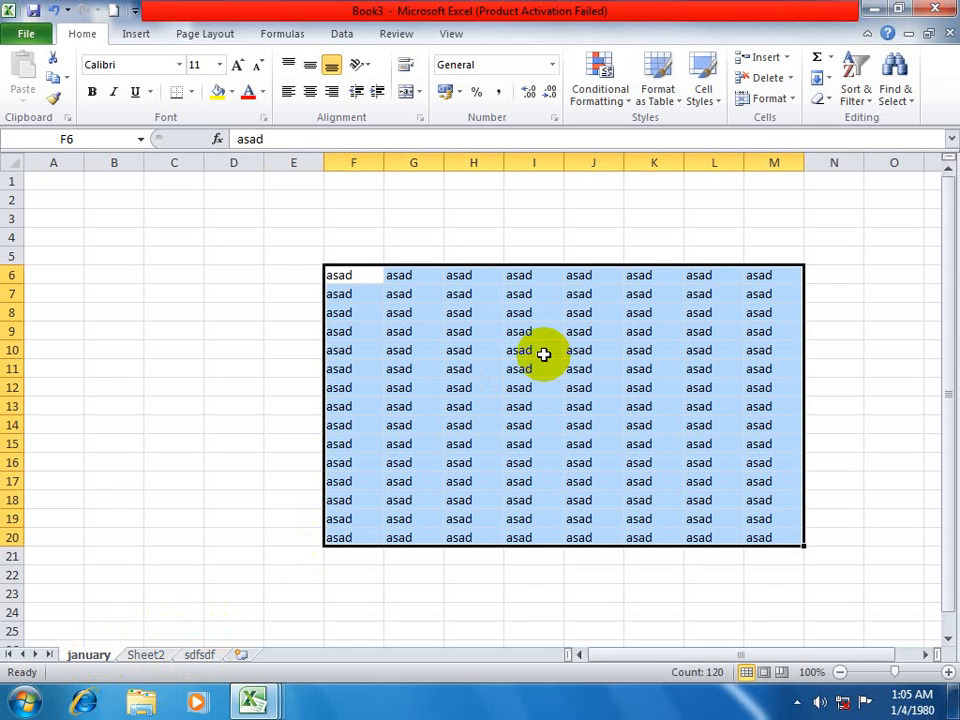
pyautogui.click(764, 98)
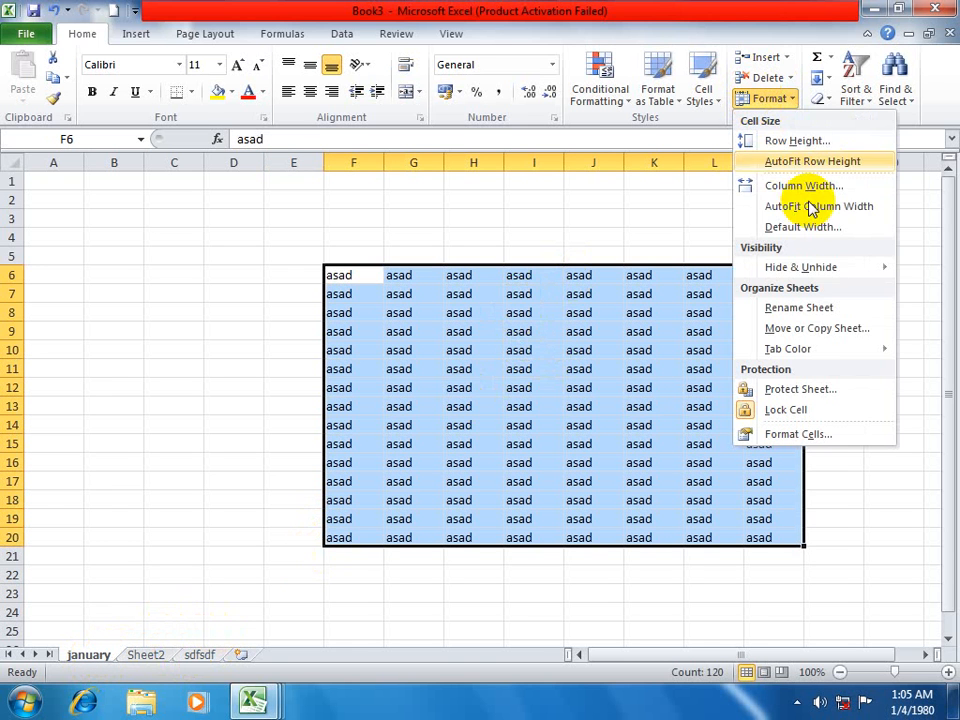
pyautogui.click(816, 328)
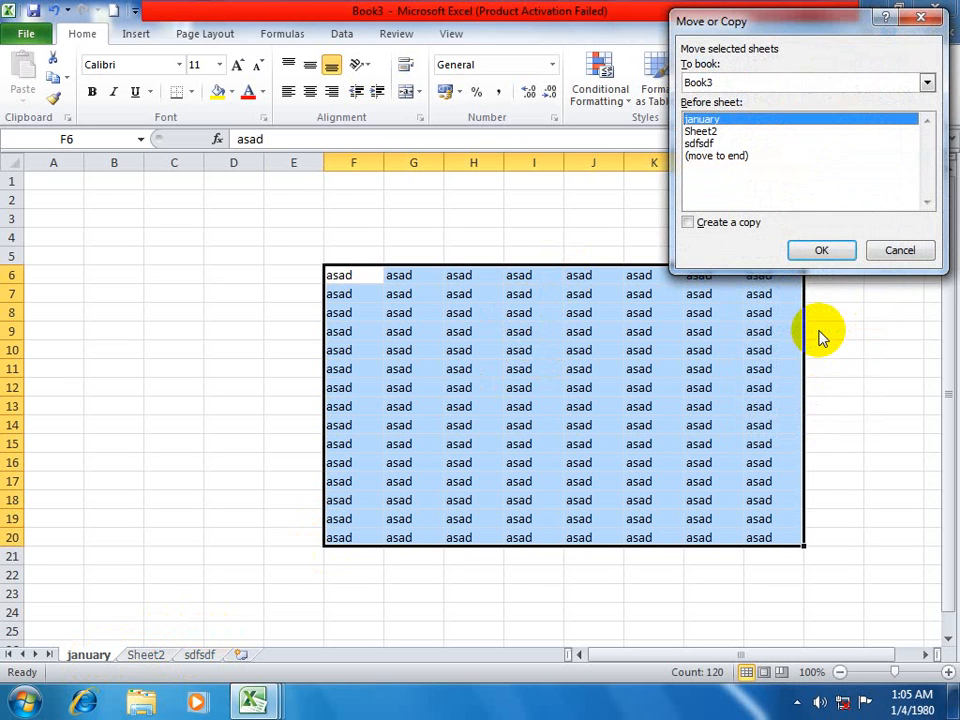
pyautogui.moveTo(816, 27); pyautogui.dragTo(776, 88)
pyautogui.click(668, 194)
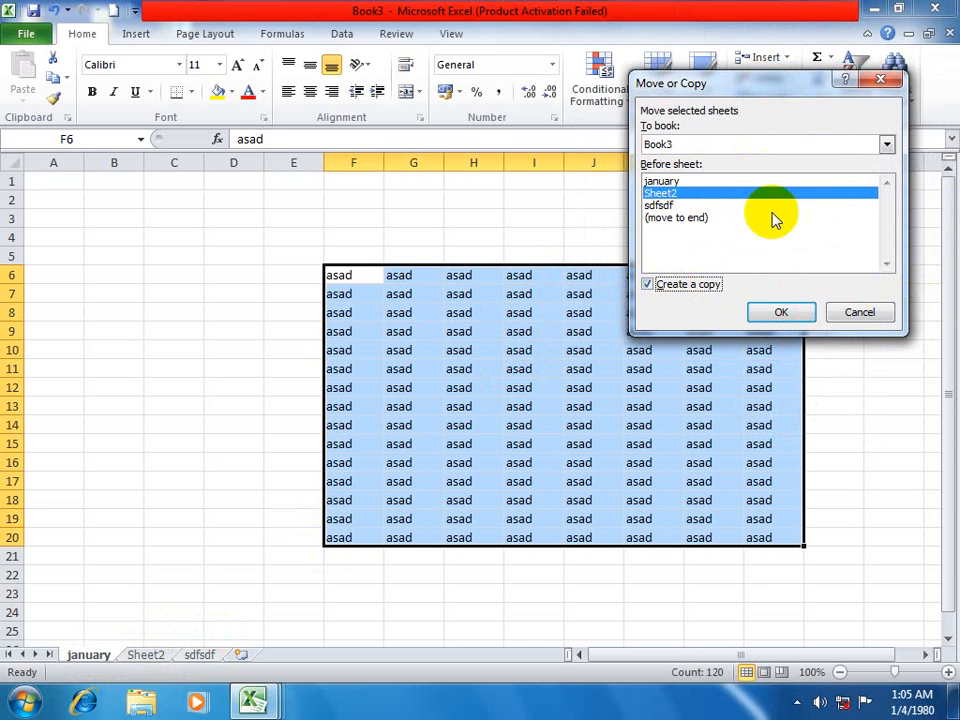
pyautogui.click(788, 314)
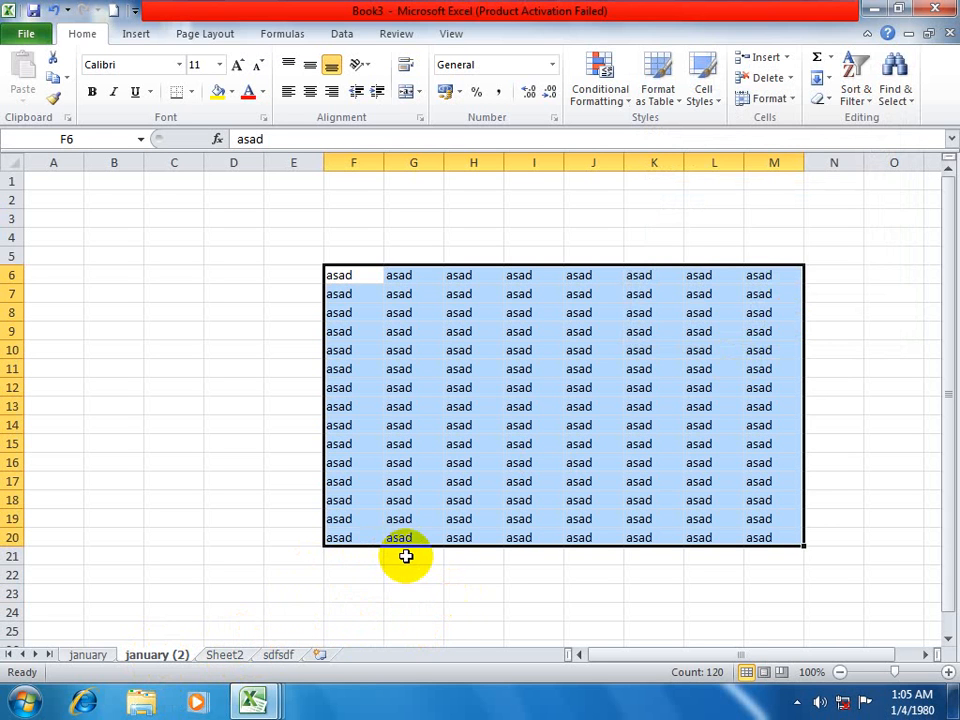
pyautogui.click(368, 272)
pyautogui.moveTo(604, 368); pyautogui.dragTo(755, 528)
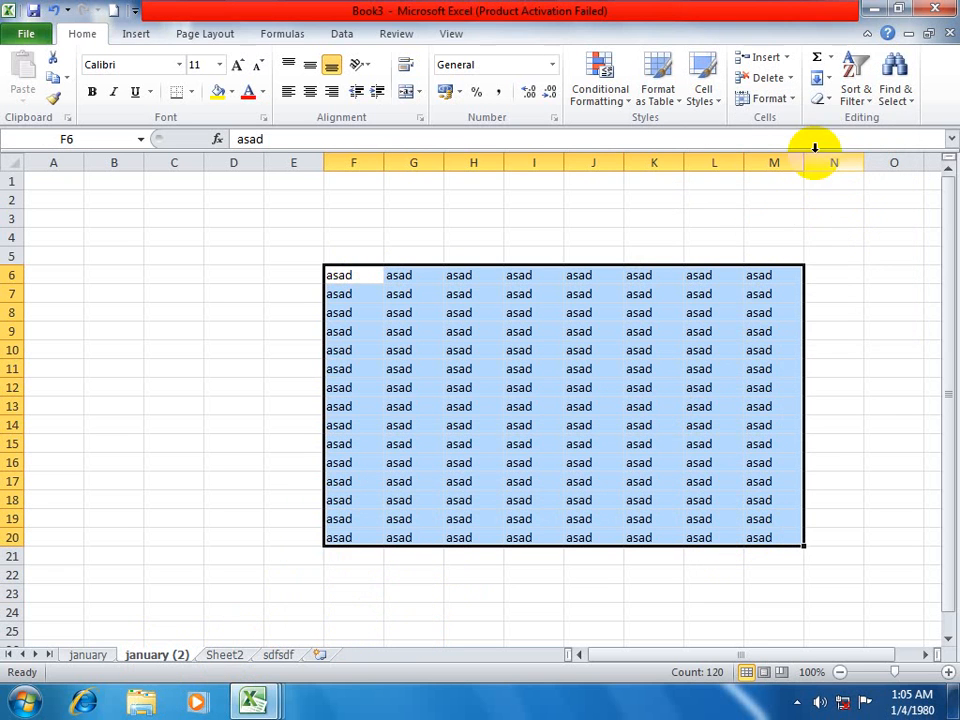
pyautogui.click(787, 101)
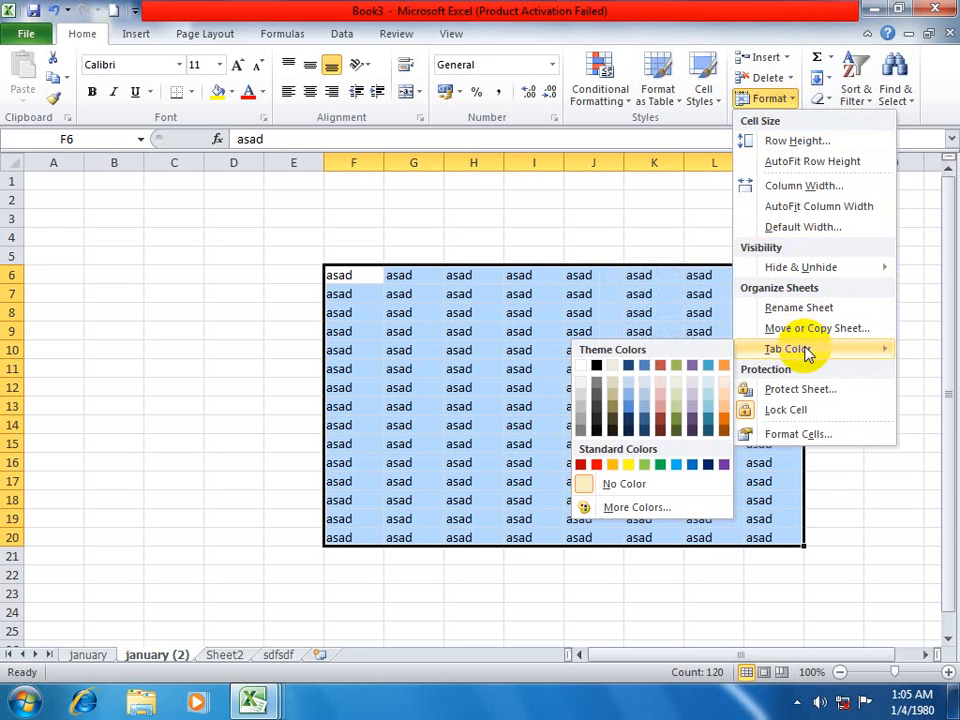
pyautogui.click(156, 517)
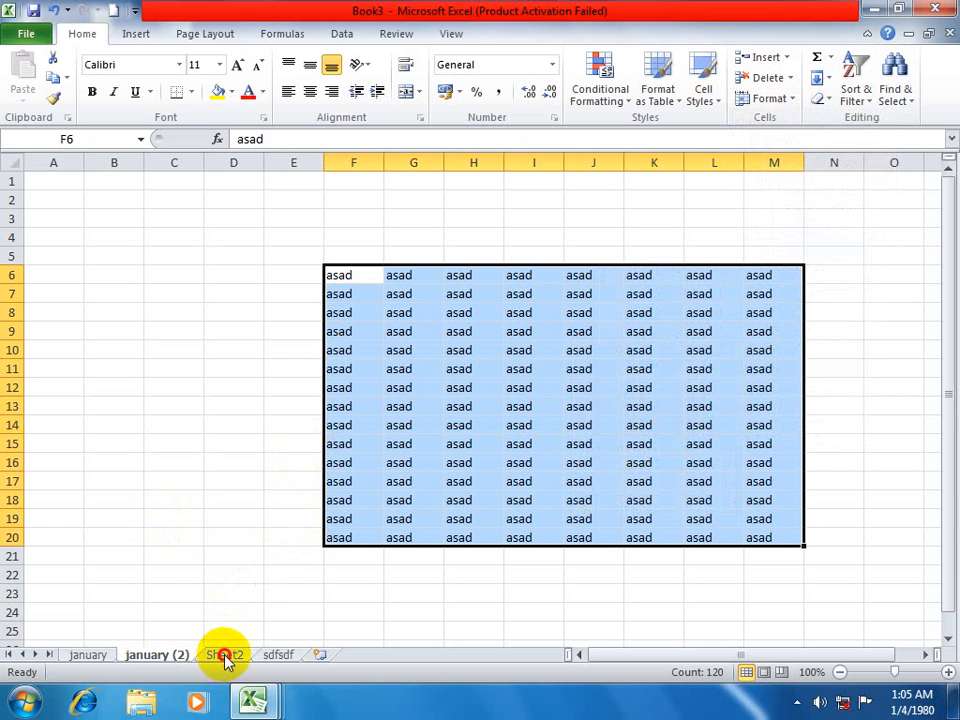
# Set the tab color of Sheet2 to a dark red theme color.
pyautogui.click(224, 655)
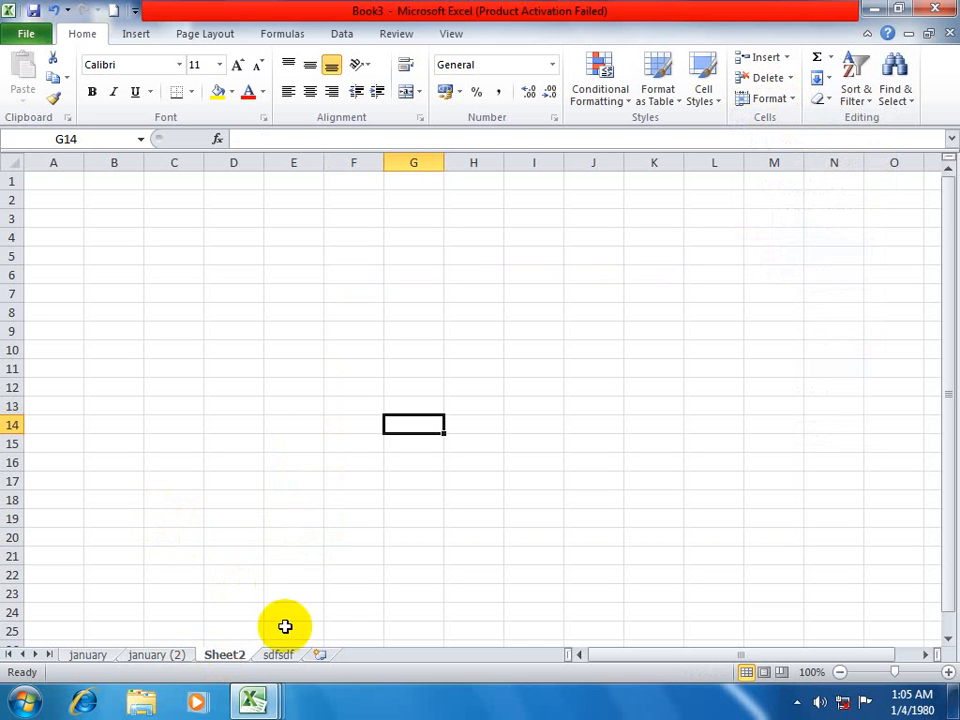
pyautogui.click(768, 98)
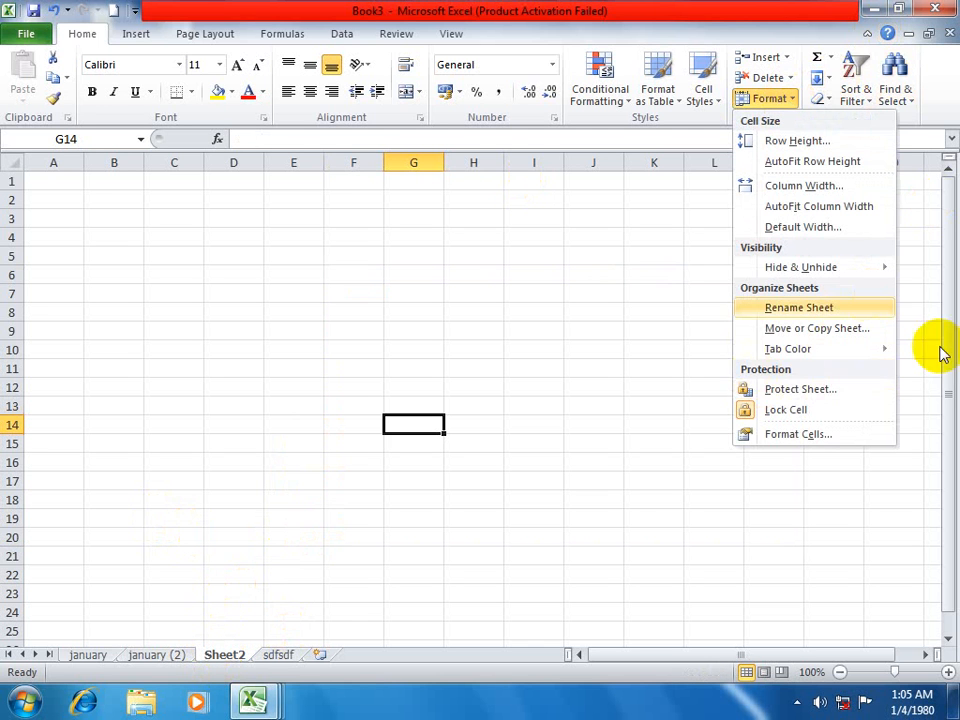
pyautogui.moveTo(801, 352)
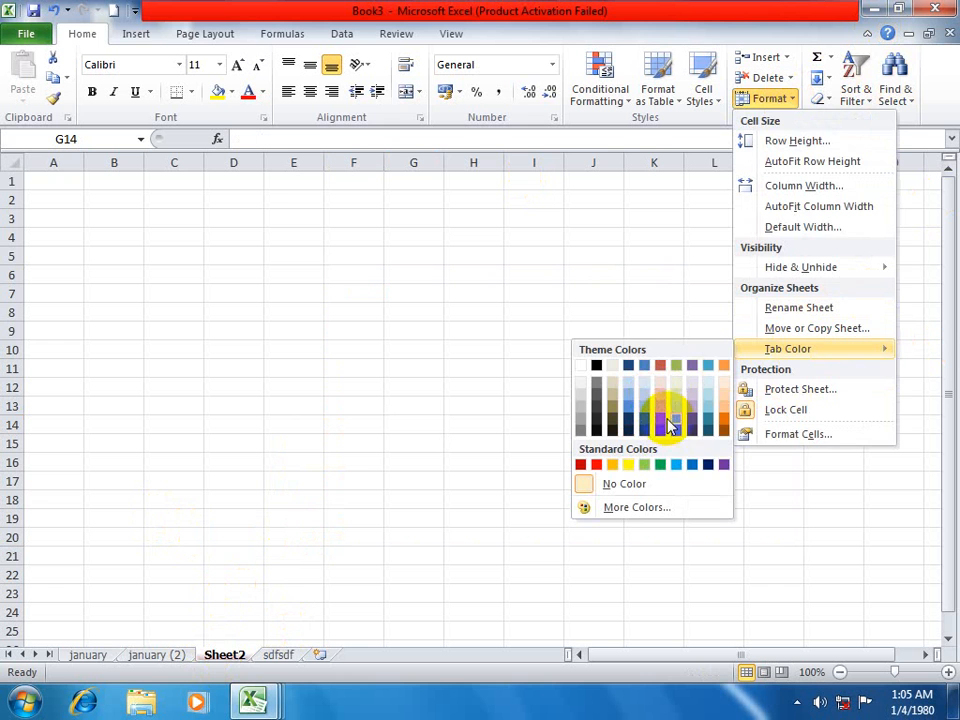
pyautogui.click(667, 424)
# Set the tab color of the sdfsdf sheet to a blue theme color.
pyautogui.click(278, 655)
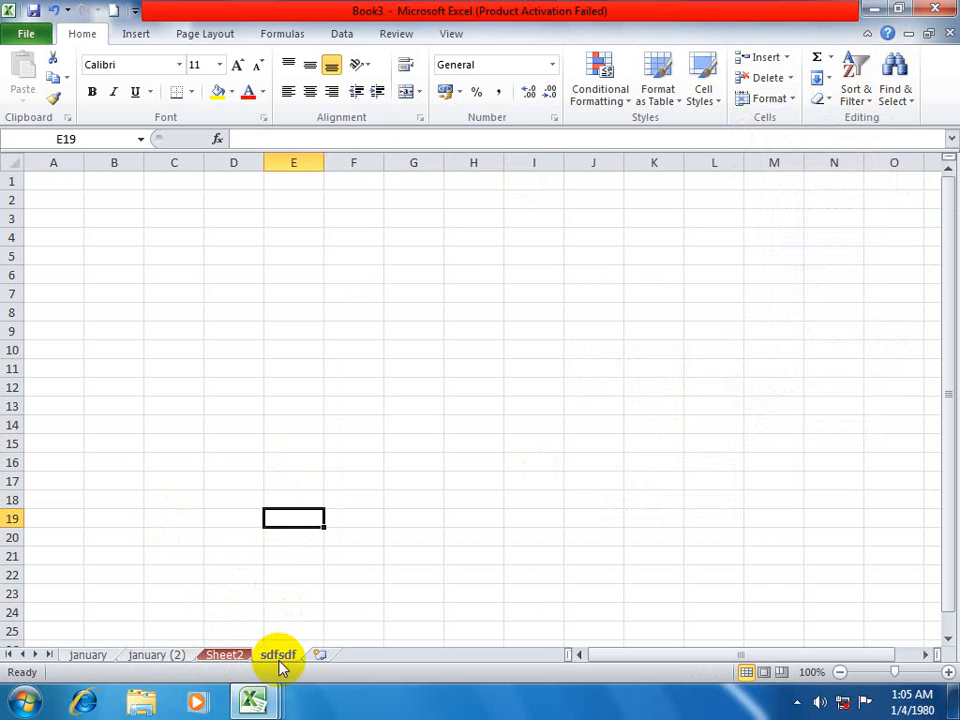
pyautogui.click(790, 99)
pyautogui.moveTo(784, 349)
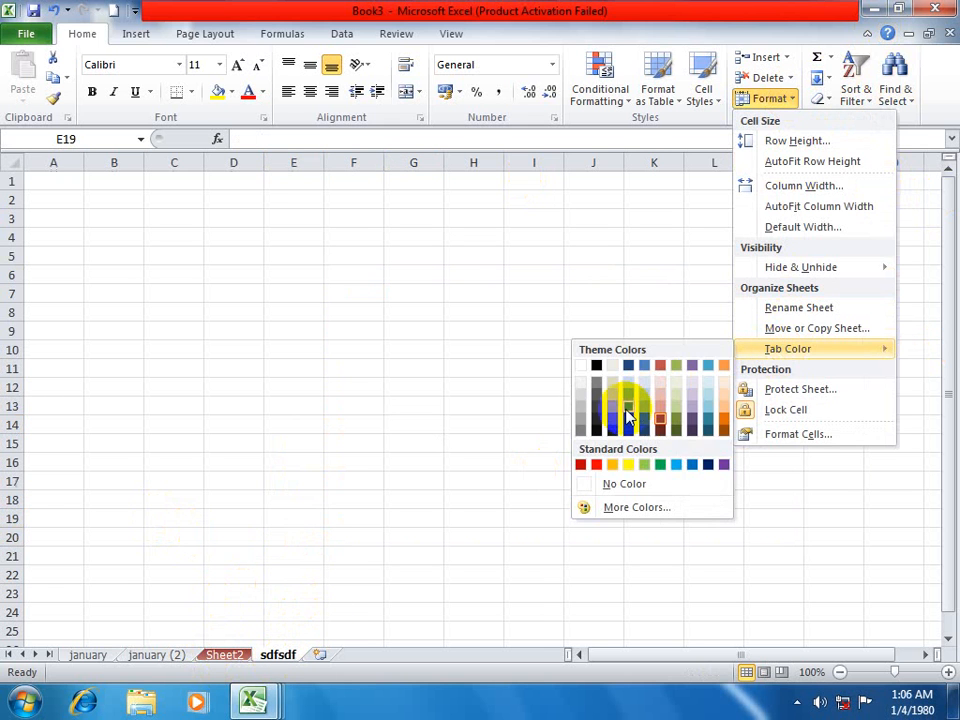
pyautogui.click(643, 392)
pyautogui.click(647, 388)
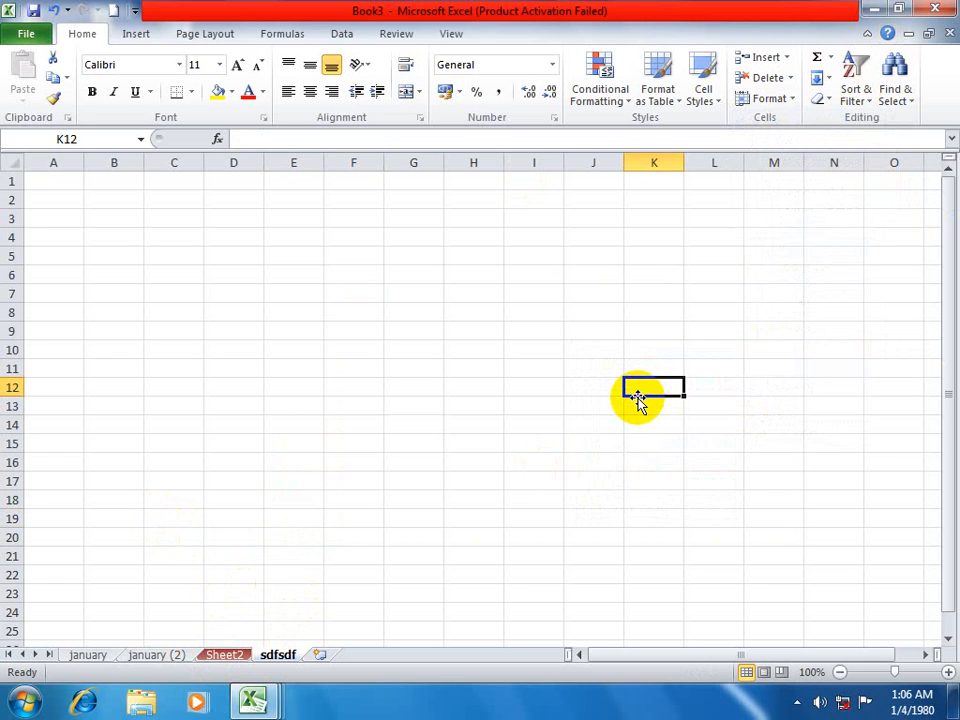
pyautogui.rightClick(220, 658)
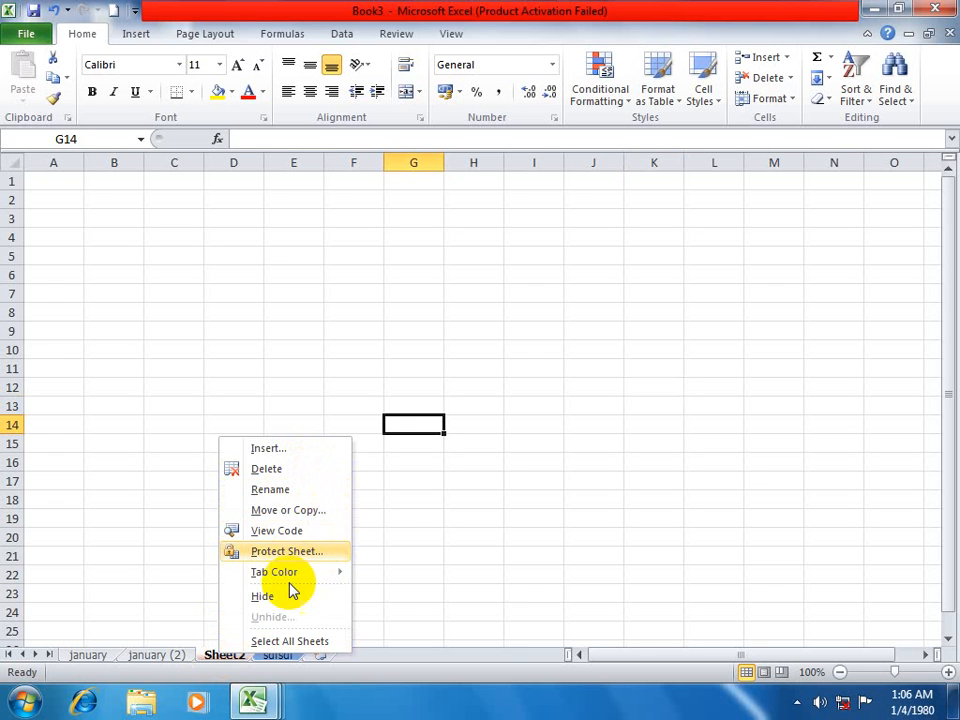
pyautogui.moveTo(316, 577)
pyautogui.click(440, 572)
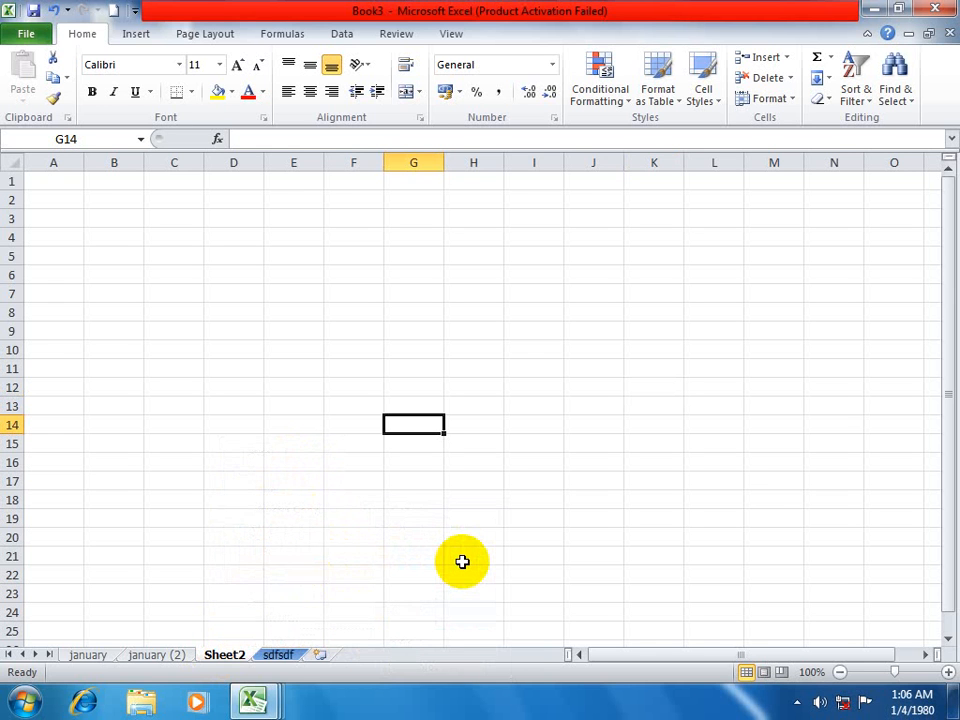
pyautogui.click(476, 541)
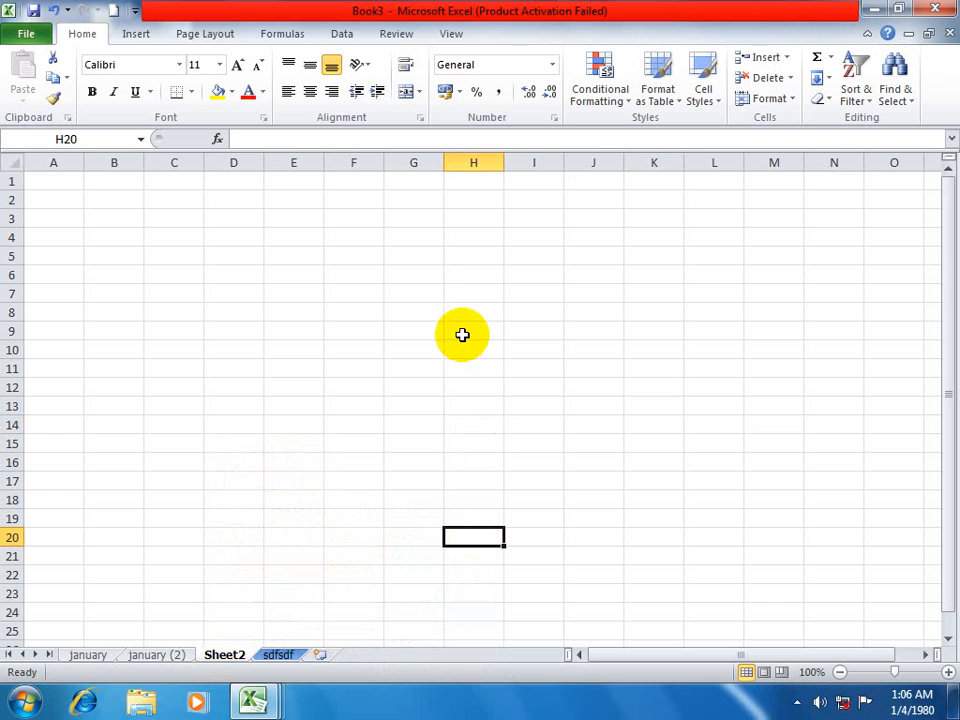
# Create a new blank workbook and fill the range G7:K15 of Sheet1 with a person's first name.
pyautogui.moveTo(400, 293); pyautogui.dragTo(636, 444)
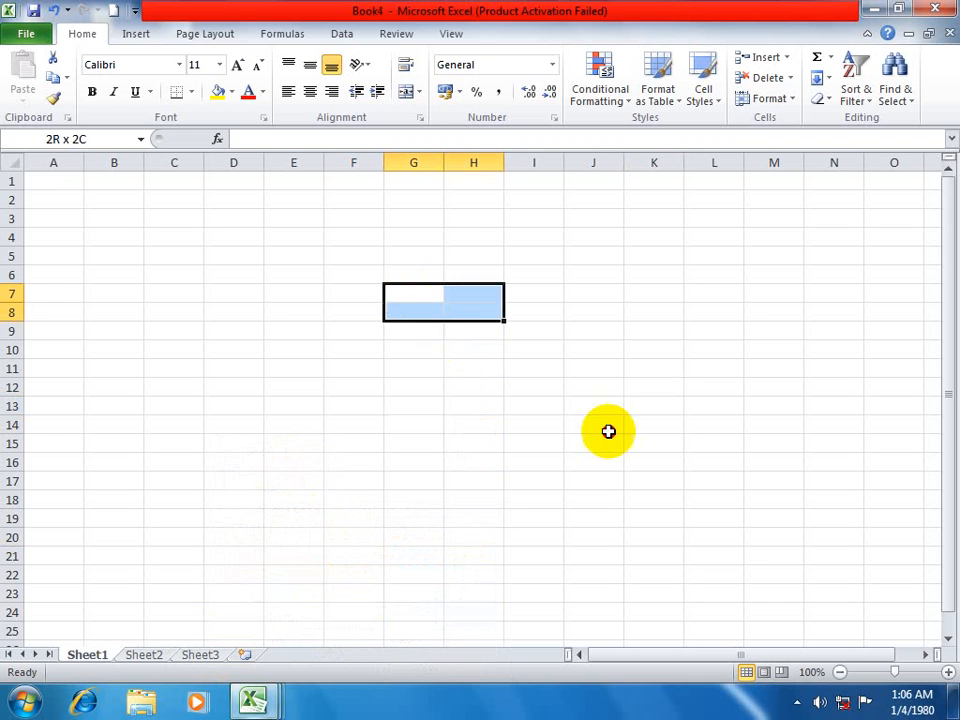
pyautogui.write('asad')
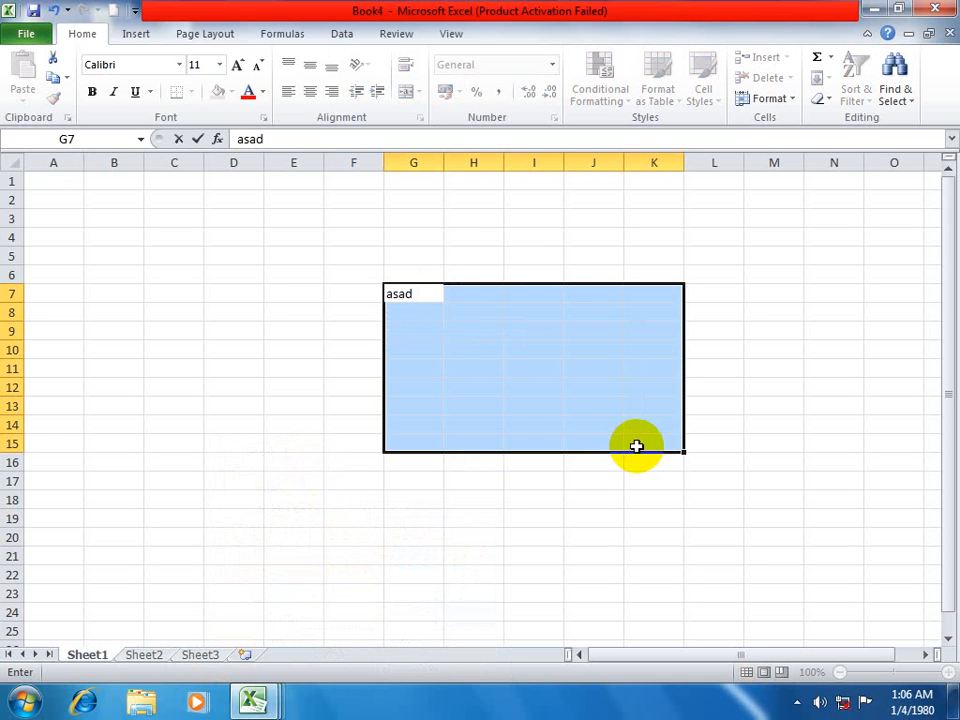
pyautogui.hotkey('ctrl', 'Return')
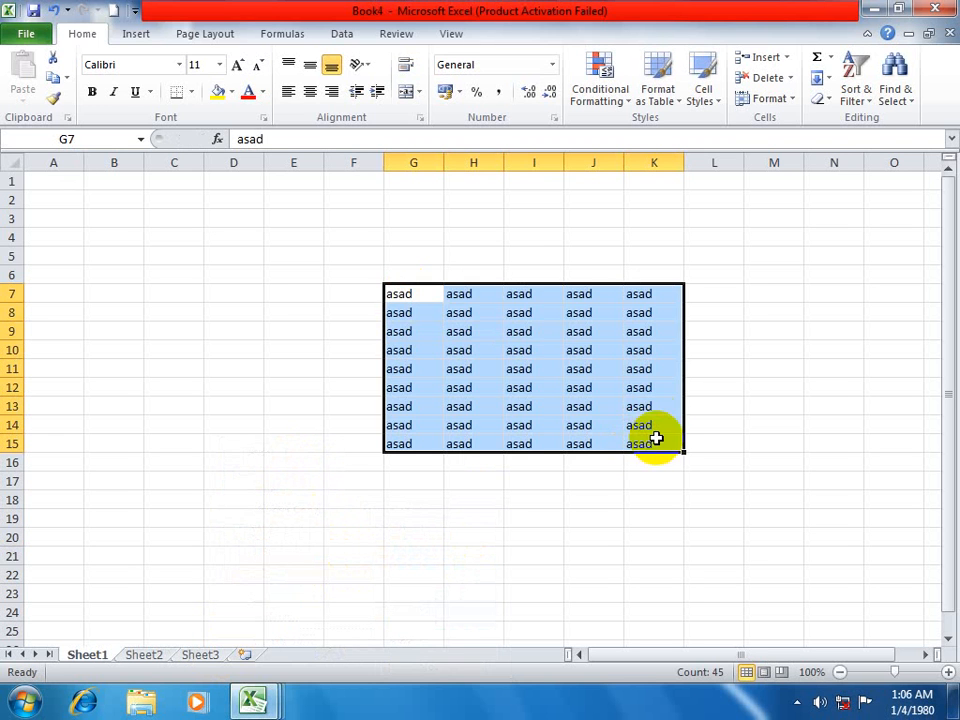
# Protect Sheet1 with the default permissions, entering and confirming a password to unprotect the sheet.
pyautogui.click(786, 99)
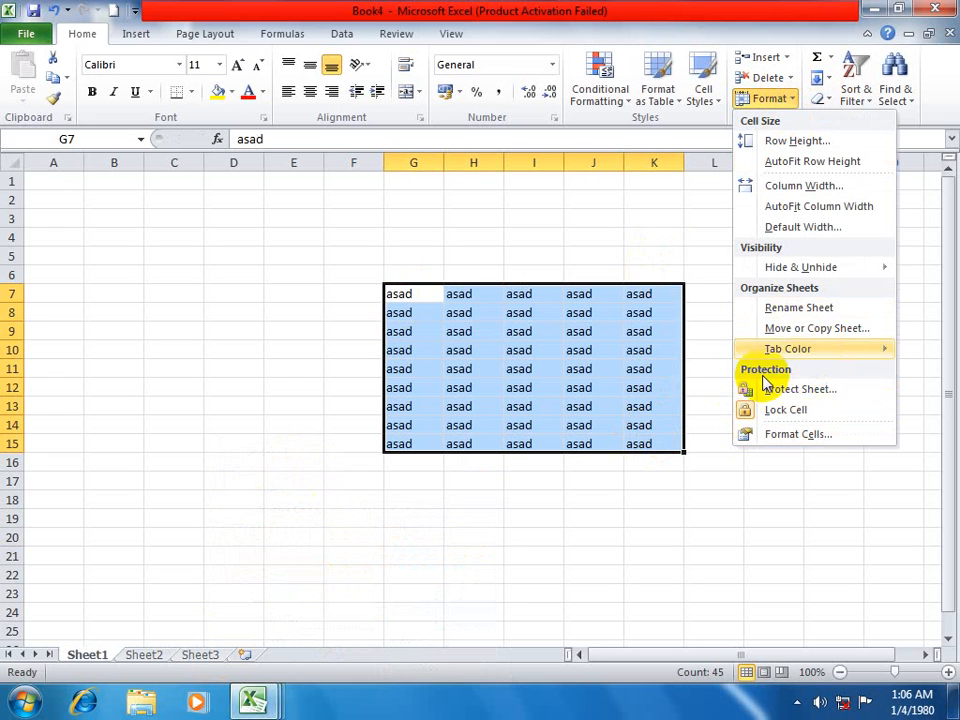
pyautogui.moveTo(790, 352)
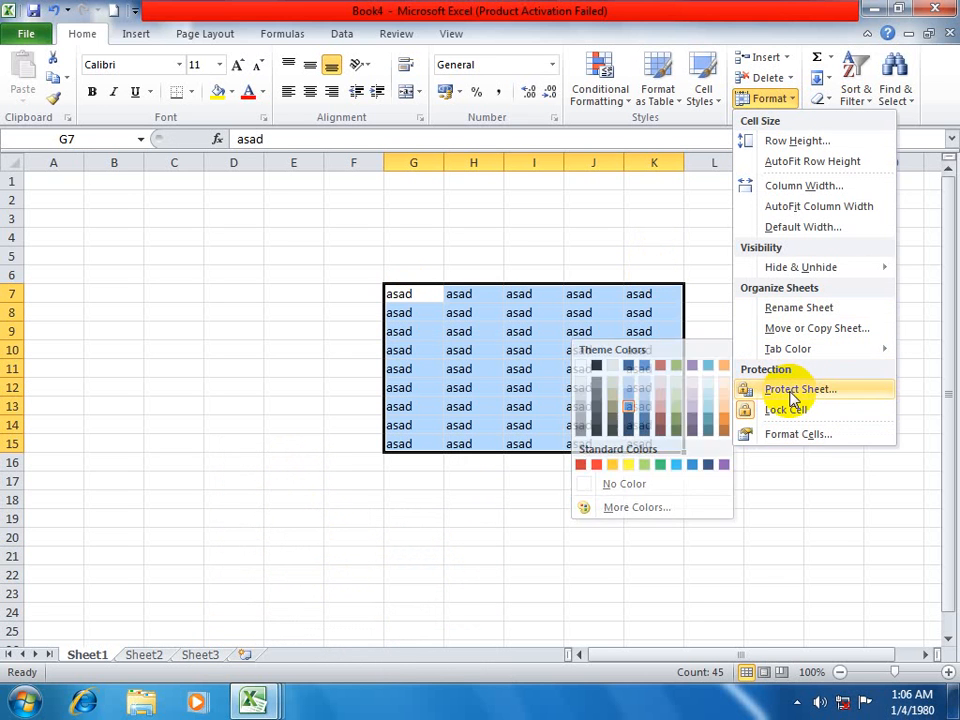
pyautogui.click(790, 393)
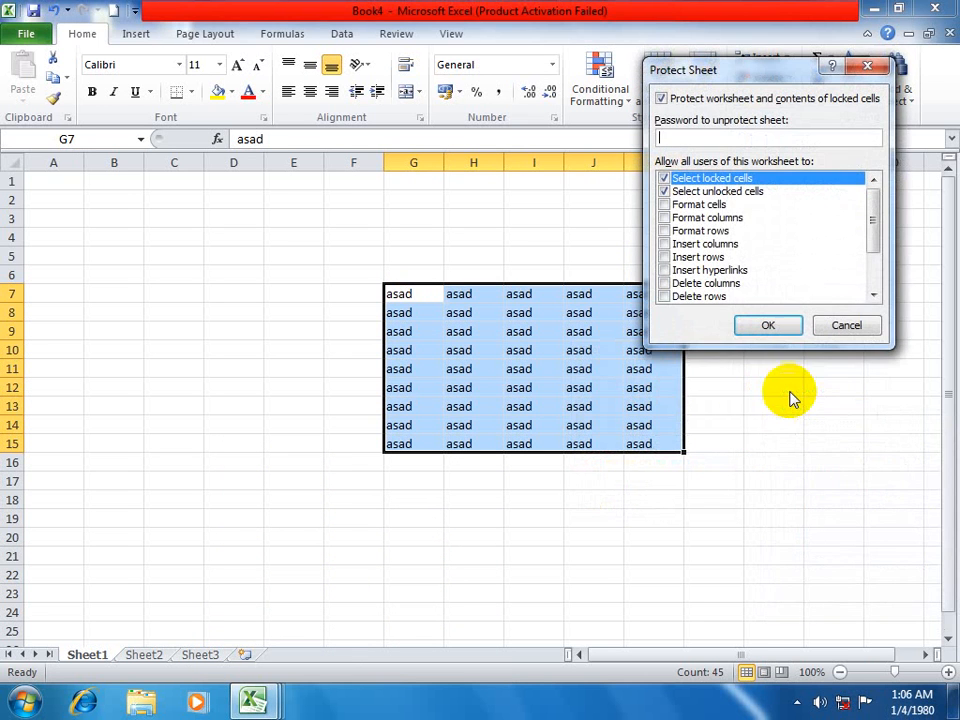
pyautogui.write('••••')
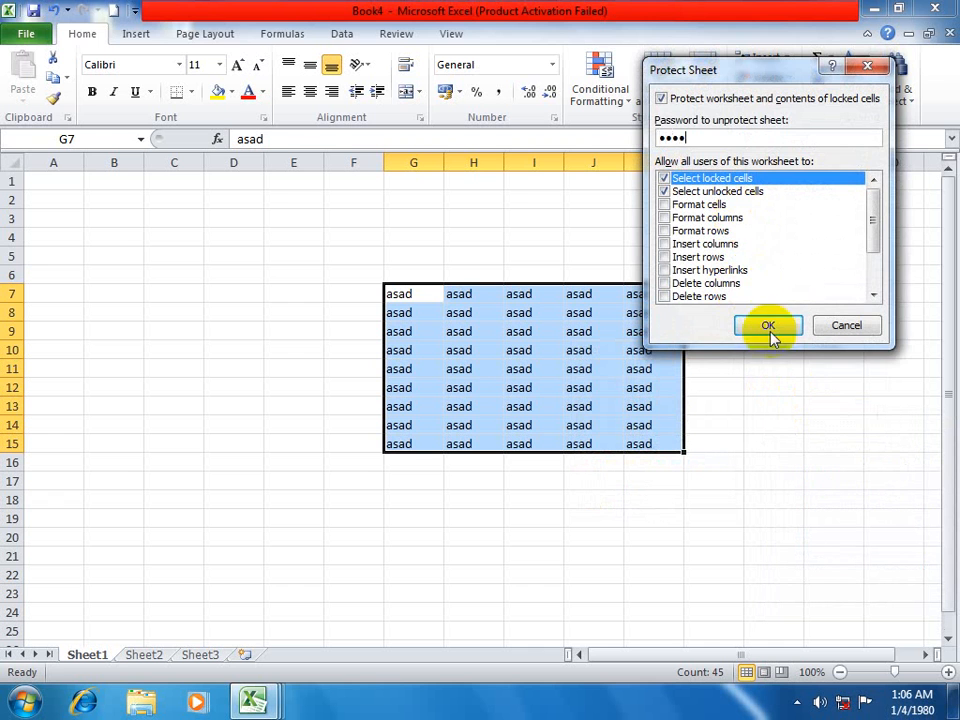
pyautogui.click(768, 330)
pyautogui.write('••••')
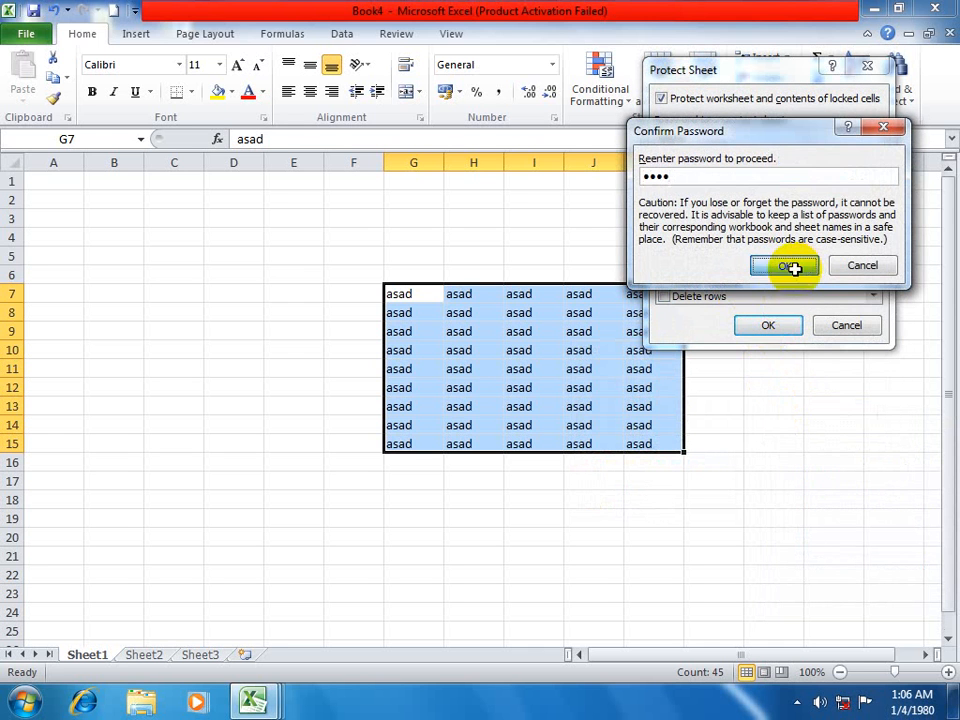
pyautogui.click(790, 266)
# Test the sheet protection by trying to edit several blank cells around the data, including M8, F13, H18 and L16.
pyautogui.doubleClick(780, 314)
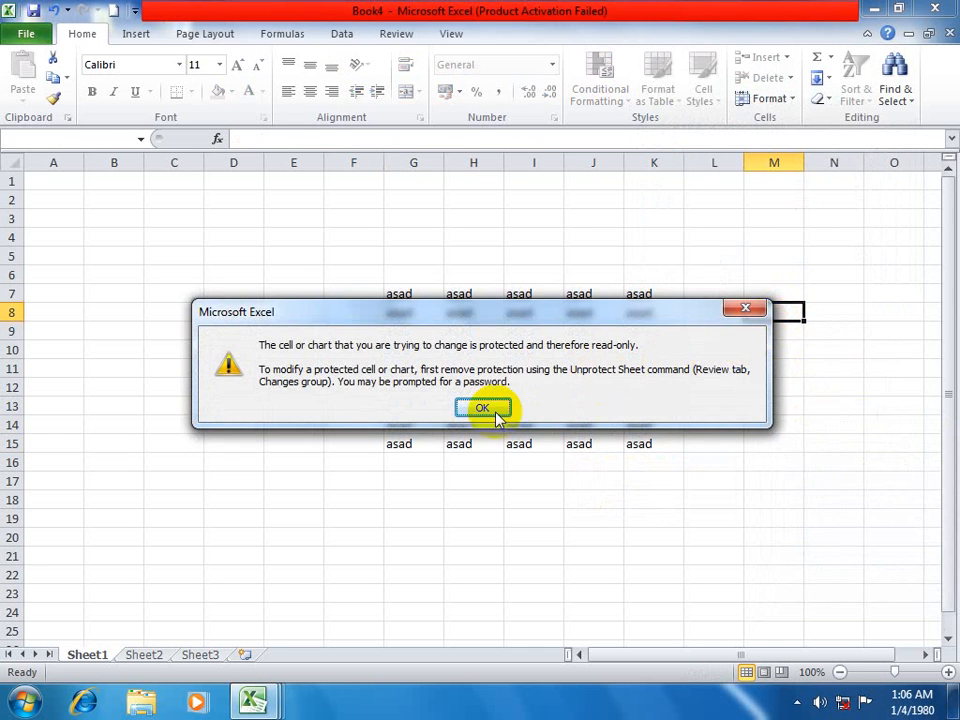
pyautogui.click(497, 416)
pyautogui.doubleClick(336, 407)
pyautogui.click(500, 410)
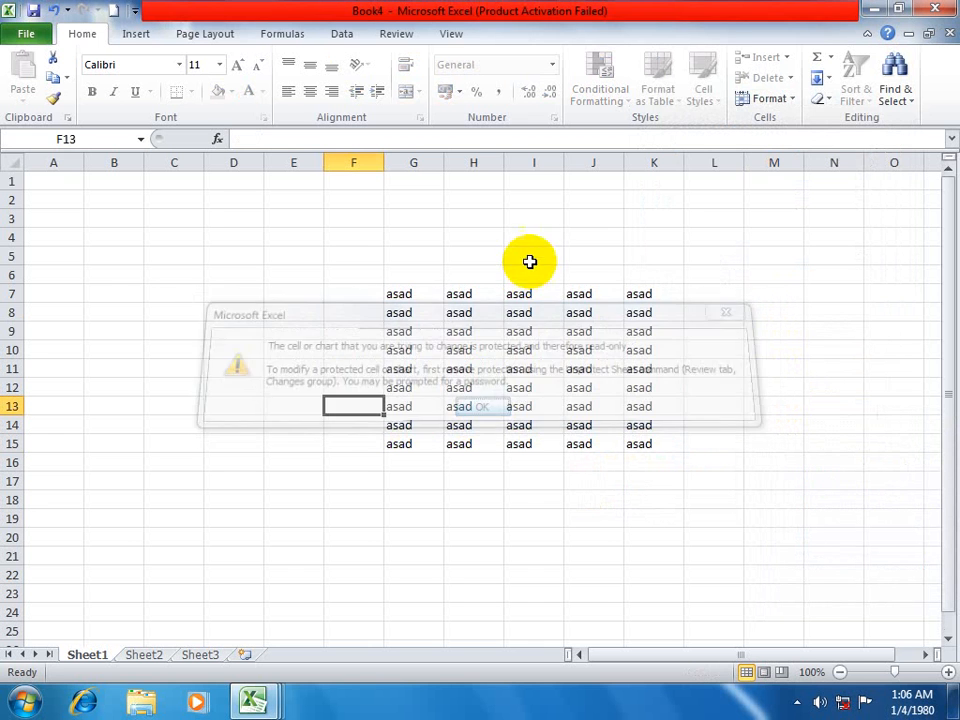
pyautogui.doubleClick(530, 240)
pyautogui.click(480, 405)
pyautogui.click(472, 497)
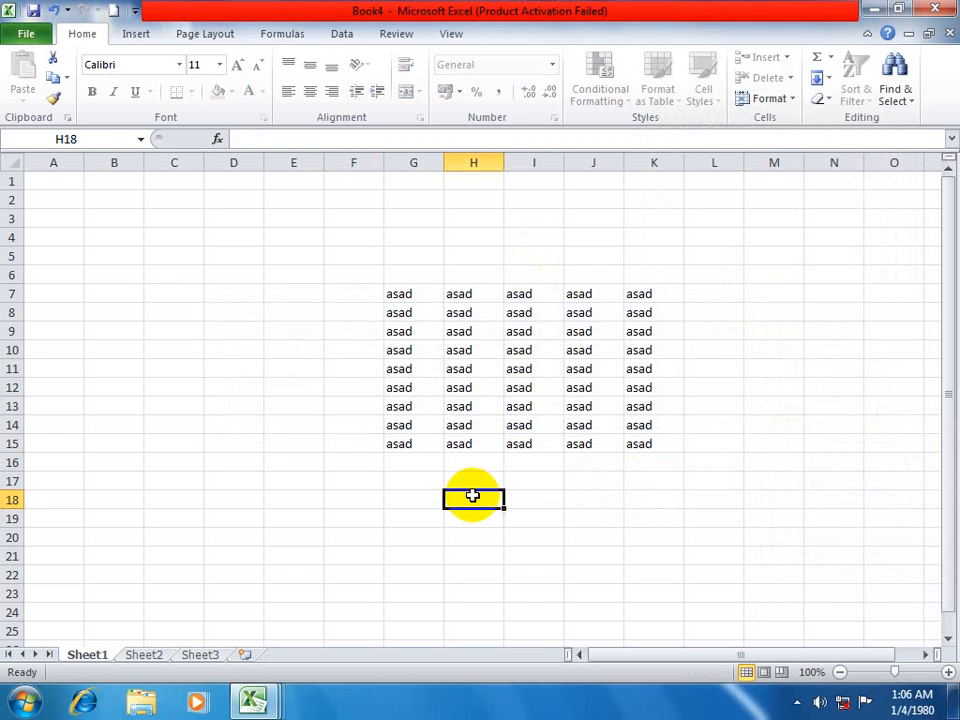
pyautogui.doubleClick(472, 497)
pyautogui.click(485, 408)
pyautogui.doubleClick(710, 466)
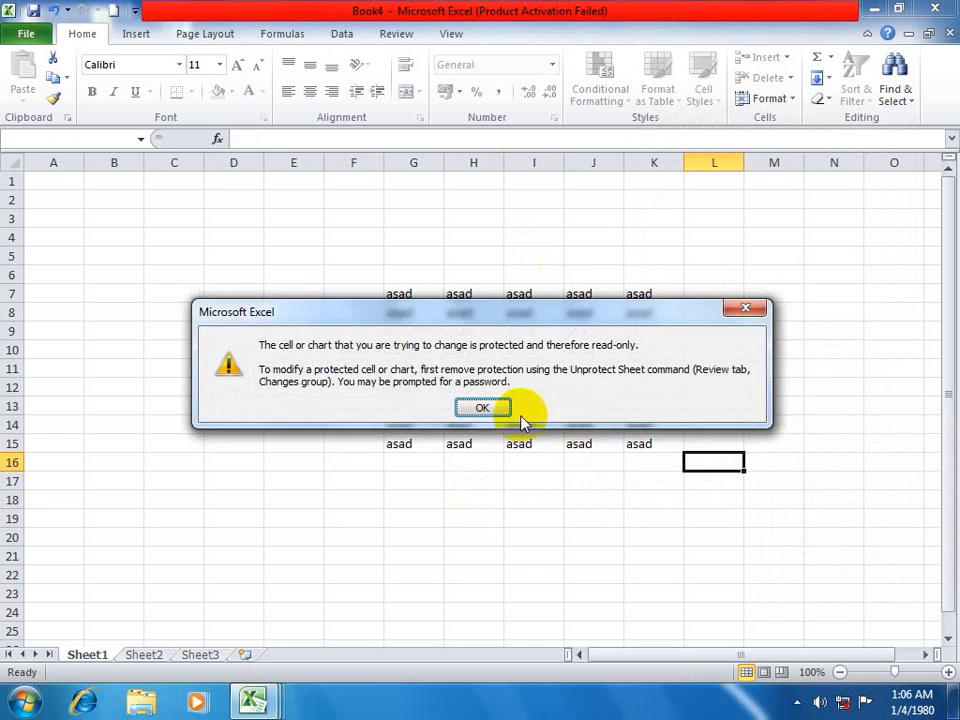
pyautogui.click(505, 413)
pyautogui.doubleClick(442, 497)
pyautogui.click(482, 407)
# Try to edit the filled cell I11 on the protected sheet.
pyautogui.click(524, 366)
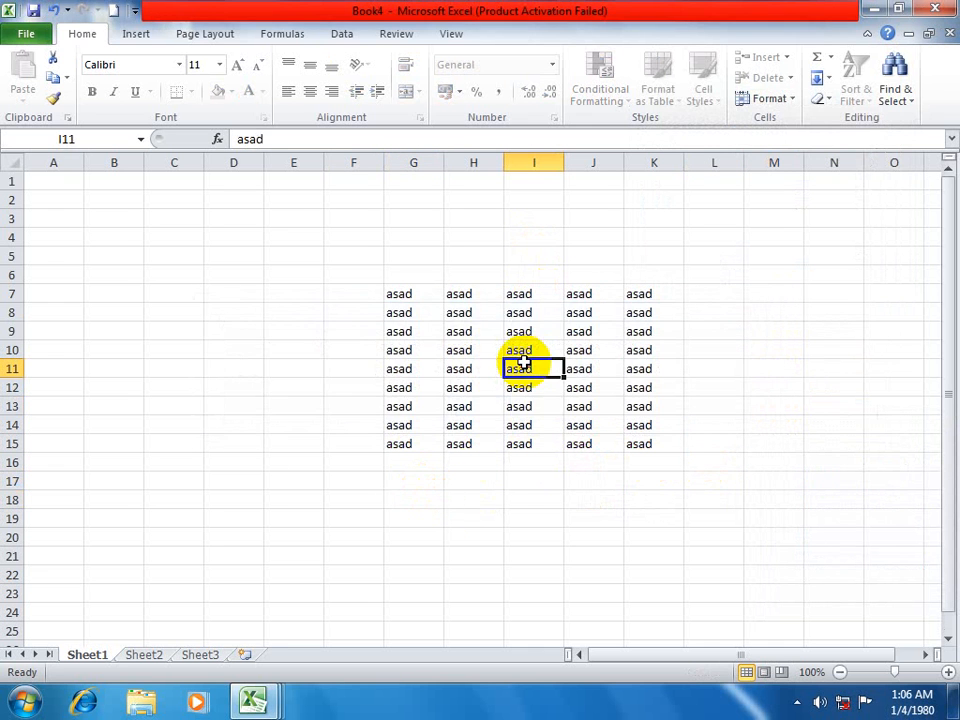
pyautogui.doubleClick(524, 364)
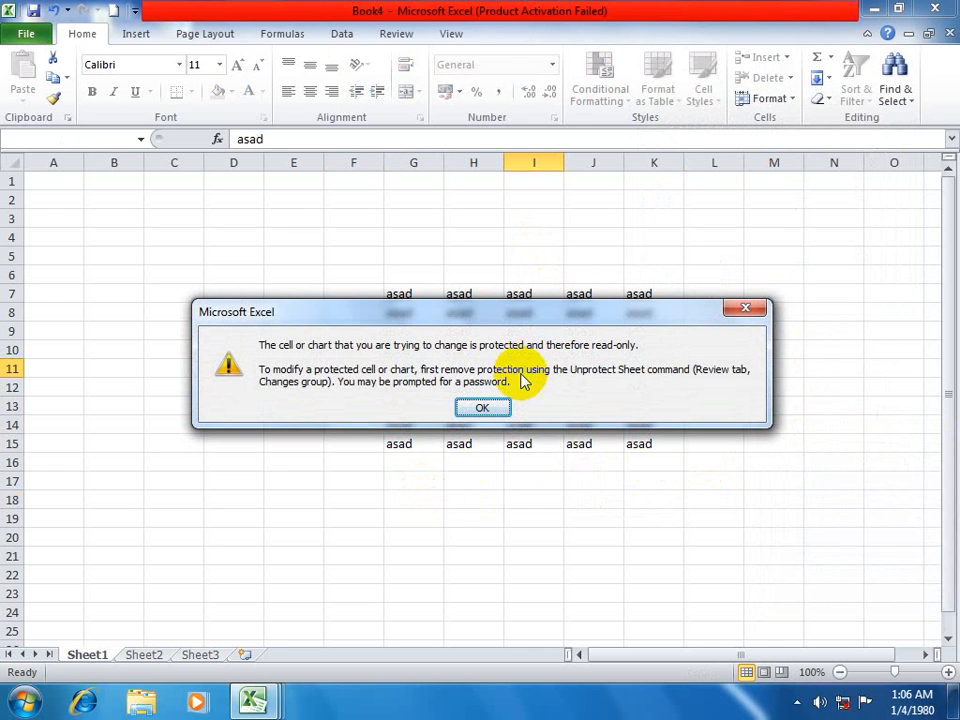
pyautogui.click(489, 407)
pyautogui.doubleClick(489, 404)
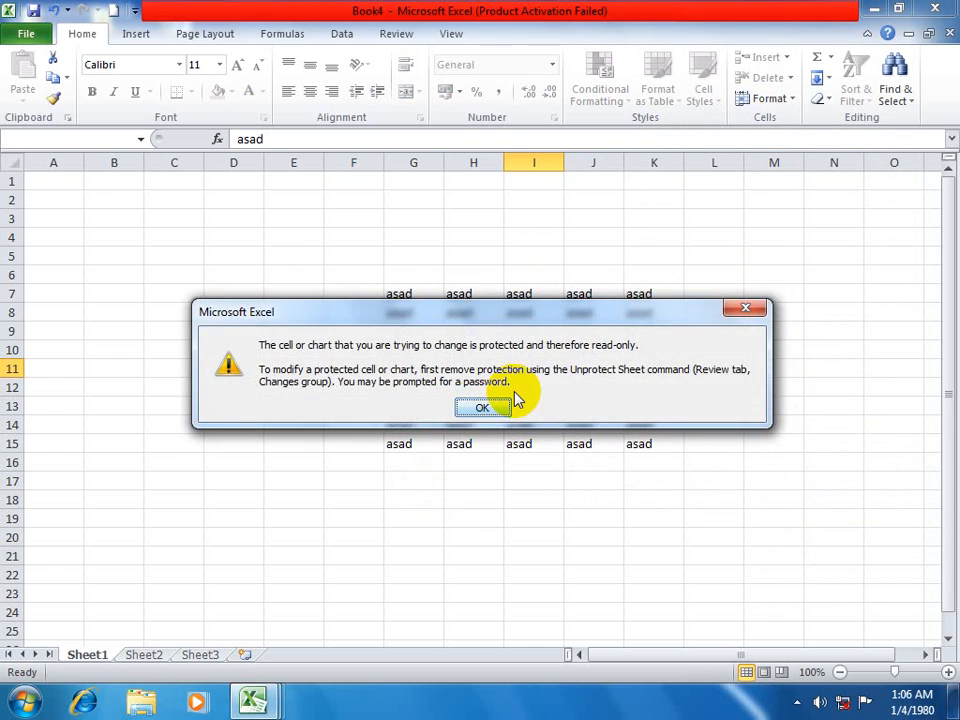
pyautogui.click(483, 408)
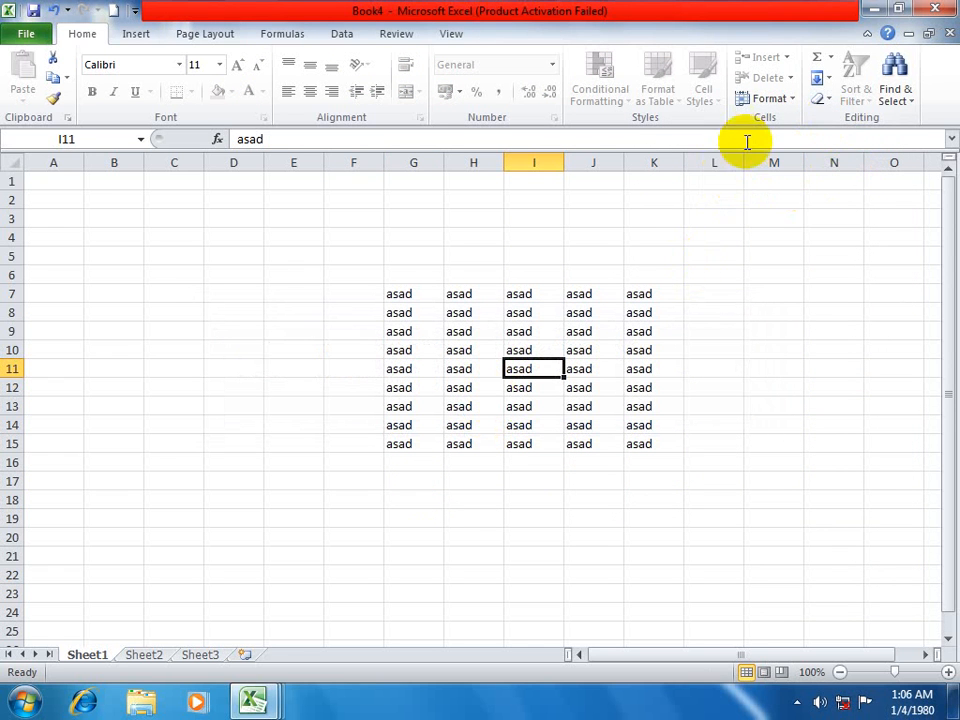
pyautogui.click(793, 101)
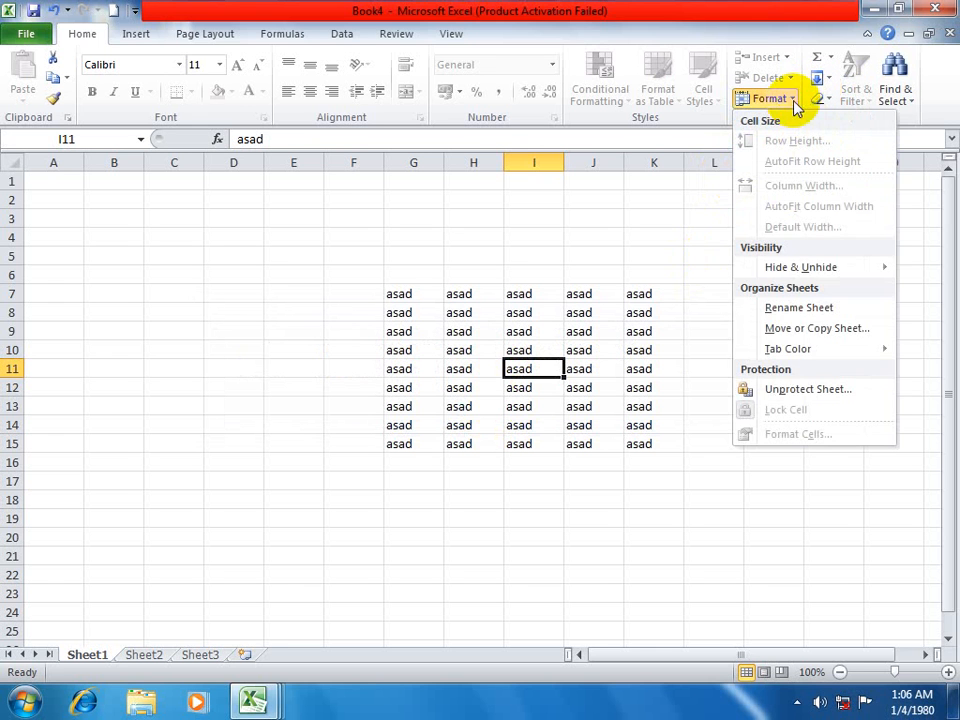
pyautogui.click(786, 393)
pyautogui.write('•')
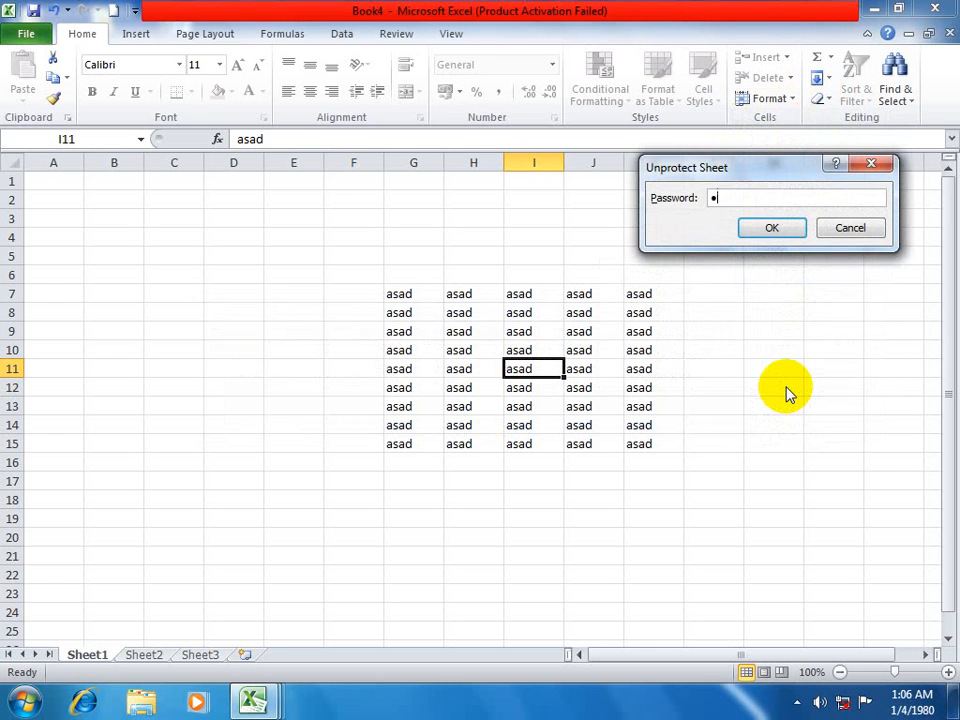
pyautogui.write('•••')
pyautogui.click(844, 232)
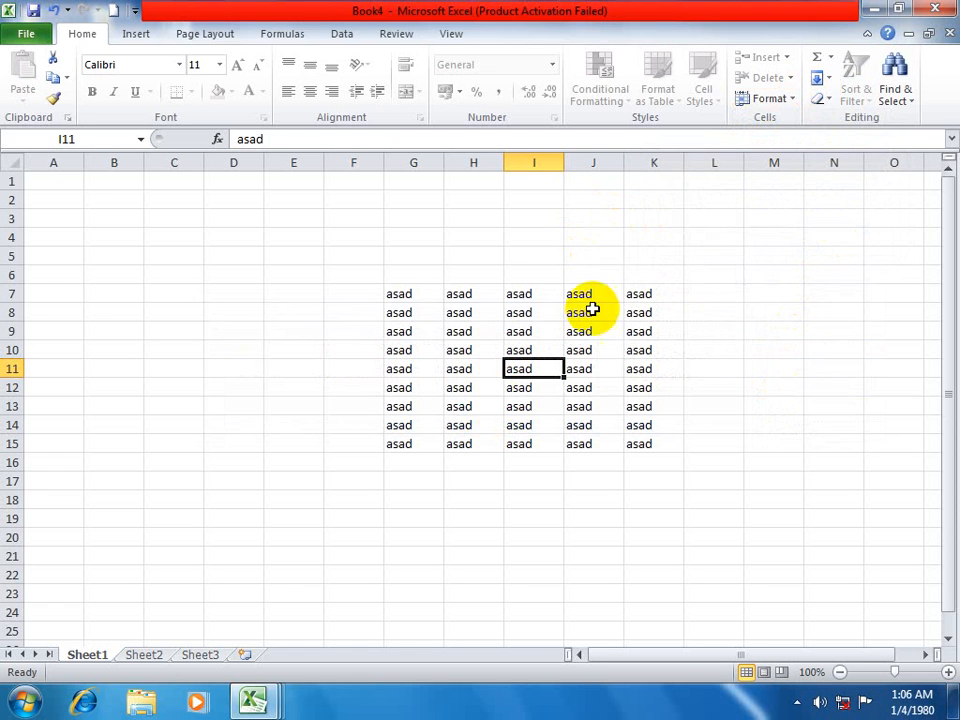
# Try to change the font size of cell H10 on the protected sheet.
pyautogui.click(649, 382)
pyautogui.click(492, 343)
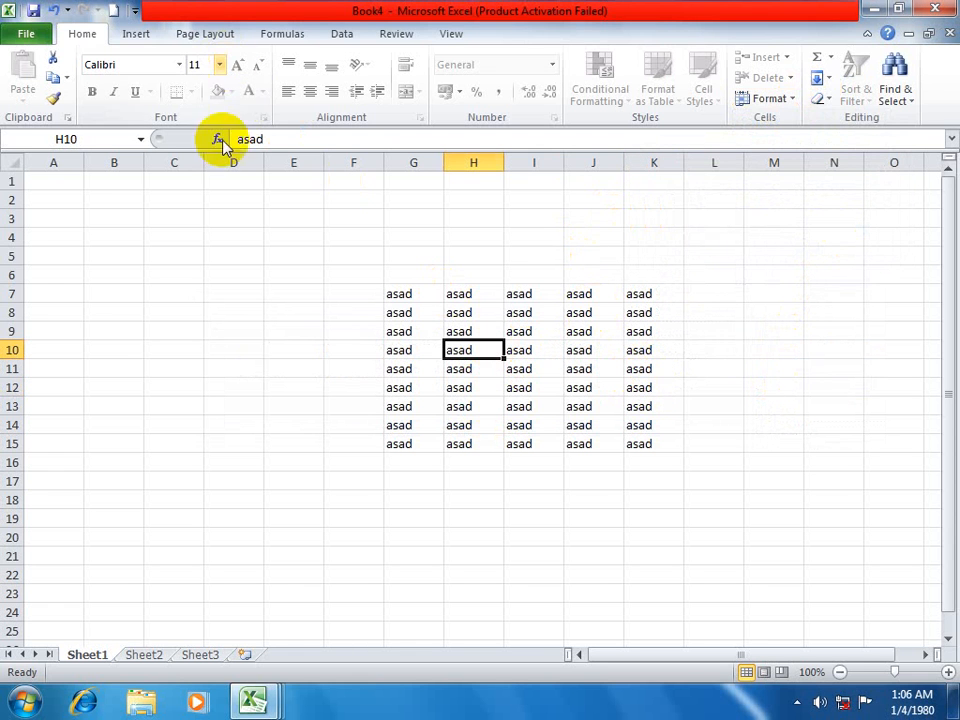
pyautogui.click(219, 64)
pyautogui.click(199, 267)
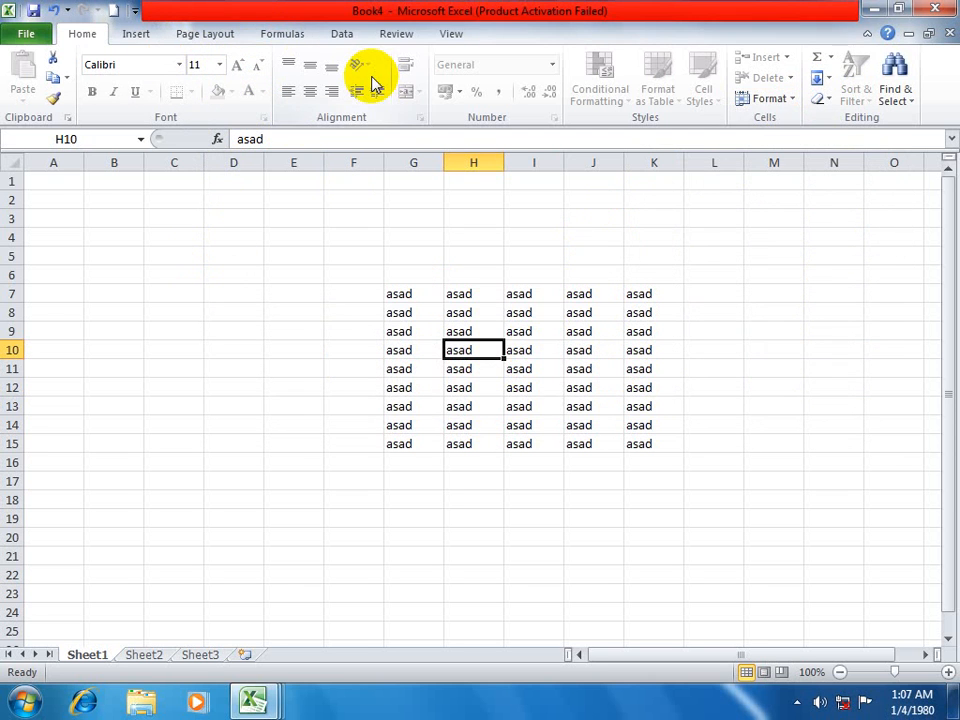
# Unprotect Sheet1 by entering the sheet password.
pyautogui.click(778, 104)
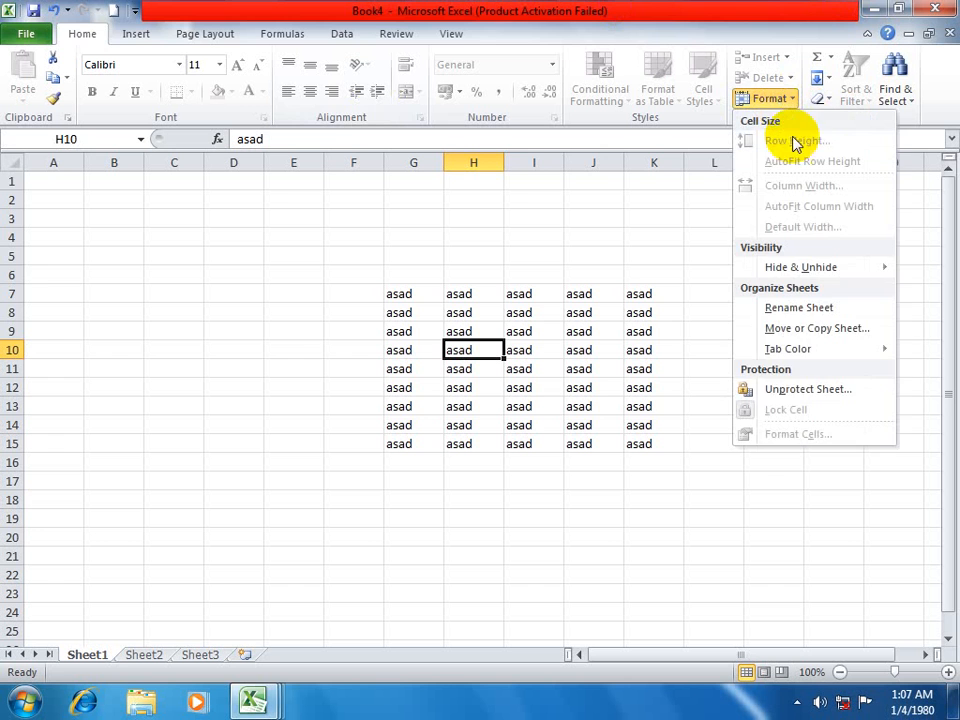
pyautogui.click(776, 390)
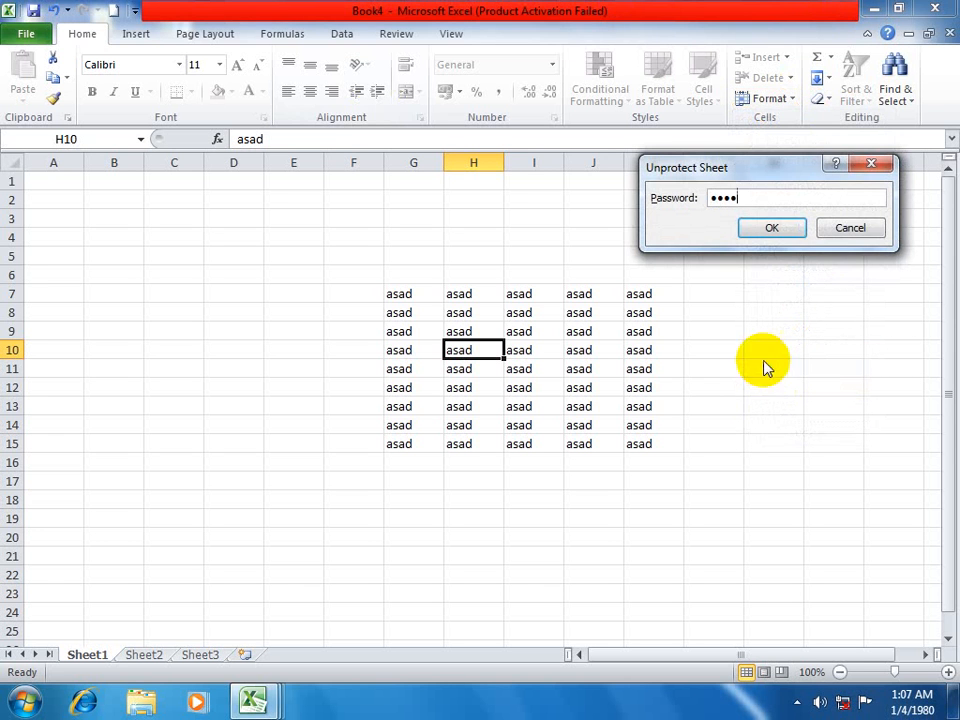
pyautogui.click(772, 228)
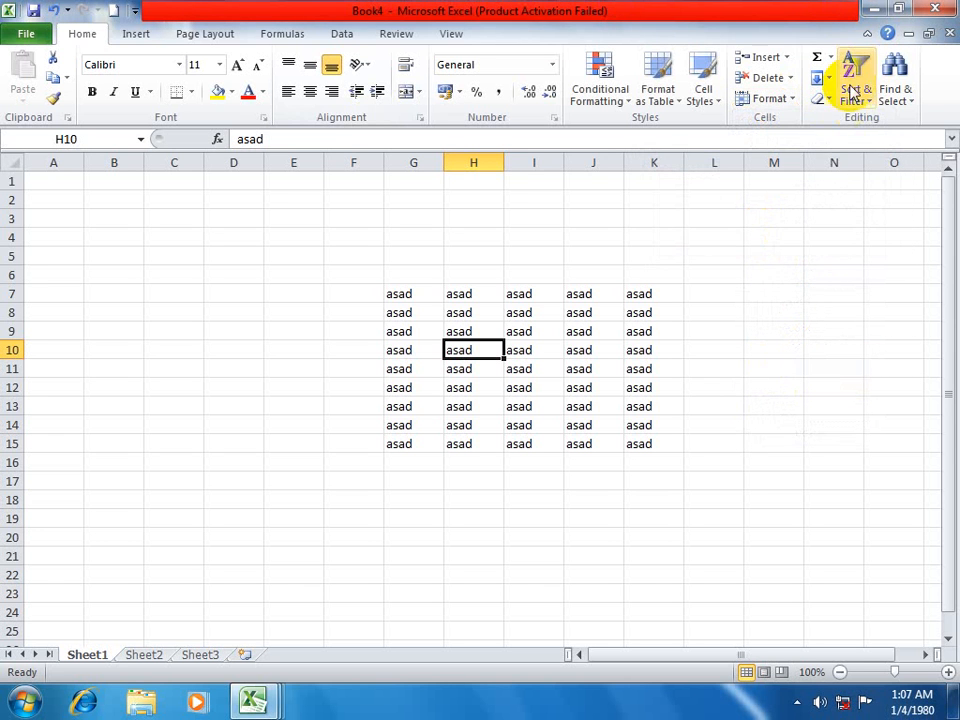
# Protect Sheet1 with a confirmed password, also allowing users to format cells, columns and rows and to insert columns and rows.
pyautogui.click(790, 100)
pyautogui.click(778, 386)
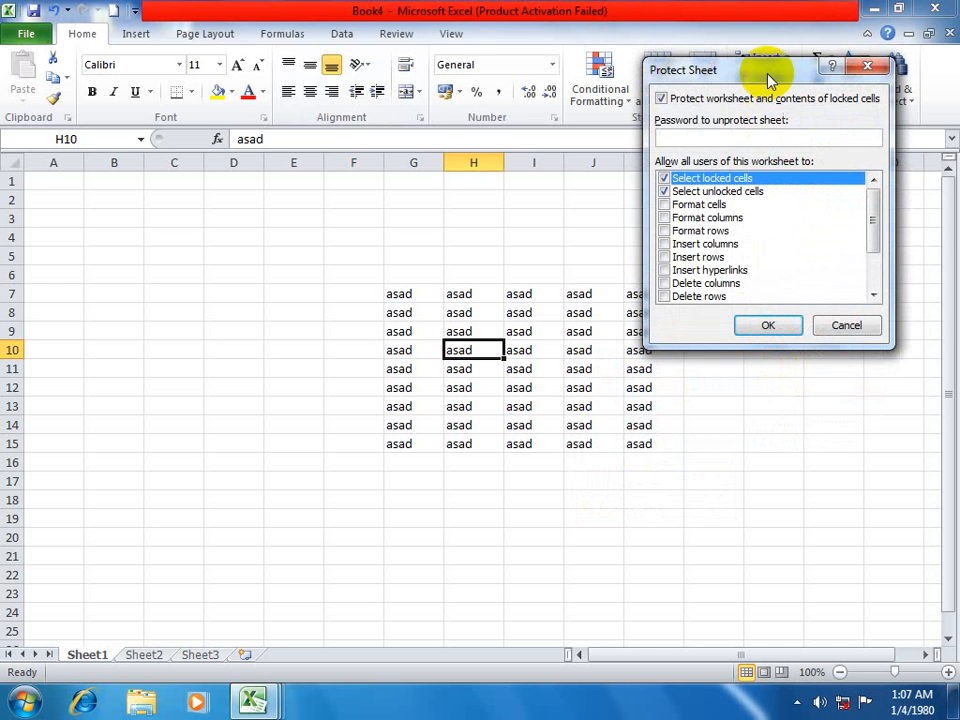
pyautogui.moveTo(779, 74); pyautogui.dragTo(815, 62)
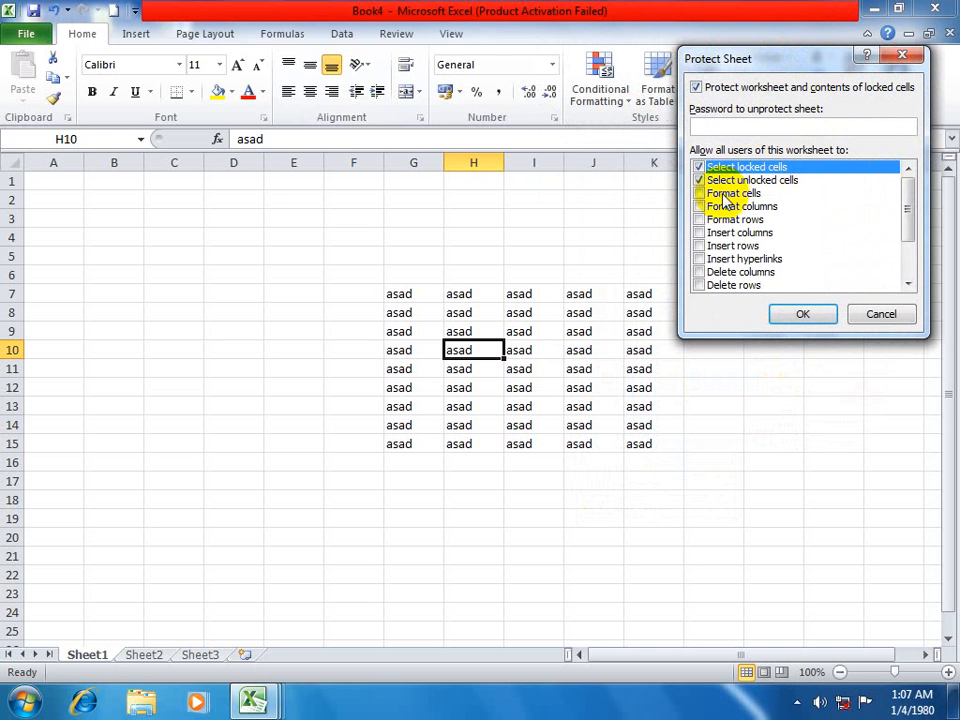
pyautogui.click(716, 194)
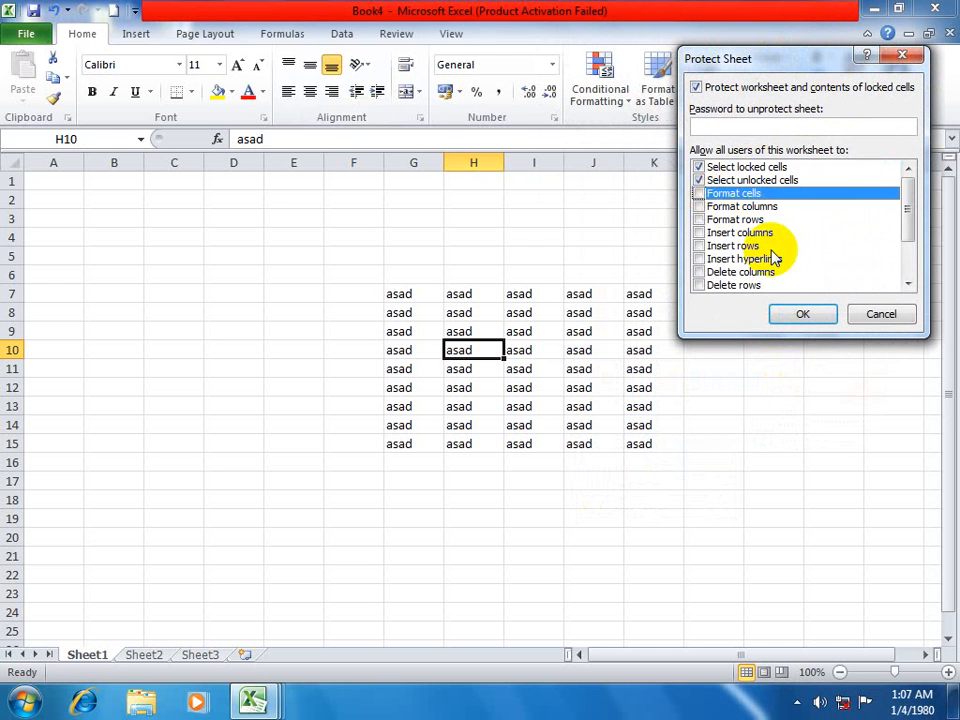
pyautogui.click(700, 206)
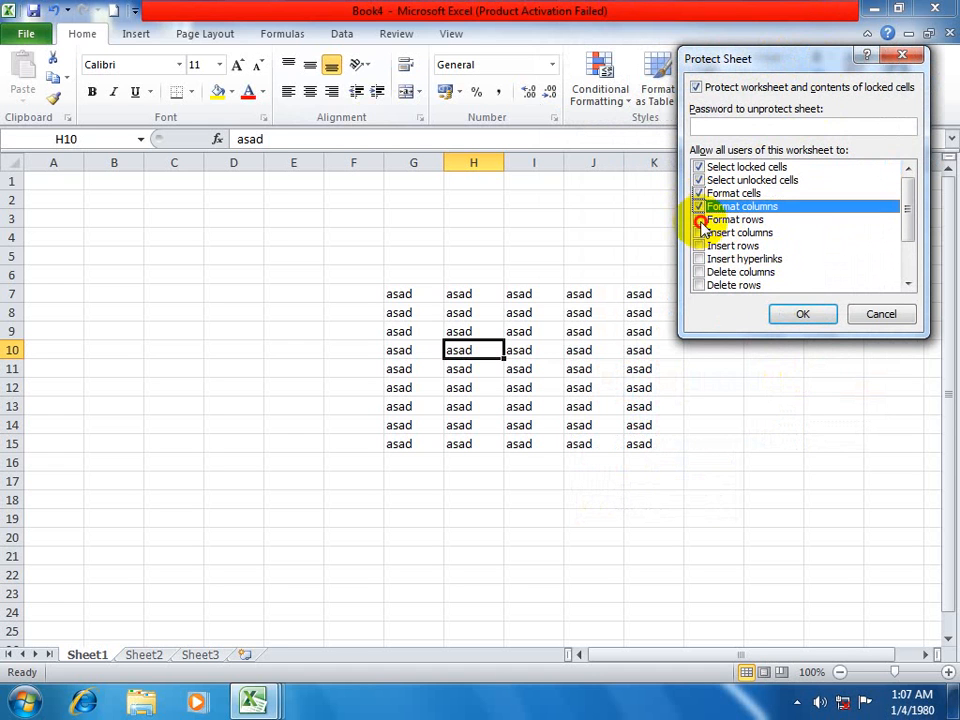
pyautogui.click(700, 219)
pyautogui.click(700, 232)
pyautogui.click(700, 245)
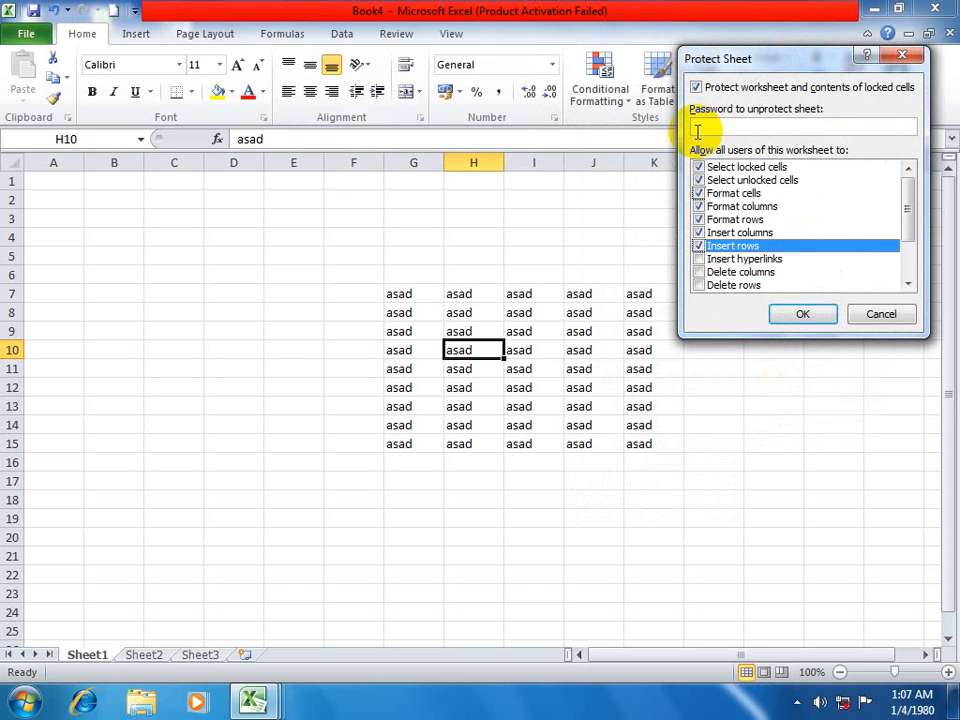
pyautogui.click(790, 316)
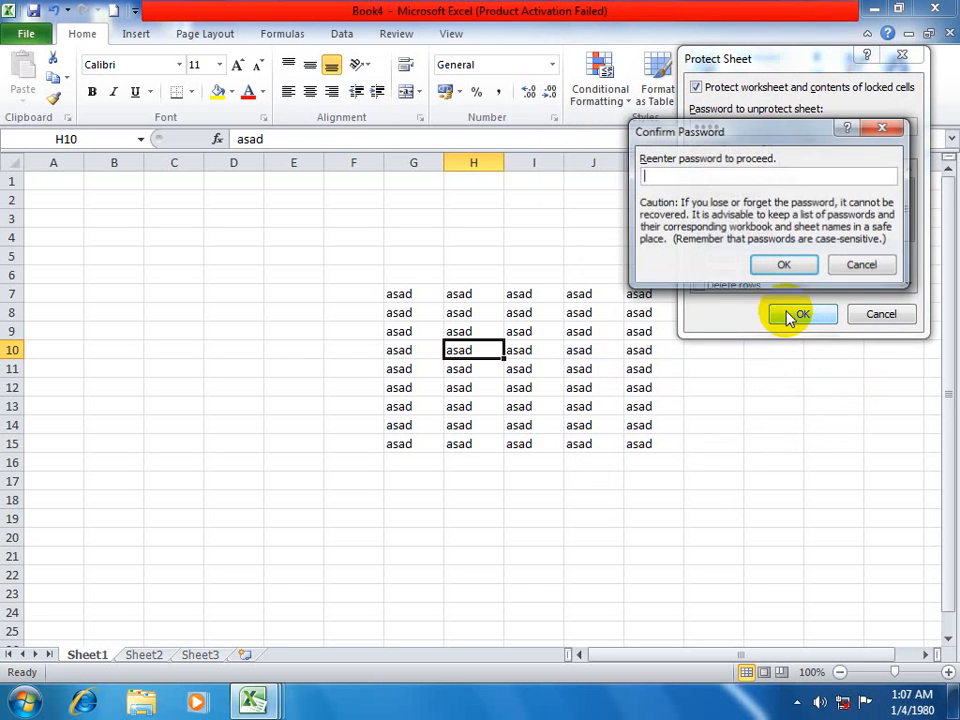
pyautogui.click(784, 266)
# Set the font size of cell J9 first to 22 and finally to 72.
pyautogui.click(579, 332)
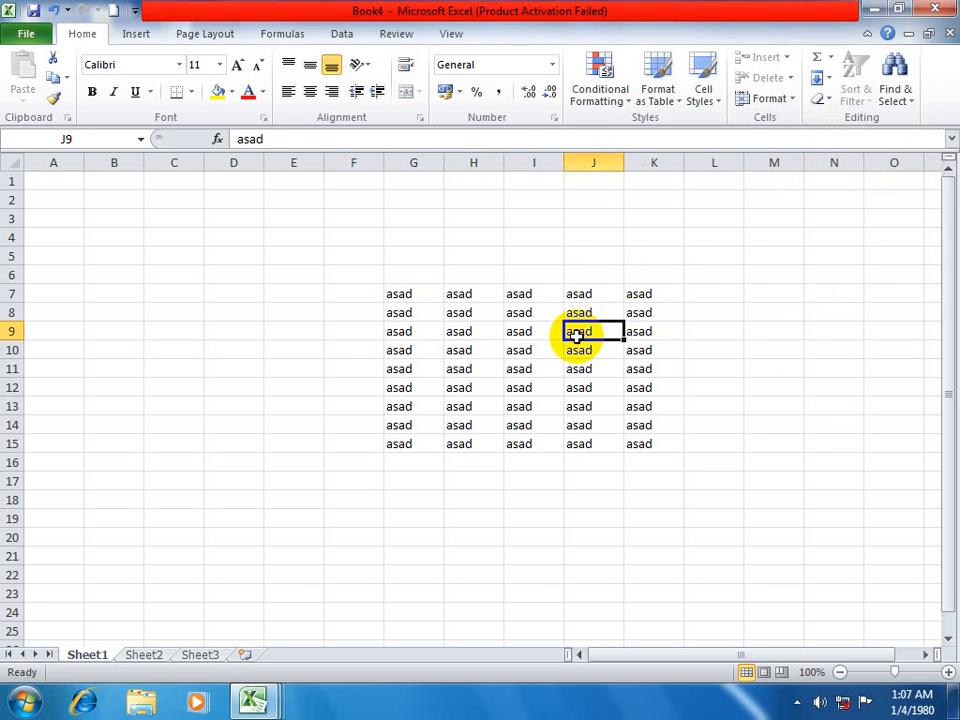
pyautogui.click(218, 64)
pyautogui.click(198, 229)
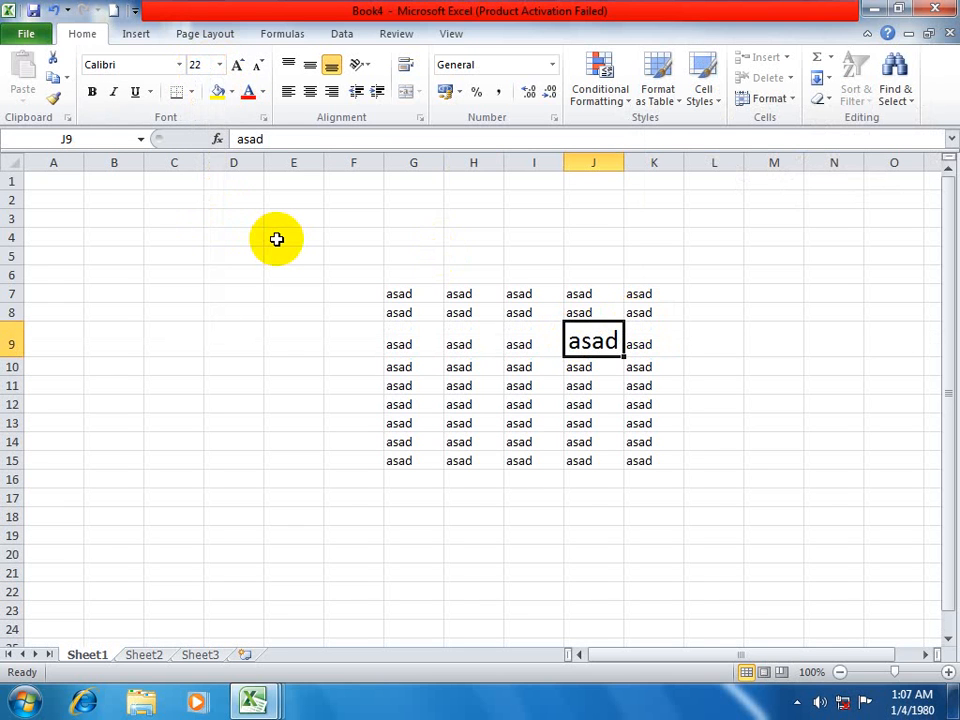
pyautogui.click(219, 66)
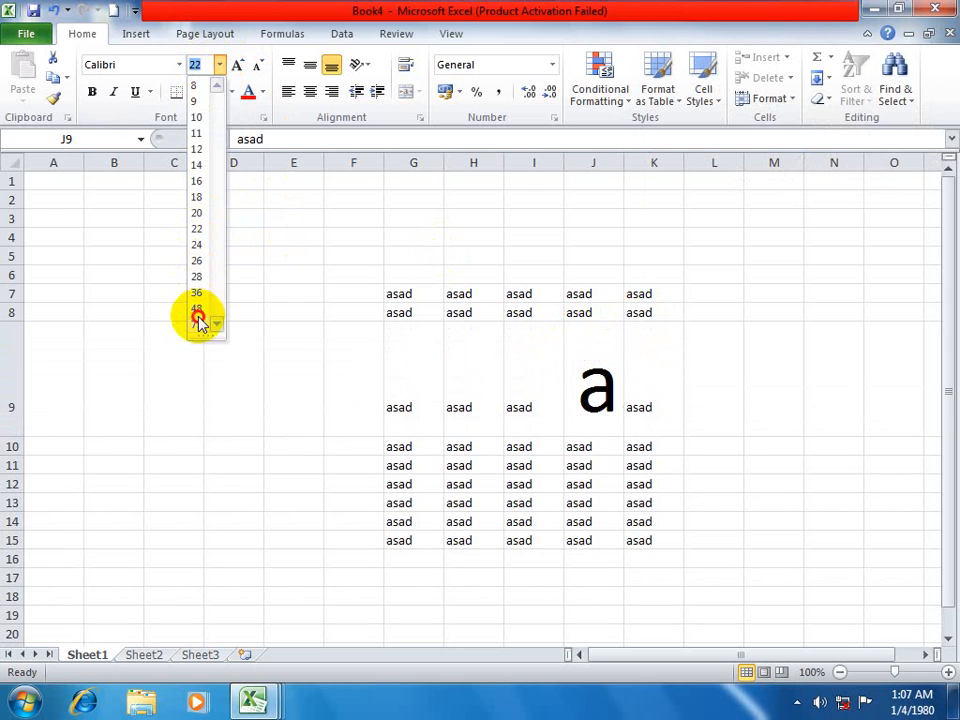
pyautogui.click(197, 320)
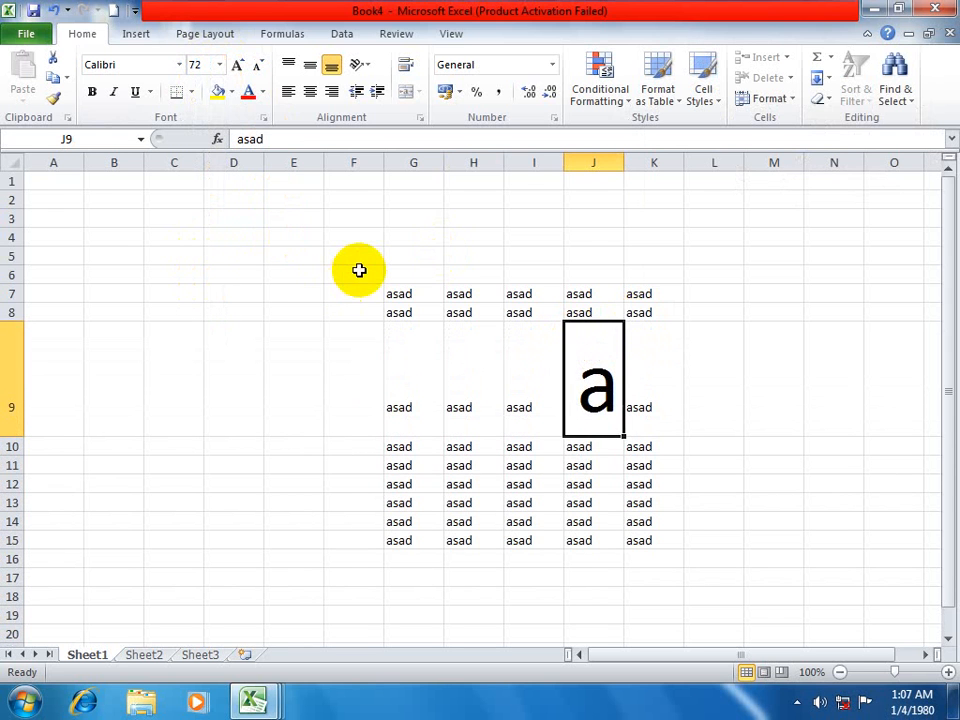
pyautogui.scroll(-1, 400, 290)
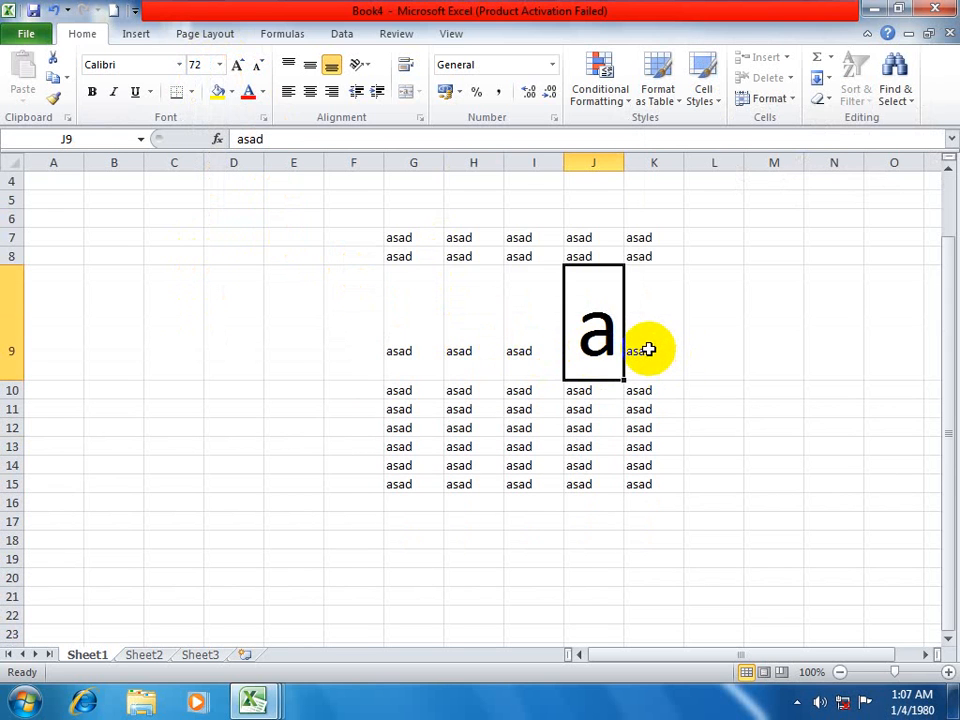
pyautogui.scroll(1, 730, 230)
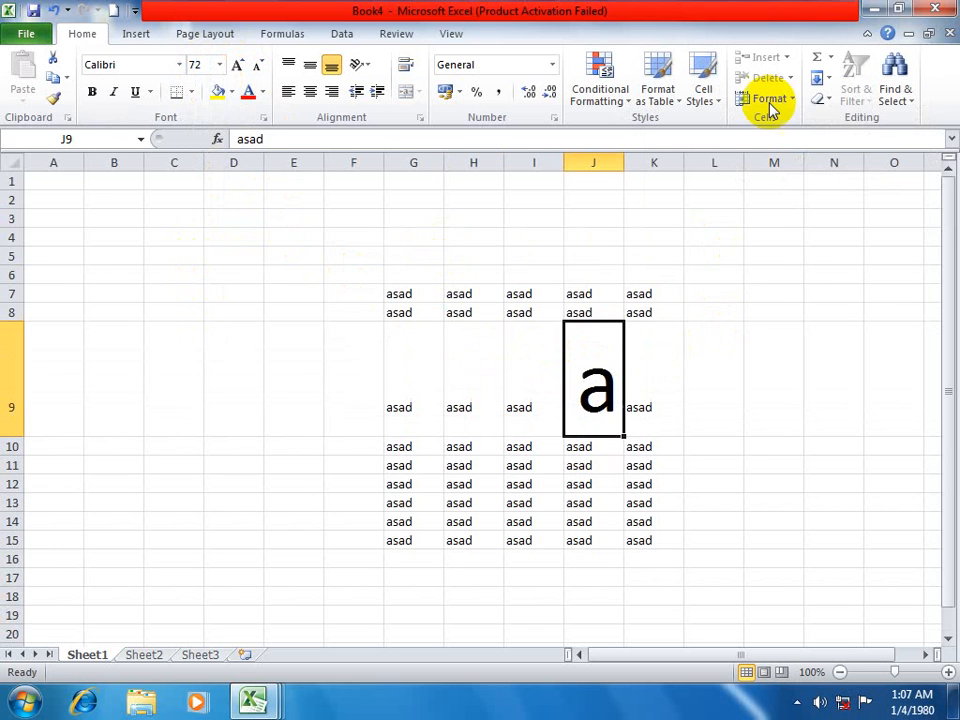
# Remove the protection from Sheet1 by entering the sheet password.
pyautogui.click(779, 102)
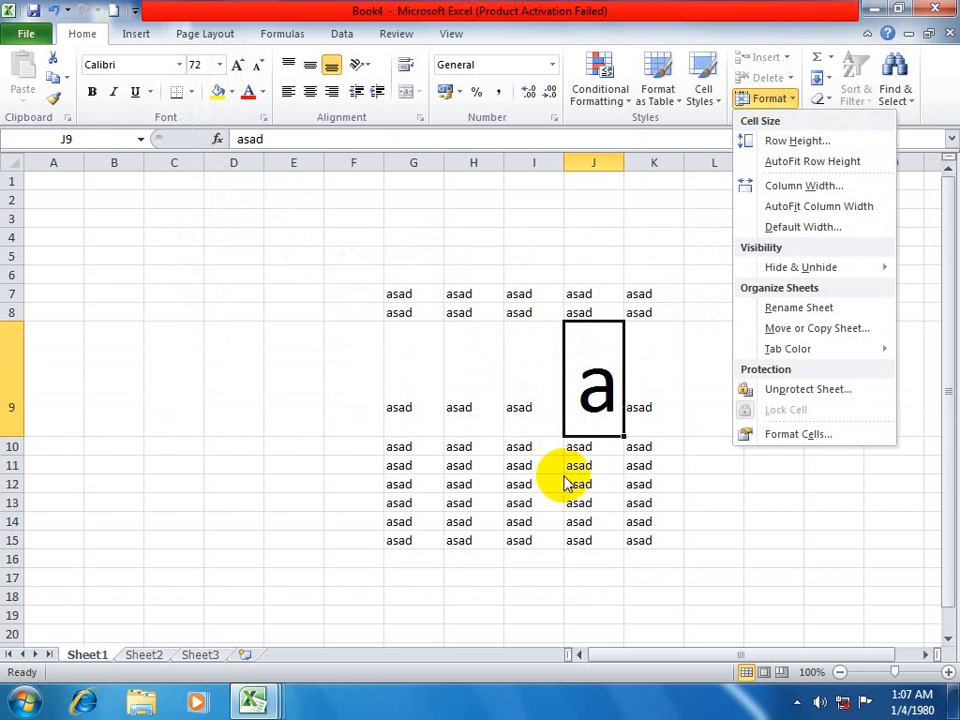
pyautogui.click(754, 104)
pyautogui.click(750, 101)
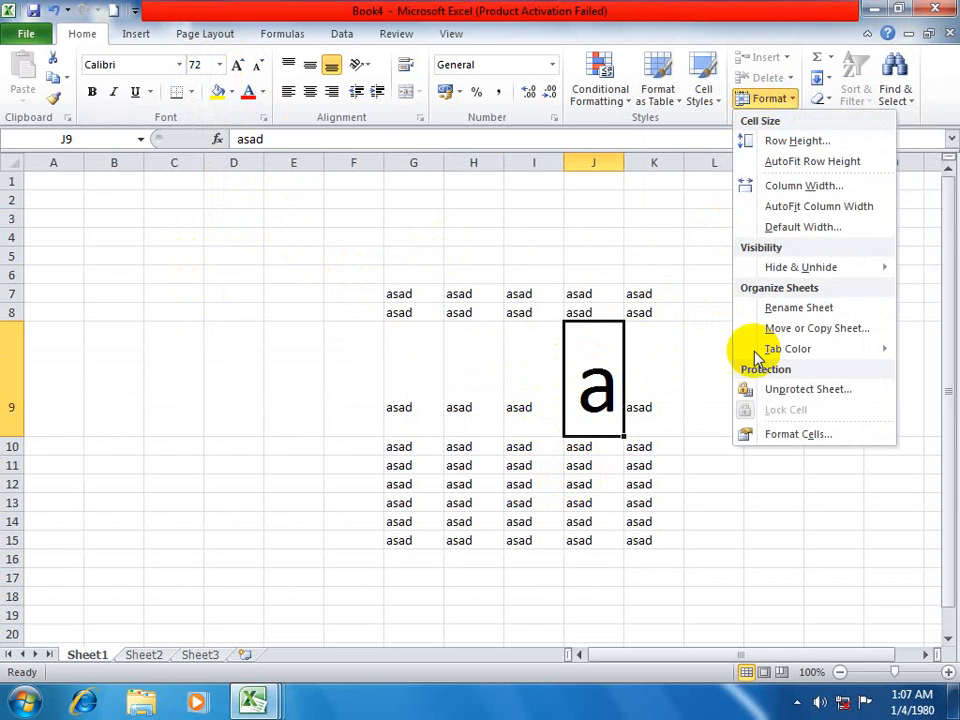
pyautogui.click(775, 390)
pyautogui.click(806, 217)
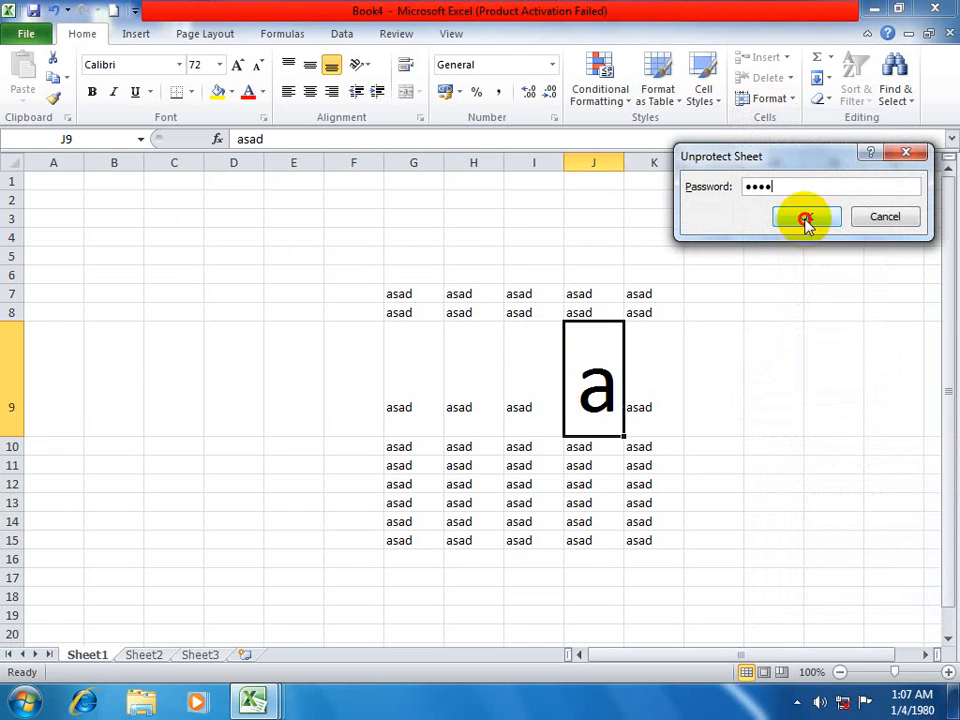
# Undo the last two font size changes in cell J9.
pyautogui.click(779, 100)
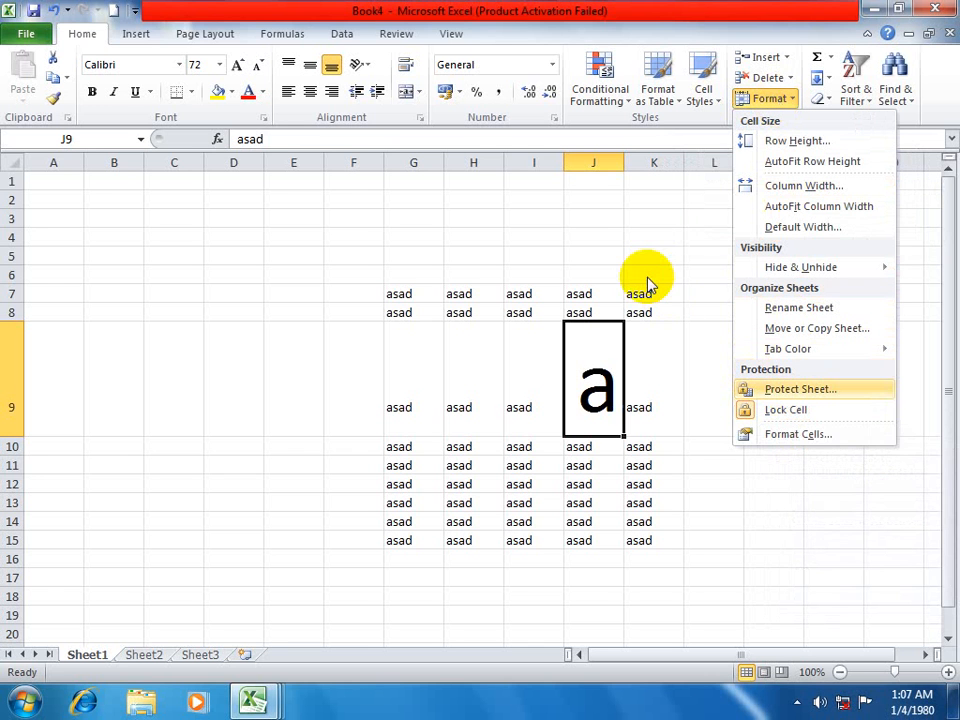
pyautogui.click(660, 490)
pyautogui.hotkey('ctrl', 'z')
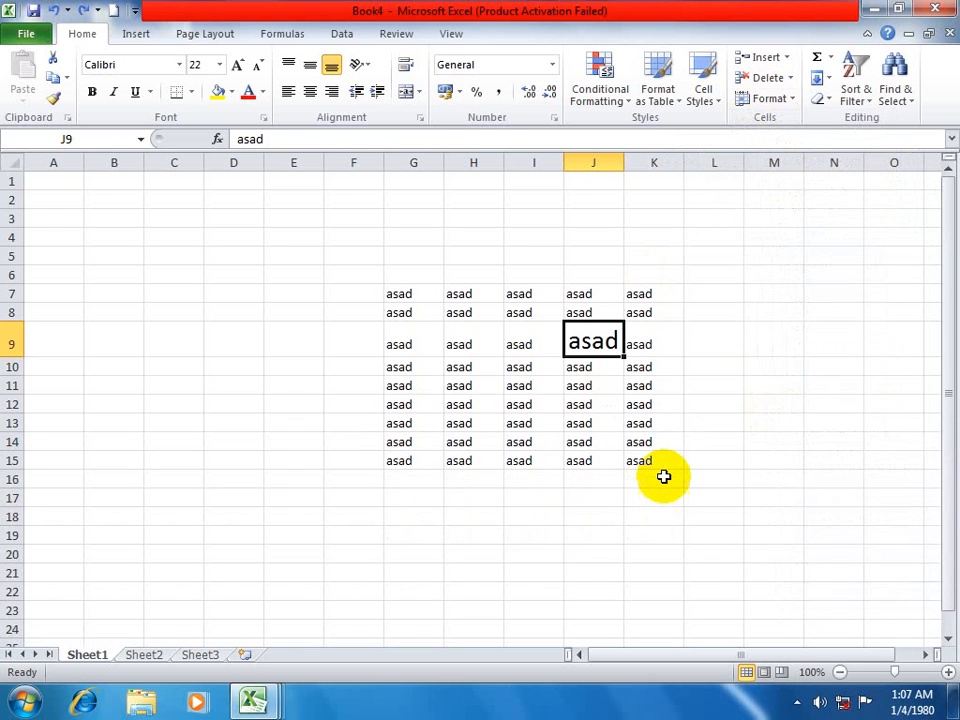
pyautogui.hotkey('ctrl', 'z')
pyautogui.click(724, 390)
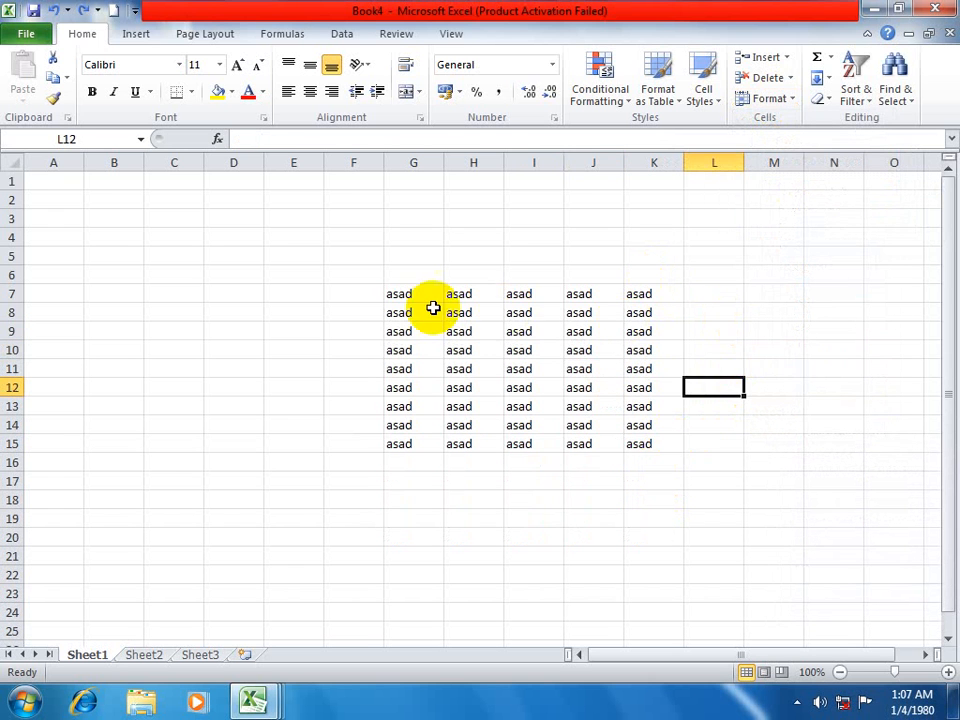
# Turn off Lock Cell for the whole asad block in G7:K15.
pyautogui.moveTo(412, 296); pyautogui.dragTo(676, 446)
pyautogui.moveTo(893, 275); pyautogui.dragTo(761, 461)
pyautogui.moveTo(385, 297); pyautogui.dragTo(645, 444)
pyautogui.click(778, 99)
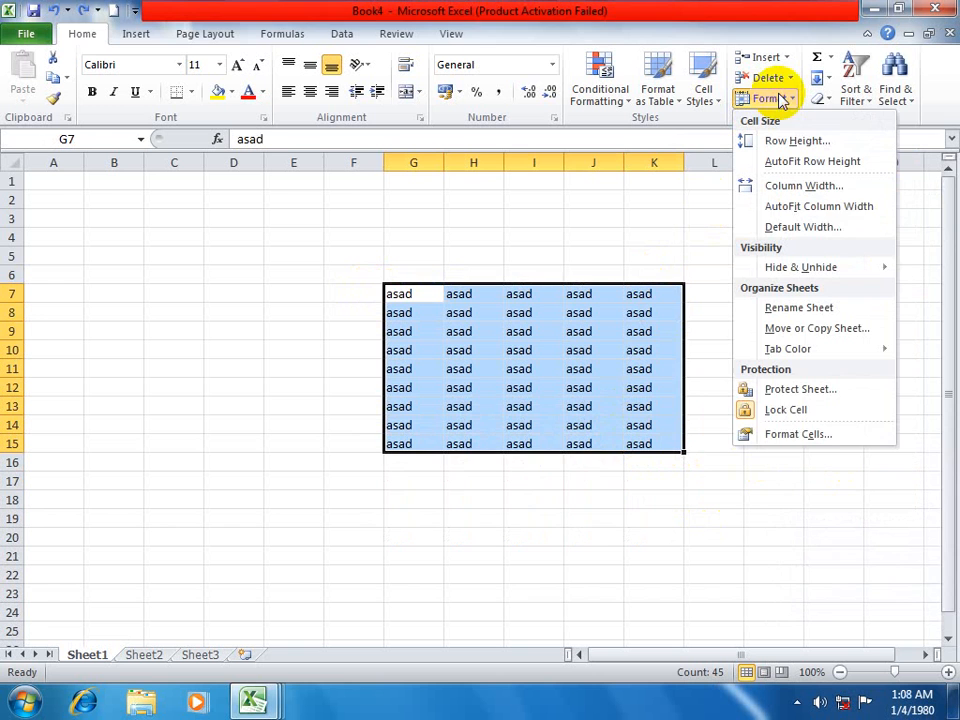
pyautogui.click(797, 410)
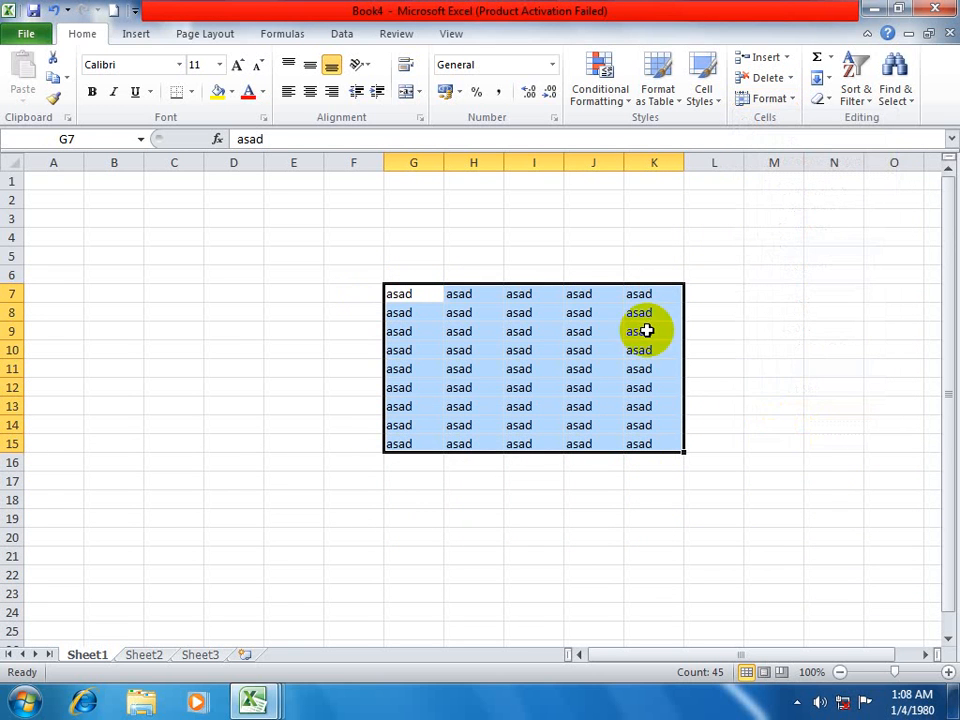
# Protect Sheet1 again by entering and confirming the sheet password, keeping the current user permissions.
pyautogui.click(779, 100)
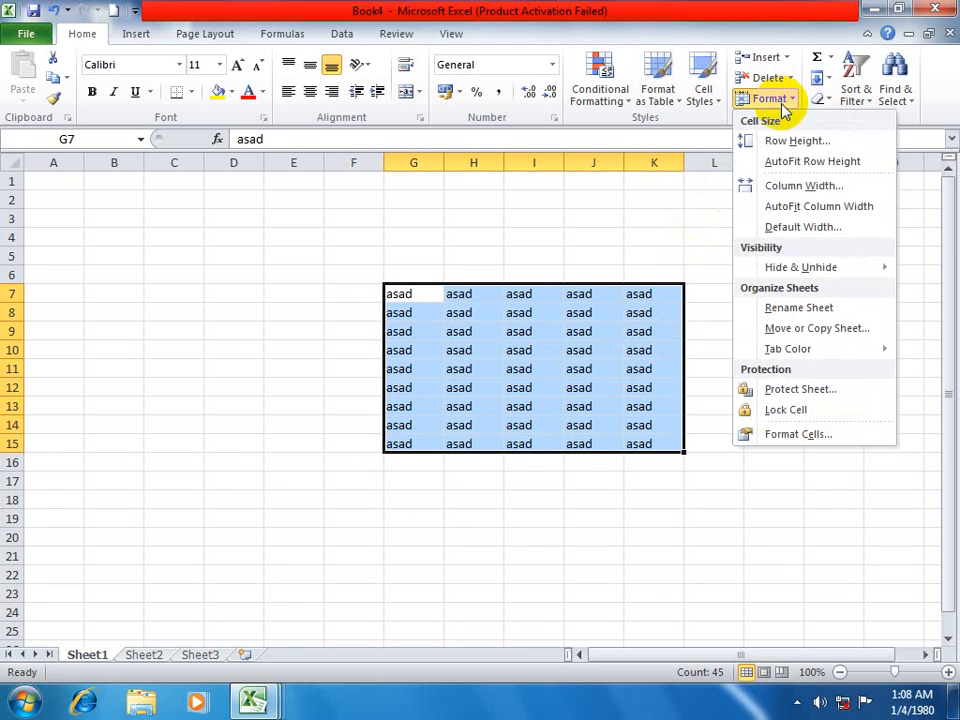
pyautogui.click(789, 390)
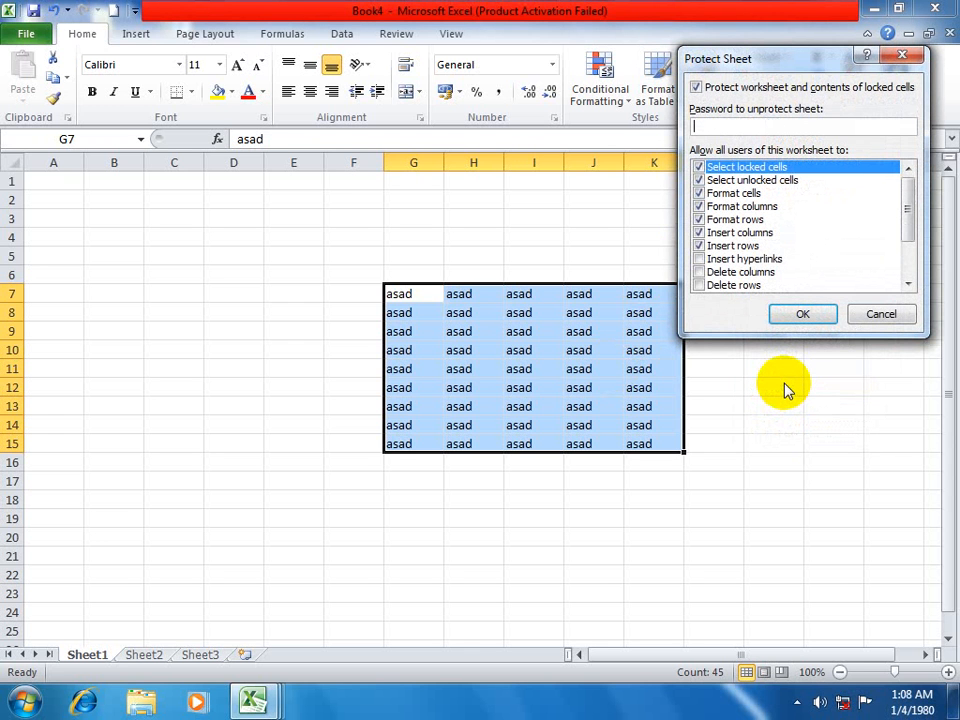
pyautogui.click(794, 327)
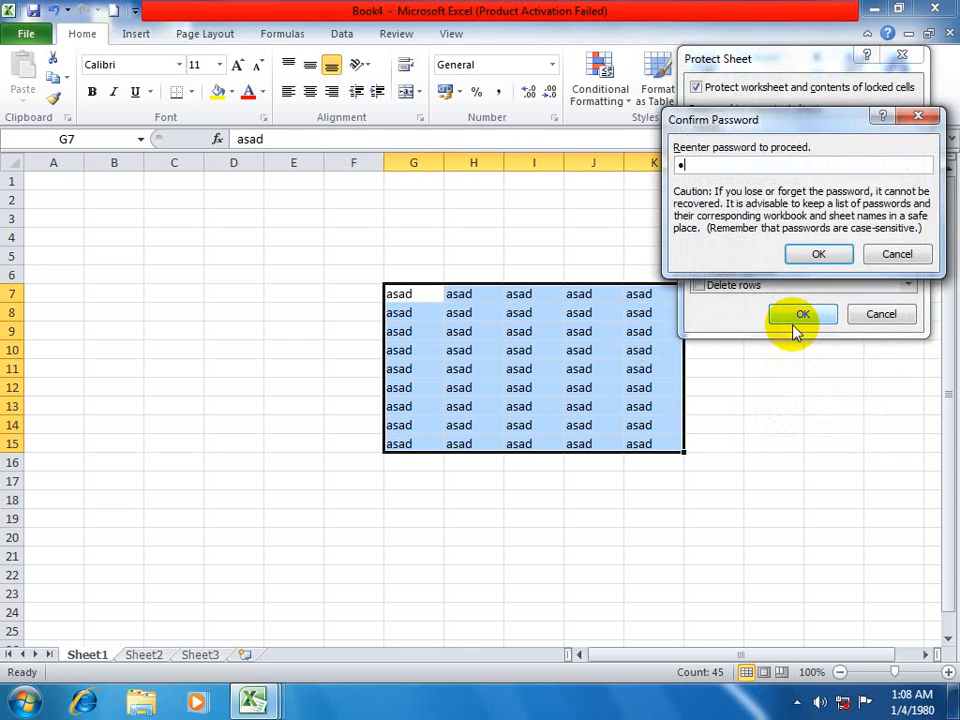
pyautogui.click(810, 253)
pyautogui.doubleClick(754, 368)
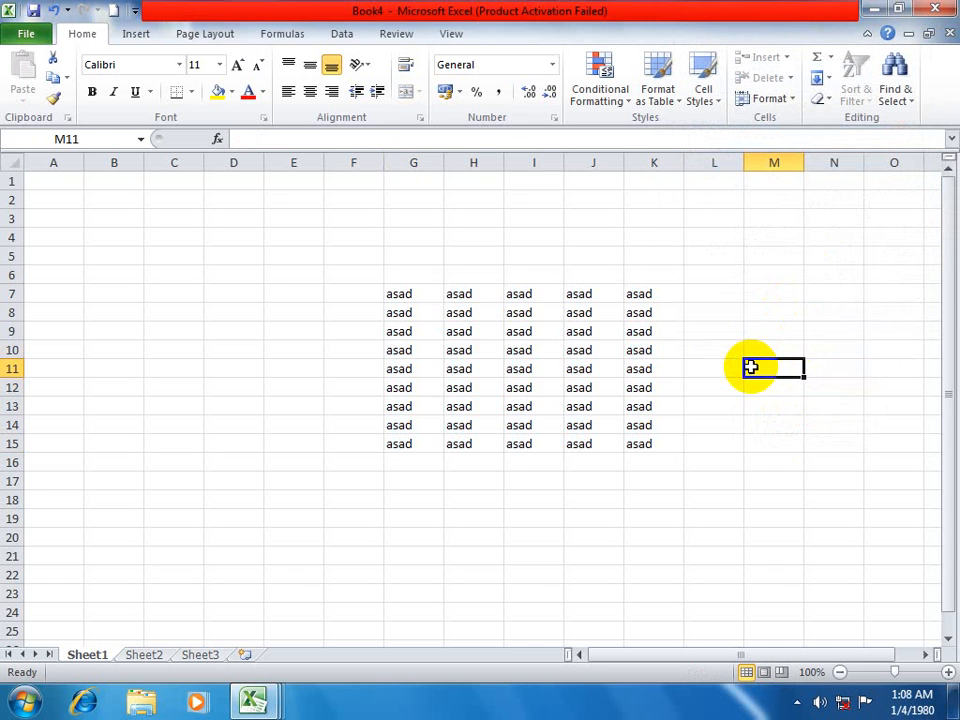
# Overwrite unlocked cells on the protected sheet: sdfsdfsd in I10 and I12, and sdfsdfsdf in H10.
pyautogui.click(502, 407)
pyautogui.click(542, 349)
pyautogui.write('sdfsdfsd')
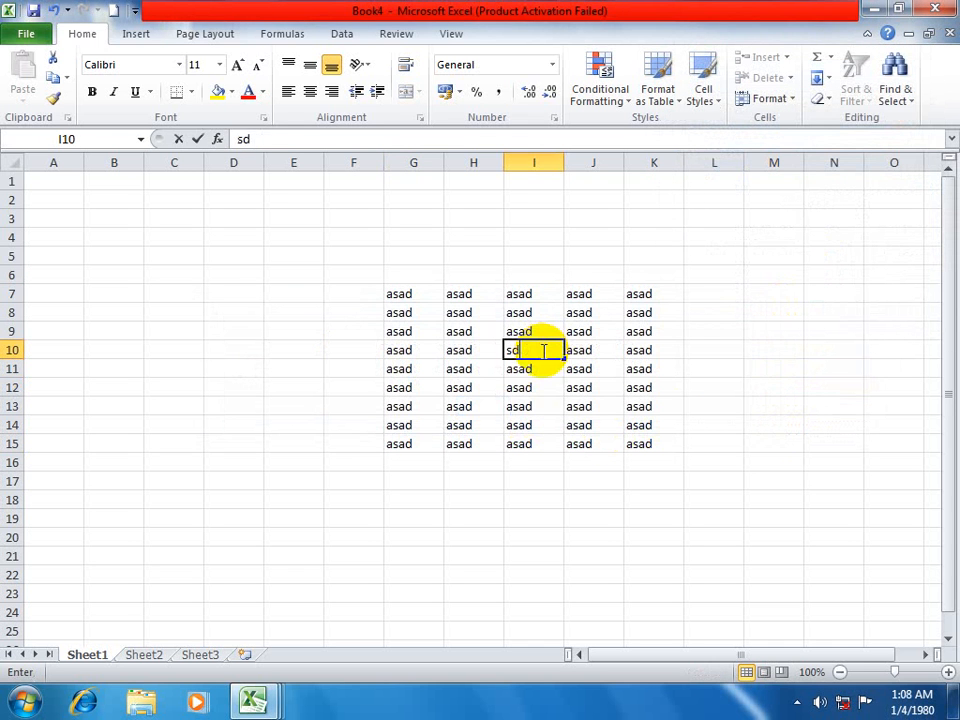
pyautogui.click(530, 395)
pyautogui.write('sdfsdfsd')
pyautogui.click(468, 350)
pyautogui.write('sdfsdf')
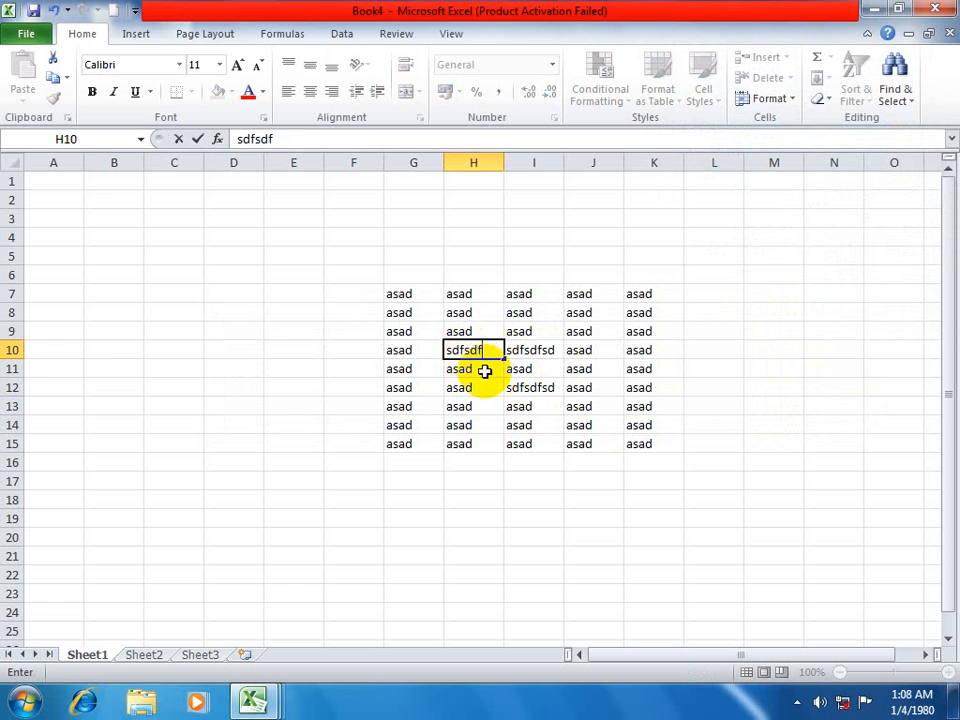
pyautogui.write('sdf')
# Overwrite column J cells with sdfsdfsd in J10, dfsdfsd in J9, dsfsdf in J12 and sdfsdfsd in J14.
pyautogui.click(585, 352)
pyautogui.write('sdfsdfsd')
pyautogui.click(610, 331)
pyautogui.write('dfsdfsd')
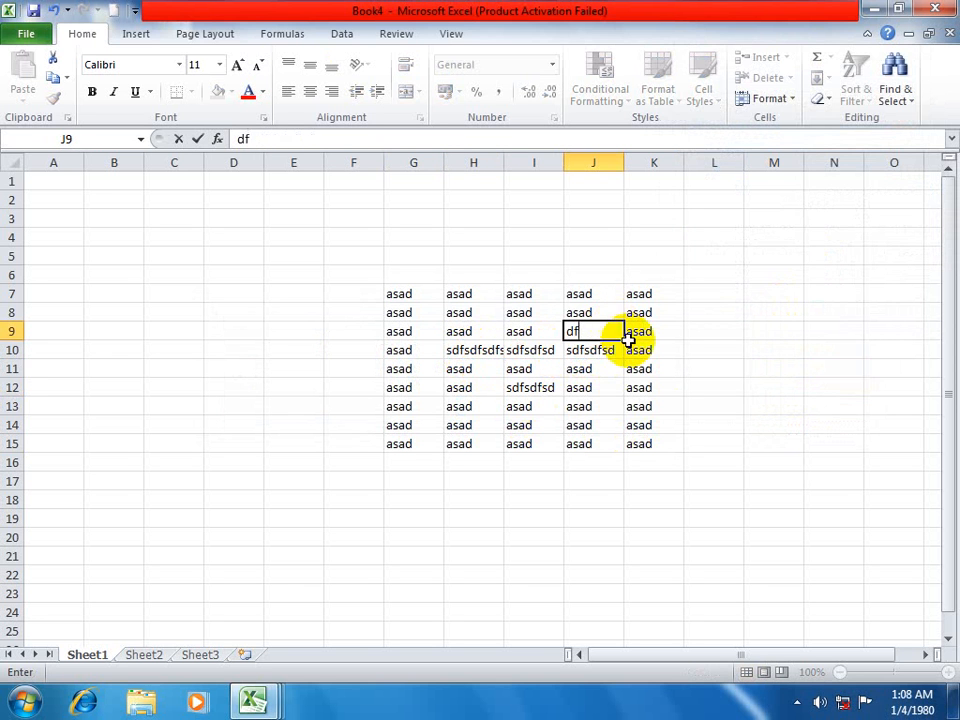
pyautogui.click(608, 389)
pyautogui.write('dsfsdf')
pyautogui.click(601, 426)
pyautogui.write('sdfsdf')
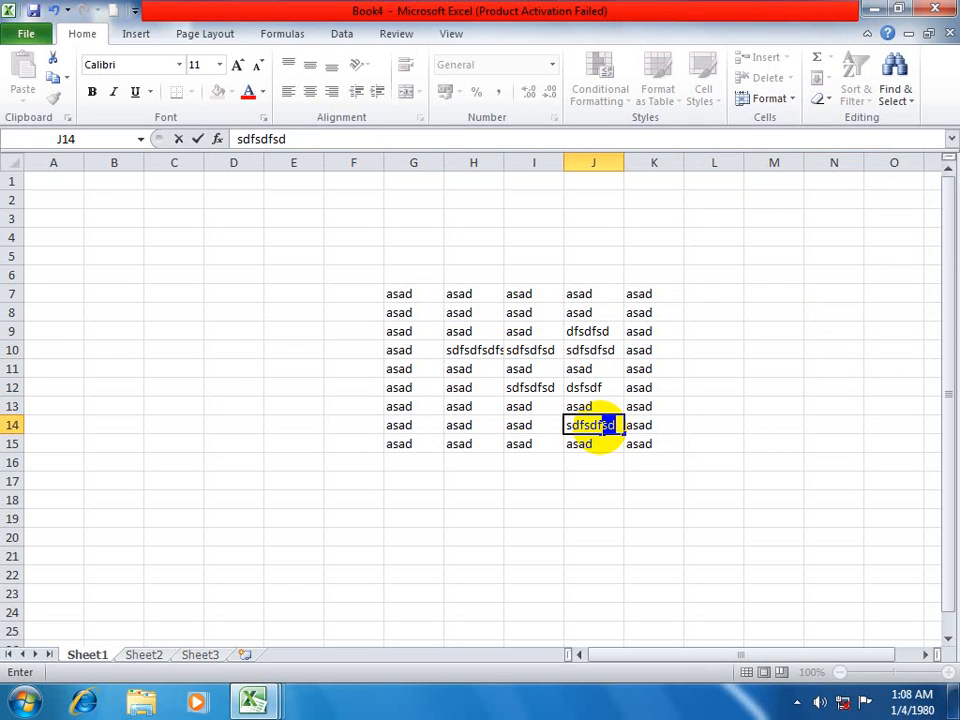
# Look at the Format Cells options offered while editing J14, cancel them, and view the format commands for K19.
pyautogui.click(775, 99)
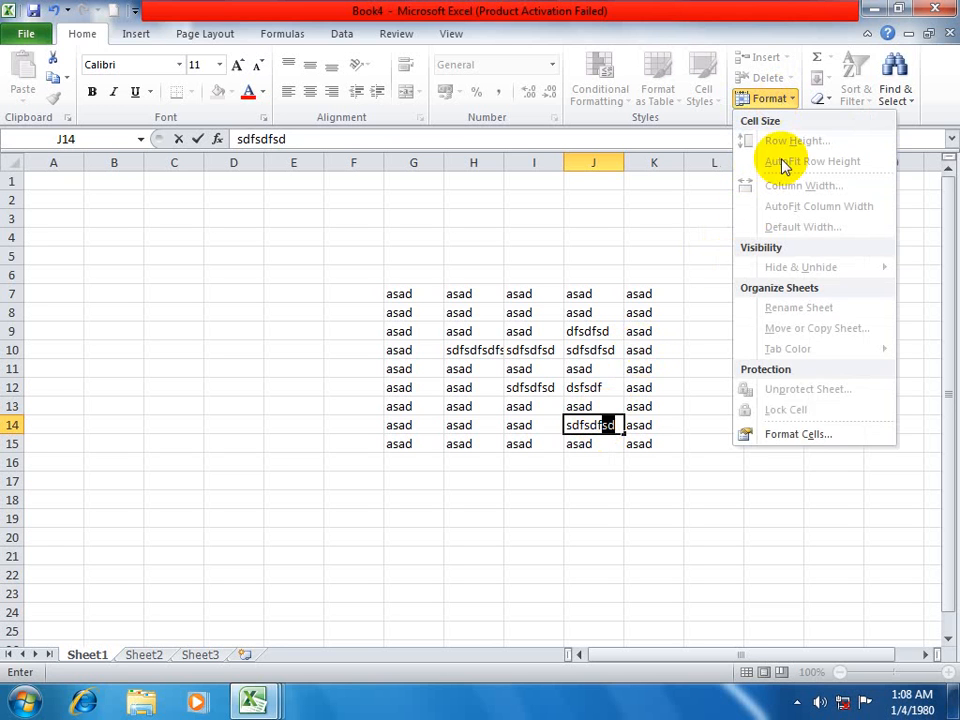
pyautogui.click(793, 436)
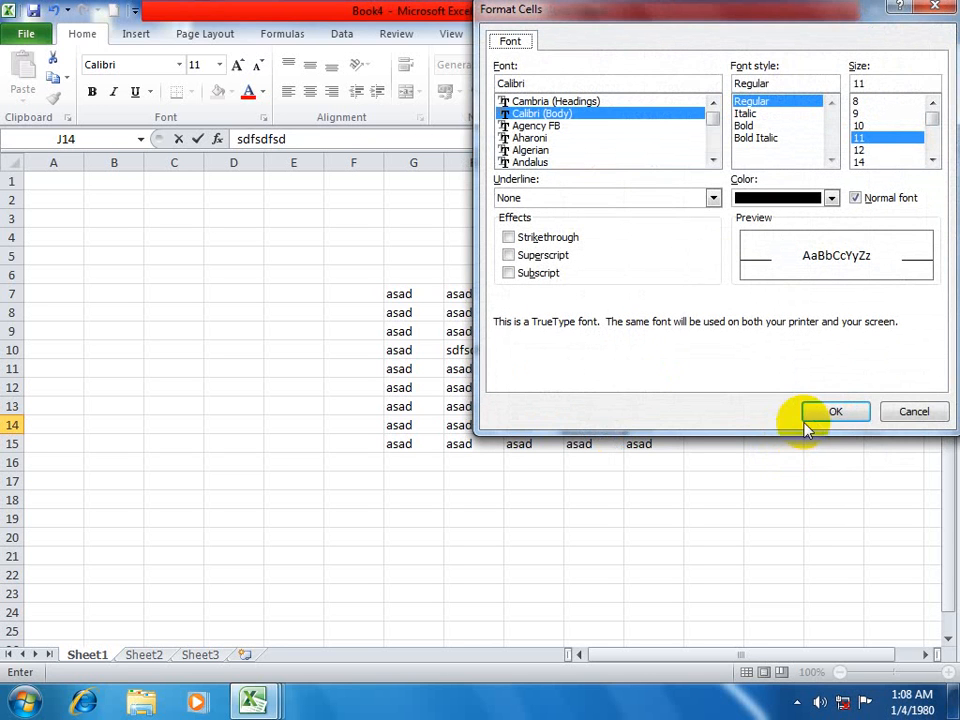
pyautogui.click(884, 411)
pyautogui.click(666, 516)
pyautogui.click(768, 99)
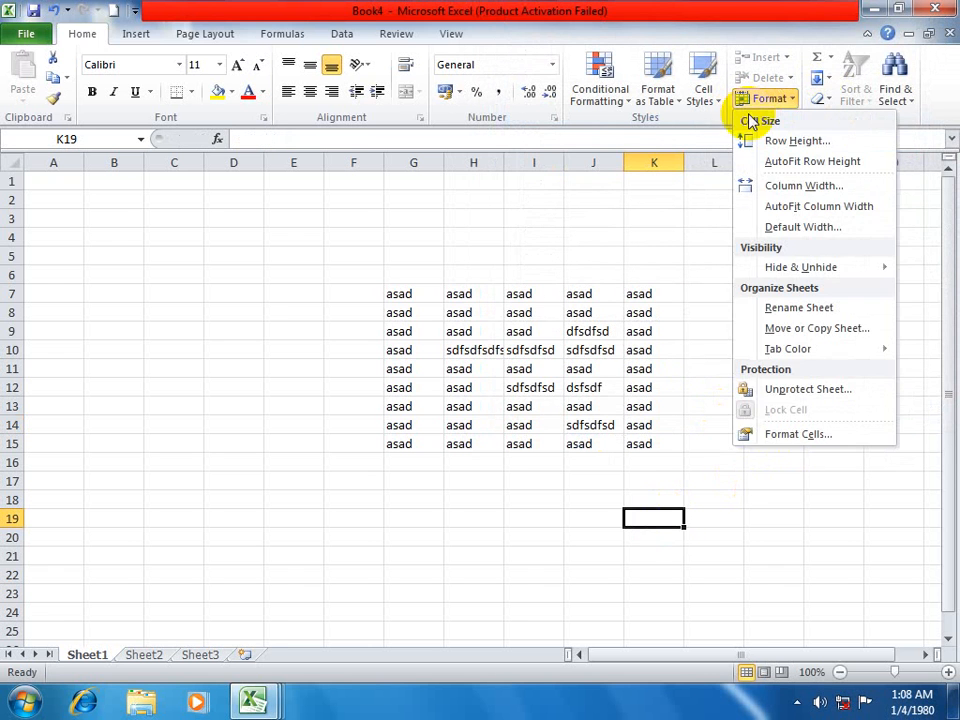
pyautogui.click(633, 479)
# Create a new blank workbook.
pyautogui.hotkey('ctrl', 'n')
pyautogui.click(424, 291)
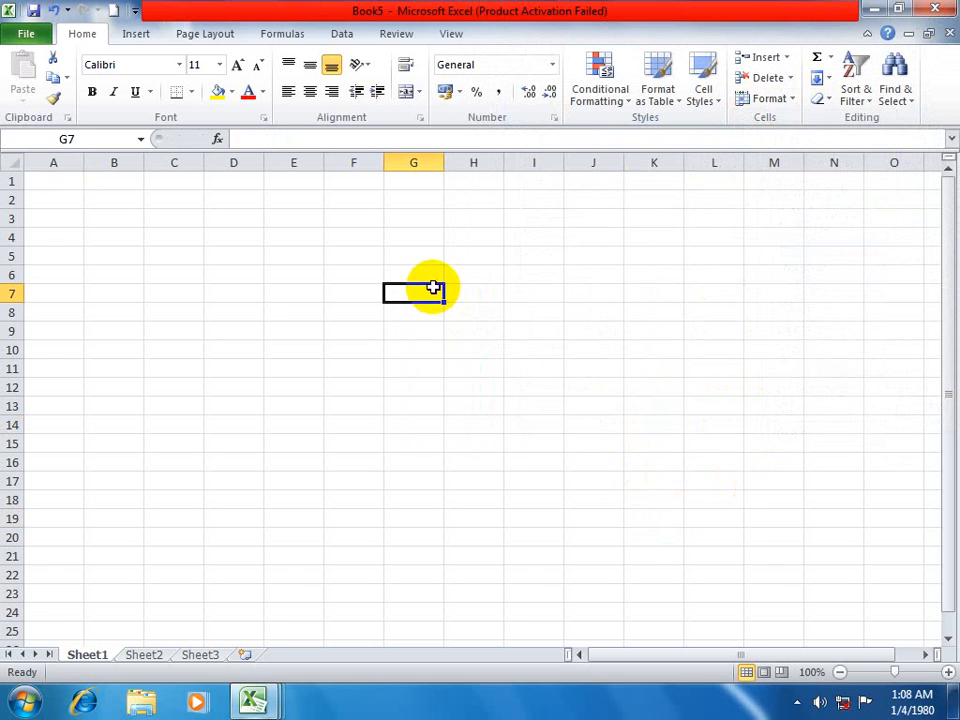
pyautogui.click(768, 99)
pyautogui.click(772, 428)
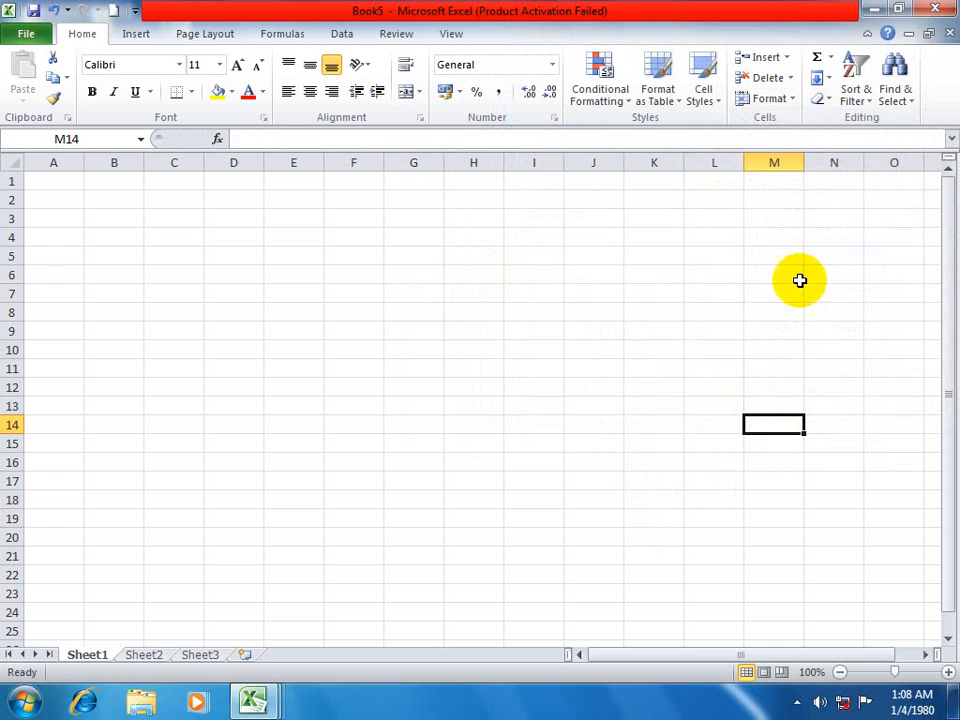
# Review the Number, Alignment, Font, Fill and Protection settings in Format Cells for M14, and close without changes.
pyautogui.click(768, 99)
pyautogui.click(762, 436)
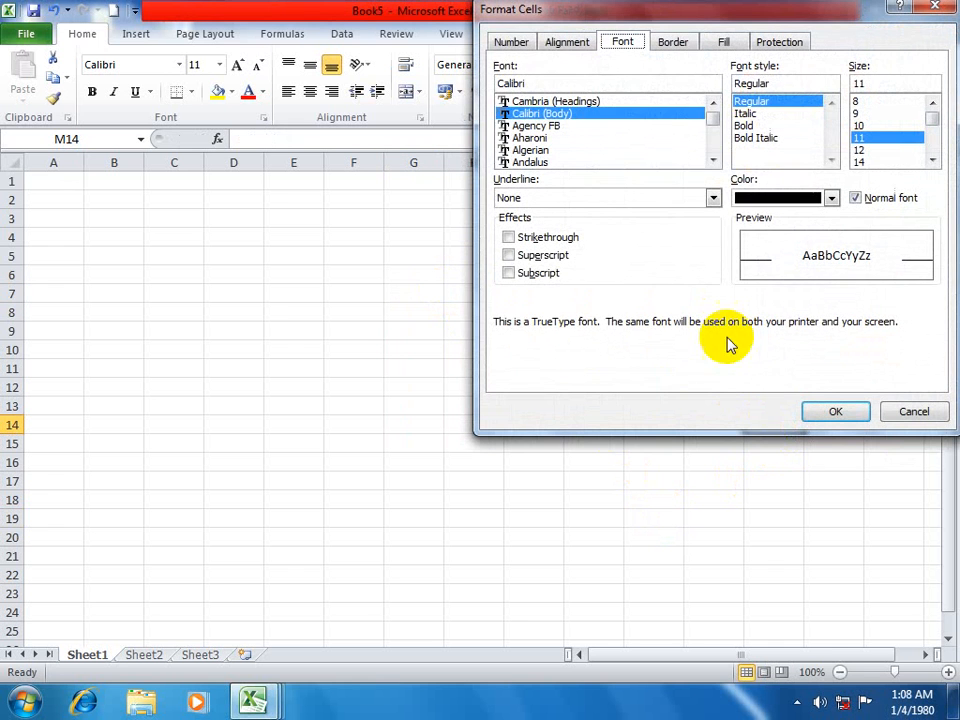
pyautogui.click(515, 45)
pyautogui.click(570, 45)
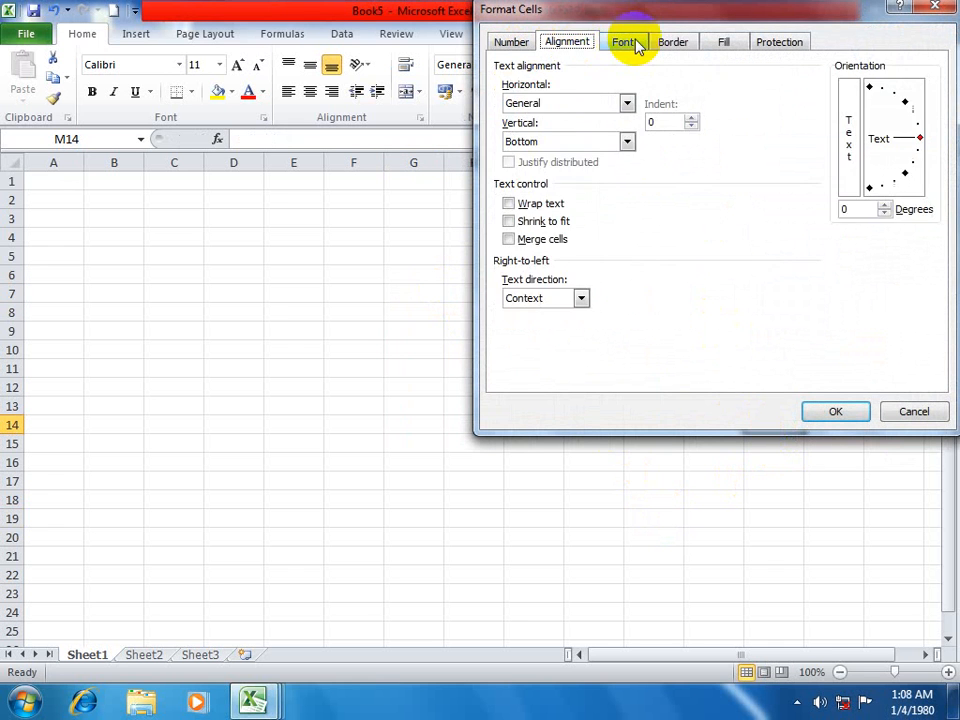
pyautogui.click(634, 41)
pyautogui.click(731, 43)
pyautogui.click(780, 42)
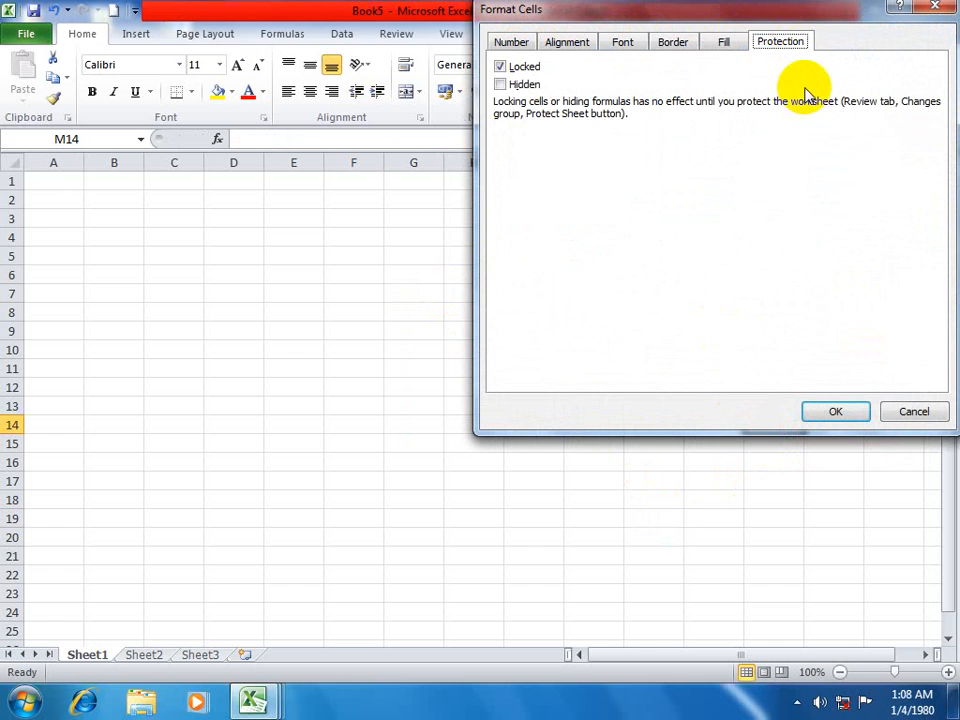
pyautogui.moveTo(804, 10); pyautogui.dragTo(715, 36)
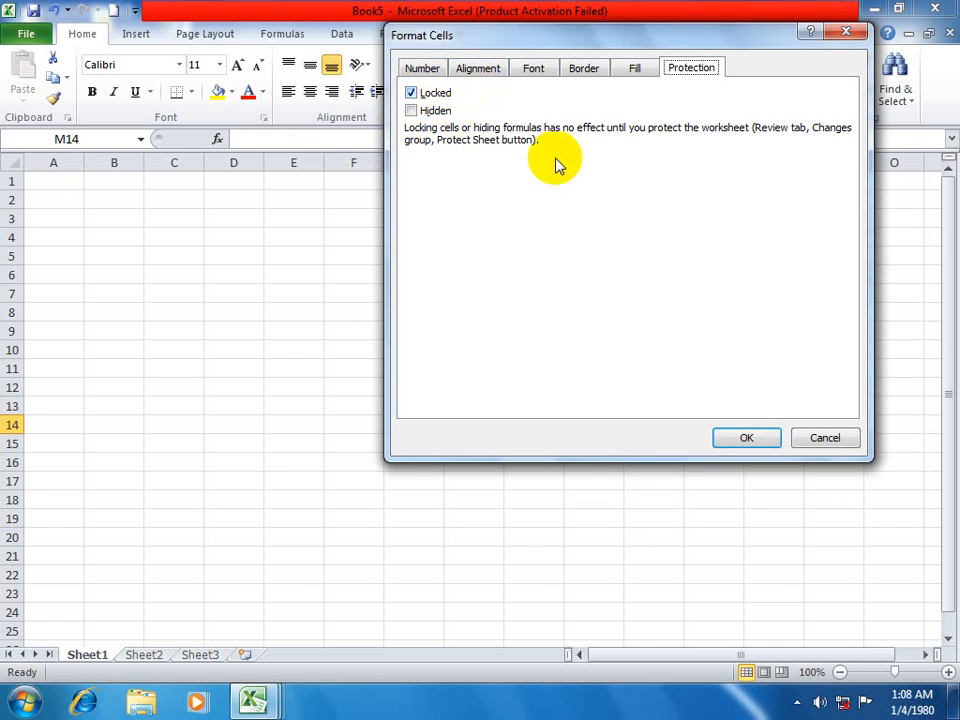
pyautogui.click(829, 438)
# Enter 100 in H11 and 200 in H12, and extend the series down to 1100 in H21.
pyautogui.click(481, 365)
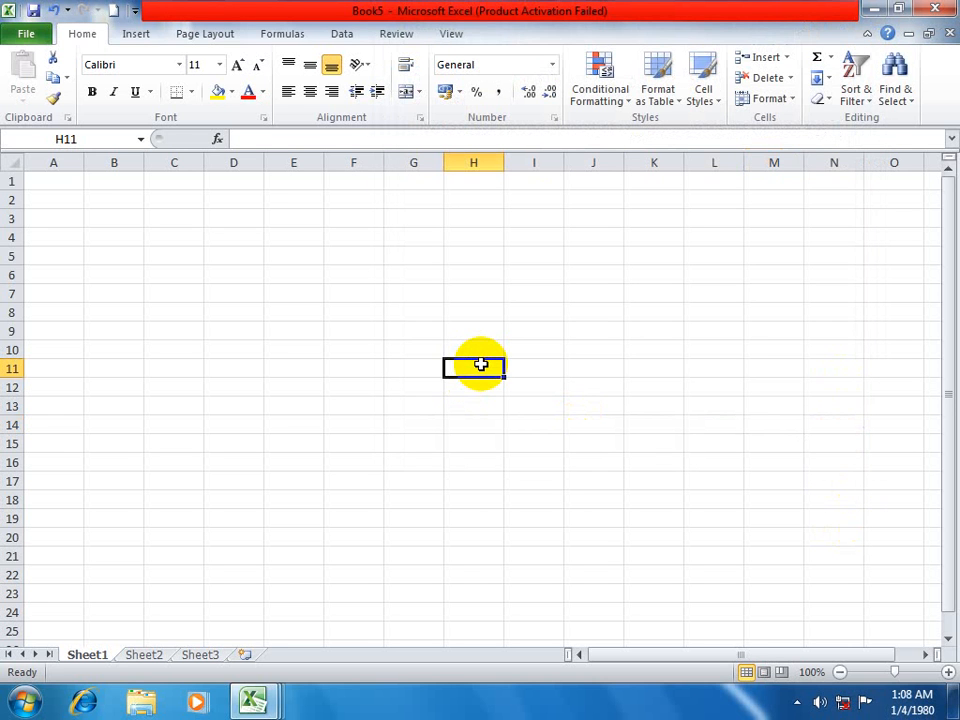
pyautogui.write('1')
pyautogui.press('Return')
pyautogui.write('200')
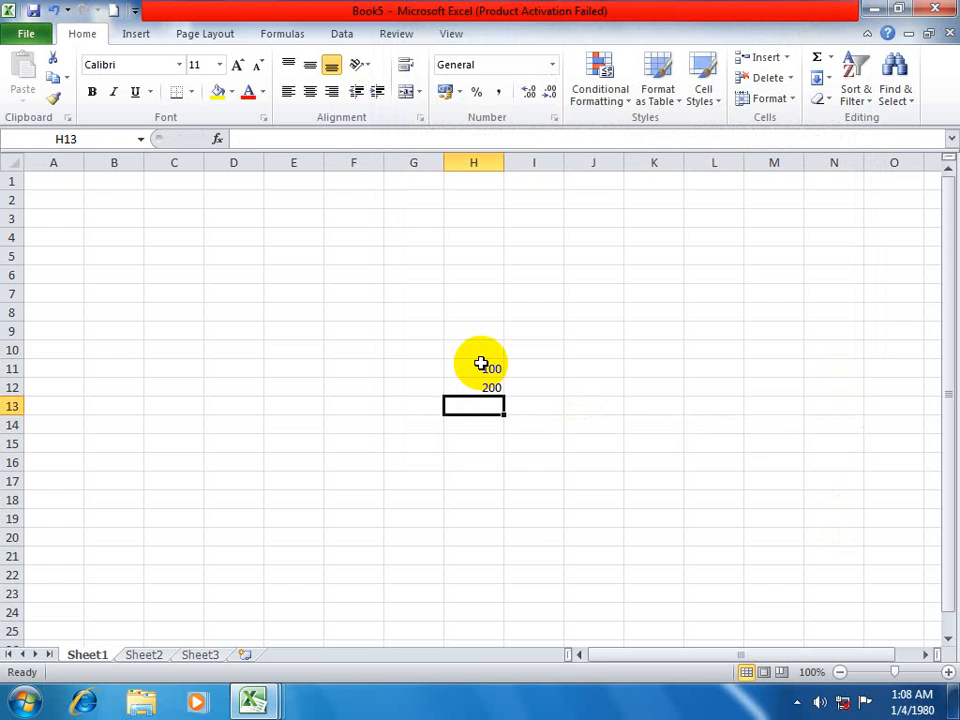
pyautogui.moveTo(481, 363); pyautogui.dragTo(497, 566)
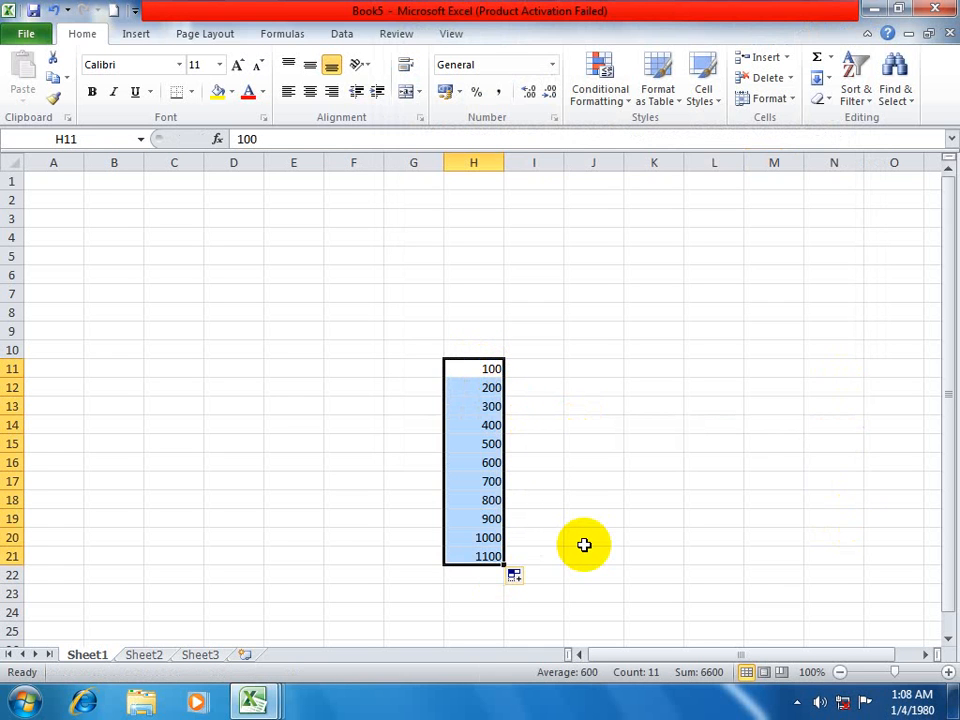
# Add up H11:H21 with an AutoSum formula in H22.
pyautogui.click(462, 577)
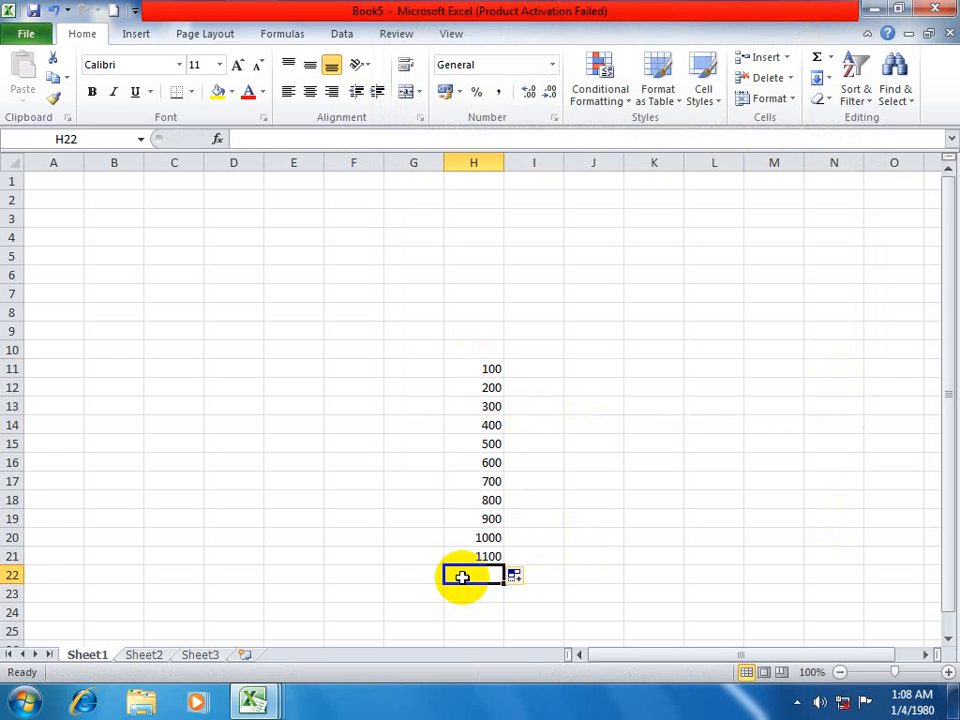
pyautogui.hotkey('alt', '=')
pyautogui.hotkey('alt', '=')
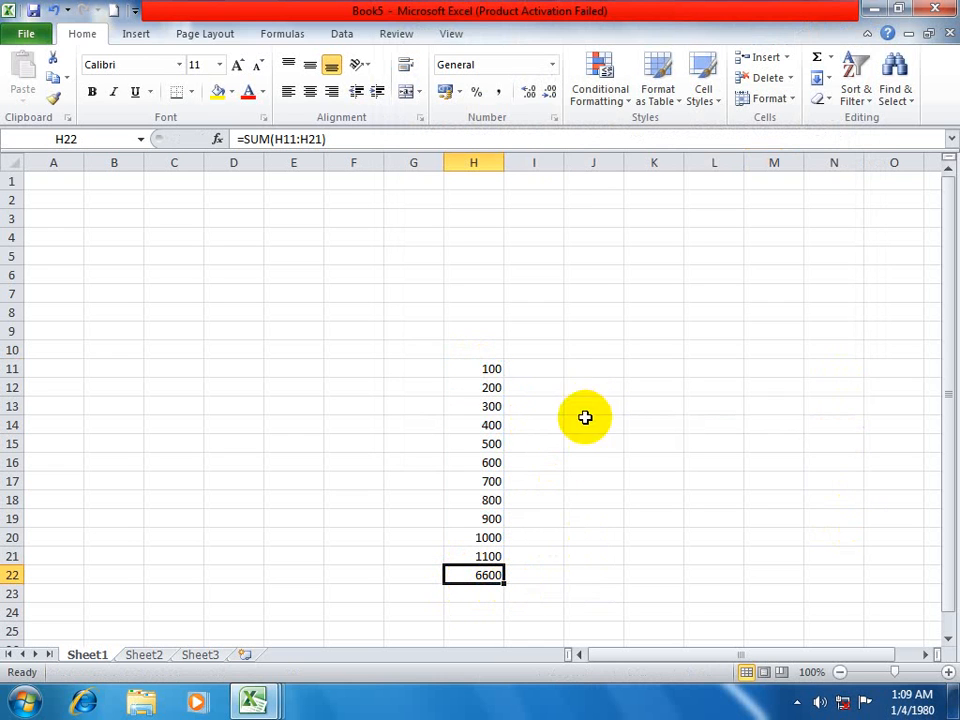
# Turn off Lock Cell for the sum cell H22.
pyautogui.click(788, 60)
pyautogui.click(788, 60)
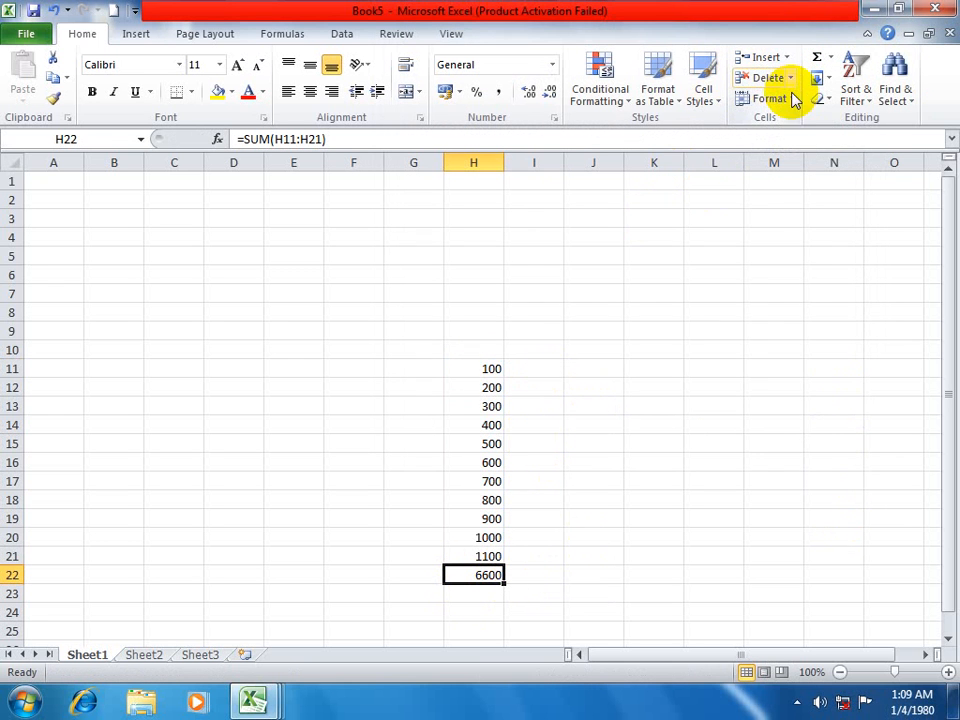
pyautogui.click(793, 100)
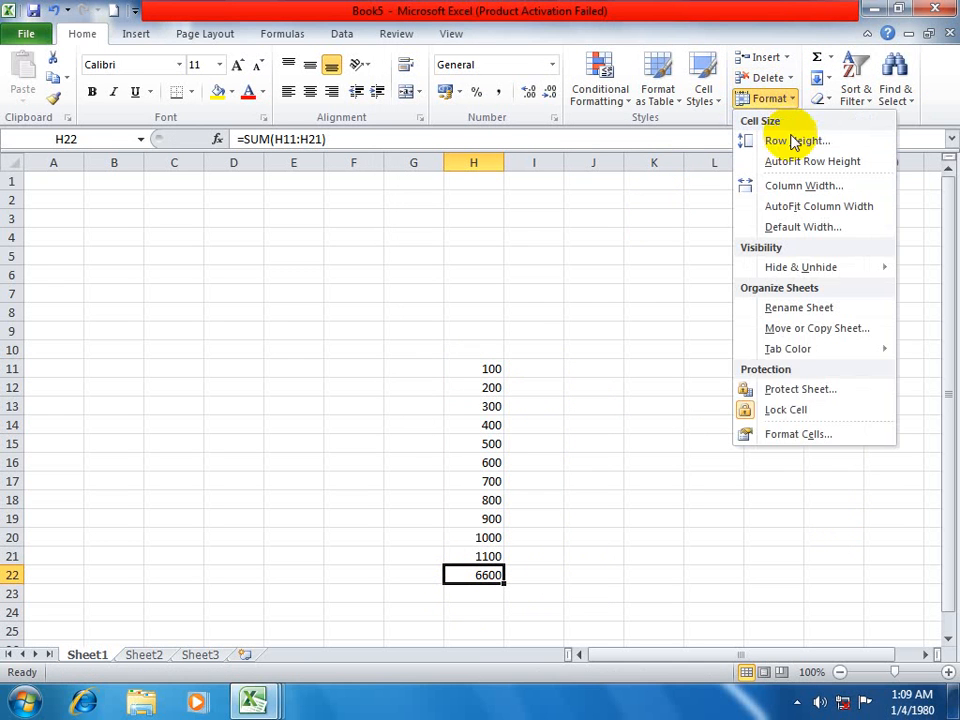
pyautogui.click(783, 409)
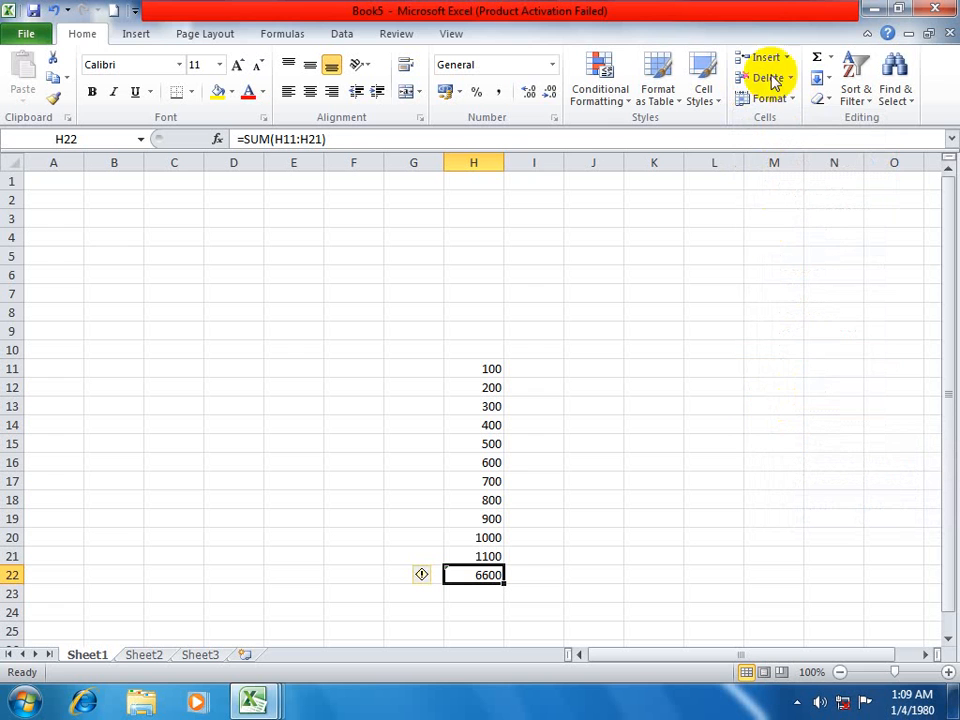
# Protect Sheet1 with an unprotect password, keeping the default permissions, and inspect the H22 formula in the formula bar.
pyautogui.click(789, 99)
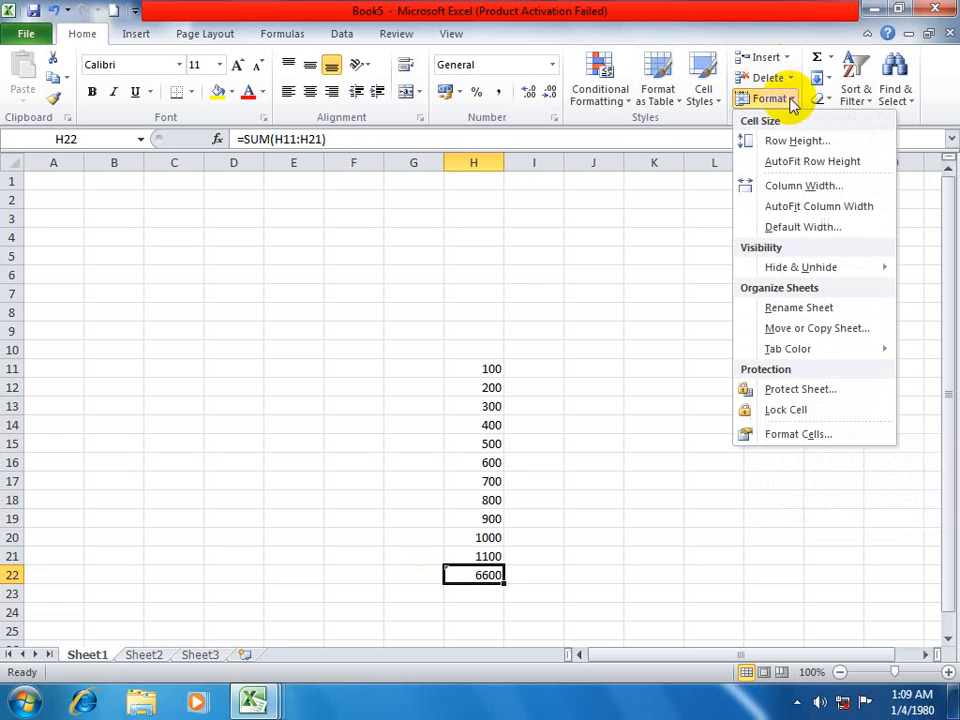
pyautogui.click(777, 391)
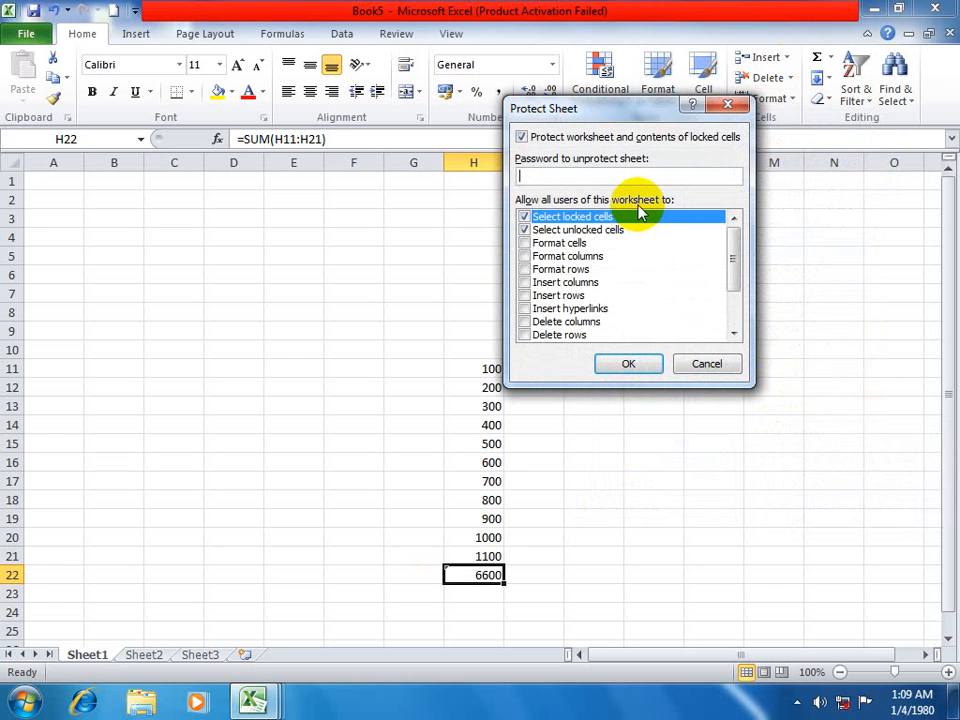
pyautogui.click(630, 364)
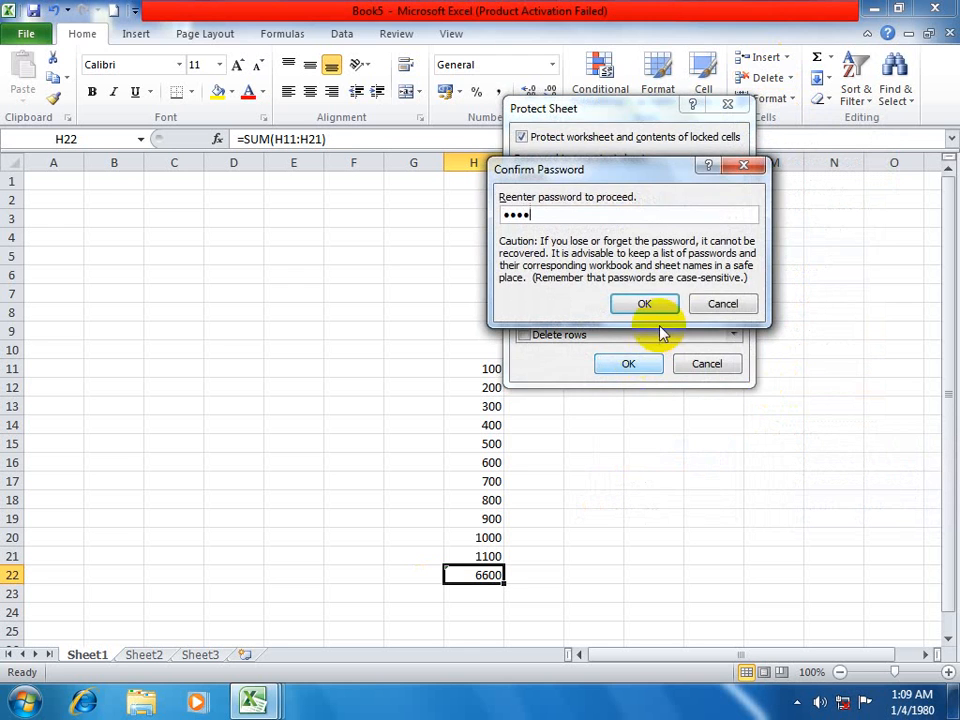
pyautogui.click(645, 305)
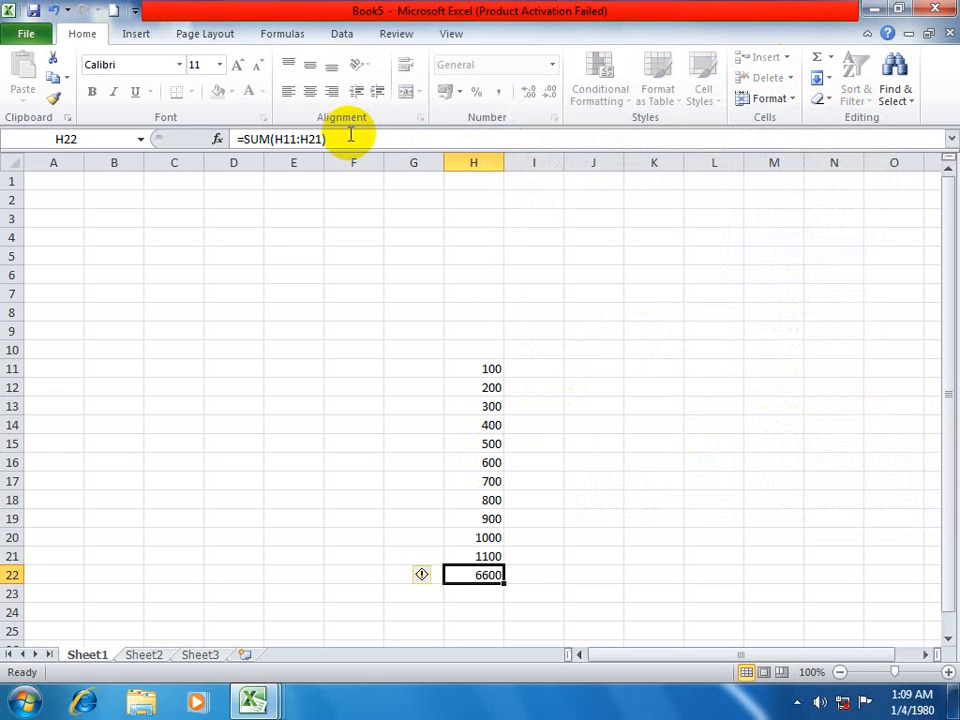
pyautogui.moveTo(367, 139); pyautogui.dragTo(306, 122)
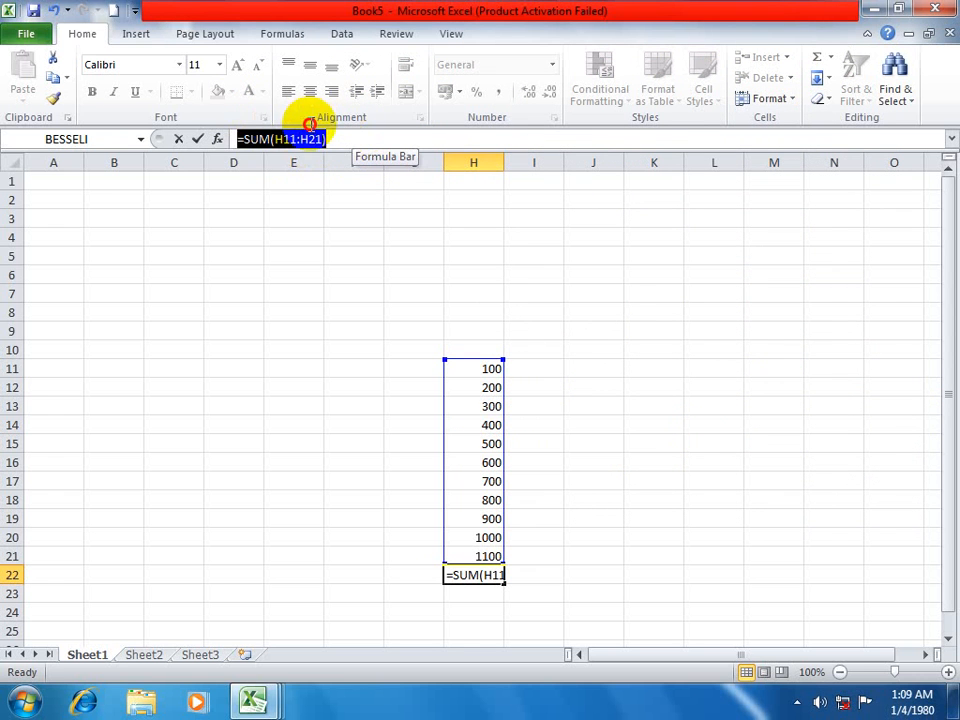
pyautogui.press('Escape')
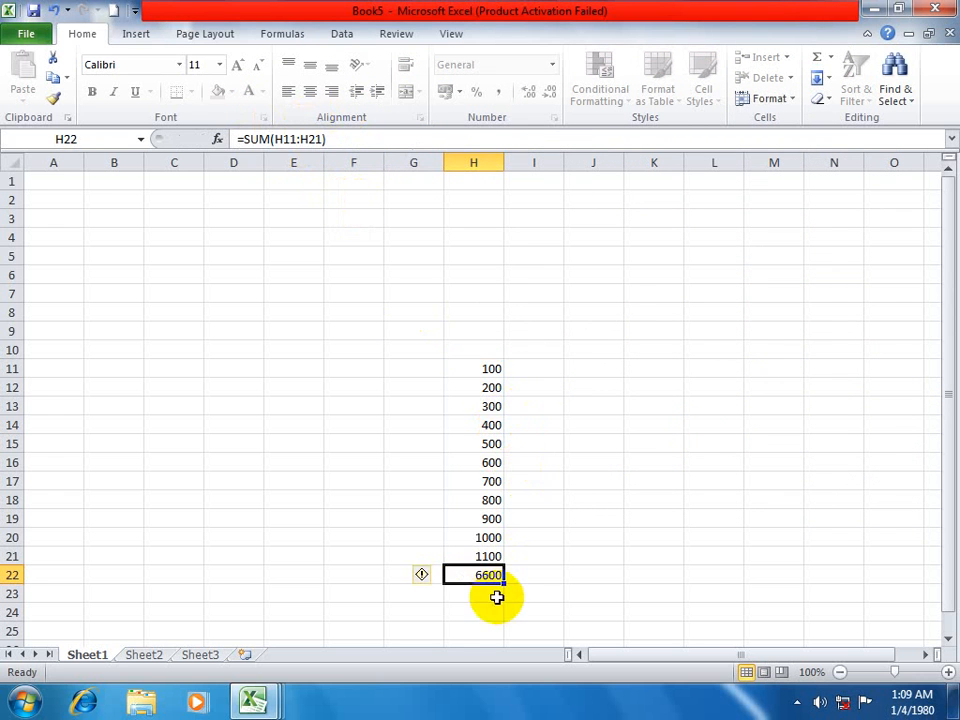
# Unprotect Sheet1 by entering the sheet password.
pyautogui.click(778, 99)
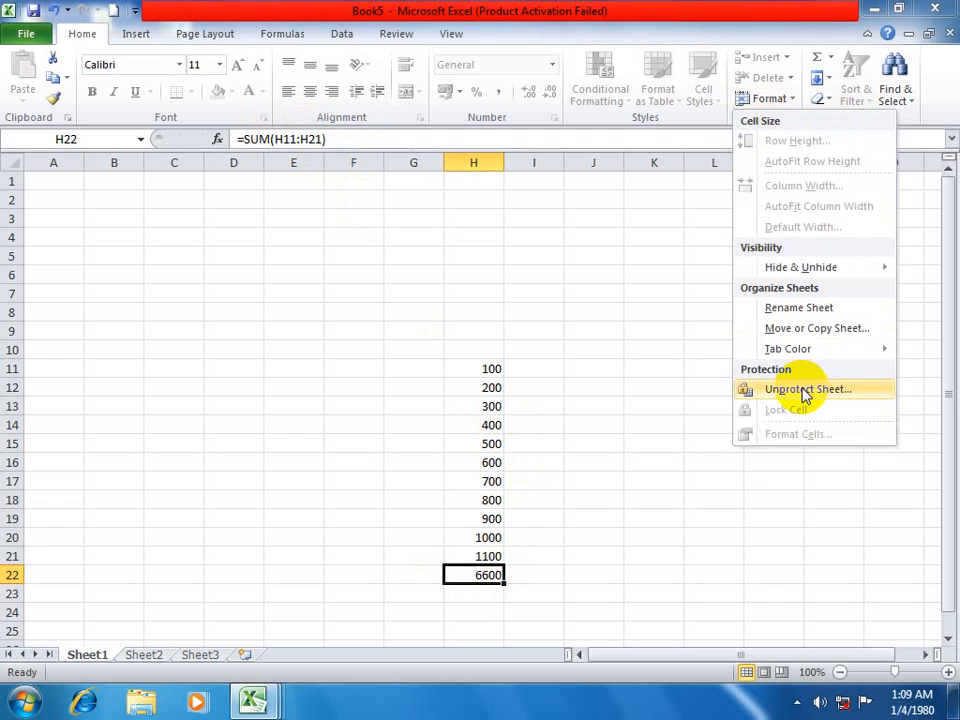
pyautogui.click(801, 391)
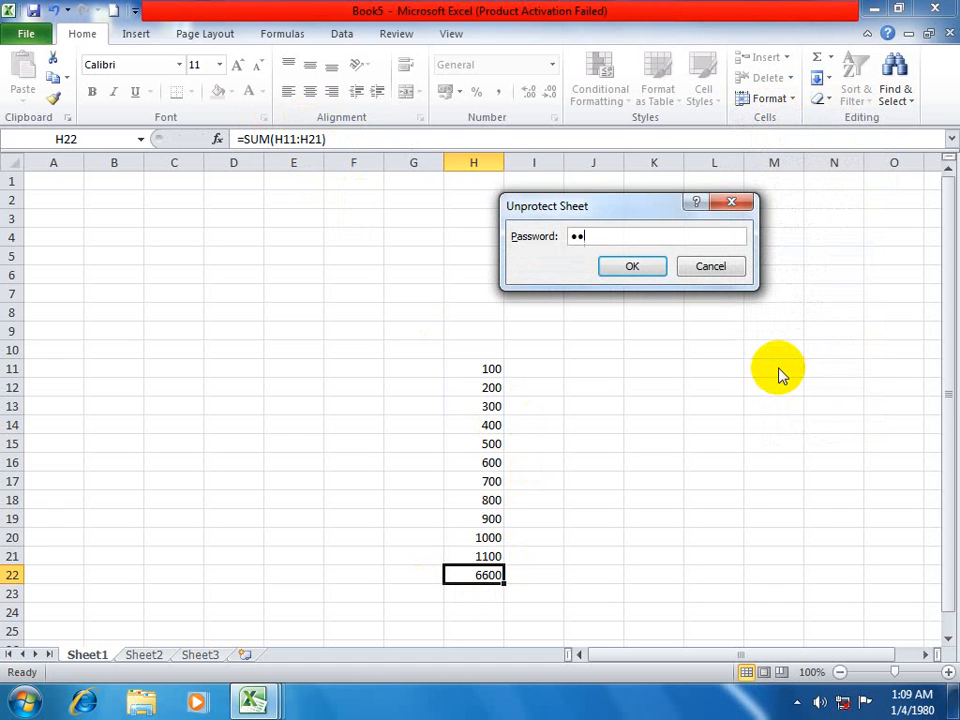
pyautogui.click(632, 268)
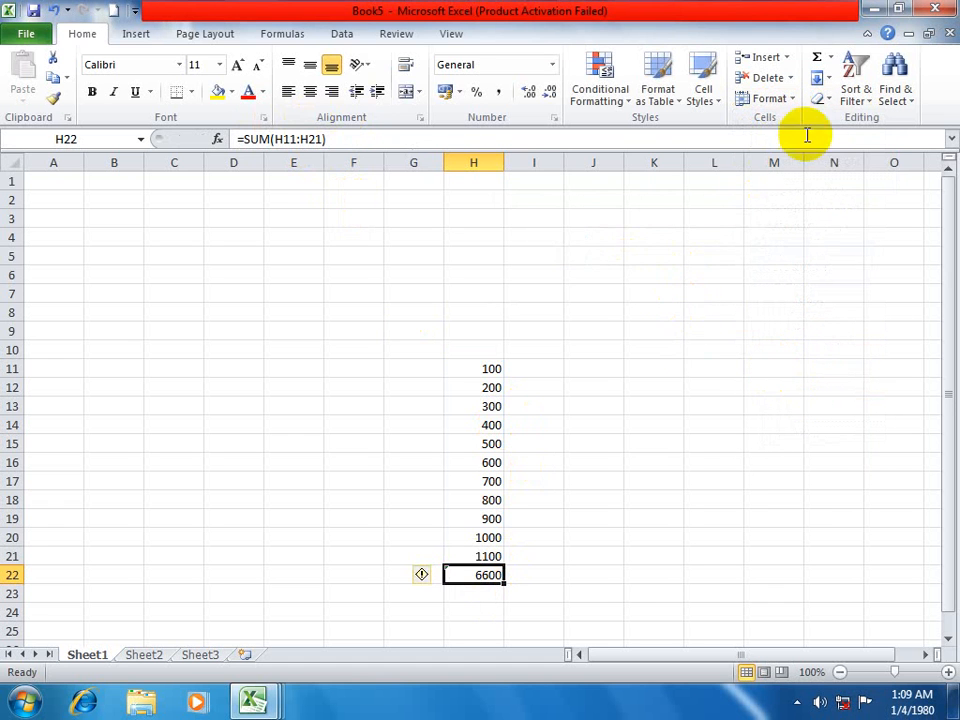
# Turn on the Hidden protection option for the sum cell H22 in Format Cells.
pyautogui.click(790, 100)
pyautogui.click(786, 440)
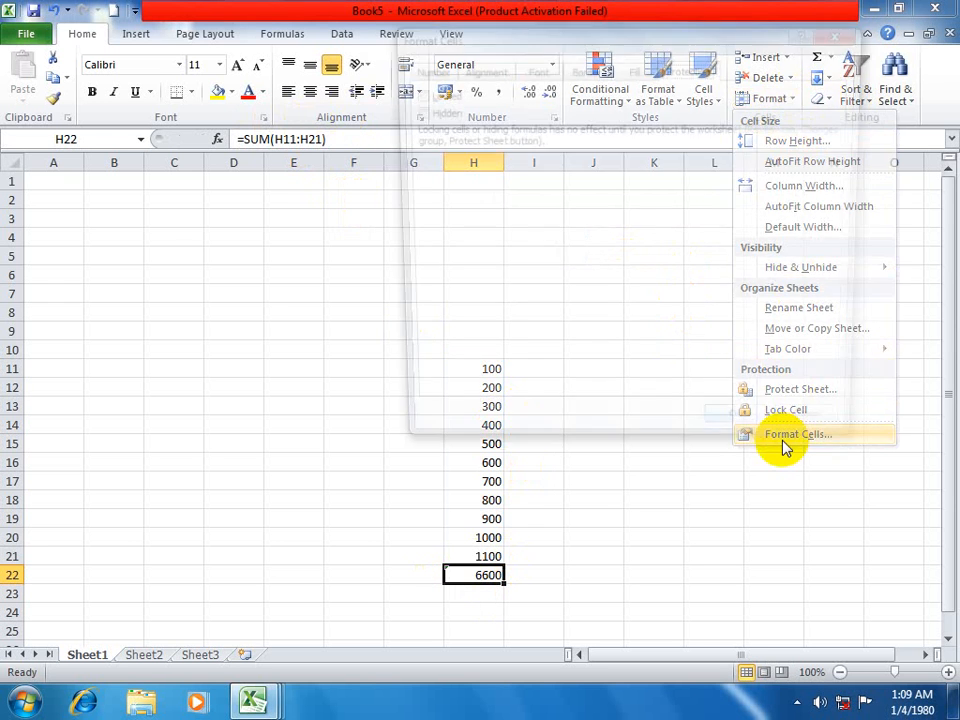
pyautogui.click(428, 110)
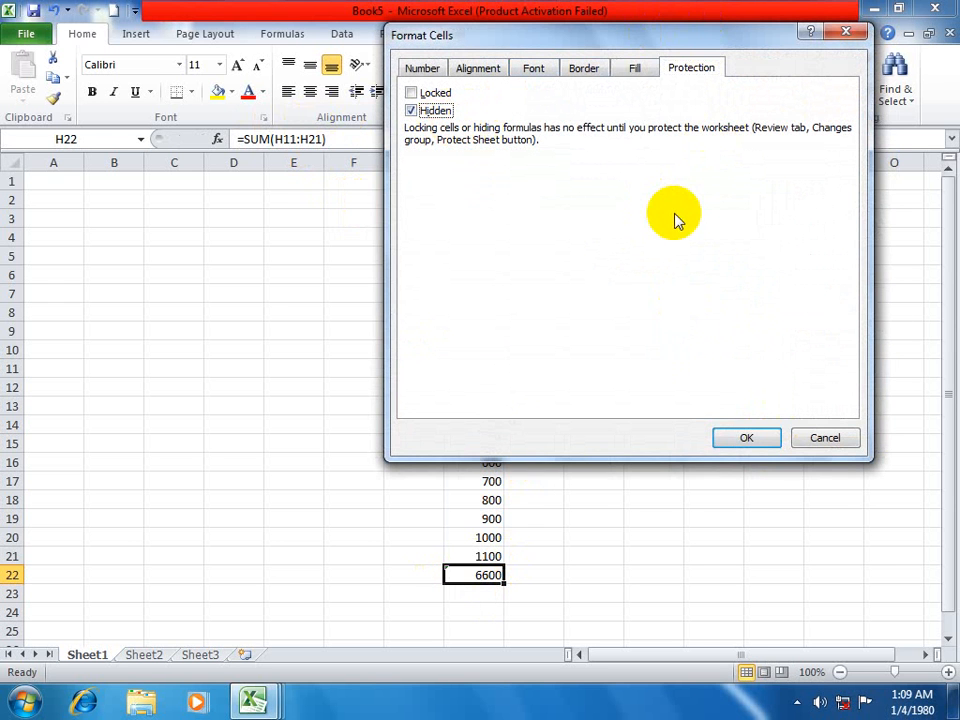
pyautogui.click(746, 437)
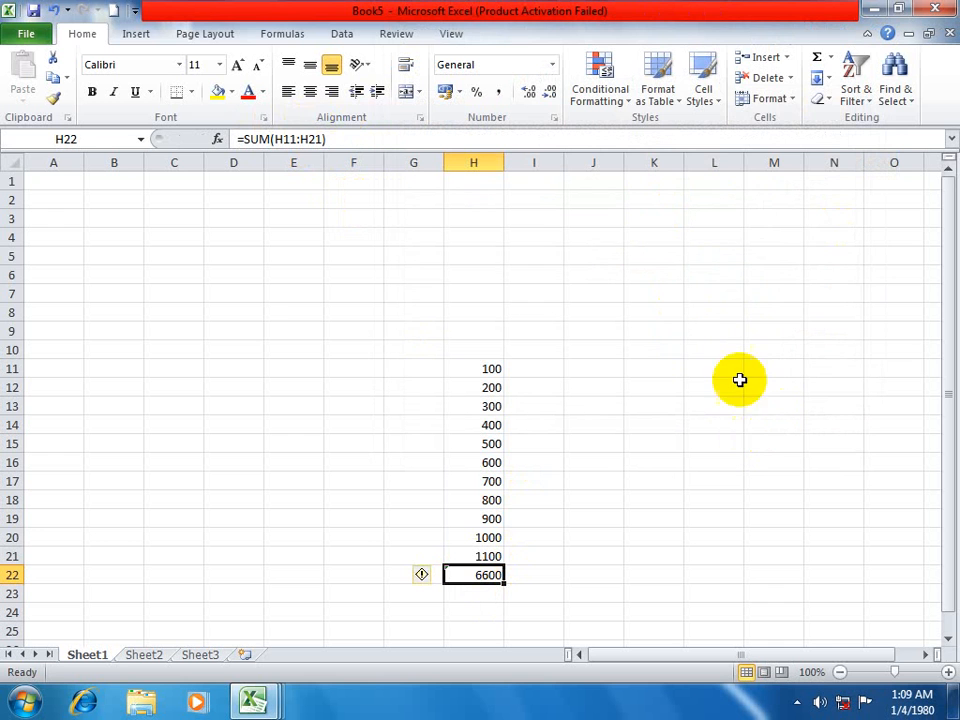
# Protect Sheet1 again with the default permissions, entering and confirming the unprotect password.
pyautogui.click(776, 99)
pyautogui.click(758, 389)
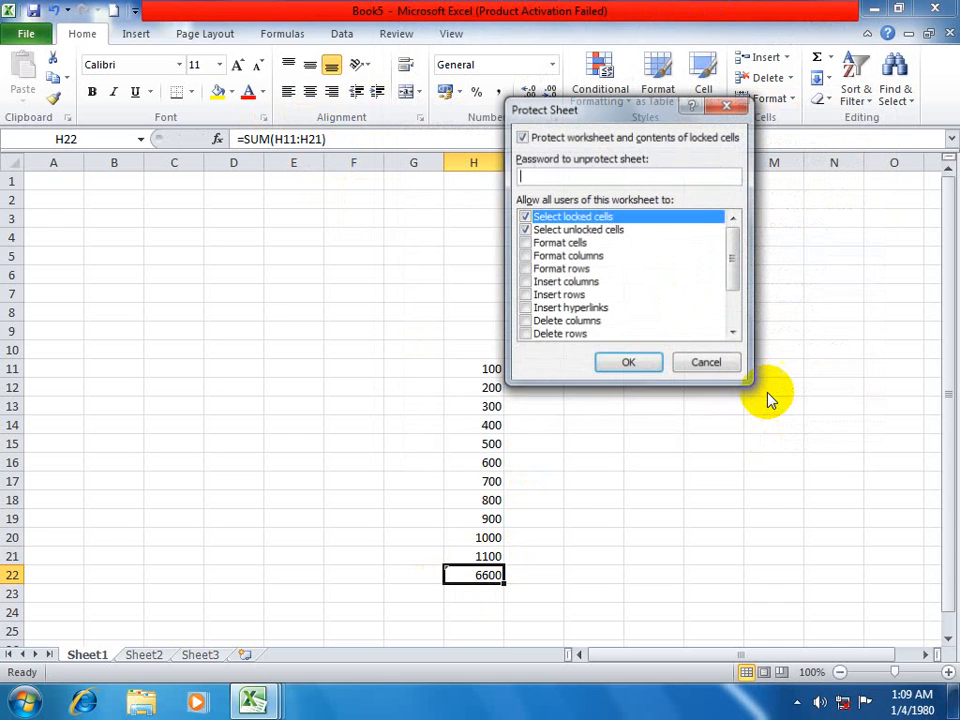
pyautogui.write('••••')
pyautogui.click(632, 358)
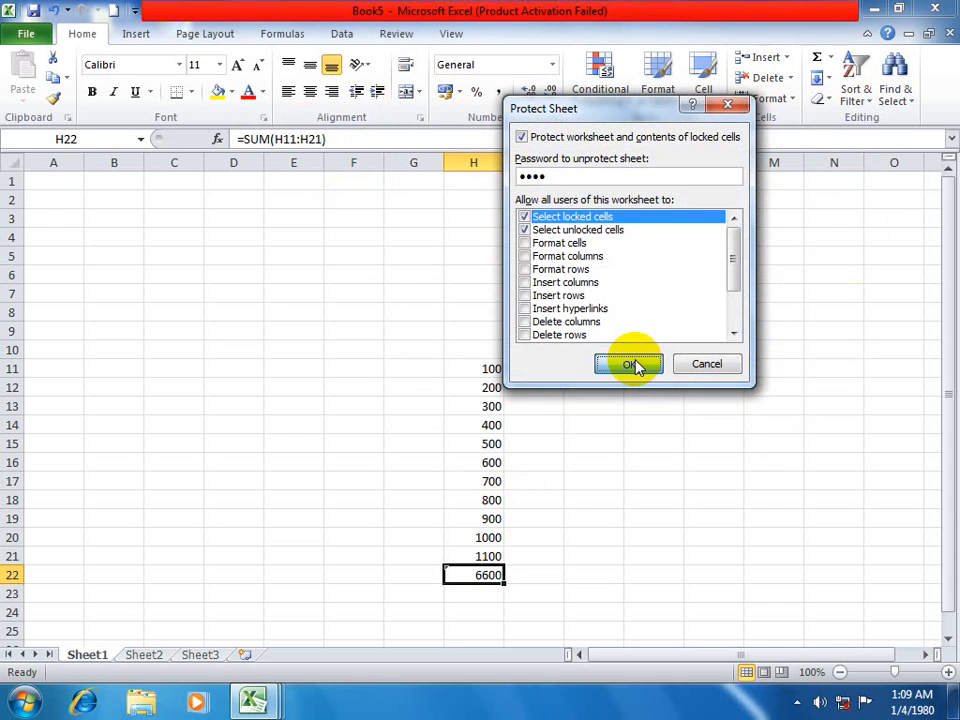
pyautogui.write('••••')
pyautogui.click(655, 302)
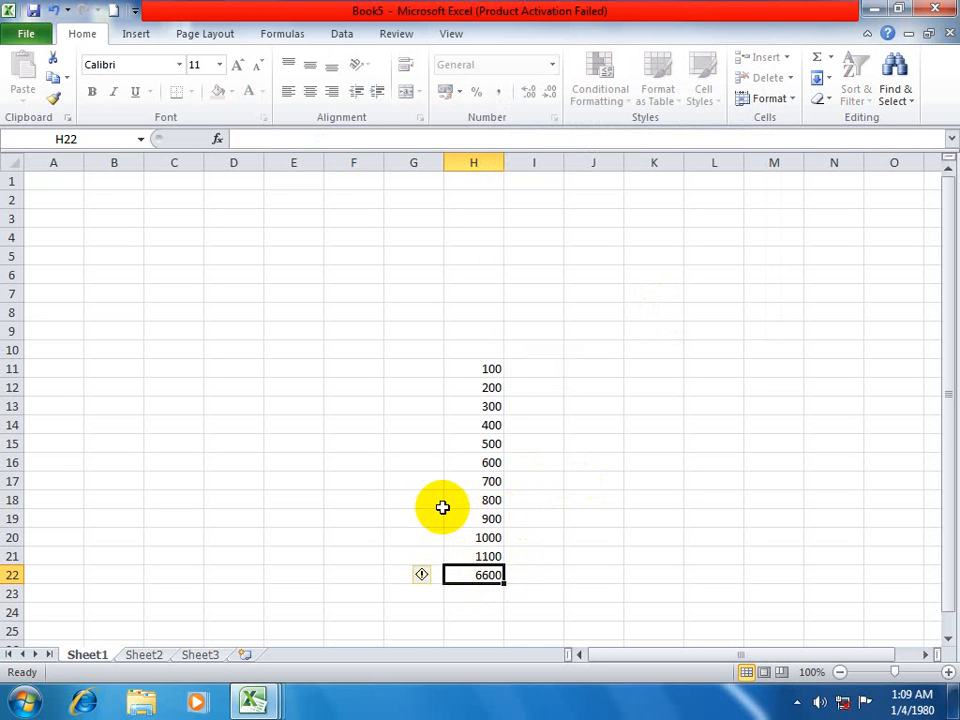
# Compare the empty range J18:J22 with the sum cell H22 to check whether its formula is hidden.
pyautogui.scroll(-2, 442, 507)
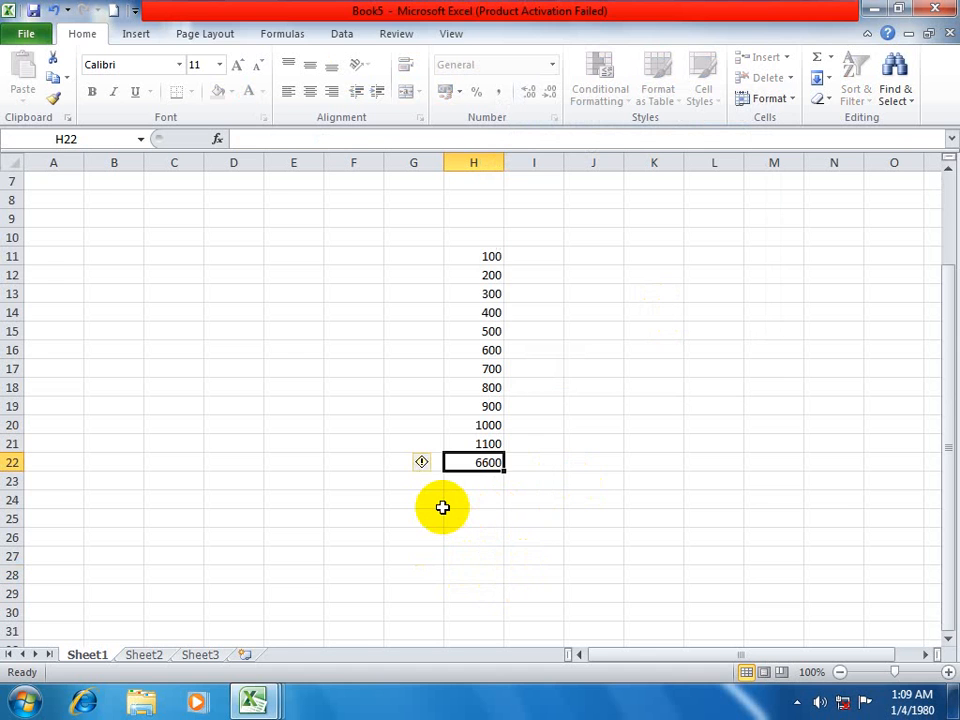
pyautogui.moveTo(574, 386); pyautogui.dragTo(590, 465)
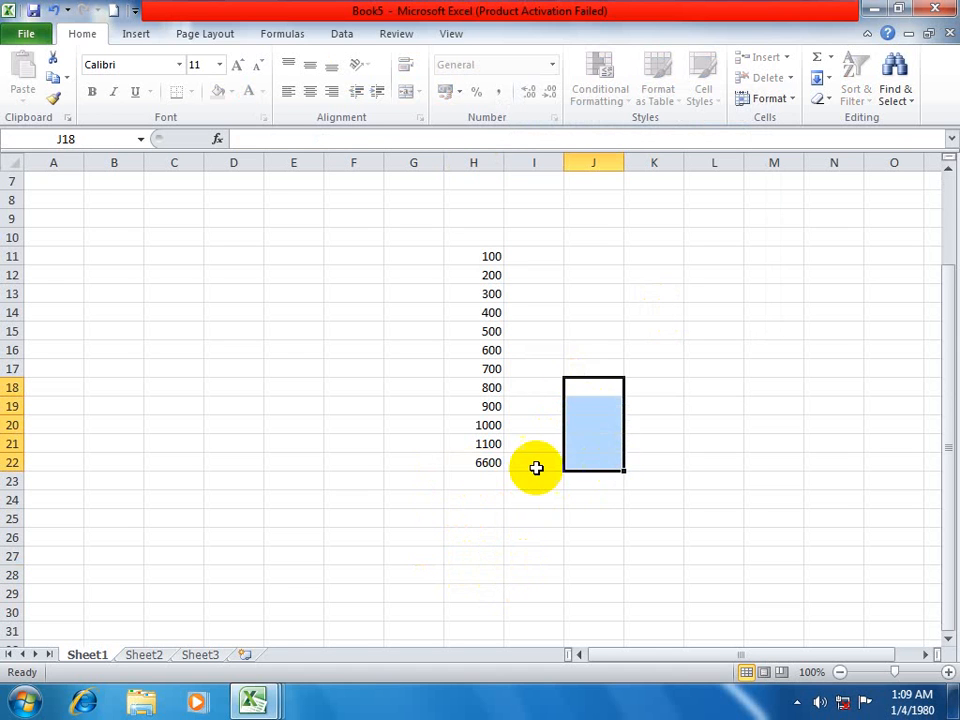
pyautogui.click(485, 464)
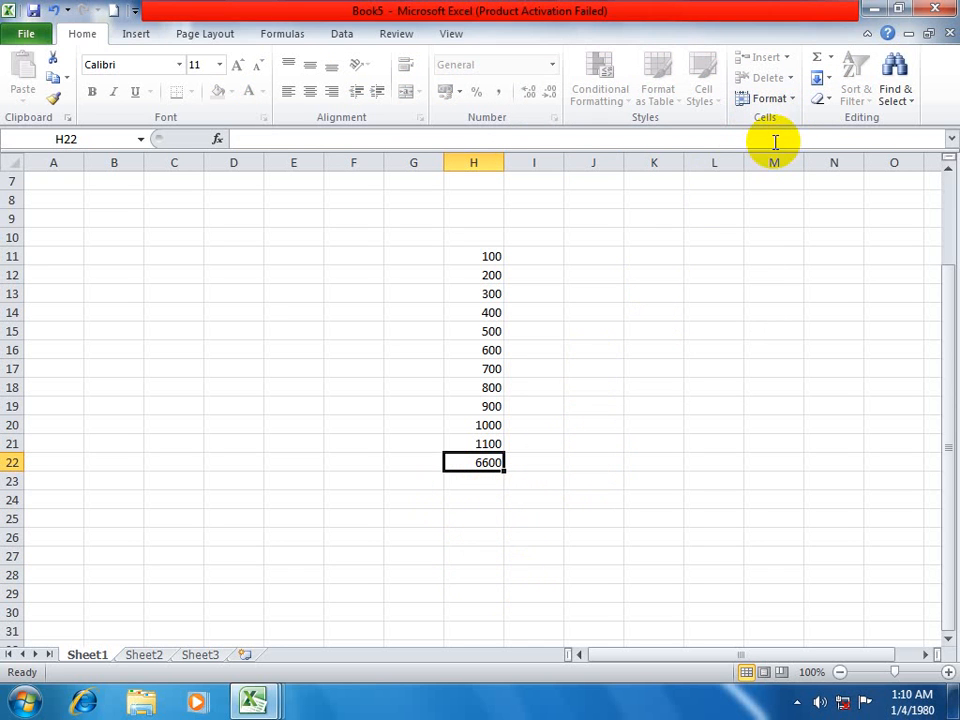
# Close Book5 and exit the program without saving the changes to any open workbook.
pyautogui.hotkey('ctrl', 'w')
pyautogui.click(506, 368)
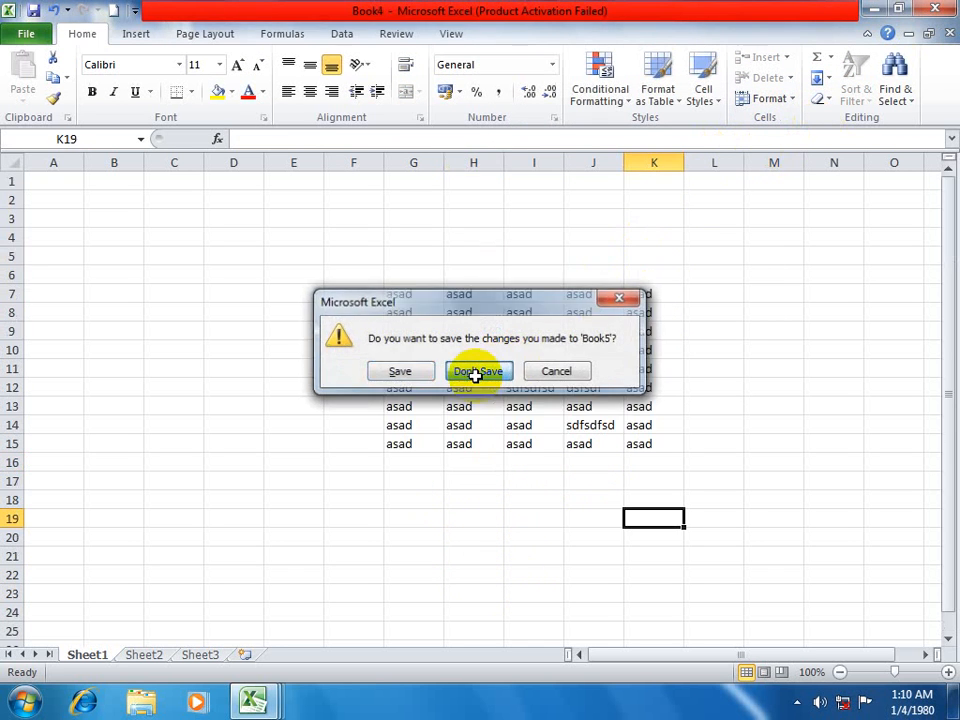
pyautogui.click(28, 35)
pyautogui.click(72, 420)
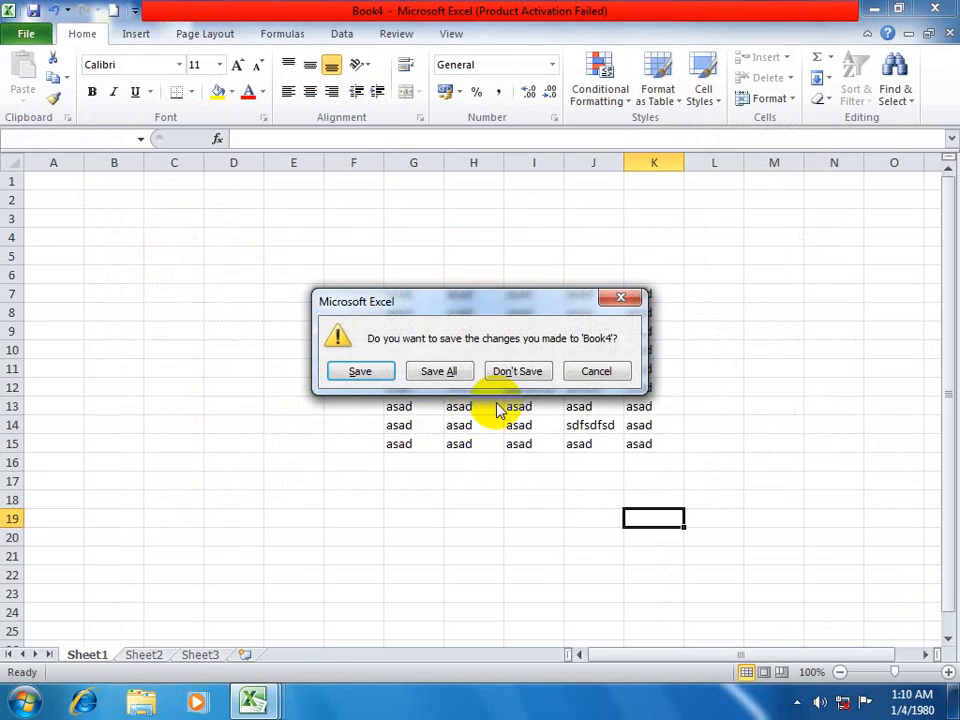
pyautogui.click(512, 376)
pyautogui.click(510, 378)
pyautogui.click(510, 380)
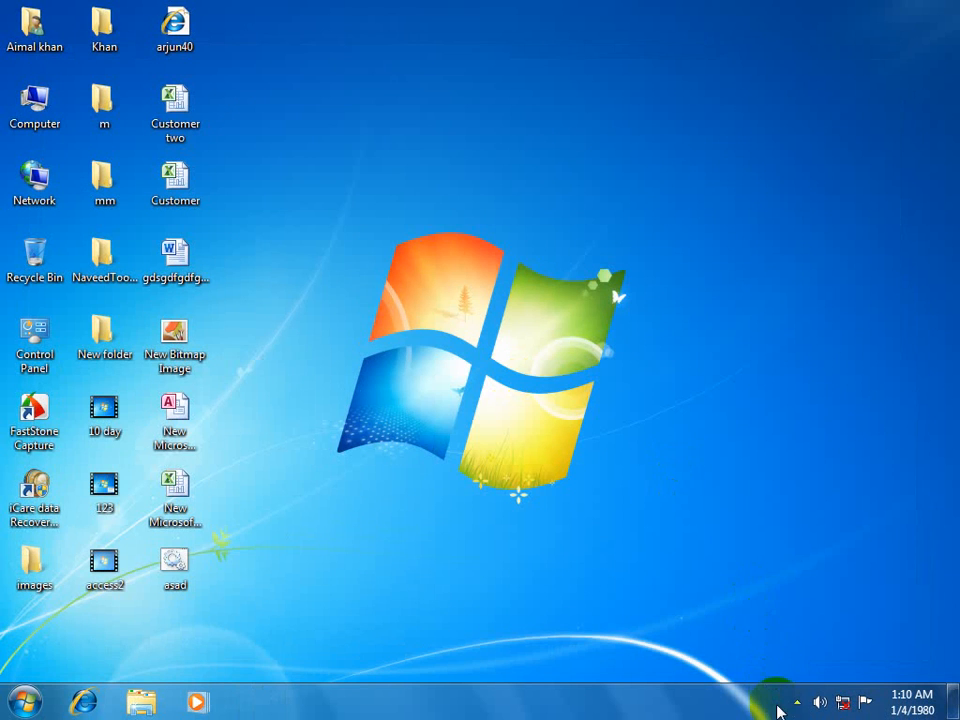